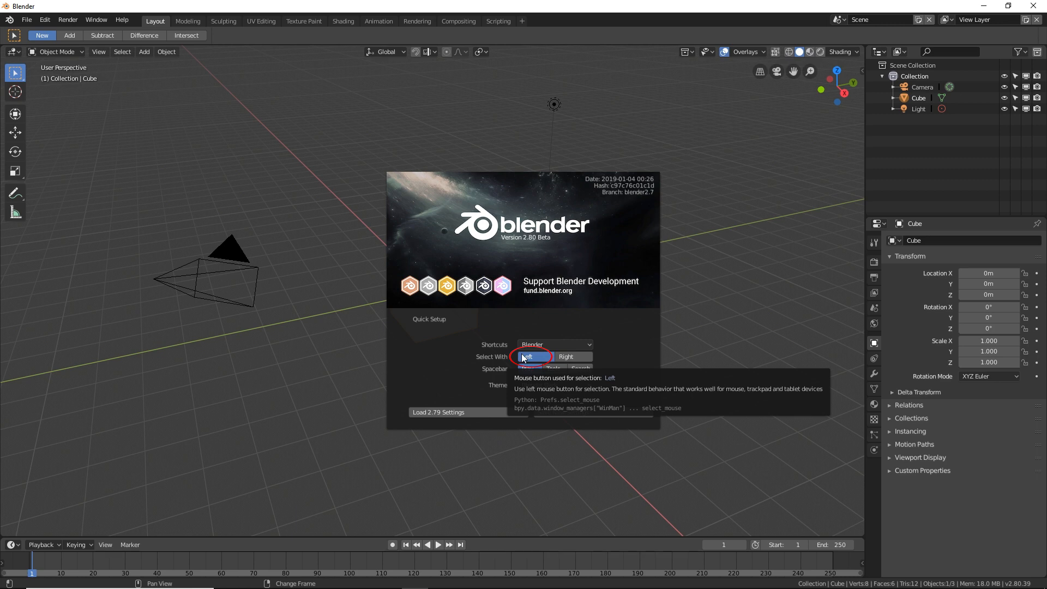
# Try Right for selection and Search for the spacebar action in Quick Setup, restoring Left and Play
pyautogui.click(568, 357)
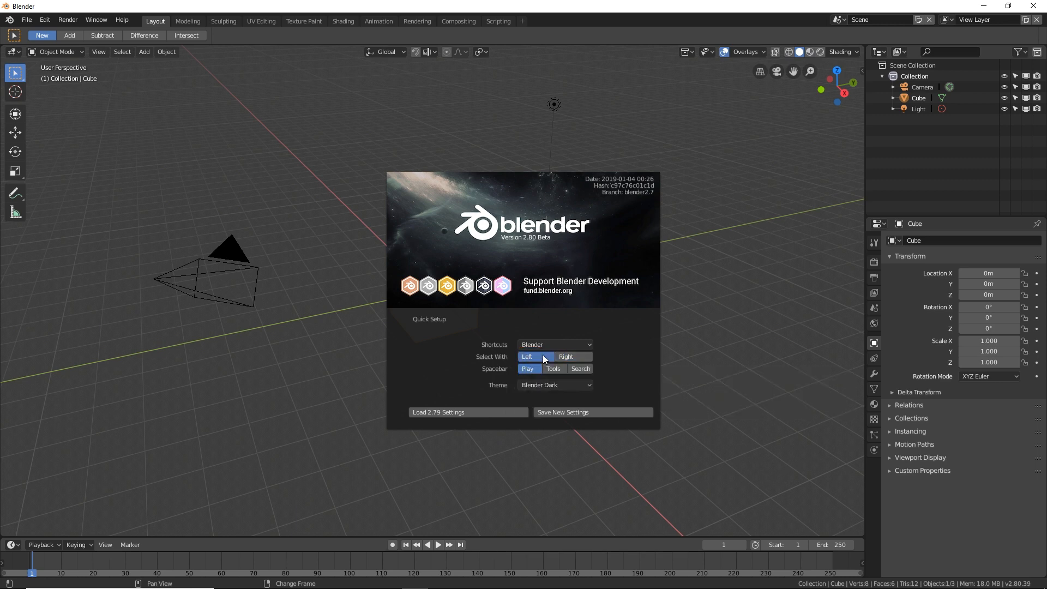
pyautogui.click(520, 356)
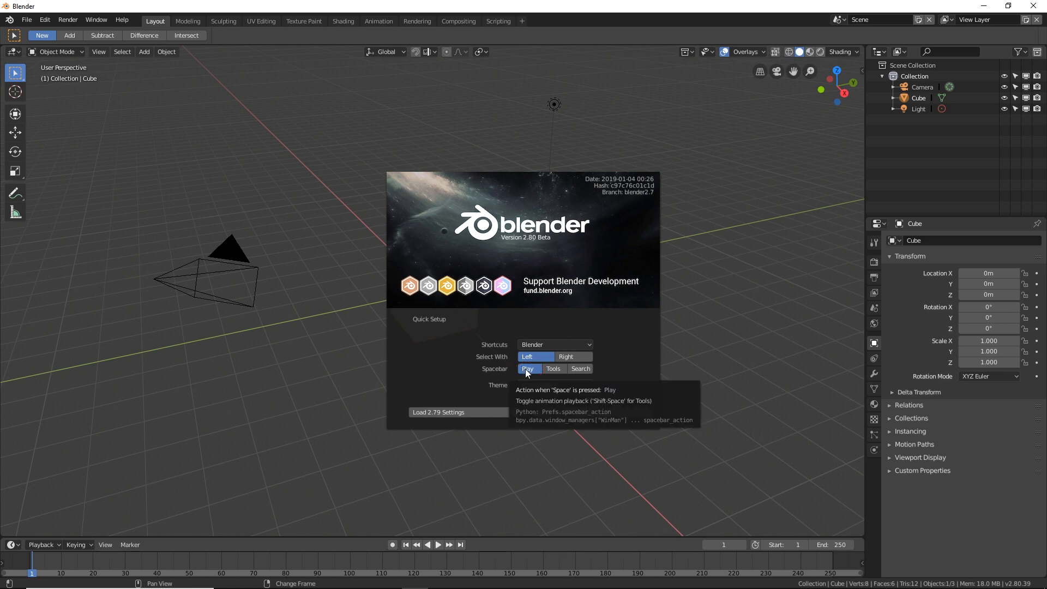
pyautogui.click(580, 369)
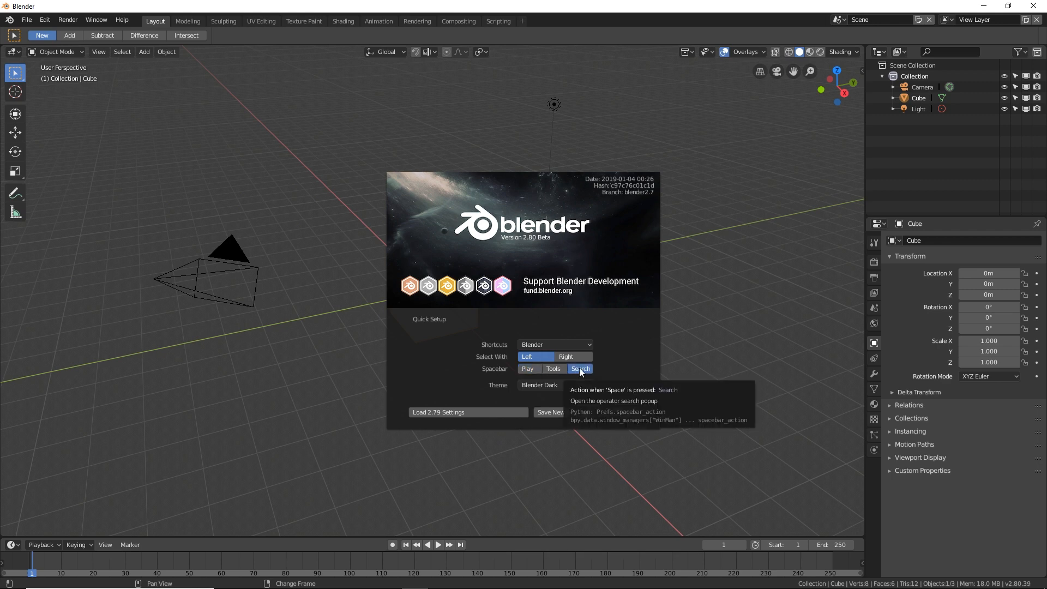
pyautogui.click(528, 369)
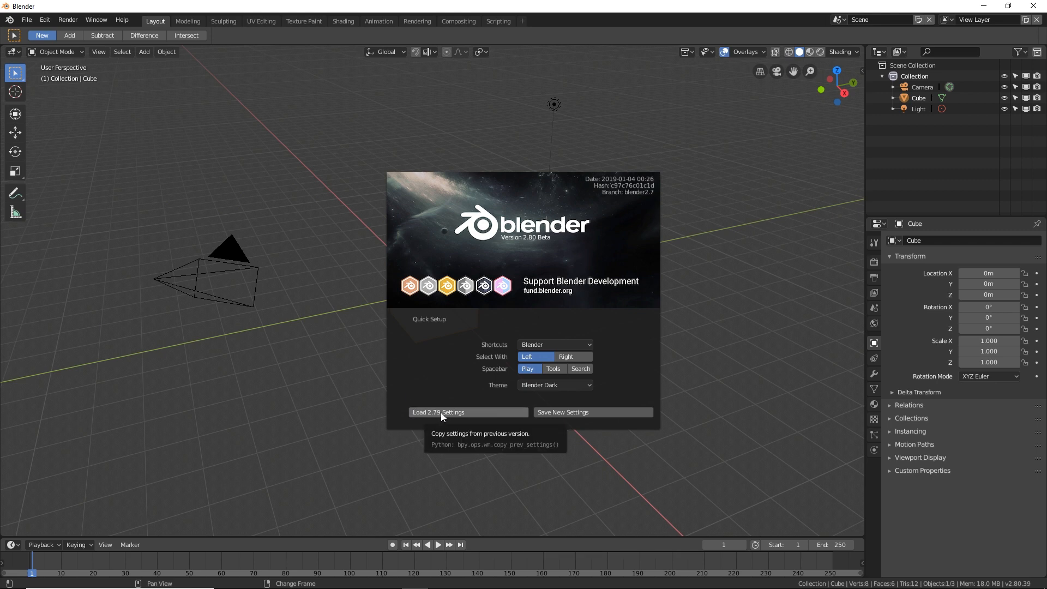
# Try the Blender Light theme in Quick Setup and restore Blender Dark
pyautogui.click(561, 384)
pyautogui.click(541, 384)
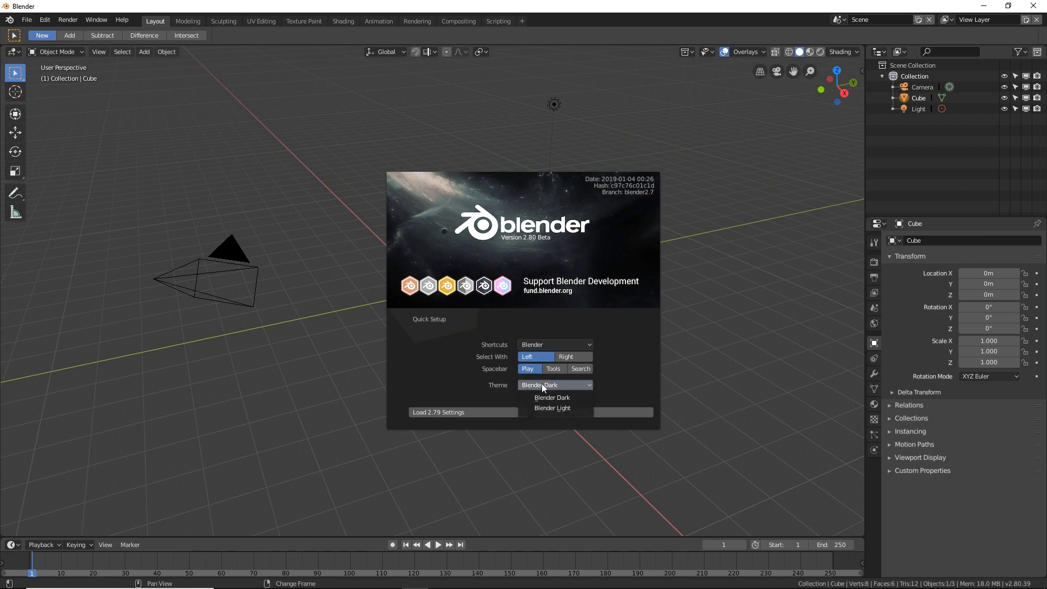
pyautogui.click(547, 408)
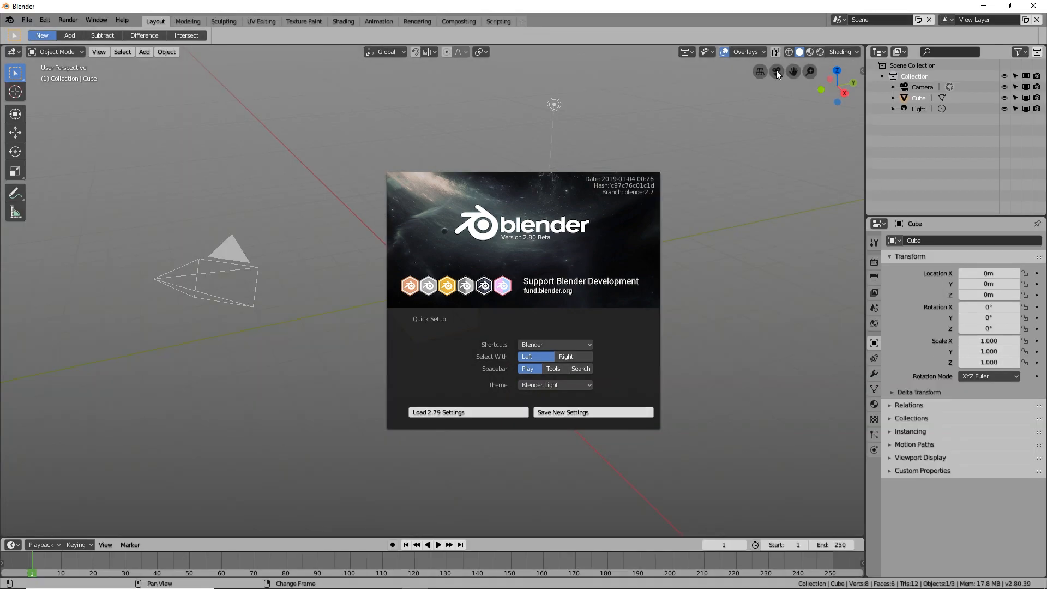
pyautogui.click(579, 386)
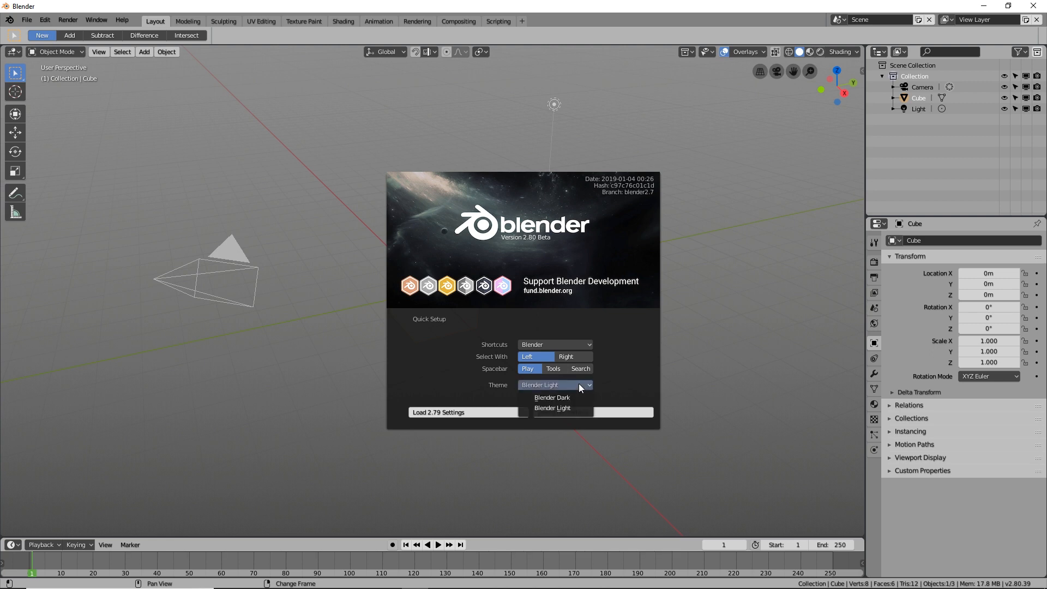
pyautogui.click(552, 397)
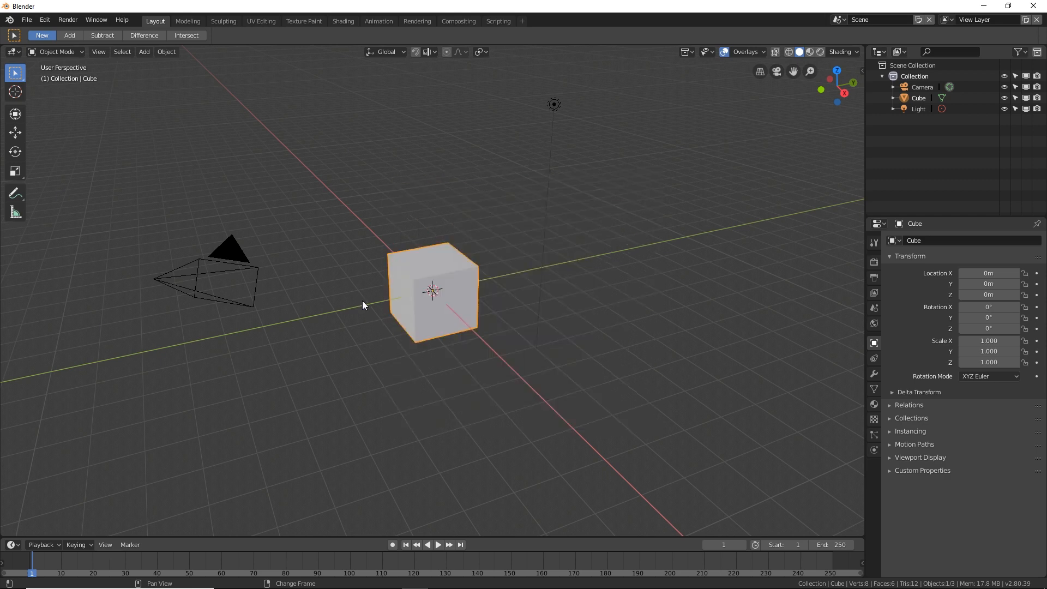
# Practise selecting the camera and the cube individually, box-select across the cube and light, and leave every object deselected
pyautogui.click(234, 260)
pyautogui.click(439, 259)
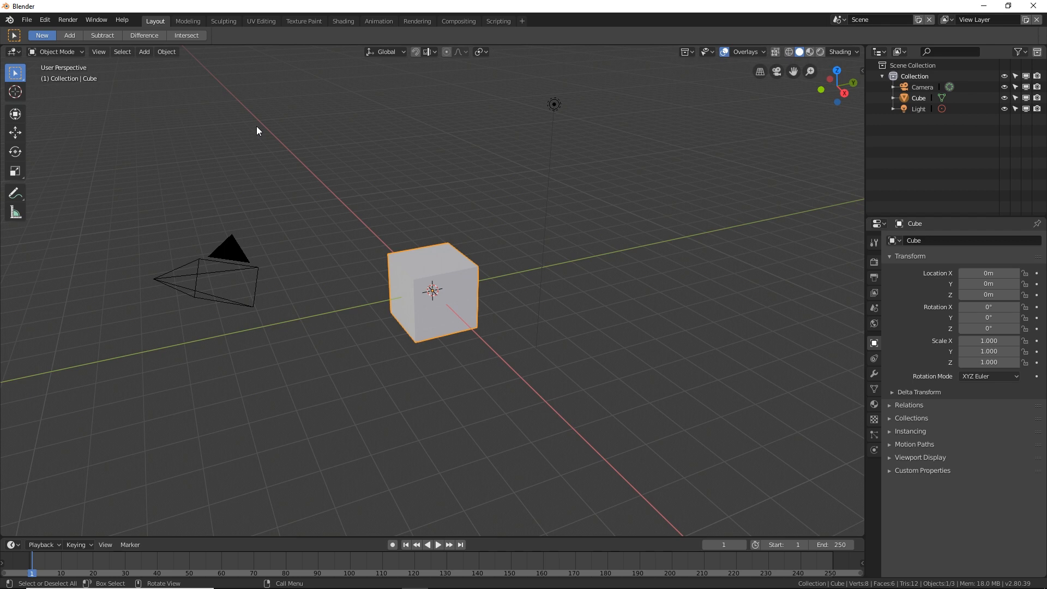
pyautogui.moveTo(257, 126); pyautogui.dragTo(273, 204)
pyautogui.click(573, 234)
pyautogui.moveTo(278, 72); pyautogui.dragTo(678, 412)
pyautogui.click(619, 374)
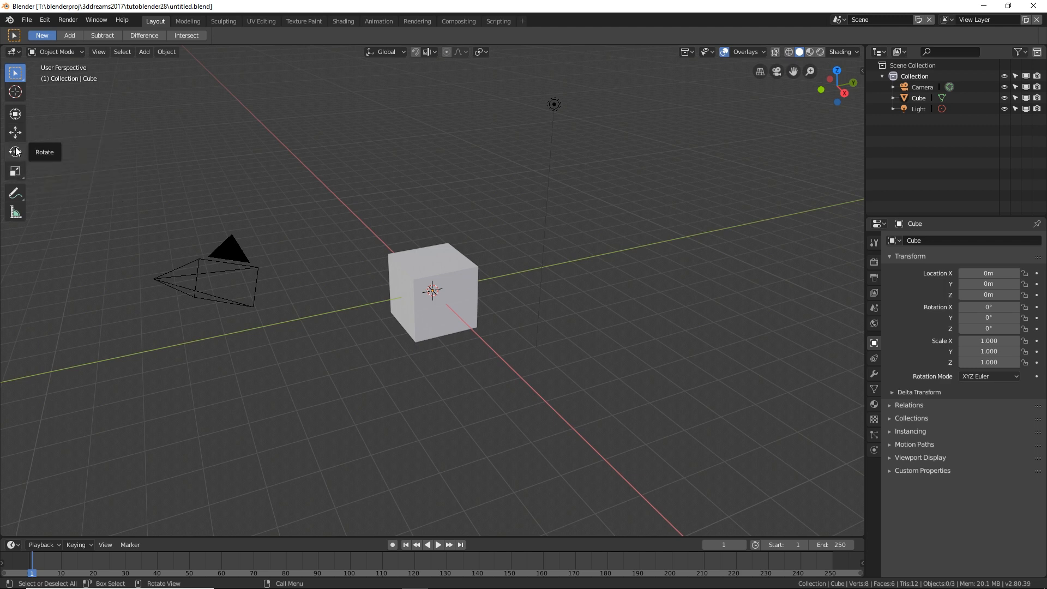
pyautogui.click(433, 263)
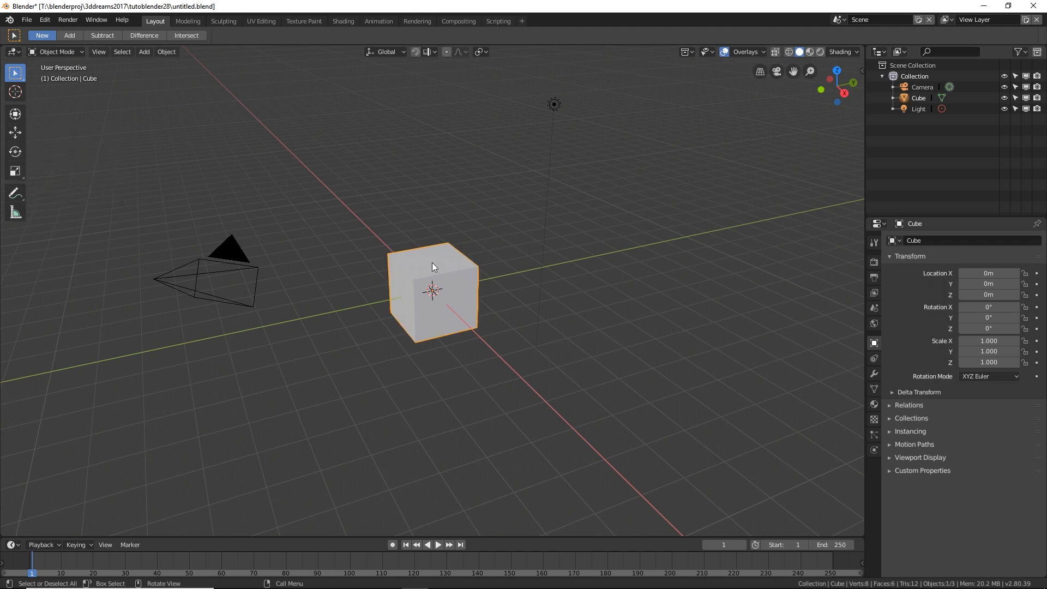
pyautogui.click(699, 247)
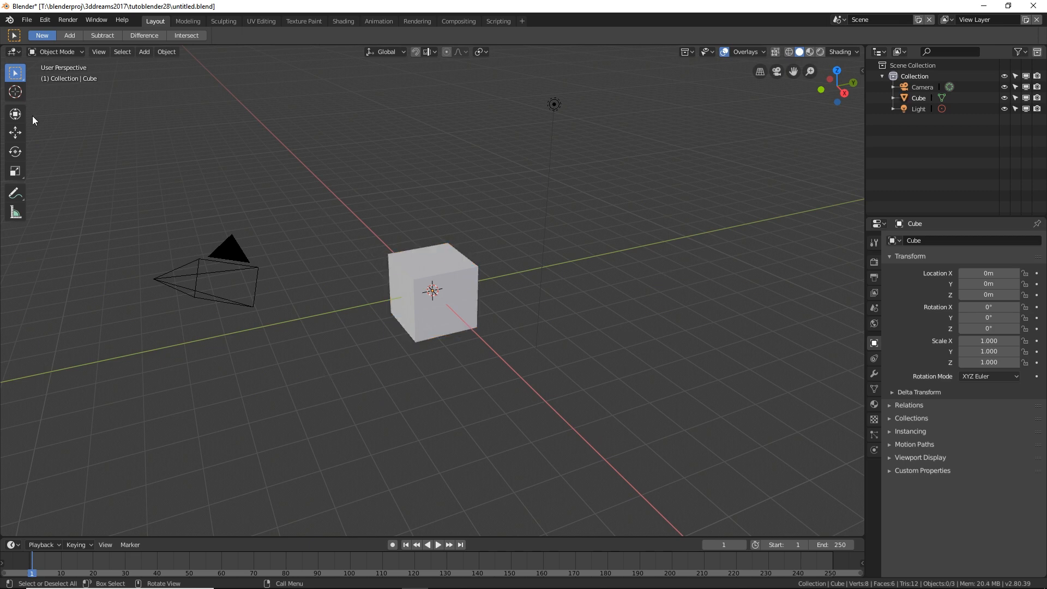
# Activate the Cursor tool, hide the 3D Cursor overlay in the viewport and show it again
pyautogui.click(15, 92)
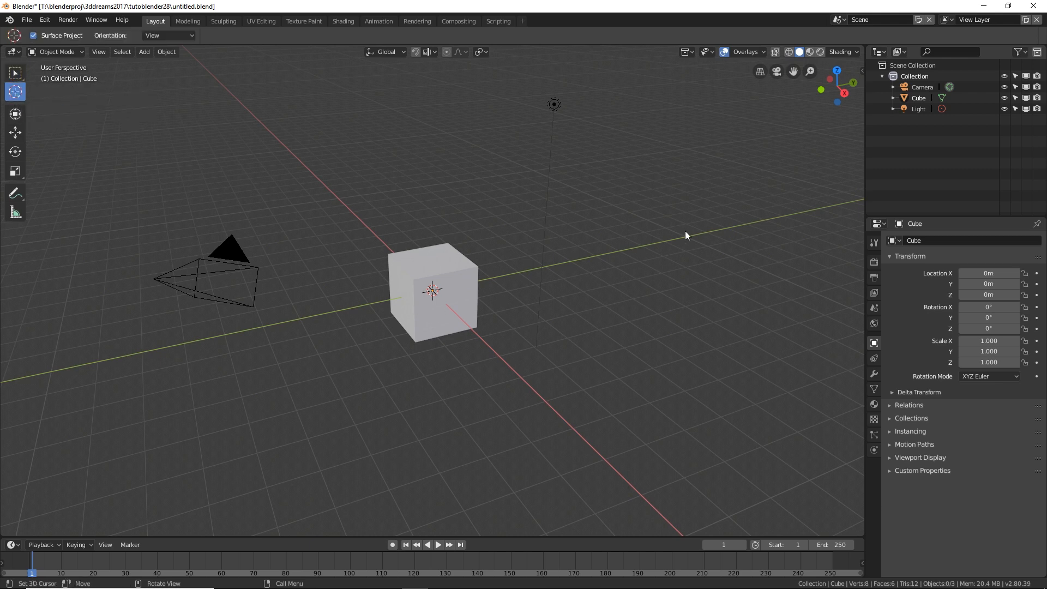
pyautogui.click(736, 52)
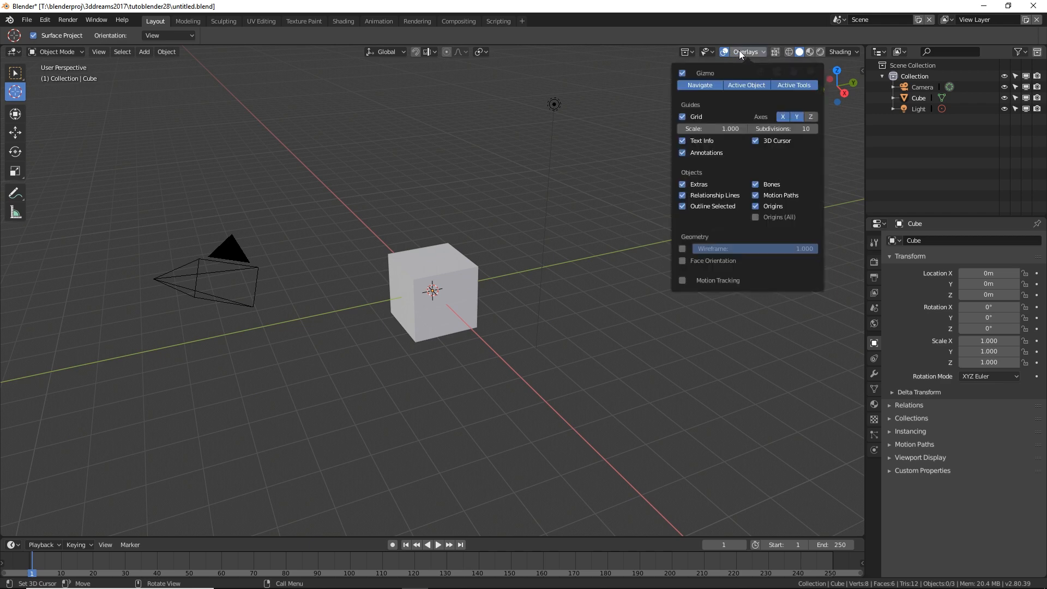
pyautogui.click(755, 141)
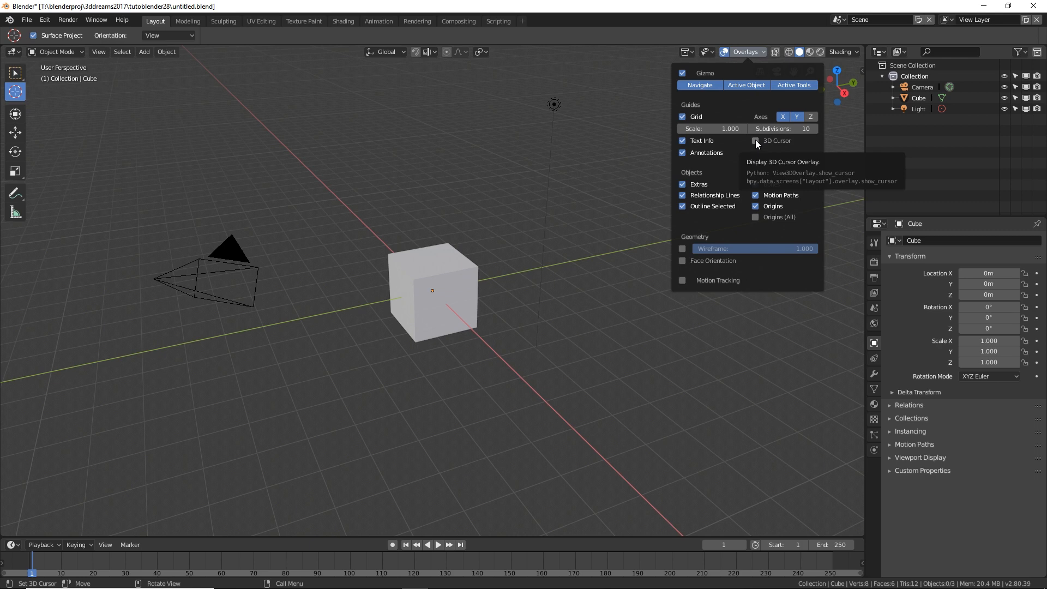
pyautogui.click(755, 140)
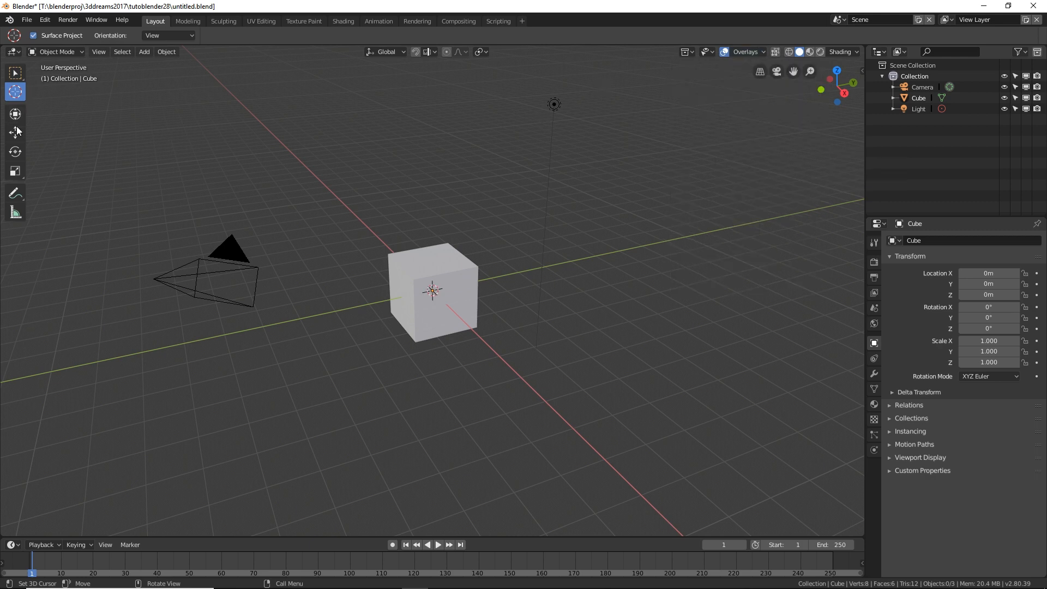
# Measure distances around the cube with several rulers, bend the longest into an angle measurement, and return to the Select Box tool
pyautogui.click(14, 212)
pyautogui.moveTo(333, 236); pyautogui.dragTo(328, 167)
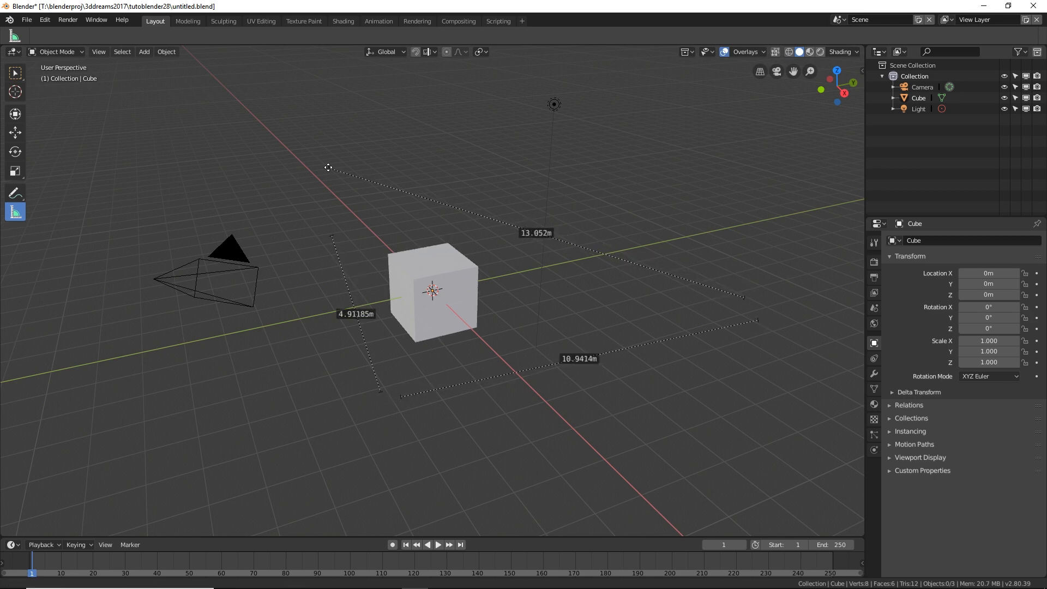
pyautogui.moveTo(493, 218); pyautogui.dragTo(478, 321)
pyautogui.moveTo(572, 312); pyautogui.dragTo(555, 236)
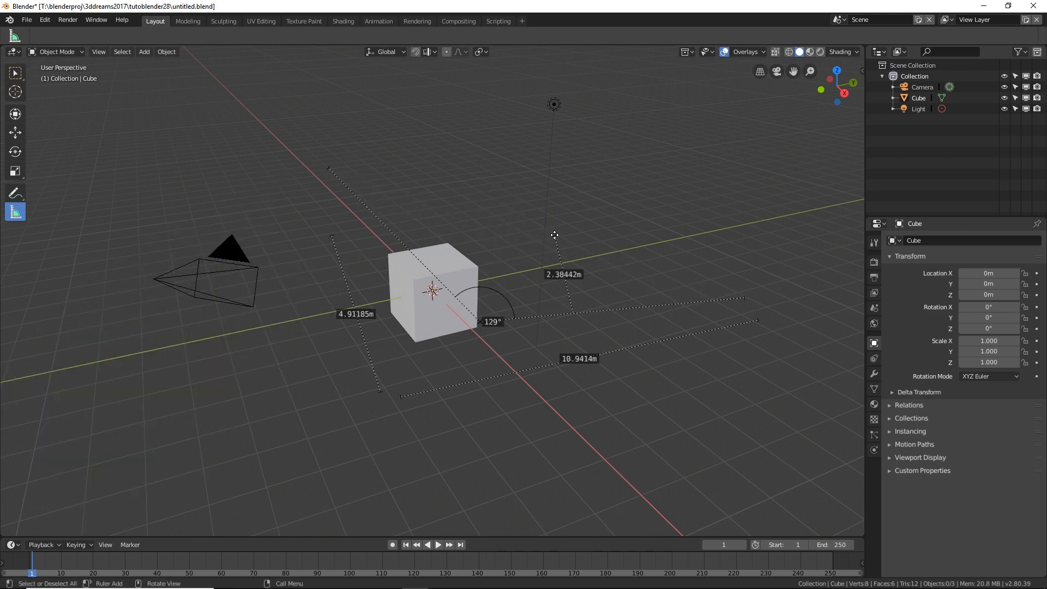
pyautogui.click(18, 78)
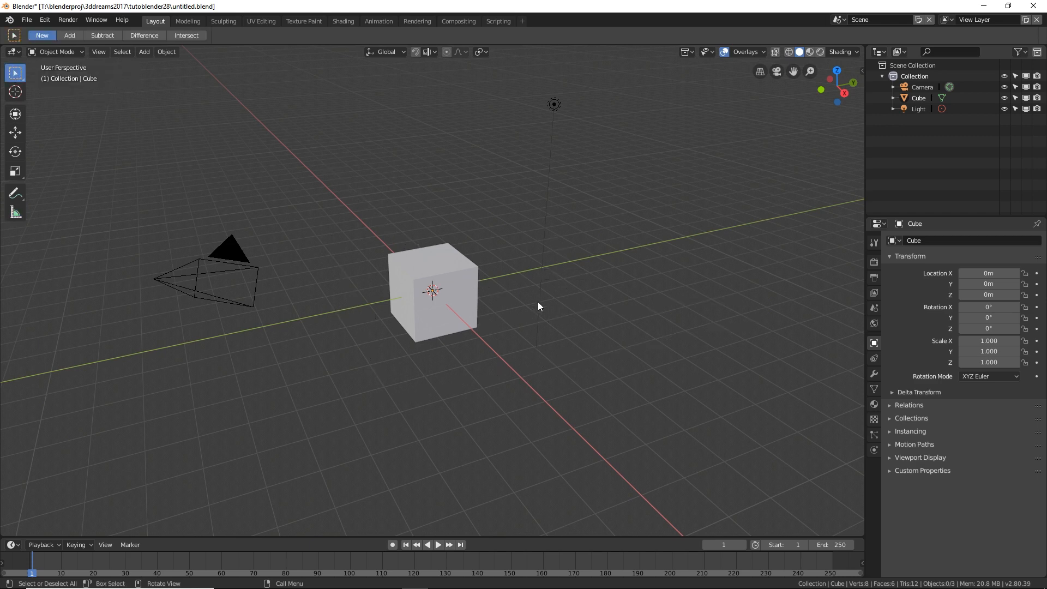
# Examine the tool, render, output, view layer, scene, modifier, material and texture properties, ending on the cube's object properties
pyautogui.click(872, 241)
pyautogui.click(874, 262)
pyautogui.click(874, 278)
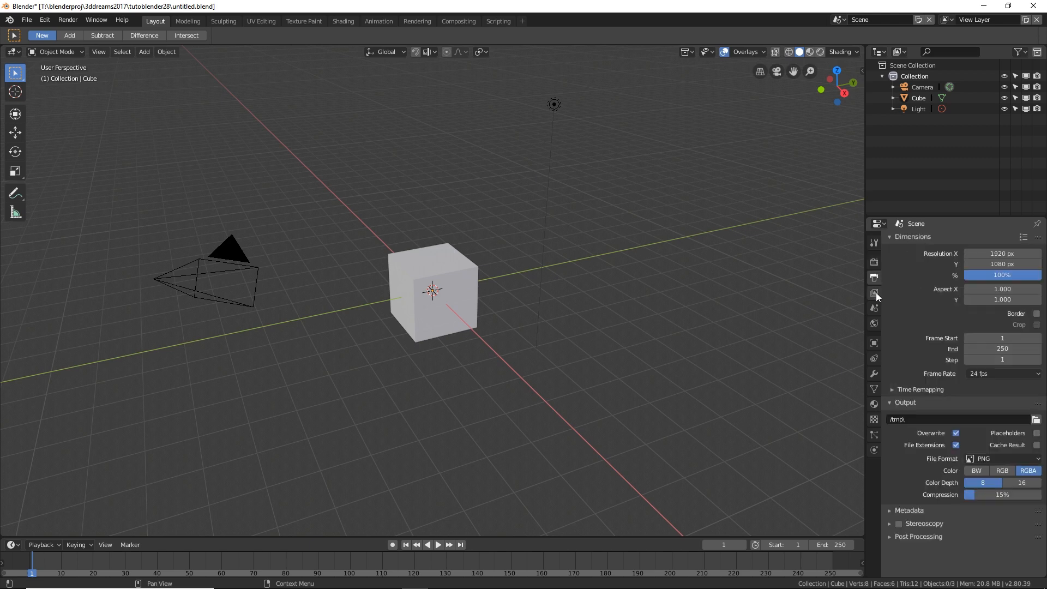
pyautogui.click(876, 294)
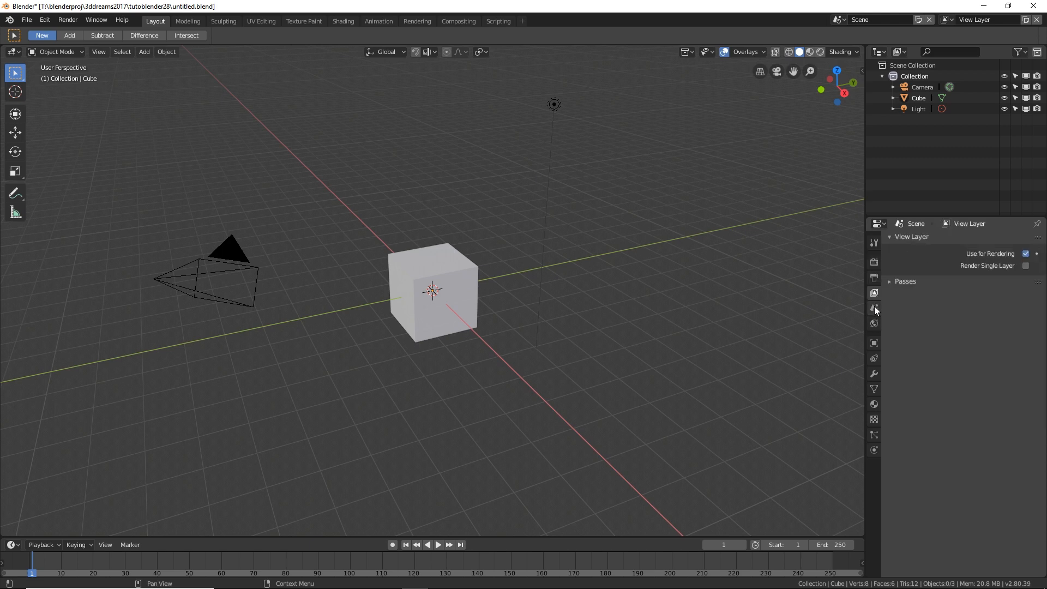
pyautogui.click(875, 307)
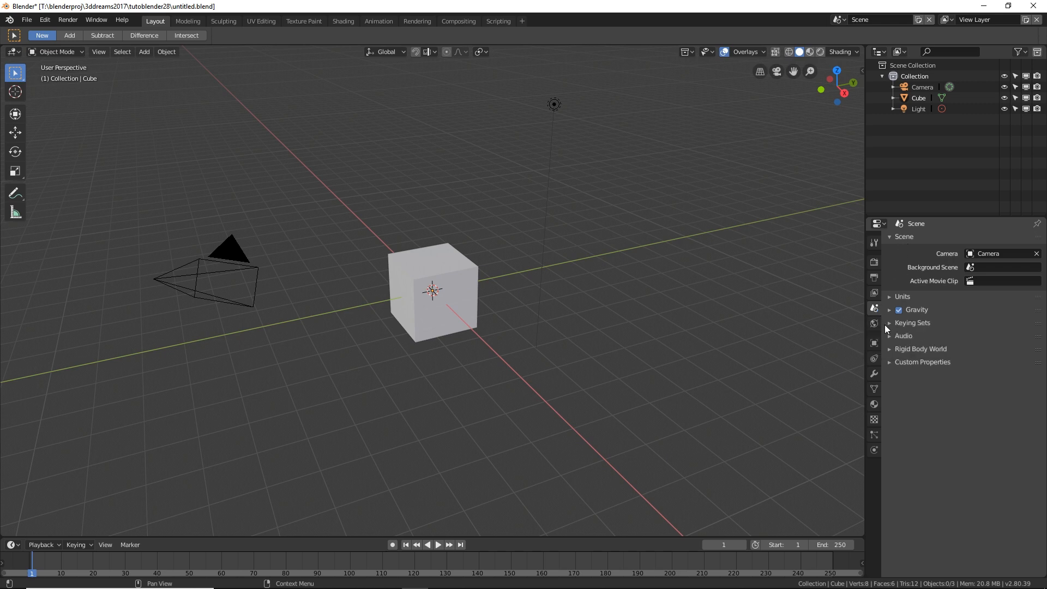
pyautogui.click(874, 374)
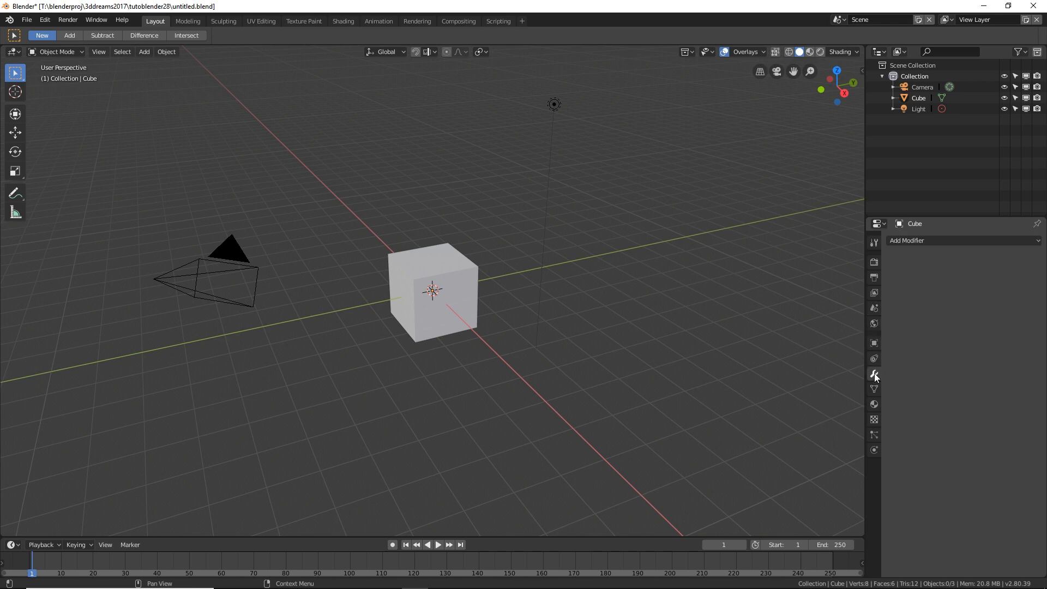
pyautogui.click(907, 241)
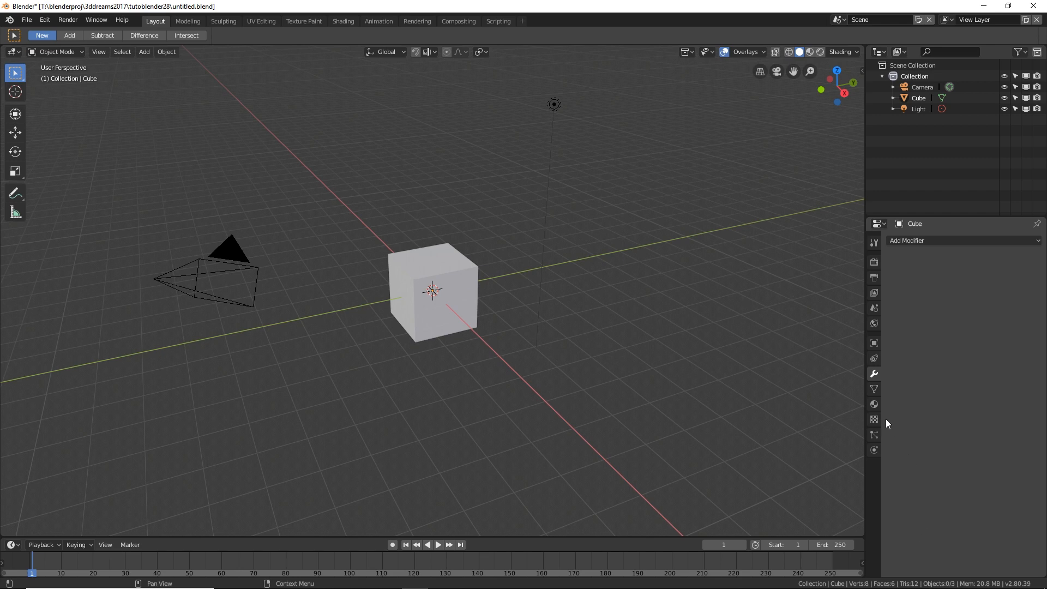
pyautogui.click(874, 404)
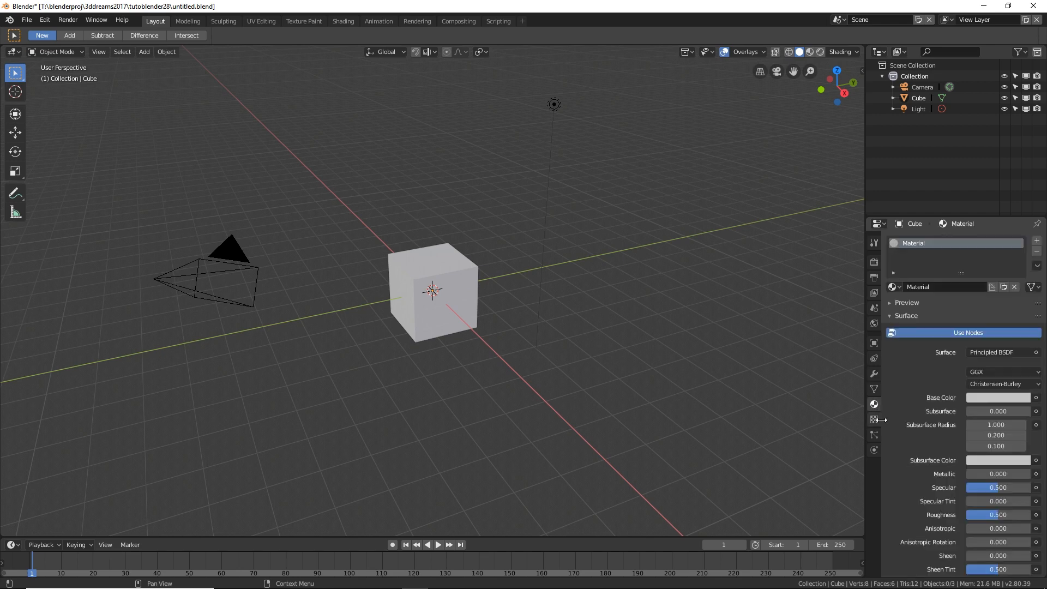
pyautogui.click(875, 420)
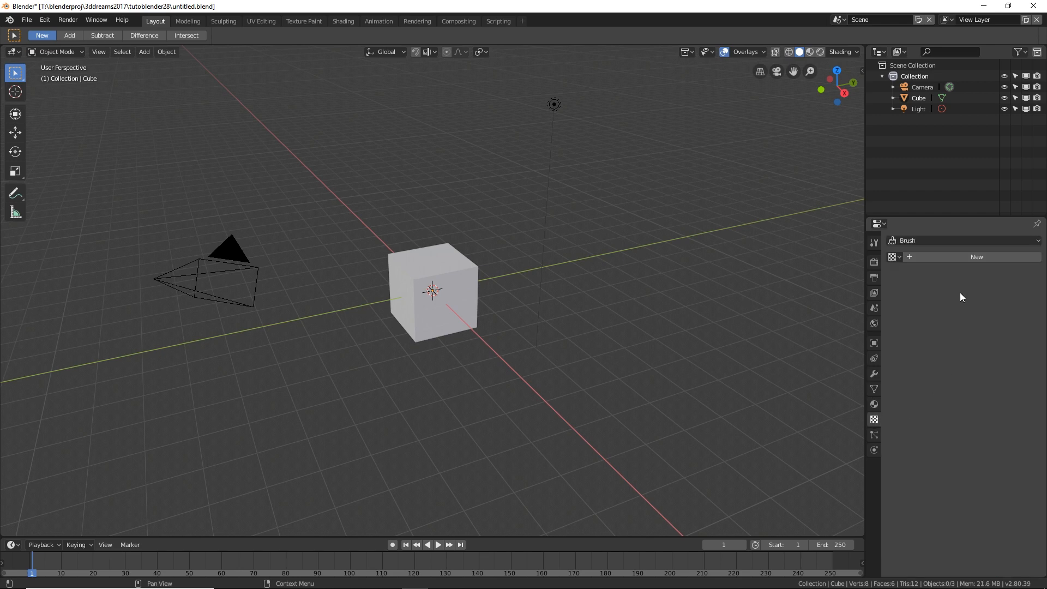
pyautogui.click(875, 244)
pyautogui.click(874, 342)
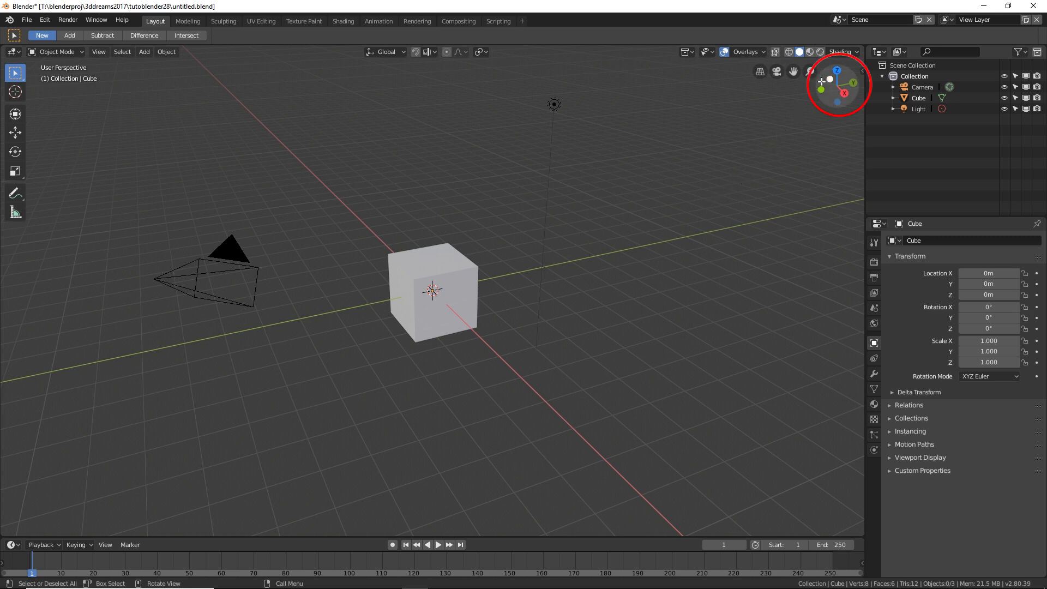
# Orbit around the cube, view it in right, back and top orthographic projections, and return to a user perspective
pyautogui.moveTo(822, 81); pyautogui.dragTo(848, 91)
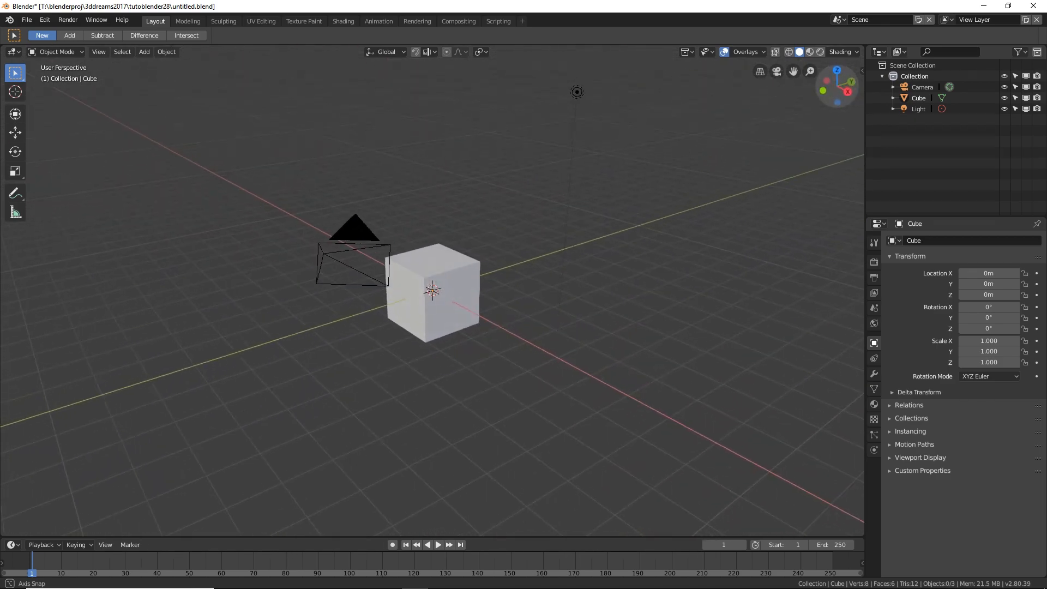
pyautogui.click(847, 91)
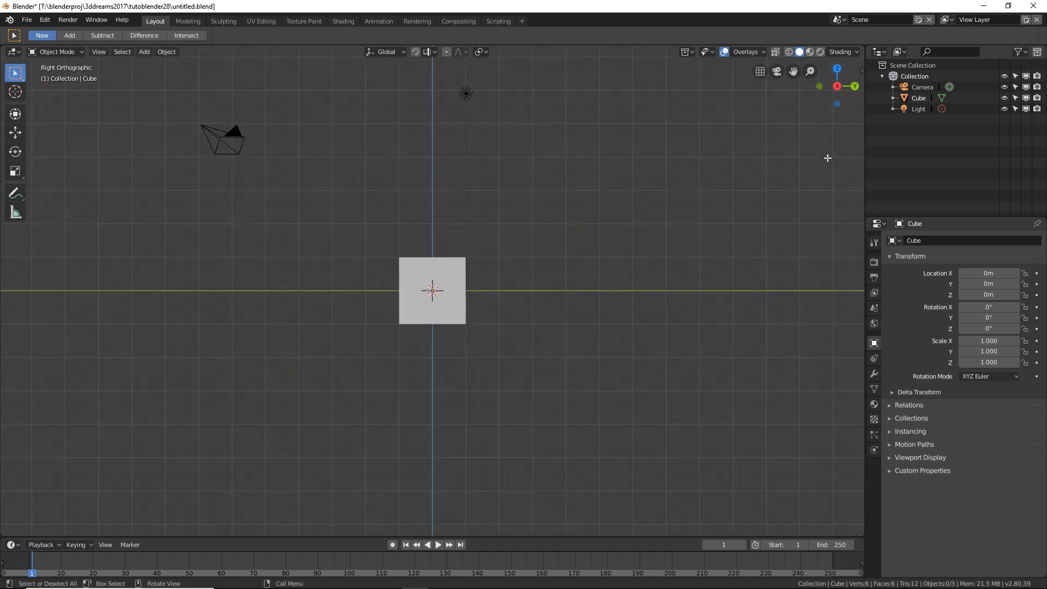
pyautogui.click(854, 86)
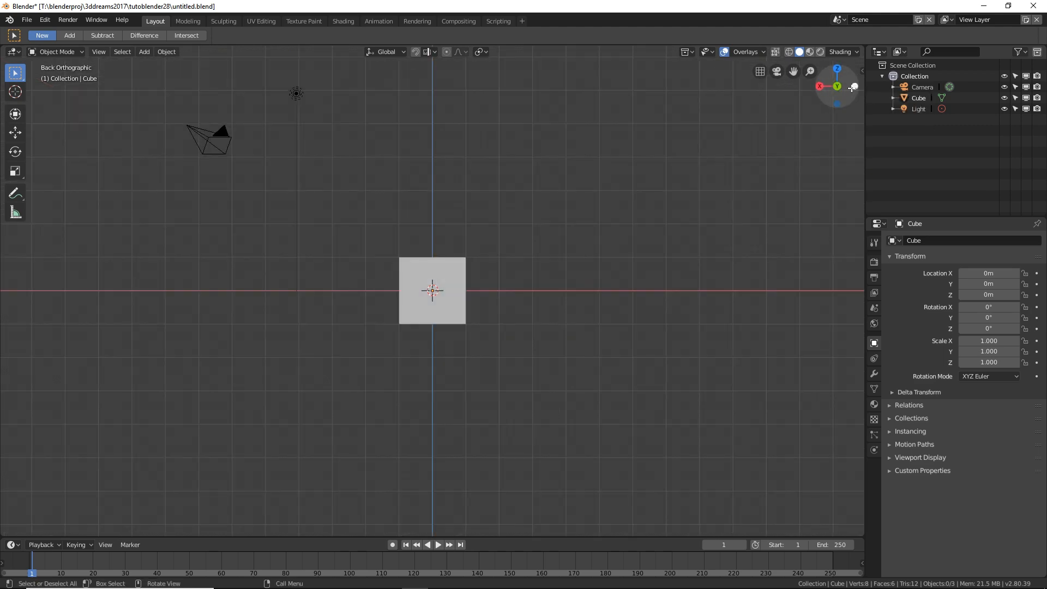
pyautogui.click(837, 70)
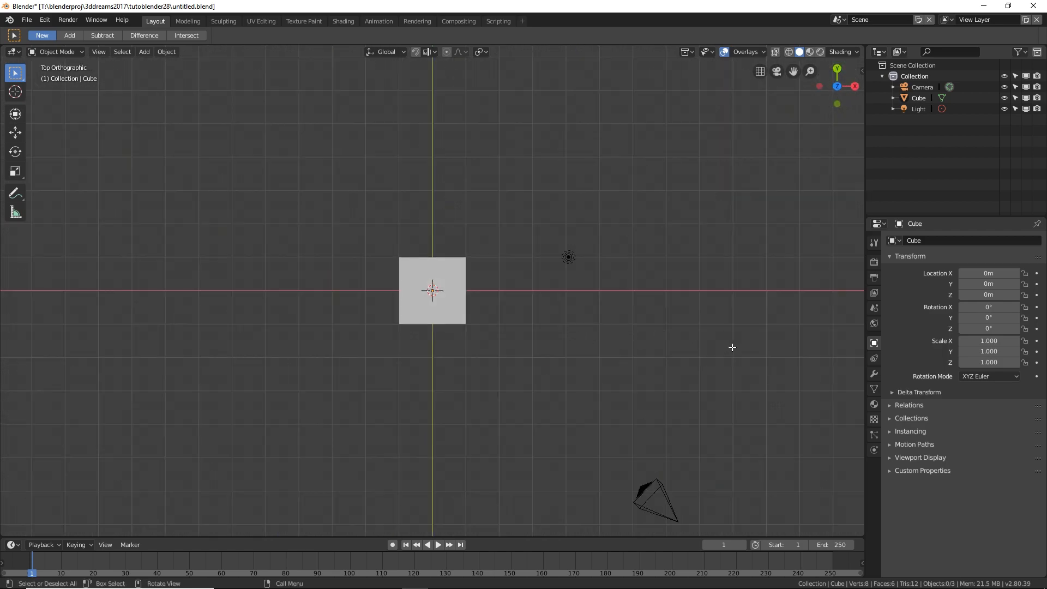
pyautogui.moveTo(731, 349); pyautogui.dragTo(436, 217, button='middle')
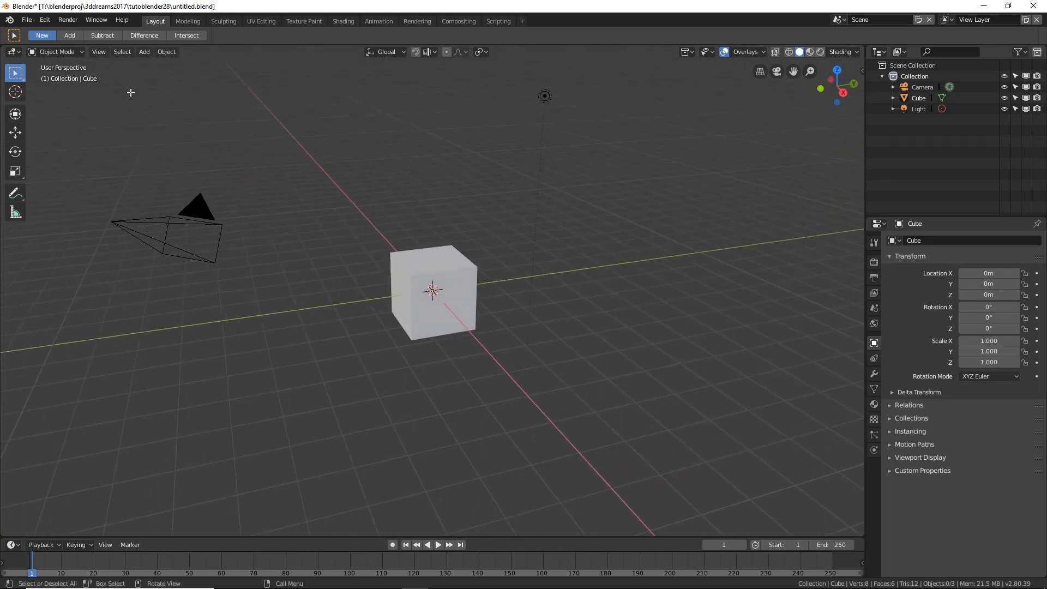
# Look through the scene camera, pan and zoom its framing, and orbit back out to a user perspective
pyautogui.click(777, 70)
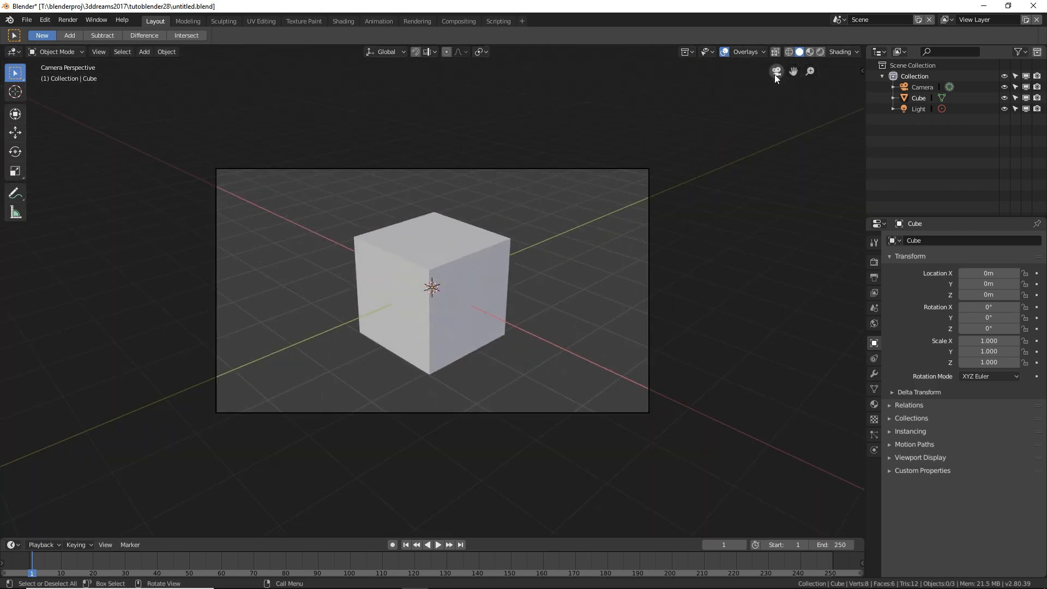
pyautogui.moveTo(793, 71)
pyautogui.mouseDown()
pyautogui.moveTo(774, 132)
pyautogui.moveTo(756, 80)
pyautogui.moveTo(810, 86)
pyautogui.moveTo(810, 212)
pyautogui.moveTo(810, 58)
pyautogui.moveTo(810, 76)
pyautogui.mouseUp()
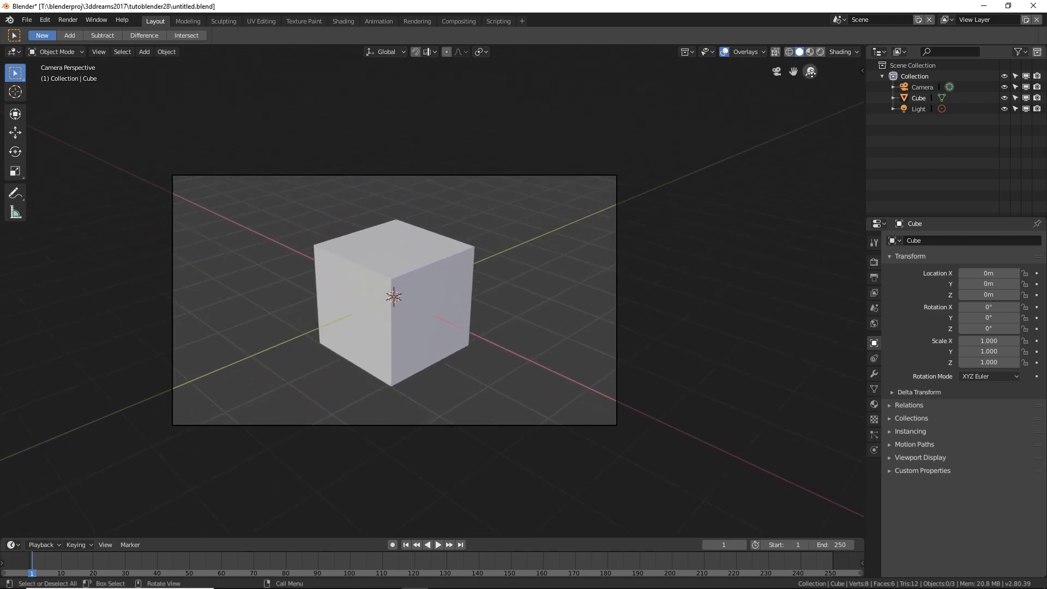
pyautogui.moveTo(729, 217); pyautogui.dragTo(535, 230, button='middle')
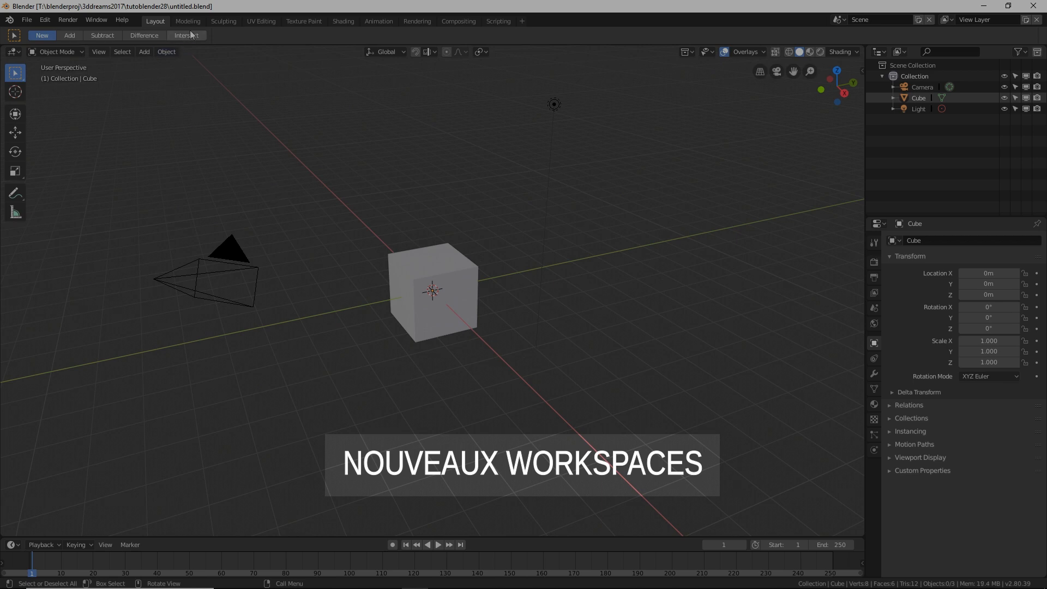
# Compare the Modeling workspace with the Sculpting workspace and return to Modeling with the cube in Edit Mode
pyautogui.click(187, 21)
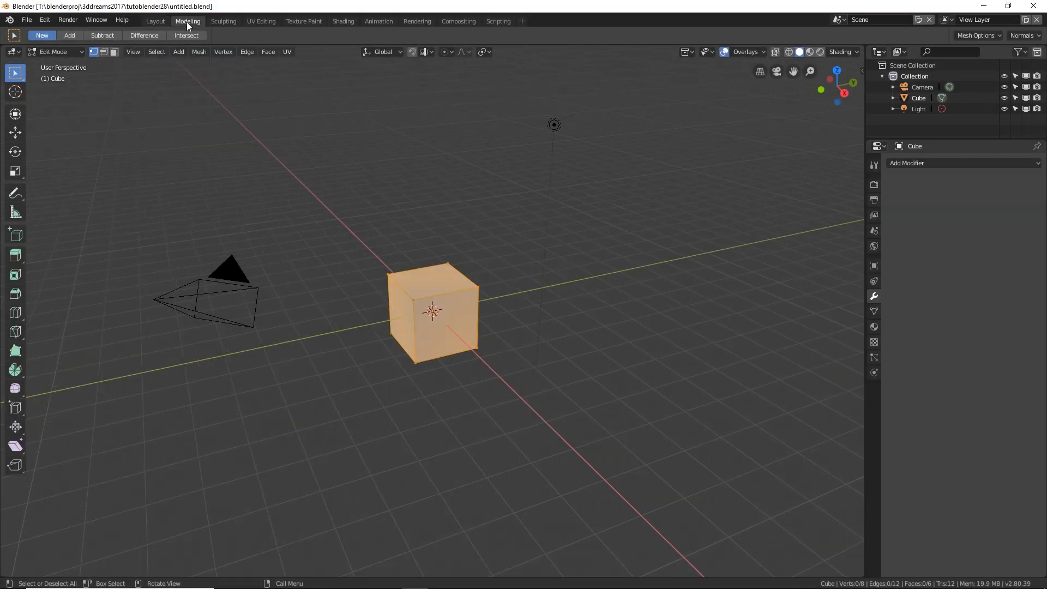
pyautogui.click(223, 22)
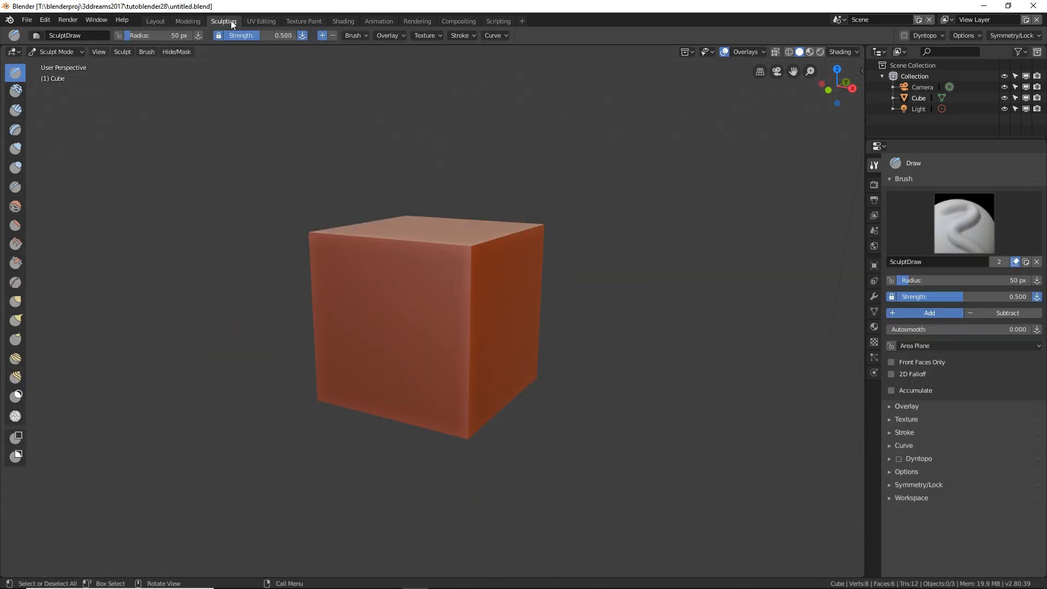
pyautogui.click(192, 21)
pyautogui.scroll(2, 435, 299)
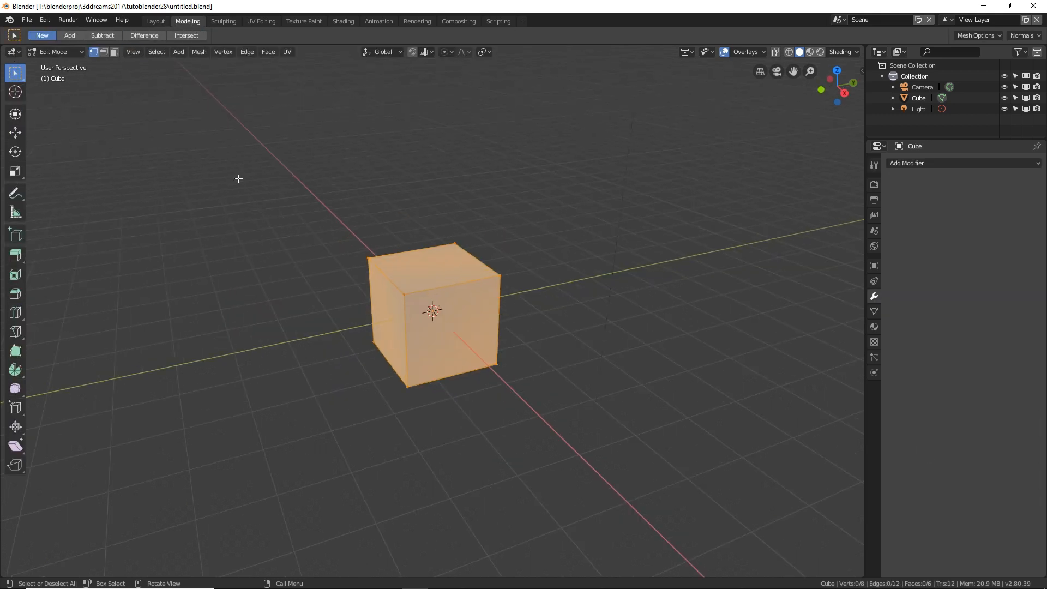
pyautogui.scroll(-1, 238, 179)
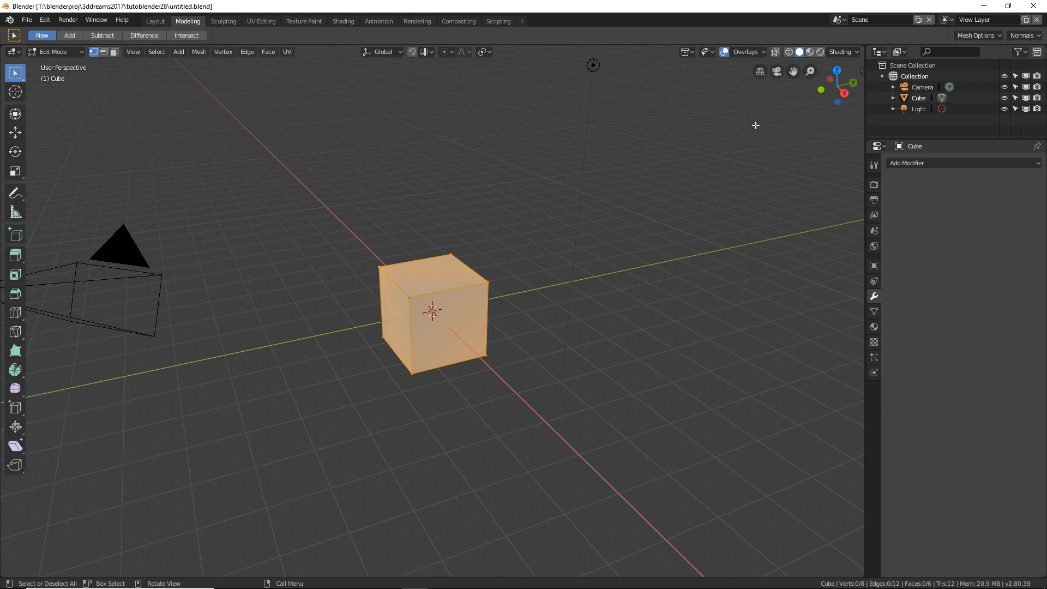
pyautogui.click(858, 71)
pyautogui.moveTo(767, 71); pyautogui.dragTo(861, 71)
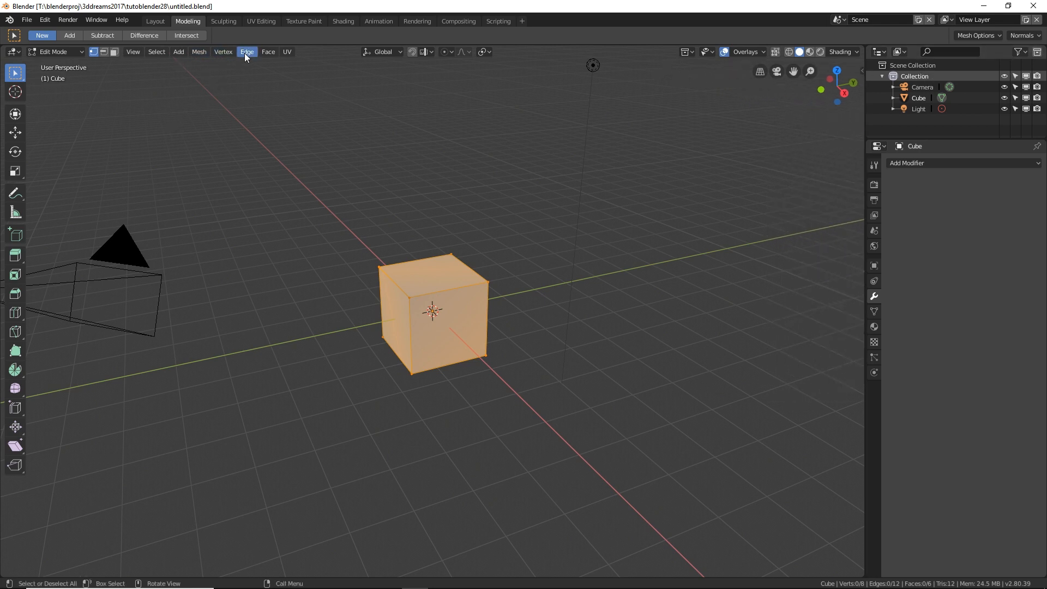
# Examine the UV, Face, Vertex and Mesh commands available for editing the cube
pyautogui.click(286, 52)
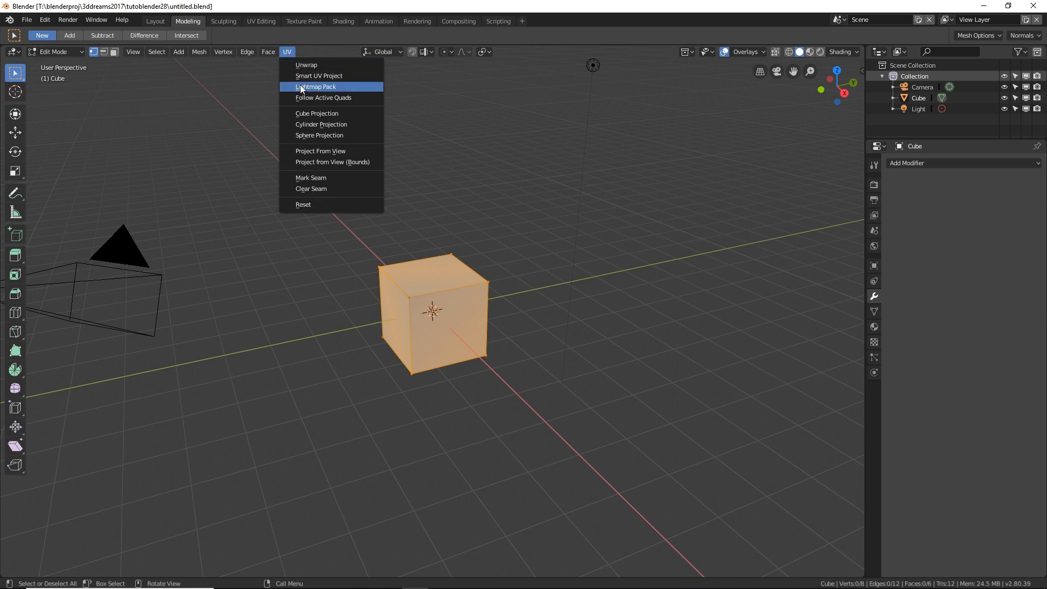
pyautogui.moveTo(274, 53)
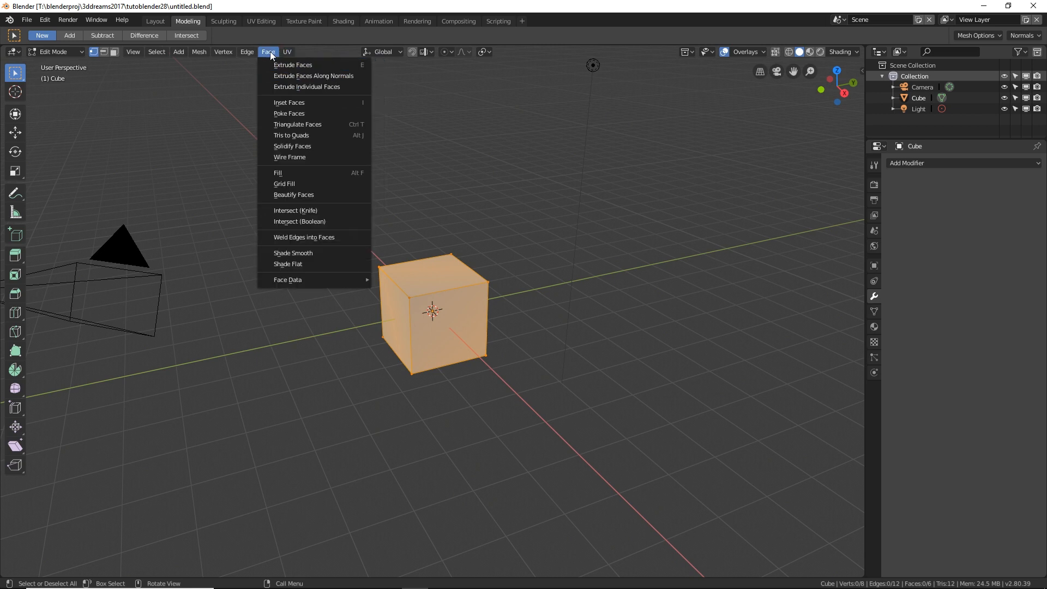
pyautogui.moveTo(208, 53)
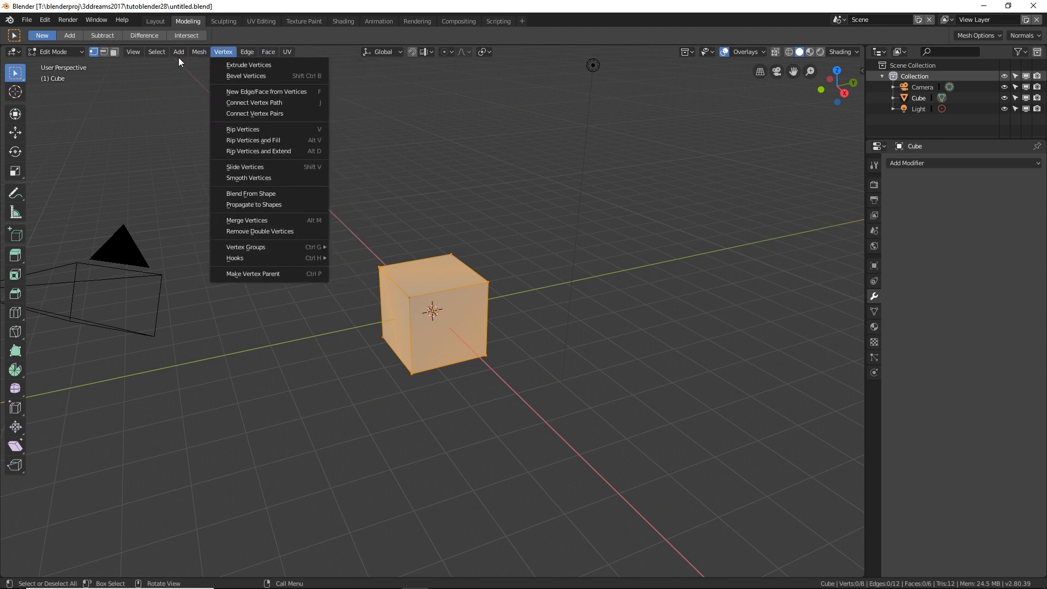
pyautogui.click(201, 54)
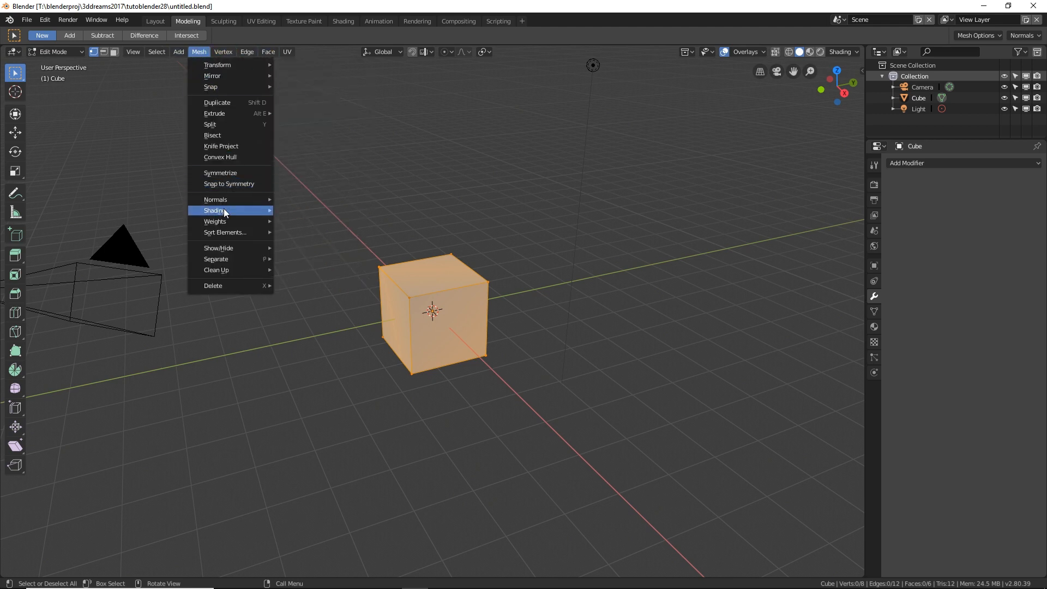
pyautogui.moveTo(261, 204)
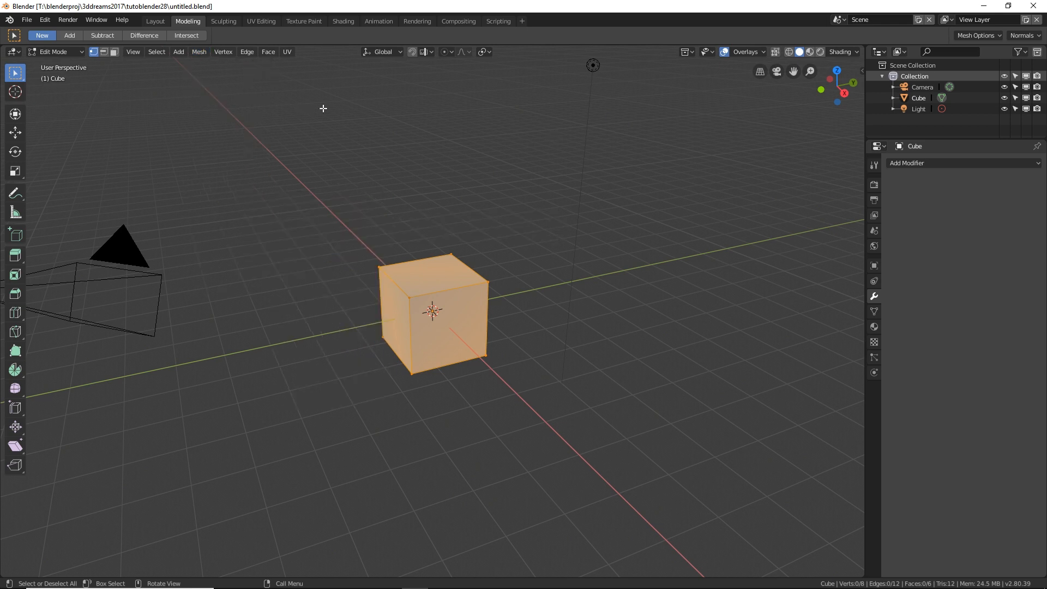
# Open the Sculpting workspace and inspect the cube from several angles and distances
pyautogui.click(223, 21)
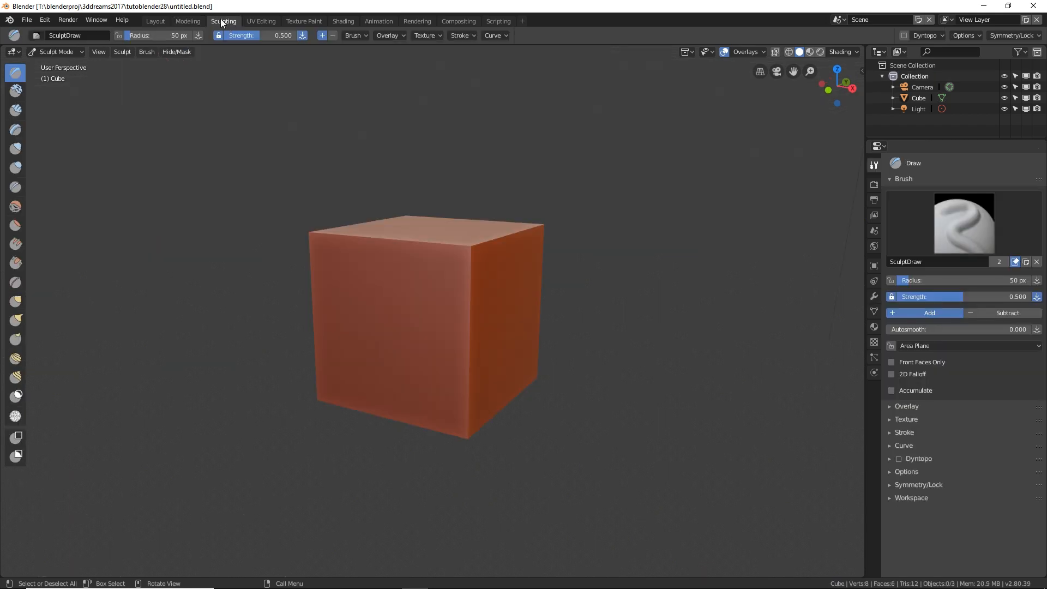
pyautogui.moveTo(487, 174); pyautogui.dragTo(273, 211, button='middle')
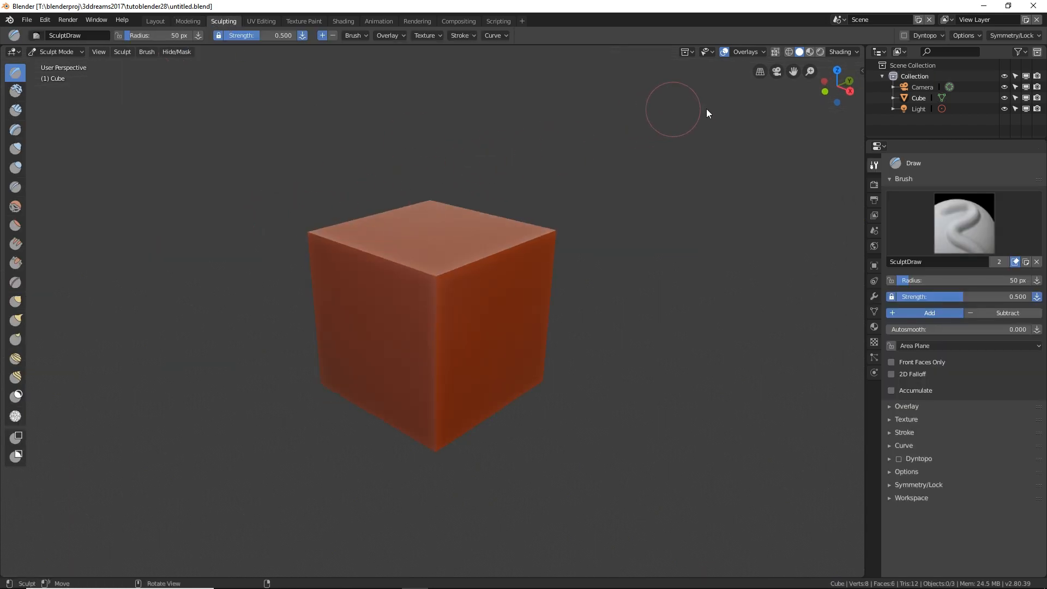
pyautogui.moveTo(534, 231)
pyautogui.mouseDown(button='middle')
pyautogui.moveTo(519, 238)
pyautogui.moveTo(530, 234)
pyautogui.mouseUp(button='middle')
pyautogui.scroll(2, 456, 275)
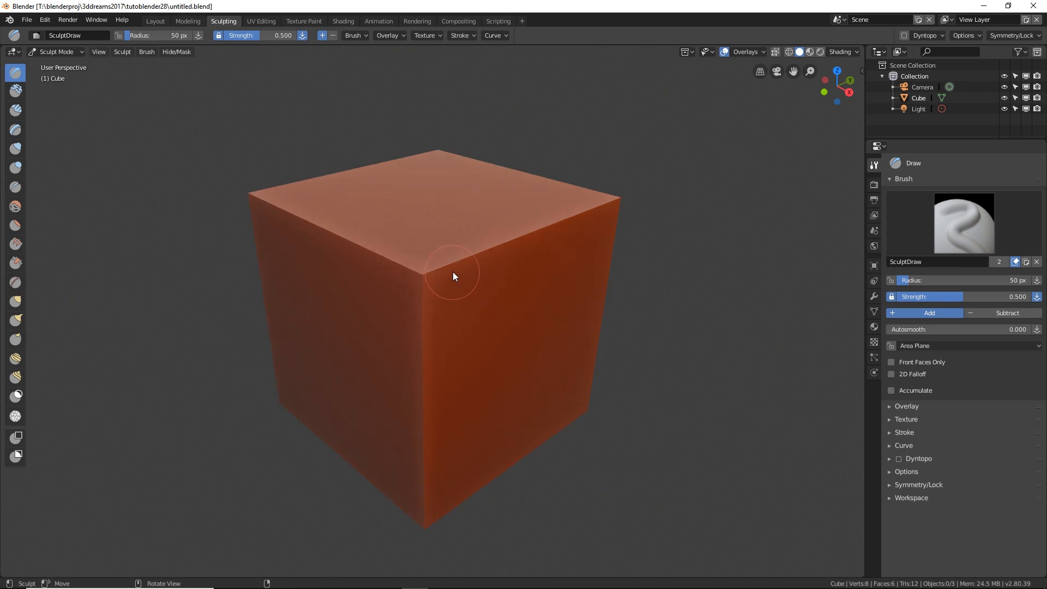
pyautogui.moveTo(453, 271)
pyautogui.mouseDown(button='middle')
pyautogui.moveTo(505, 234)
pyautogui.moveTo(423, 233)
pyautogui.moveTo(456, 274)
pyautogui.moveTo(457, 252)
pyautogui.mouseUp(button='middle')
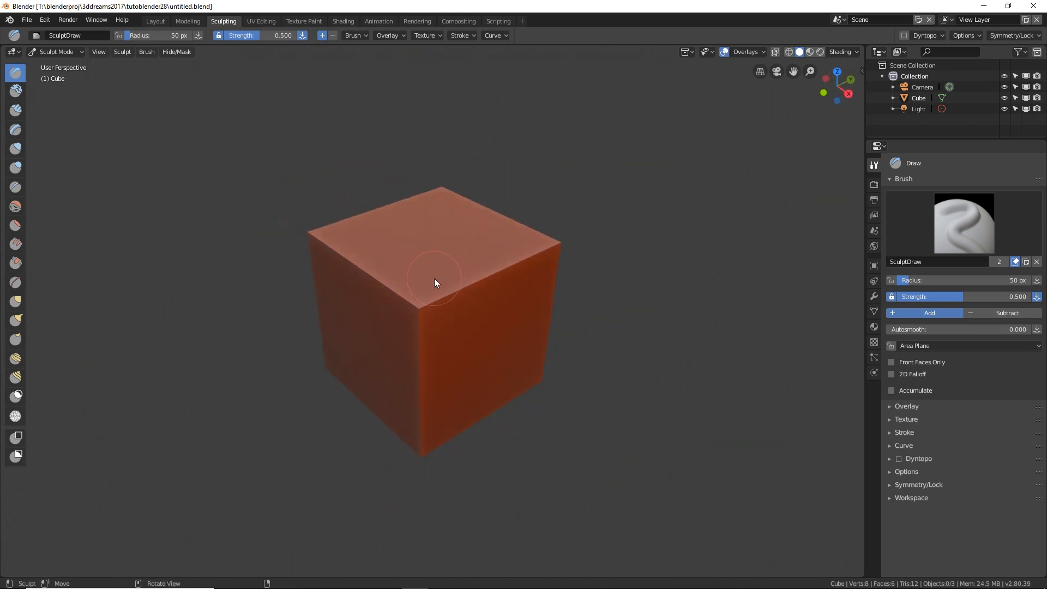
pyautogui.moveTo(437, 297); pyautogui.dragTo(446, 267, button='middle')
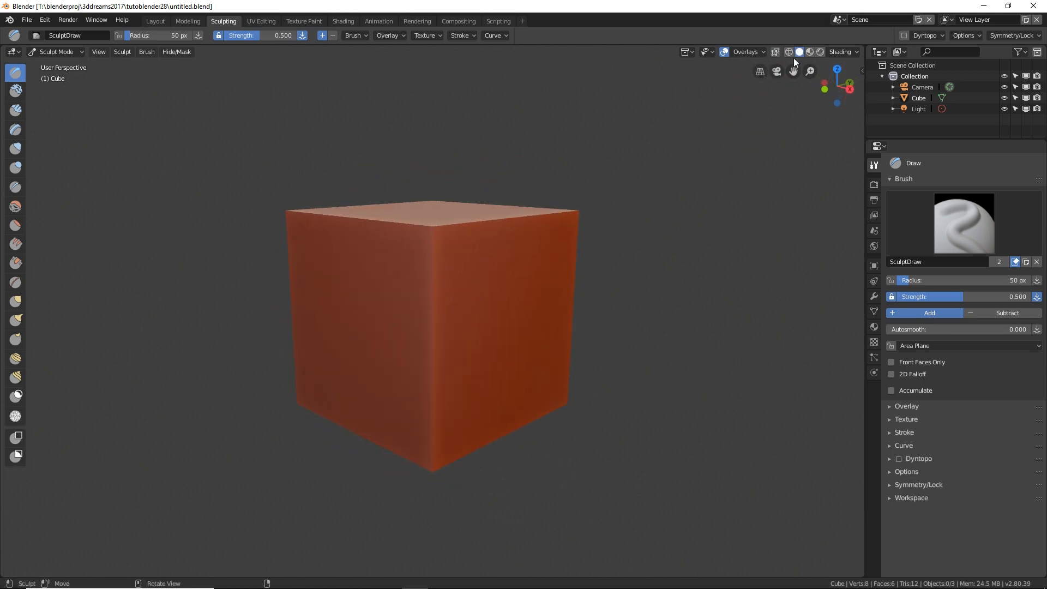
pyautogui.moveTo(448, 222); pyautogui.dragTo(435, 233, button='middle')
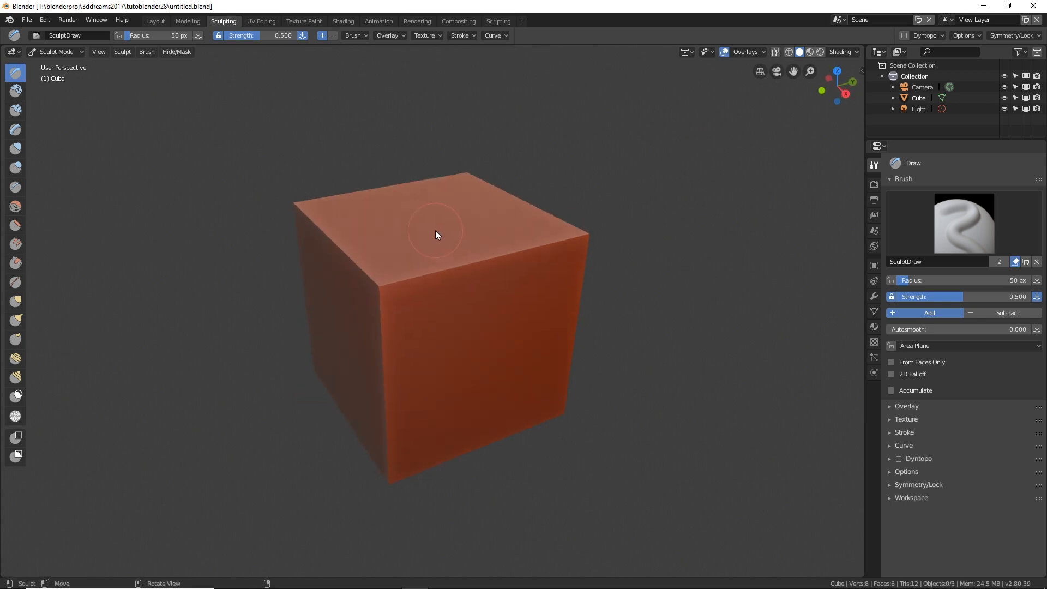
pyautogui.moveTo(394, 261)
pyautogui.mouseDown(button='middle')
pyautogui.moveTo(430, 254)
pyautogui.moveTo(387, 253)
pyautogui.mouseUp(button='middle')
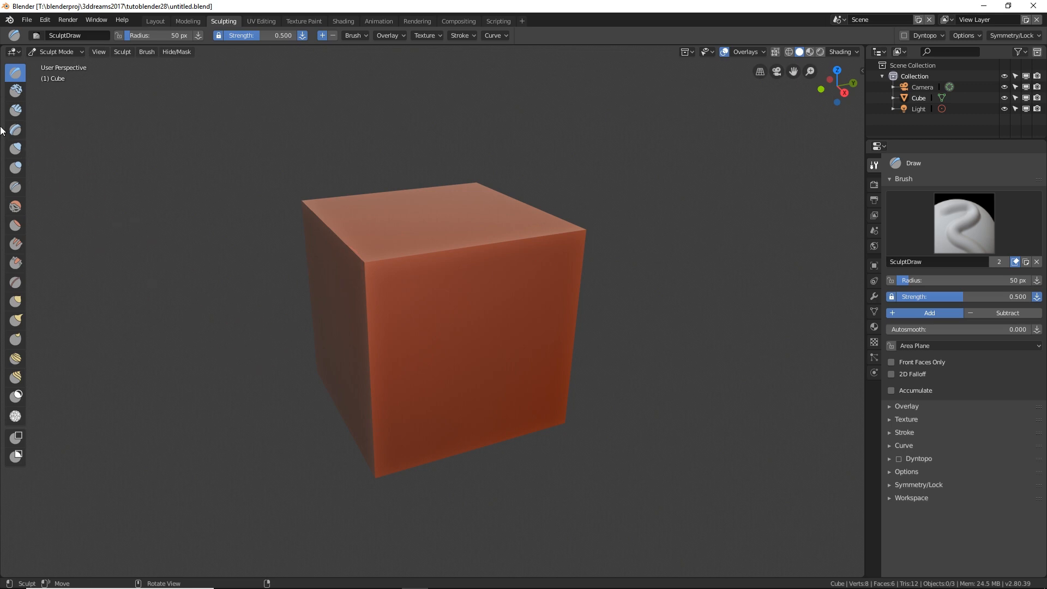
# Activate the Crease, Smooth, Snake Hook and Simplify sculpt brushes in turn to examine their settings
pyautogui.click(17, 188)
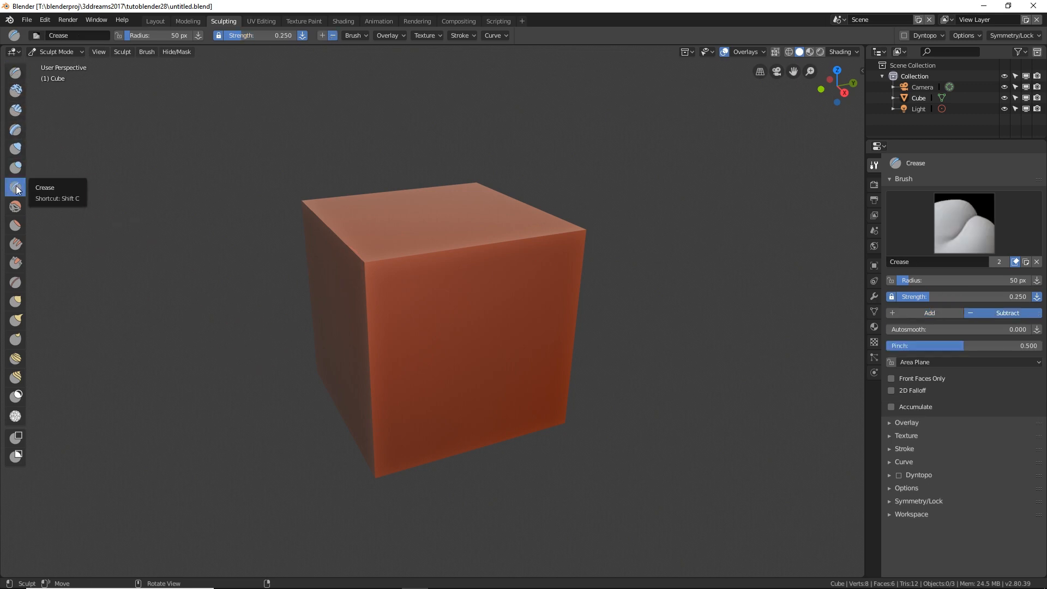
pyautogui.click(15, 207)
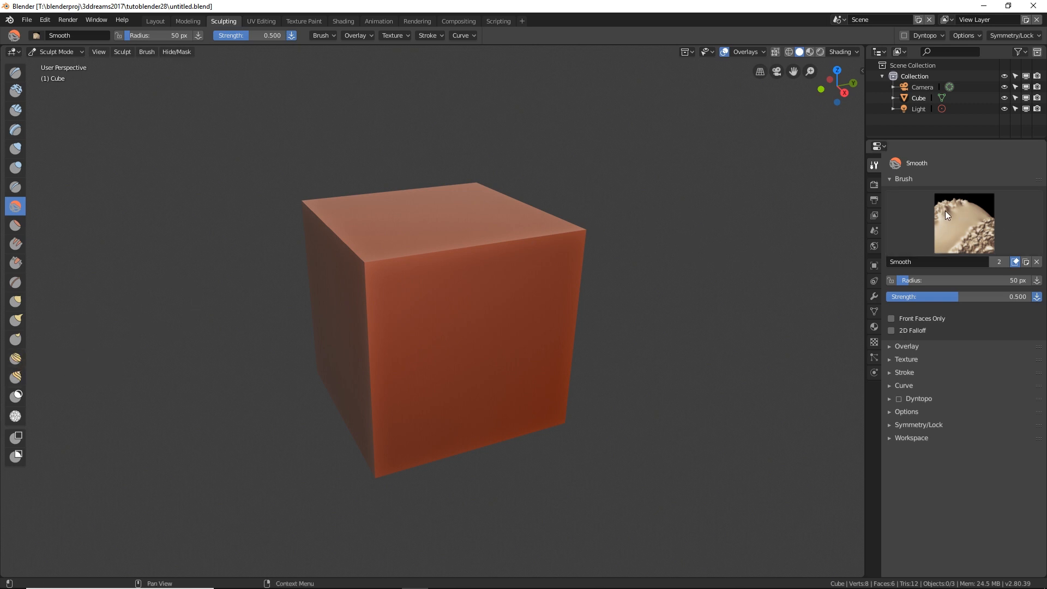
pyautogui.click(16, 320)
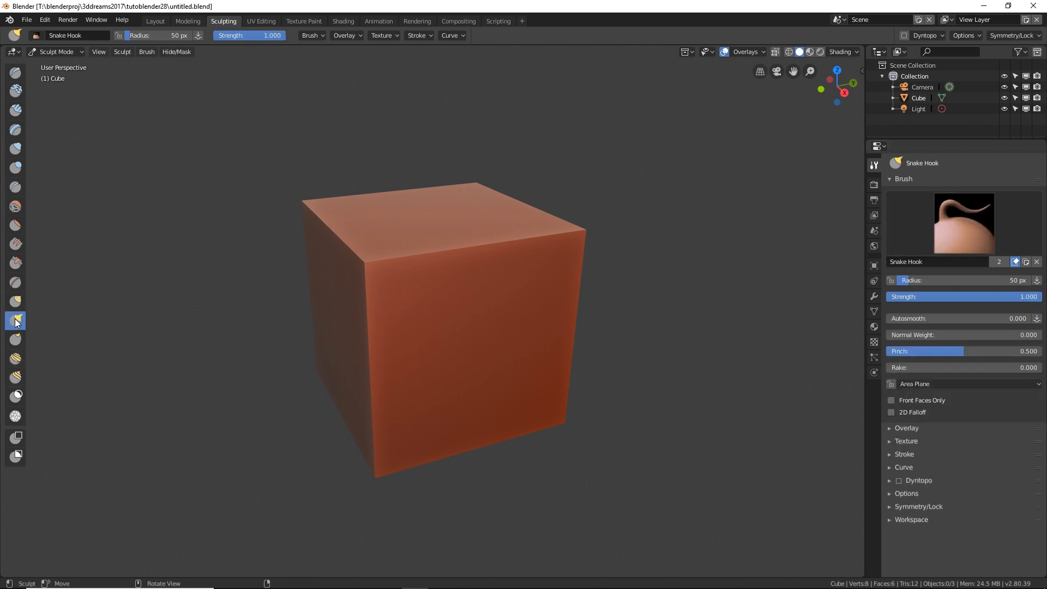
pyautogui.click(16, 417)
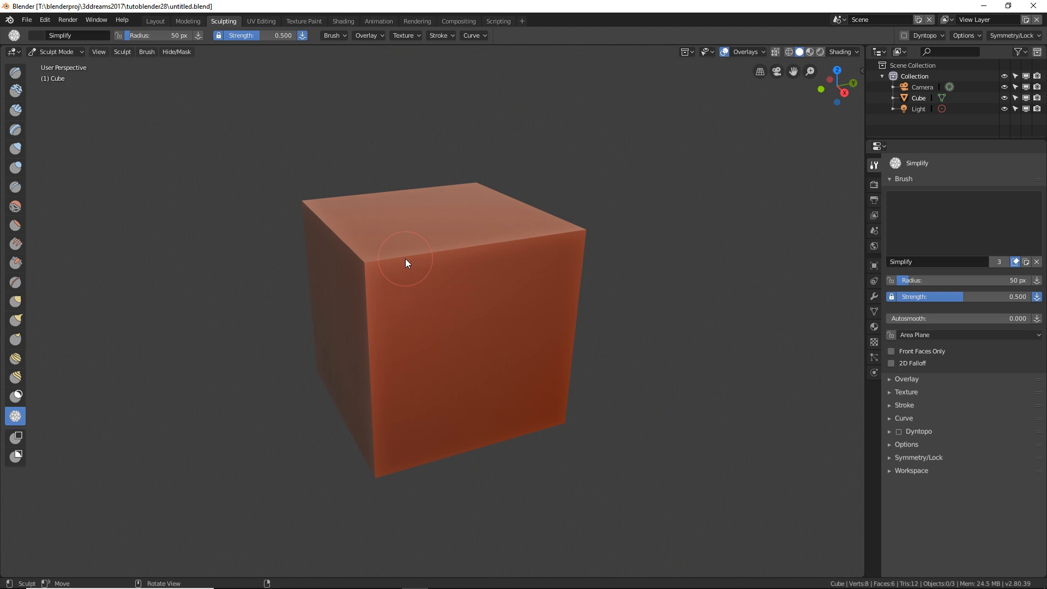
pyautogui.moveTo(365, 257); pyautogui.dragTo(409, 261, button='middle')
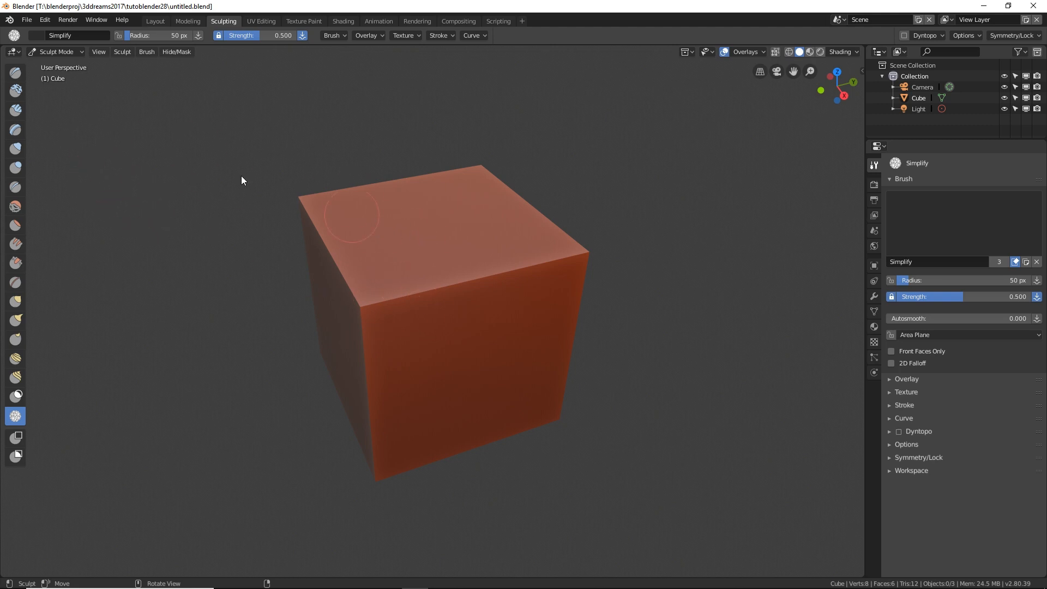
# View the UV Editing, Texture Paint, Compositing and Rendering workspaces, and check which additional workspaces can be added
pyautogui.click(263, 21)
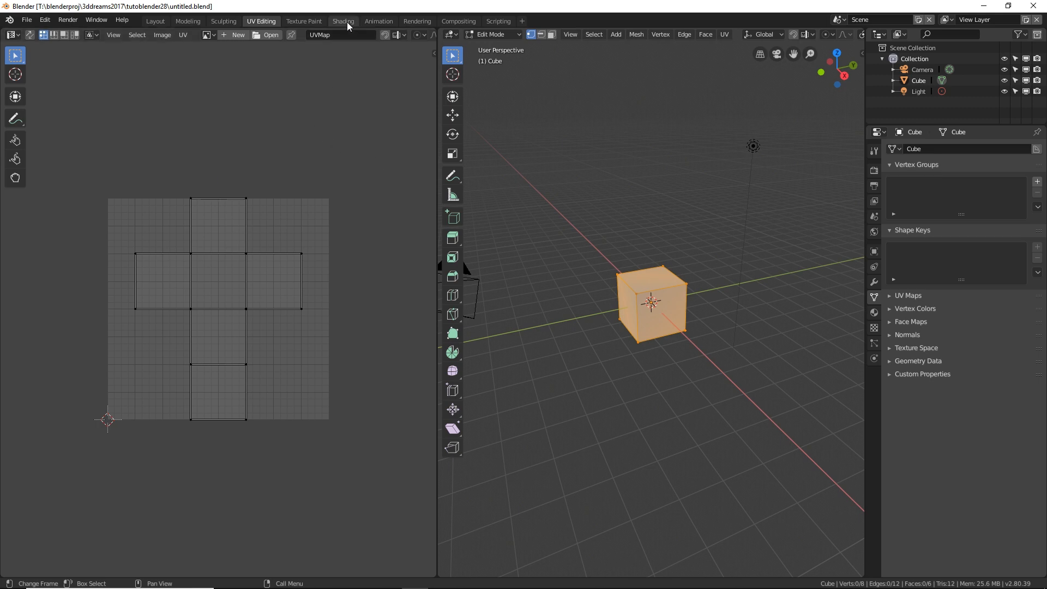
pyautogui.click(314, 20)
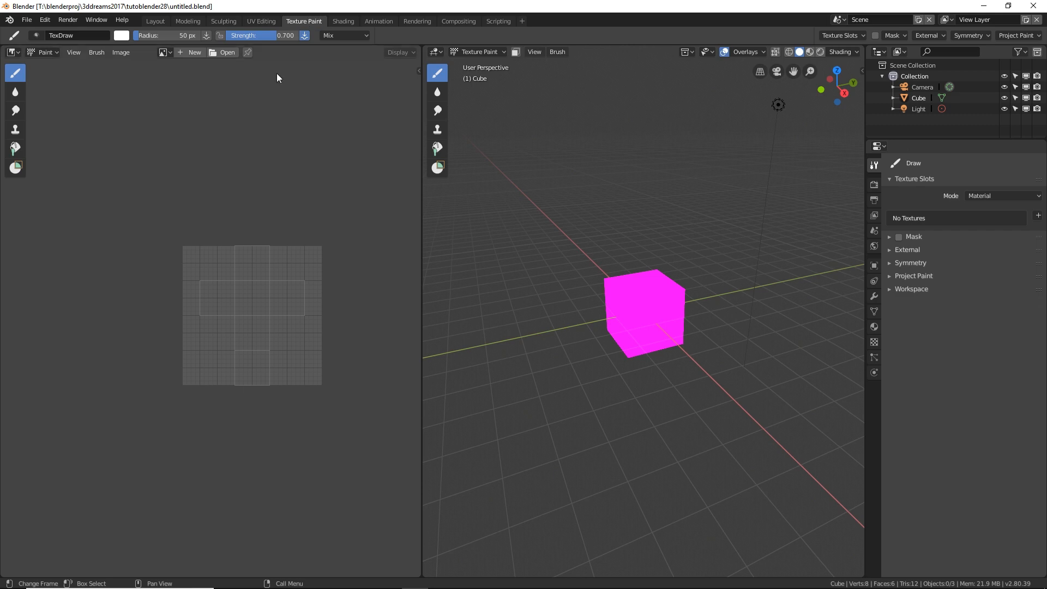
pyautogui.click(451, 21)
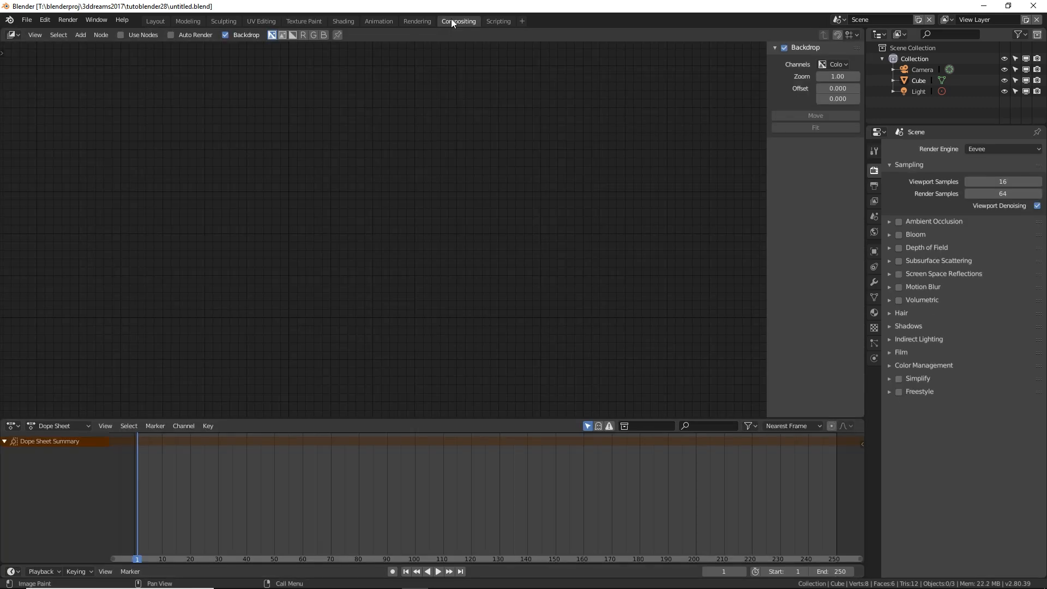
pyautogui.click(420, 22)
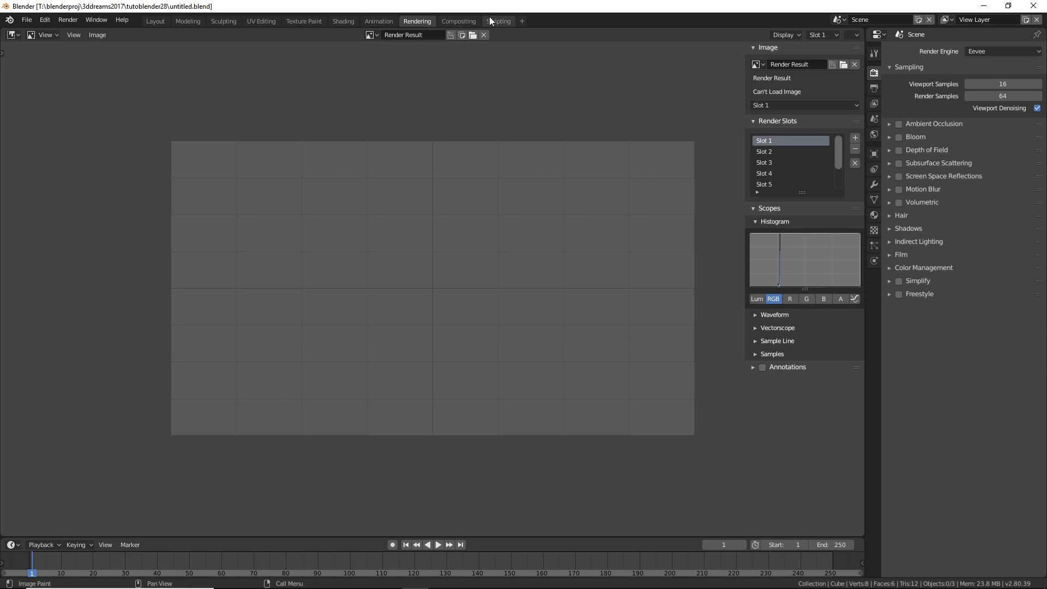
pyautogui.click(522, 19)
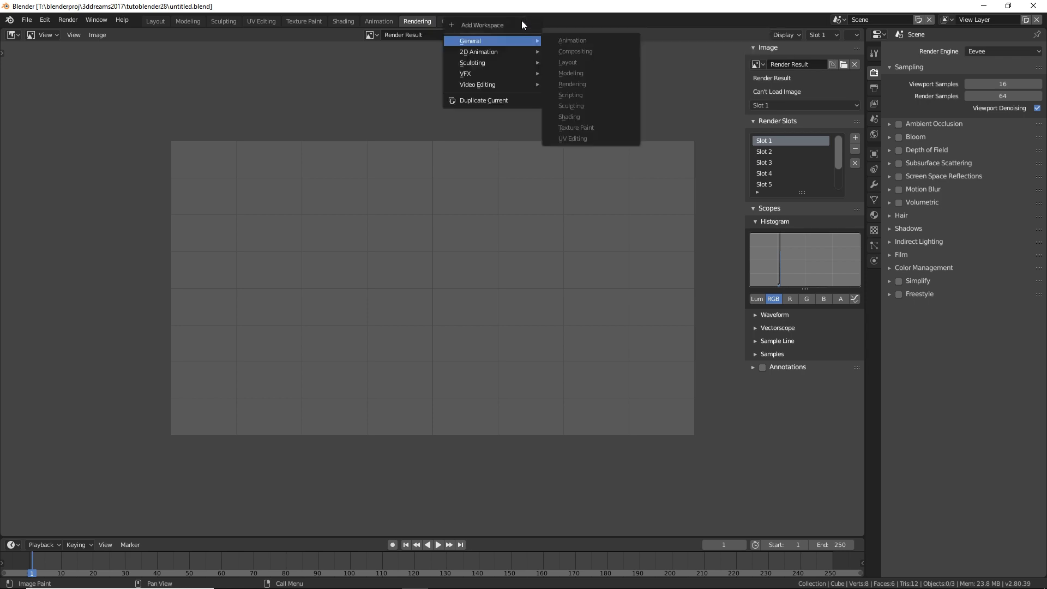
pyautogui.moveTo(485, 53)
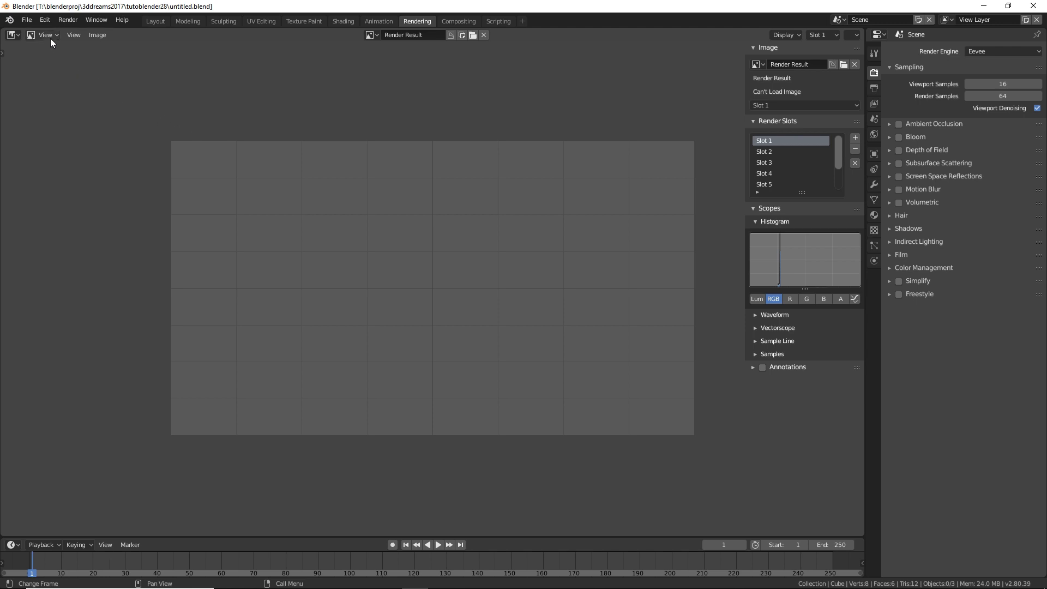
# Create a new file from the 2D Animation template
pyautogui.click(28, 20)
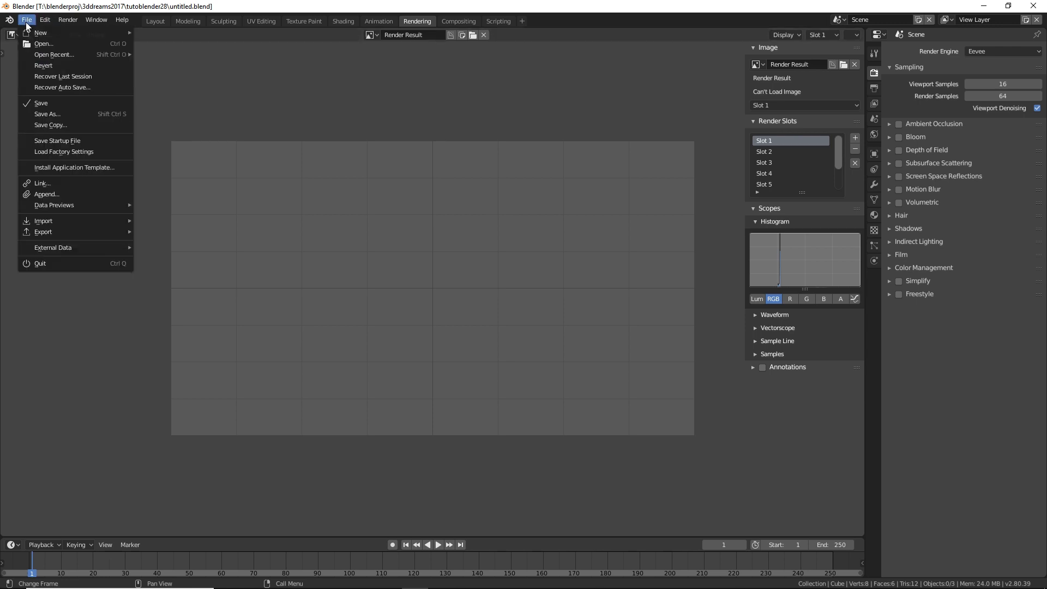
pyautogui.moveTo(39, 32)
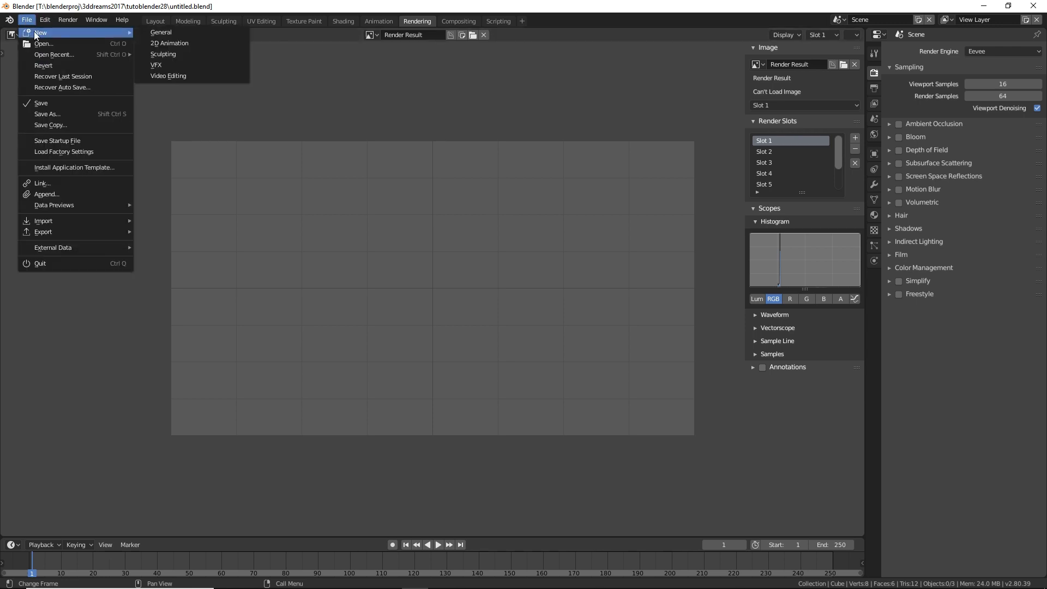
pyautogui.click(171, 43)
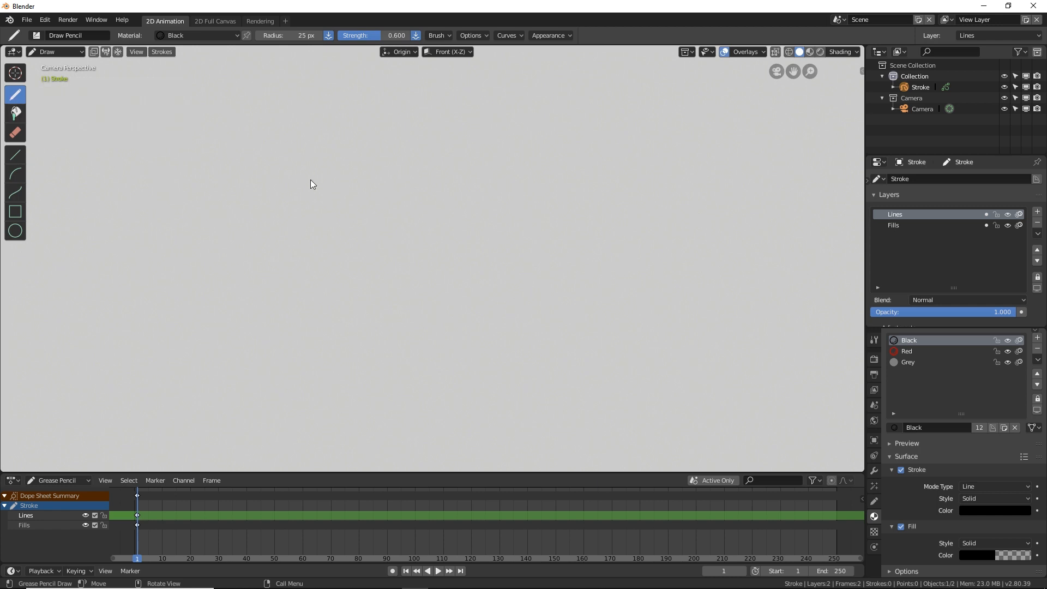
# Draw a smiling face with the black Draw Pencil, giving it a rounded outline, two arched eyes, a wide grin and two teeth
pyautogui.moveTo(320, 155)
pyautogui.mouseDown()
pyautogui.moveTo(253, 172)
pyautogui.moveTo(303, 314)
pyautogui.moveTo(520, 202)
pyautogui.moveTo(420, 129)
pyautogui.moveTo(308, 150)
pyautogui.mouseUp()
pyautogui.moveTo(311, 198)
pyautogui.mouseDown()
pyautogui.moveTo(296, 224)
pyautogui.moveTo(462, 199)
pyautogui.moveTo(471, 216)
pyautogui.mouseUp()
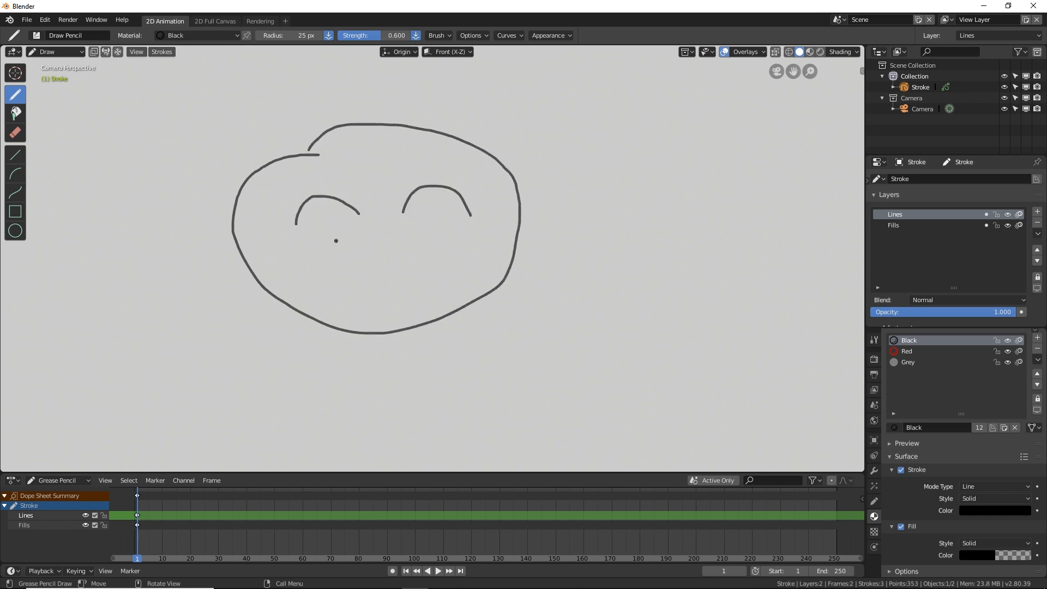
pyautogui.moveTo(333, 242)
pyautogui.mouseDown()
pyautogui.moveTo(376, 302)
pyautogui.moveTo(455, 256)
pyautogui.moveTo(446, 242)
pyautogui.mouseUp()
pyautogui.moveTo(434, 245); pyautogui.dragTo(464, 235)
pyautogui.moveTo(341, 244)
pyautogui.mouseDown()
pyautogui.moveTo(308, 236)
pyautogui.moveTo(363, 314)
pyautogui.moveTo(426, 310)
pyautogui.moveTo(475, 260)
pyautogui.moveTo(442, 240)
pyautogui.mouseUp()
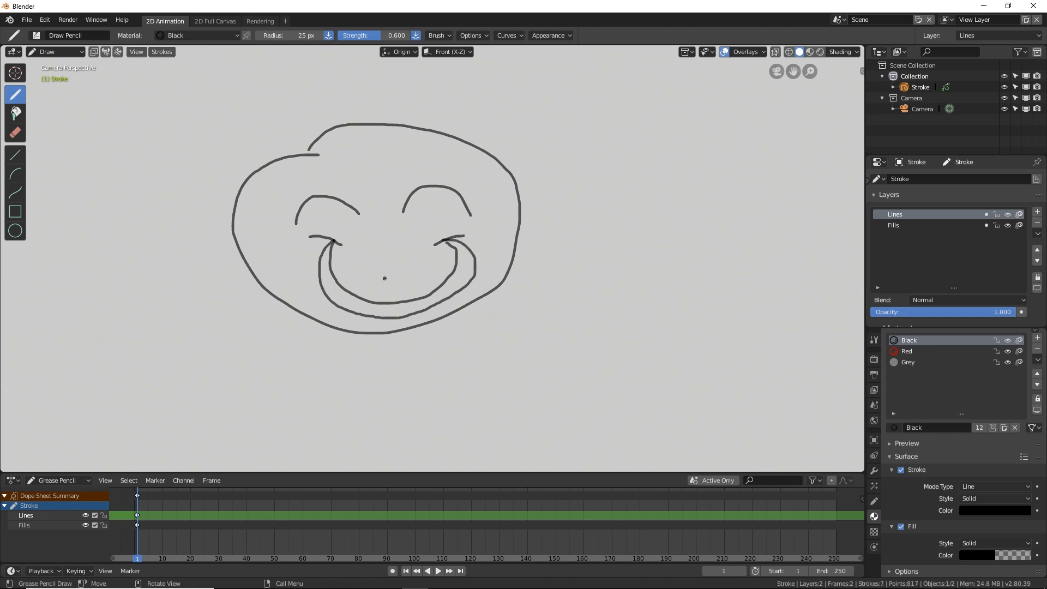
pyautogui.moveTo(365, 301); pyautogui.dragTo(408, 309)
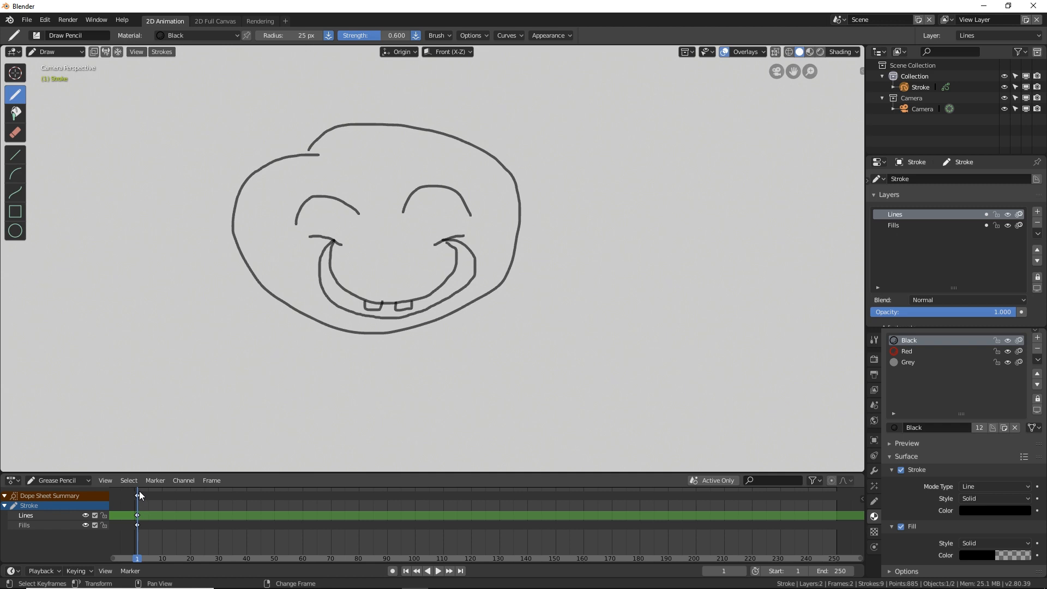
# At frame 5, move a point on the right side of the smile's inner line up and inward in Edit Mode with proportional editing
pyautogui.moveTo(139, 490); pyautogui.dragTo(149, 490, button='right')
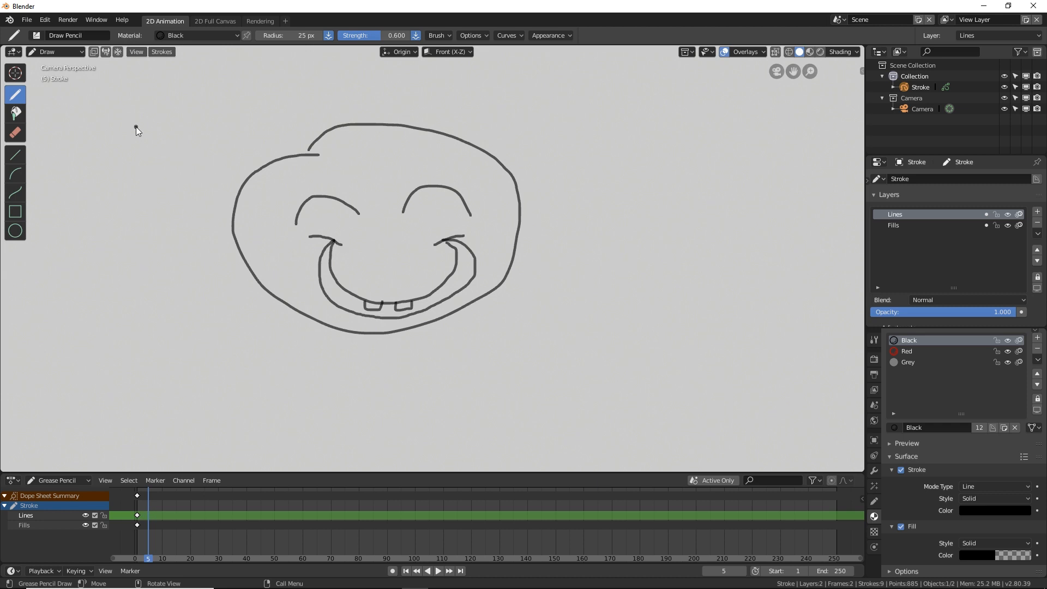
pyautogui.click(63, 51)
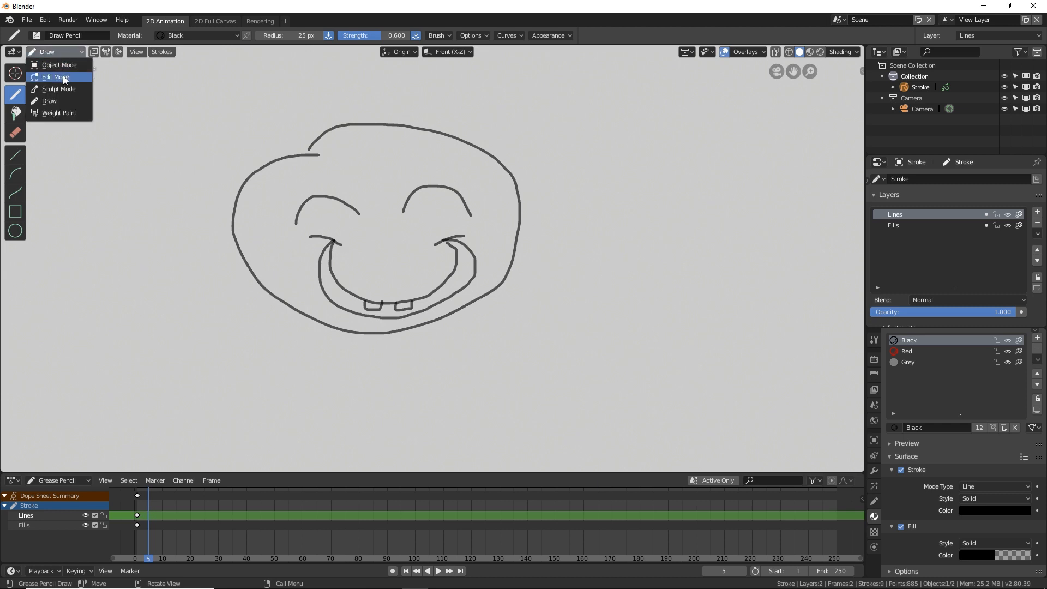
pyautogui.click(63, 75)
pyautogui.click(457, 255)
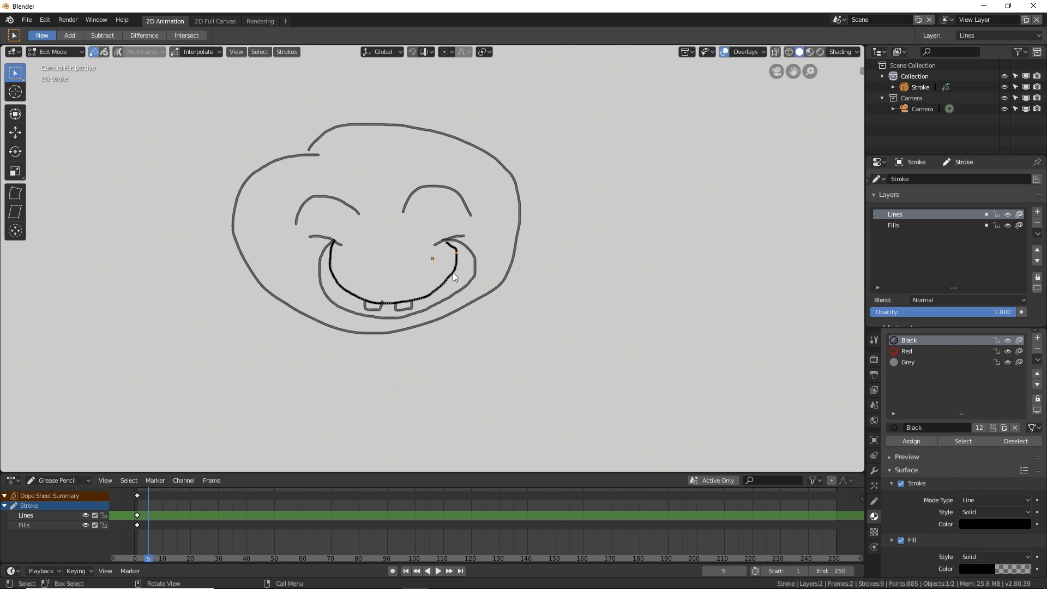
pyautogui.scroll(5, 453, 272)
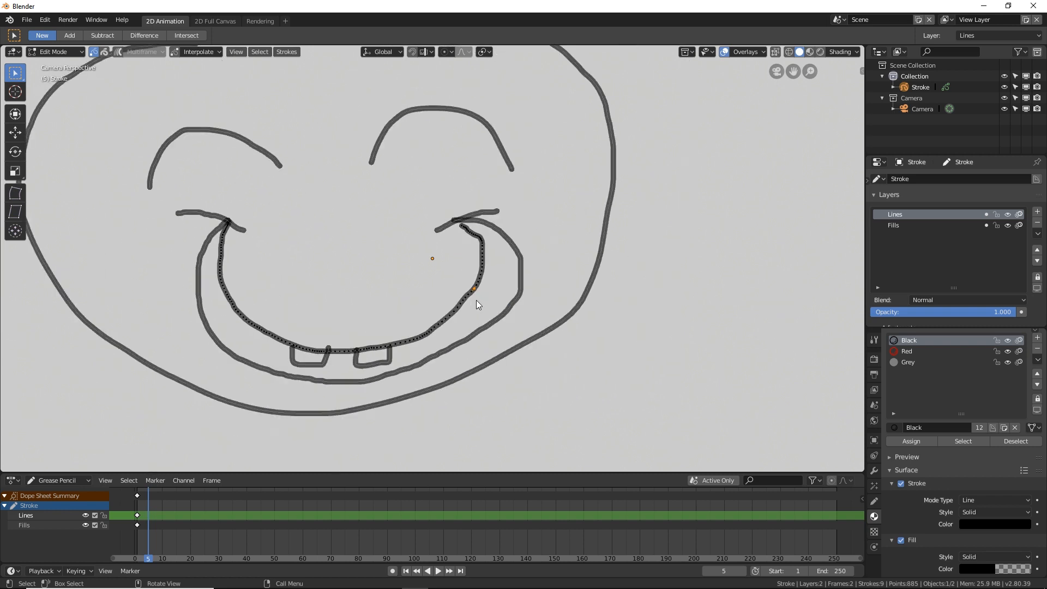
pyautogui.press('o')
pyautogui.press('g')
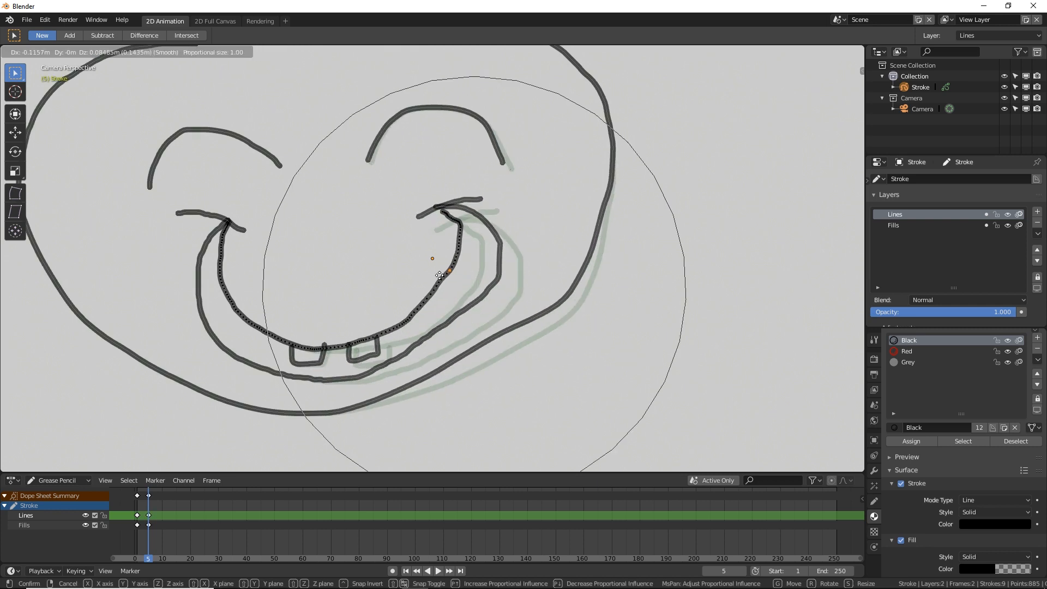
pyautogui.click(316, 357)
pyautogui.scroll(-5, 349, 333)
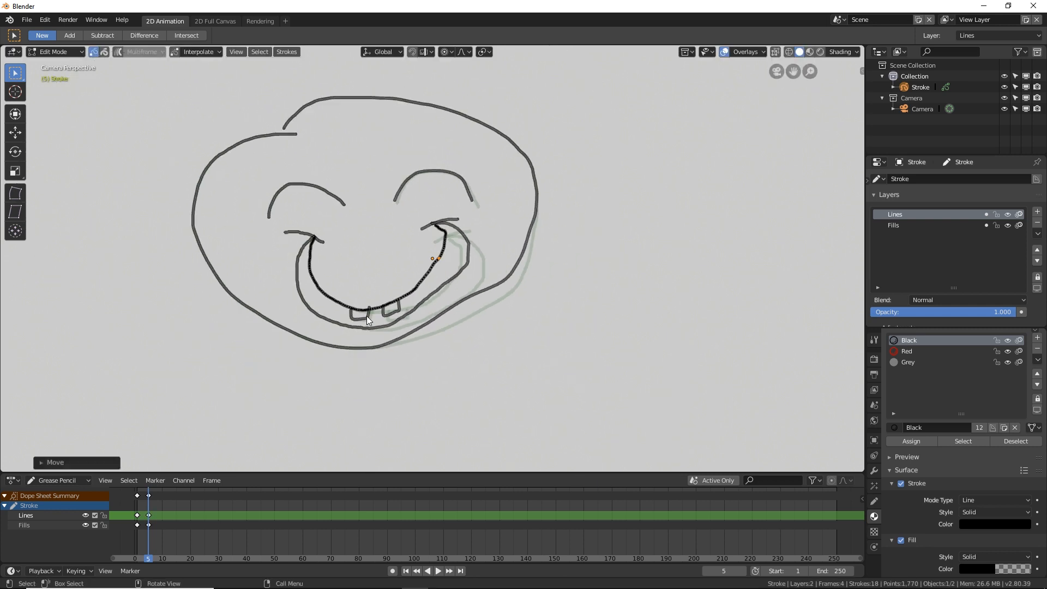
# Scrub the timeline back to frame 0 to compare the original face with the reshaped pose
pyautogui.click(143, 492)
pyautogui.moveTo(145, 492)
pyautogui.mouseDown(button='right')
pyautogui.moveTo(134, 492)
pyautogui.moveTo(156, 494)
pyautogui.moveTo(131, 494)
pyautogui.moveTo(143, 495)
pyautogui.mouseUp(button='right')
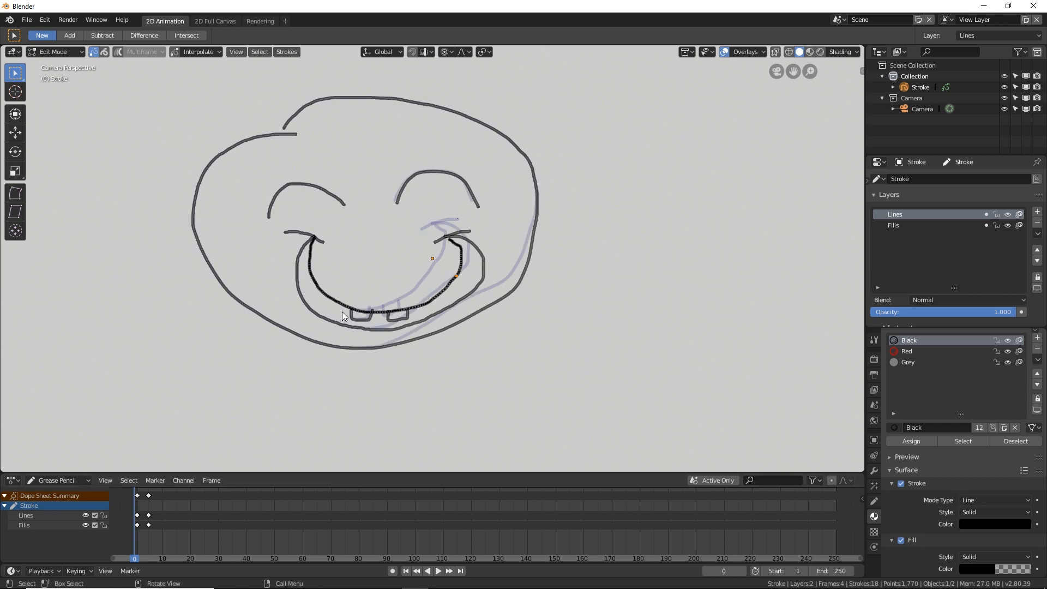
pyautogui.scroll(-2, 357, 302)
pyautogui.scroll(1, 365, 295)
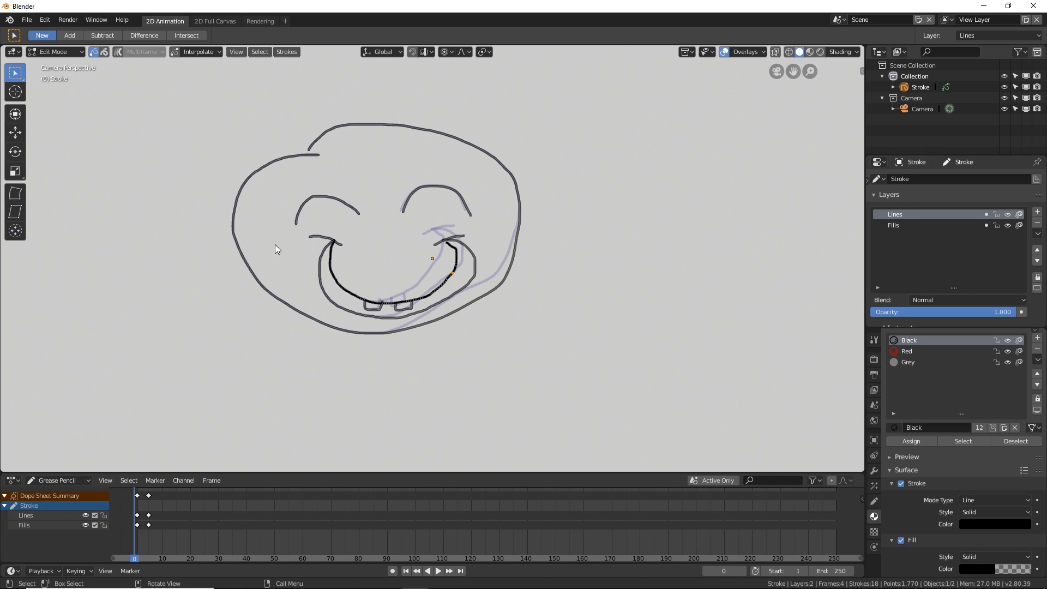
# Create a new file from the General template
pyautogui.click(27, 22)
pyautogui.moveTo(32, 34)
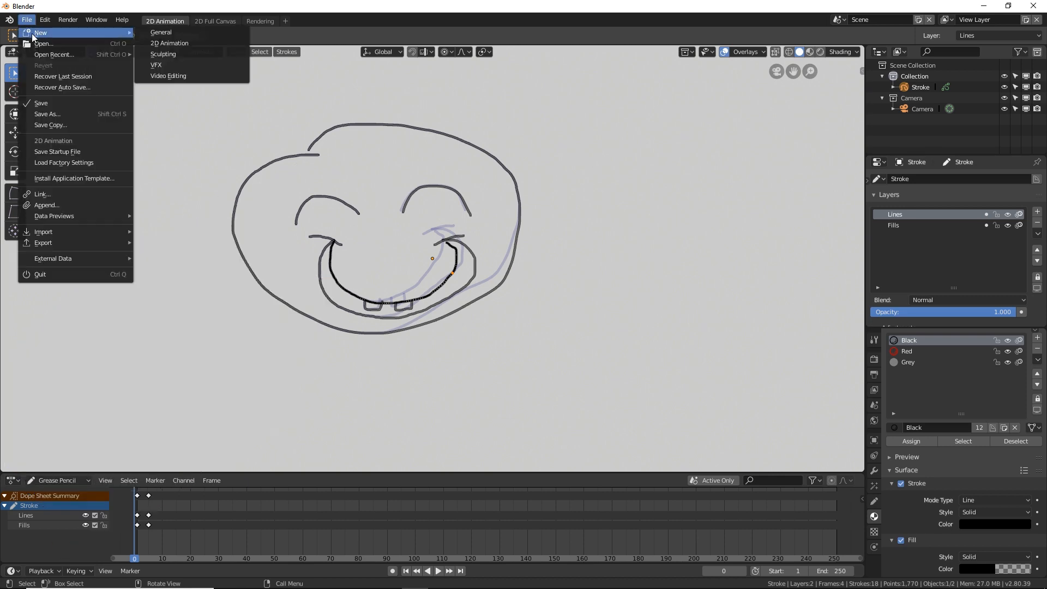
pyautogui.click(171, 34)
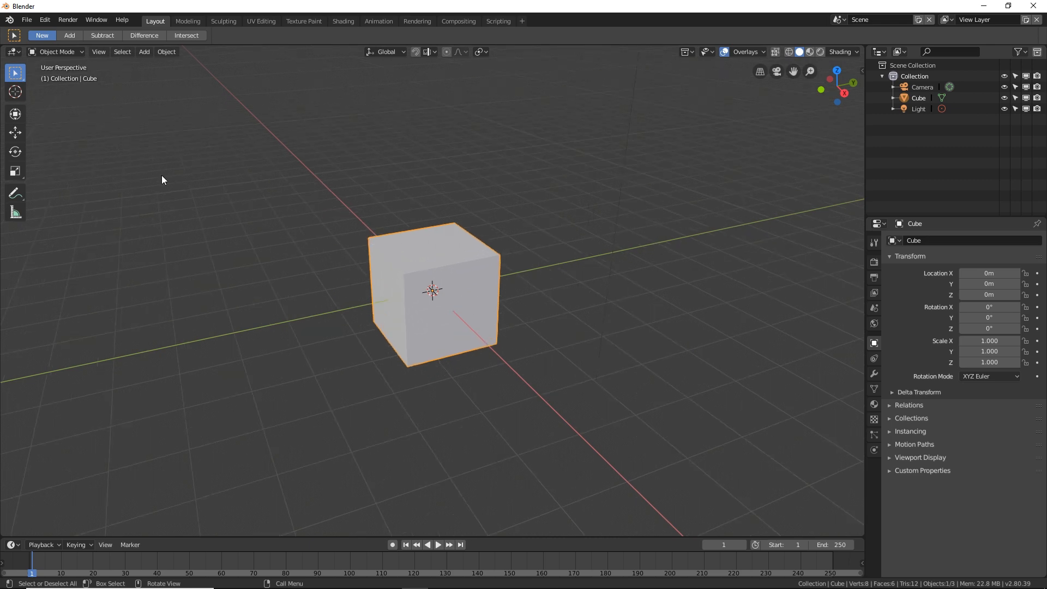
pyautogui.click(27, 20)
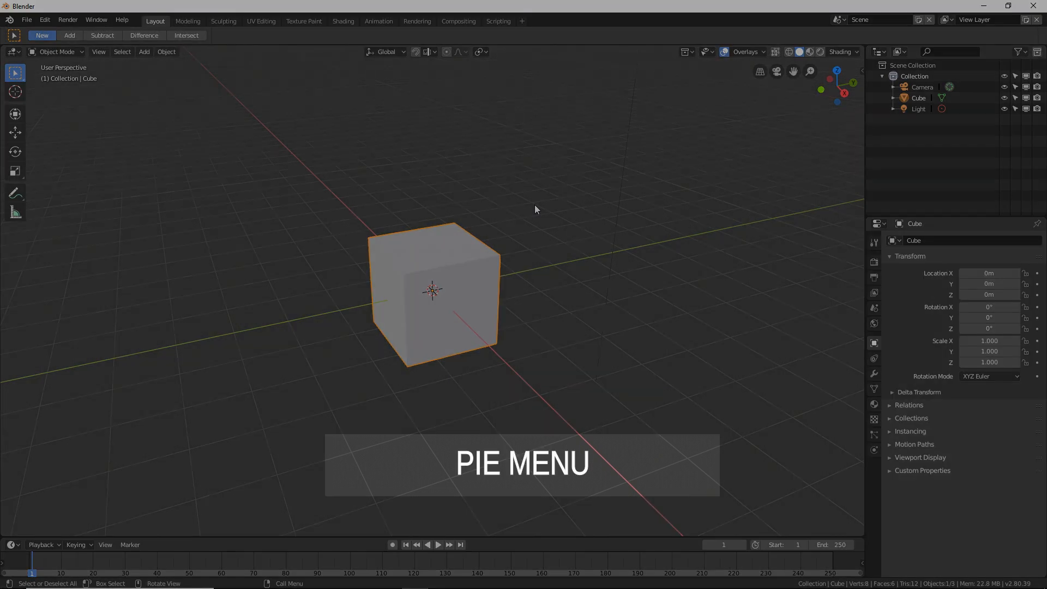
# Preview the default cube in Wireframe, LookDev and Rendered shading using the shading pie menu, and return to Solid
pyautogui.scroll(1, 595, 215)
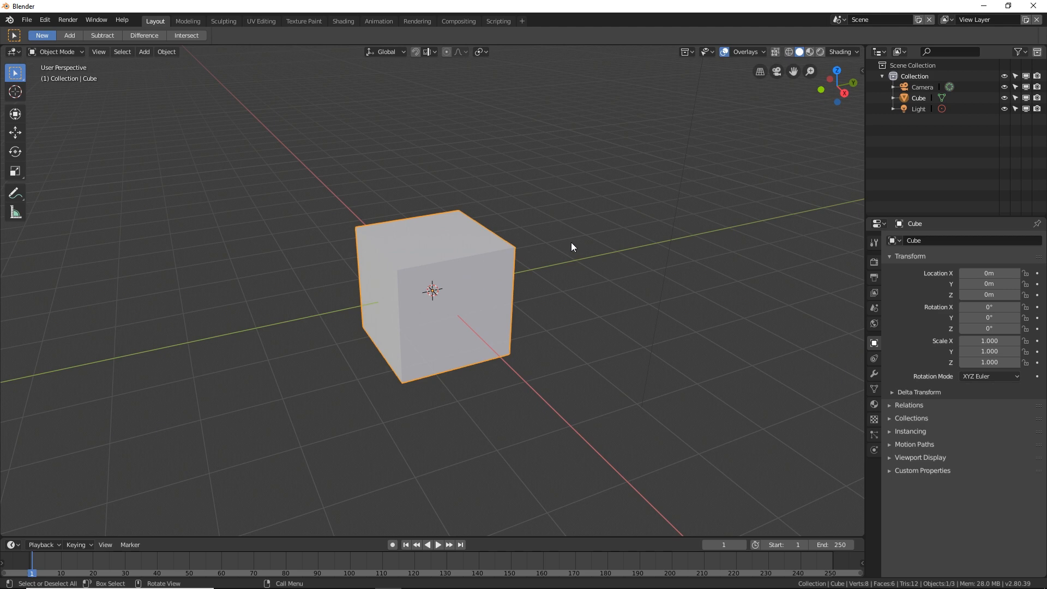
pyautogui.press('z')
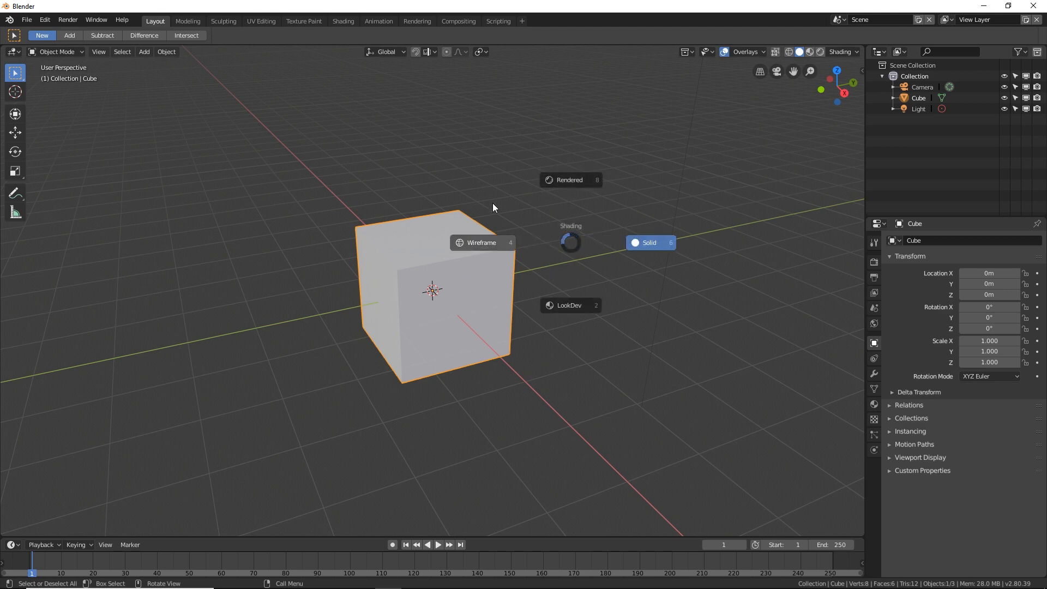
pyautogui.click(474, 246)
pyautogui.press('z')
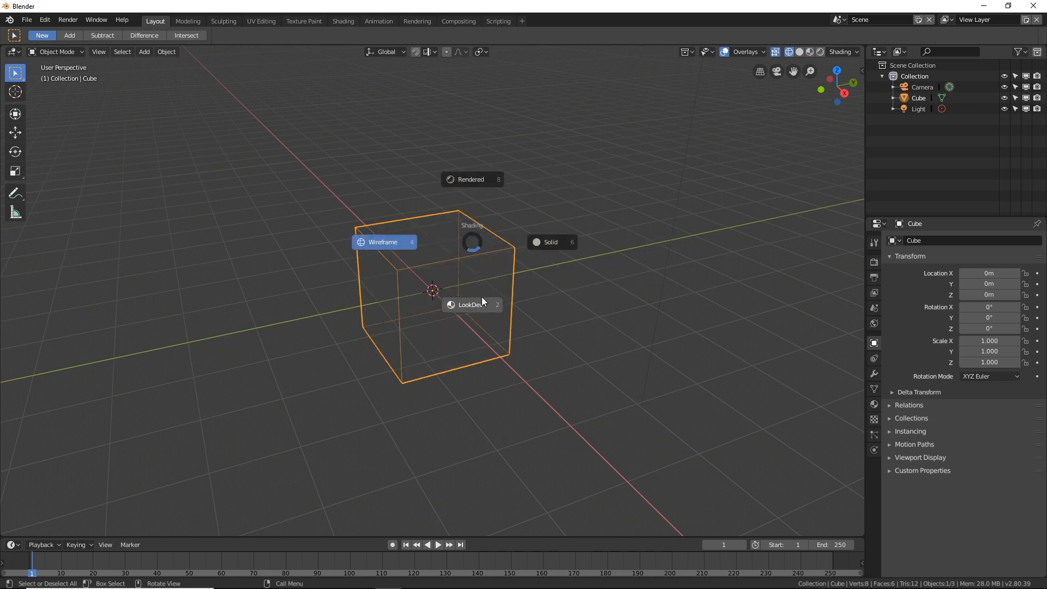
pyautogui.click(482, 296)
pyautogui.press('z')
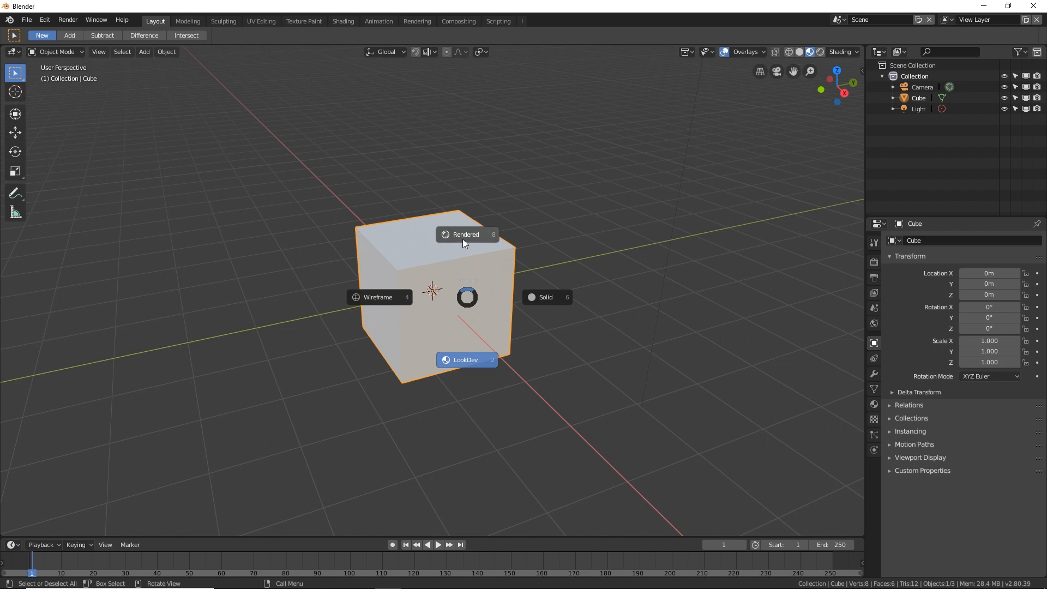
pyautogui.click(461, 237)
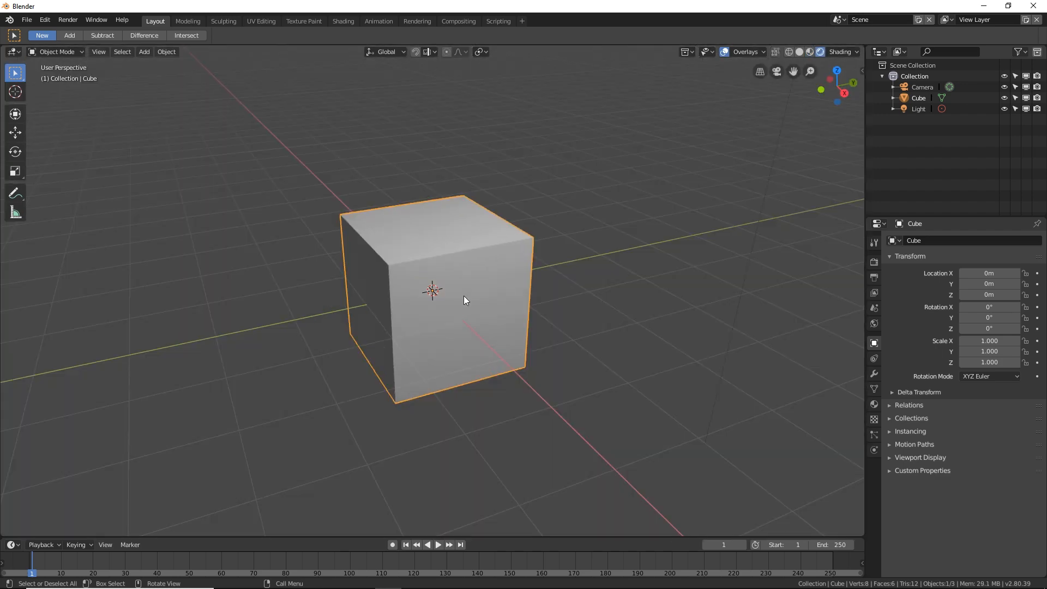
pyautogui.press('z')
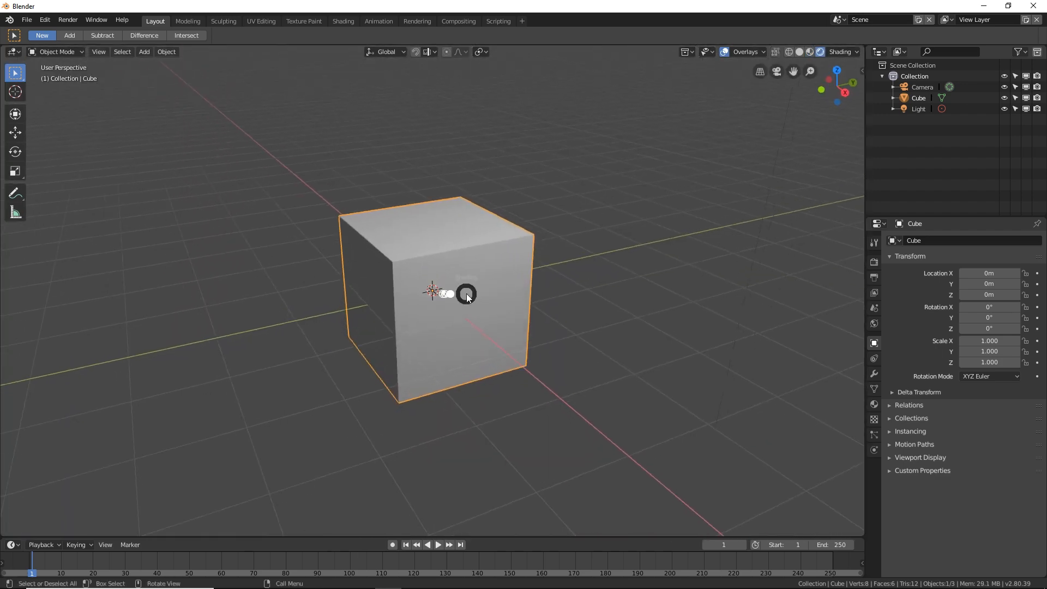
pyautogui.click(564, 299)
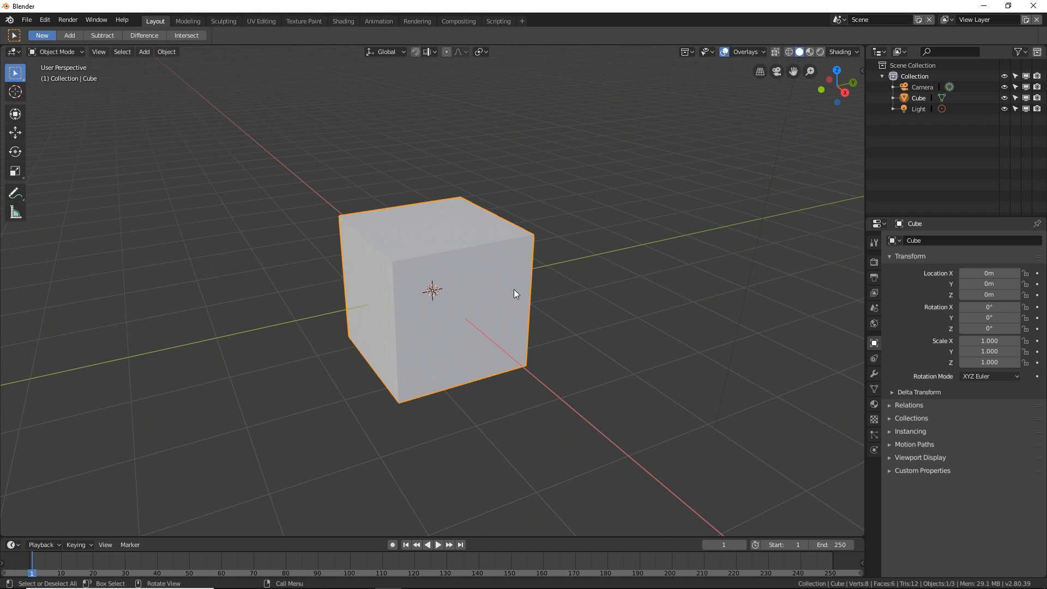
# Switch the viewport to Wireframe once more with the shading pie menu and back to Solid
pyautogui.press('z')
pyautogui.click(394, 287)
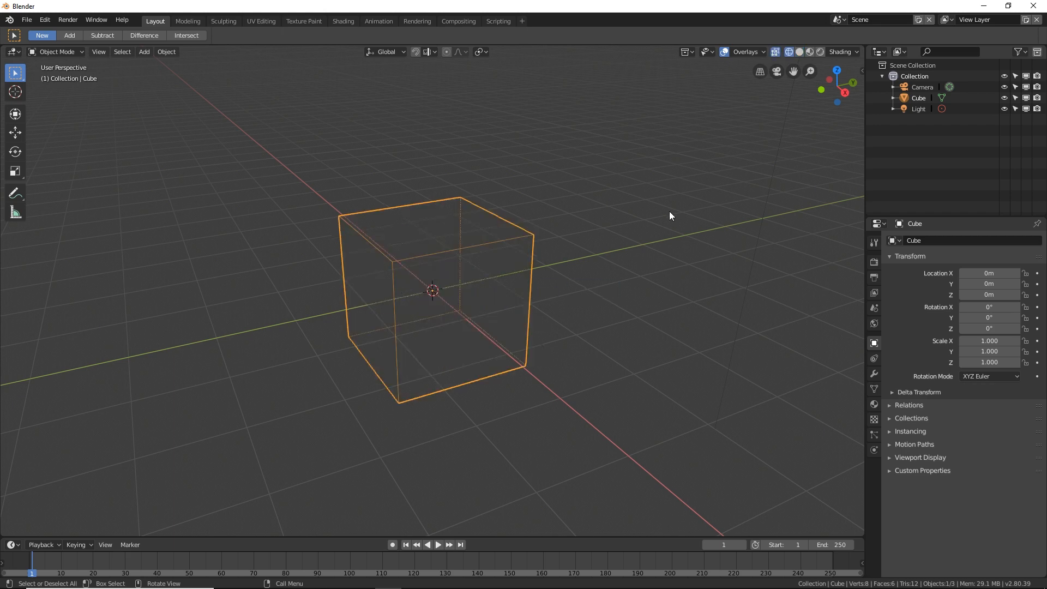
pyautogui.press('z')
pyautogui.click(730, 213)
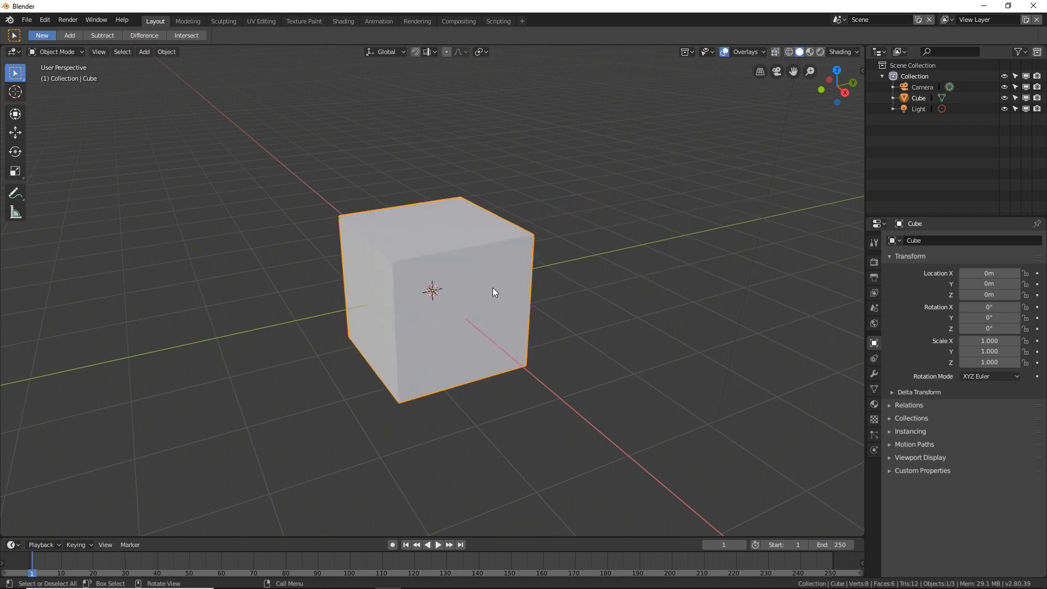
# Go through the Wireframe, Solid, LookDev and Rendered modes with the viewport header's shading controls, ending on Solid
pyautogui.click(788, 52)
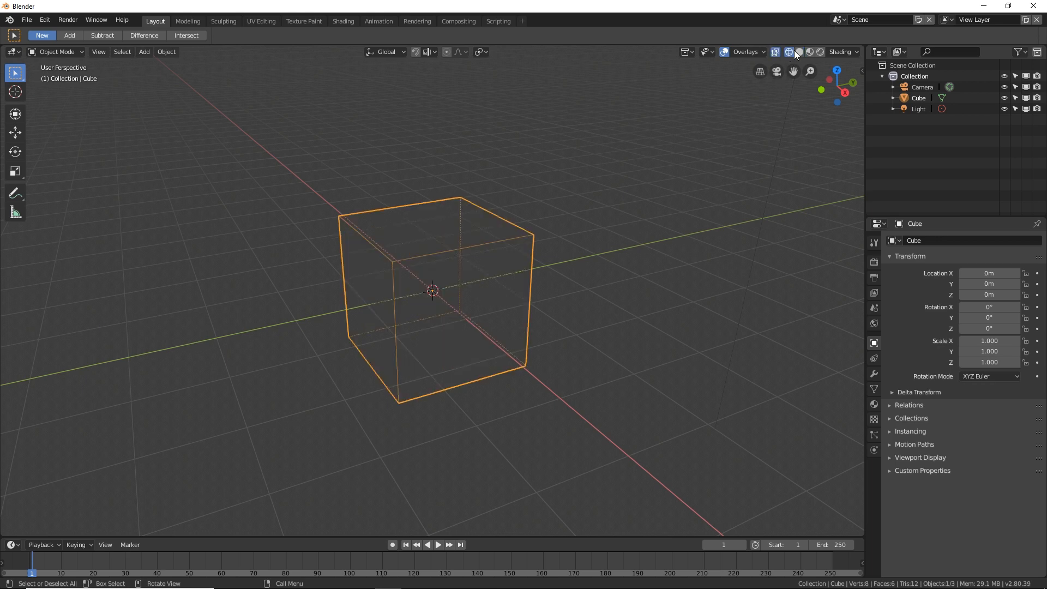
pyautogui.click(799, 52)
pyautogui.click(810, 52)
pyautogui.click(820, 52)
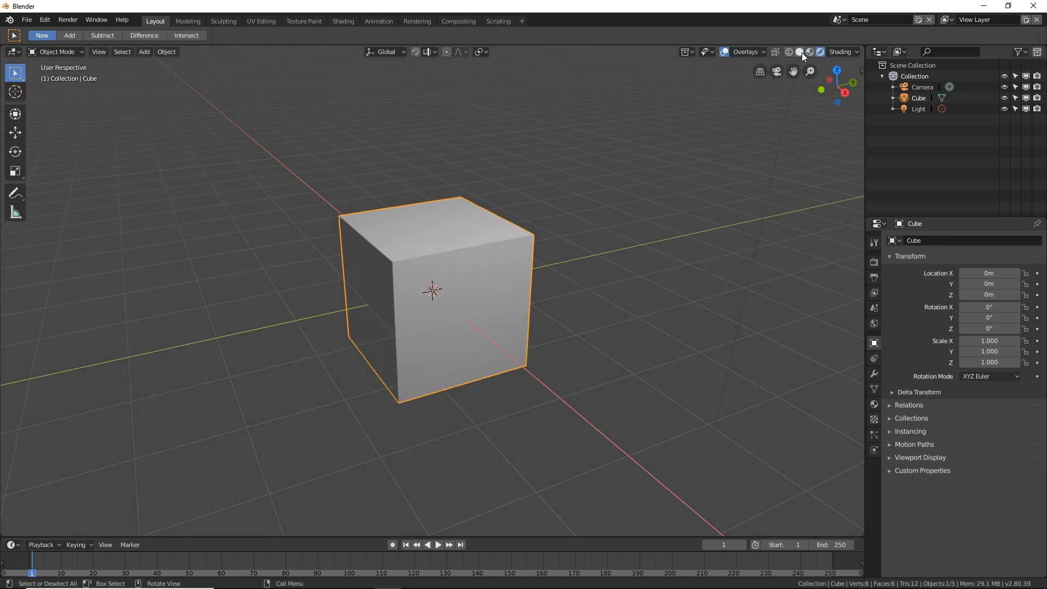
pyautogui.click(800, 52)
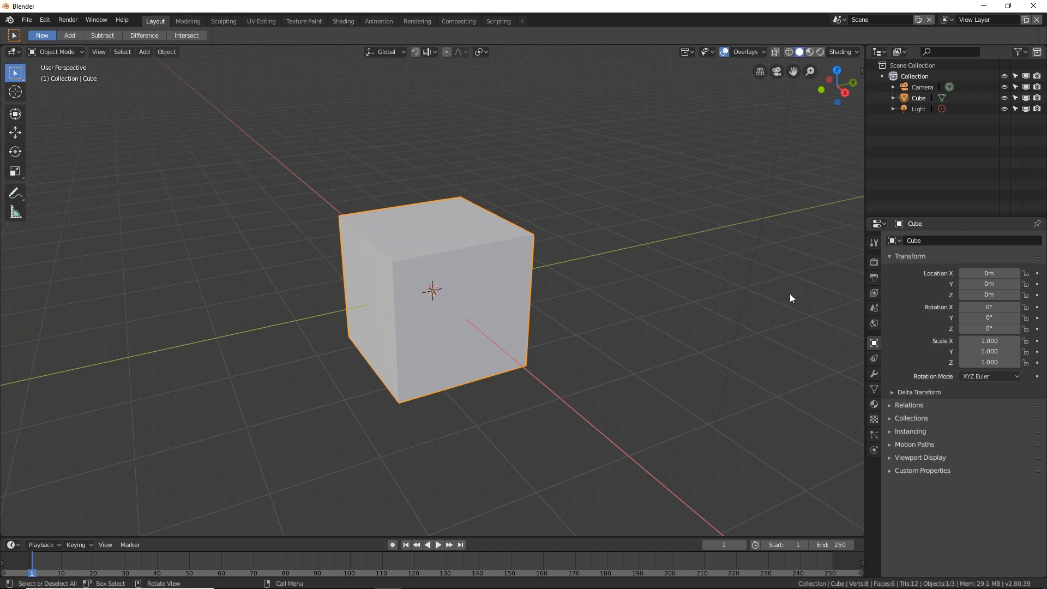
# Change the Properties editor to Preferences, widen the area, and enable Tab for Pie Menu in the Input settings
pyautogui.click(878, 224)
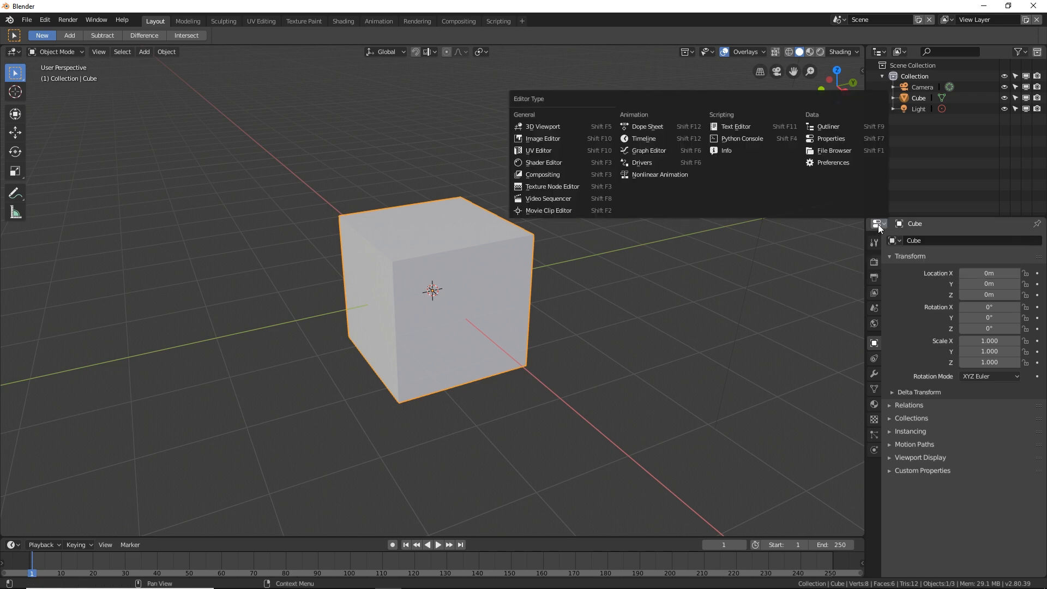
pyautogui.click(831, 161)
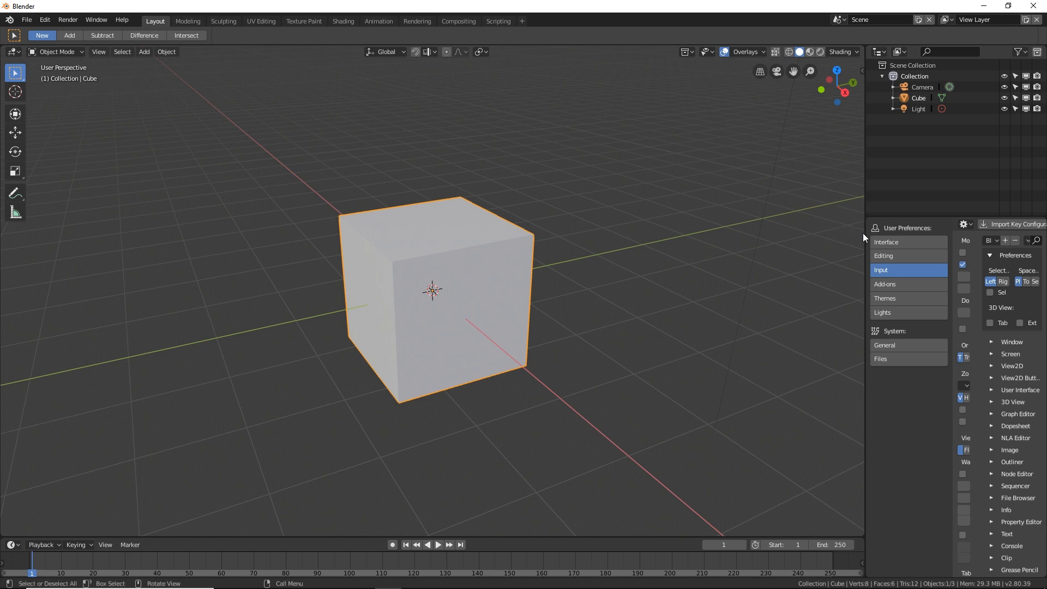
pyautogui.moveTo(864, 232); pyautogui.dragTo(725, 232)
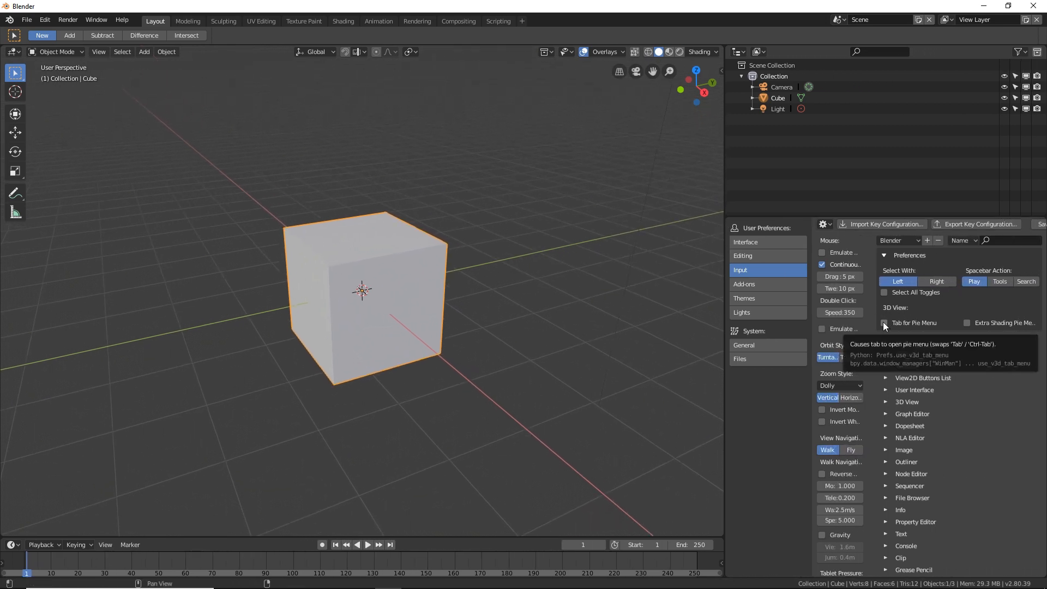
pyautogui.click(884, 323)
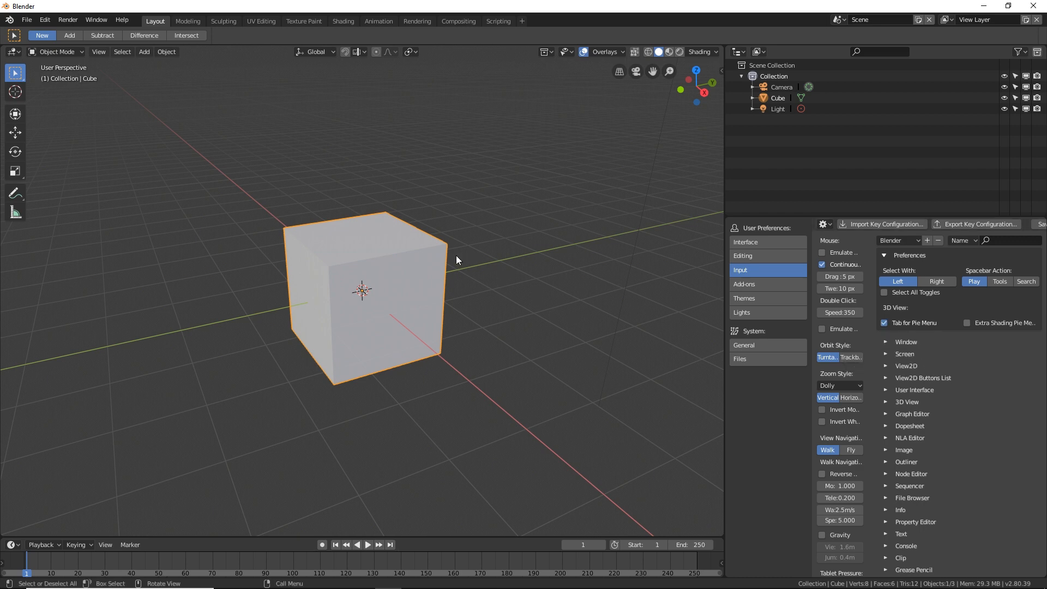
# Use the mode pie menu to put the cube in Edit Mode, Weight Paint and Sculpt Mode, and return to Object Mode
pyautogui.press('Tab')
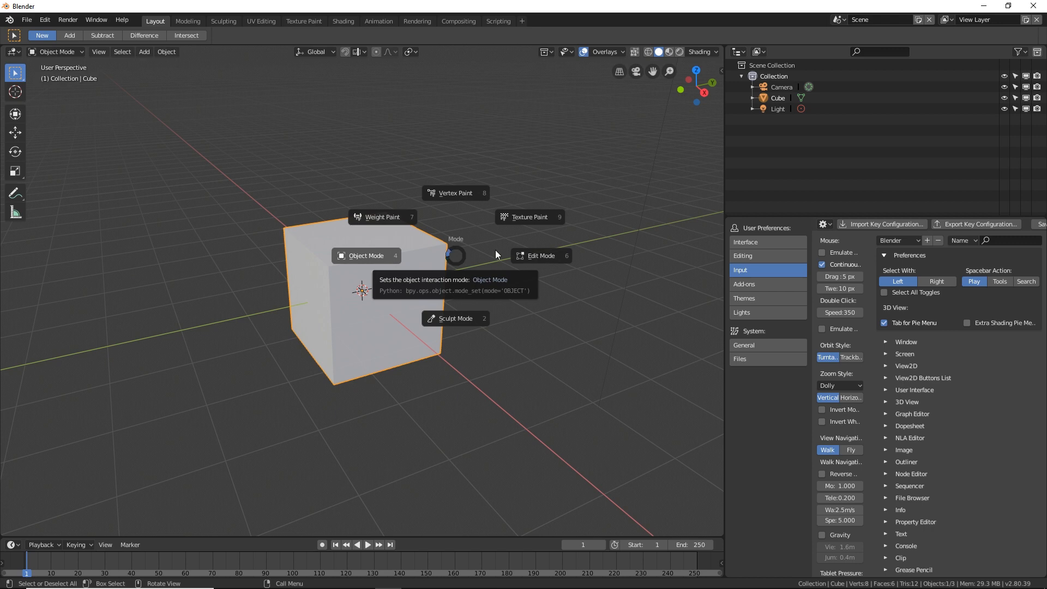
pyautogui.click(534, 256)
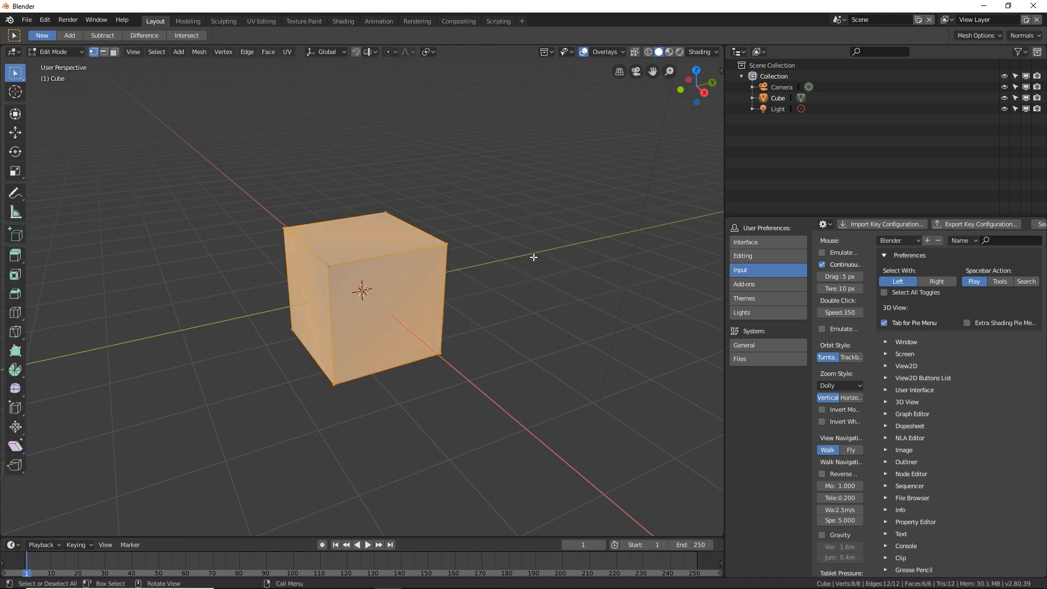
pyautogui.press('Tab')
pyautogui.click(476, 228)
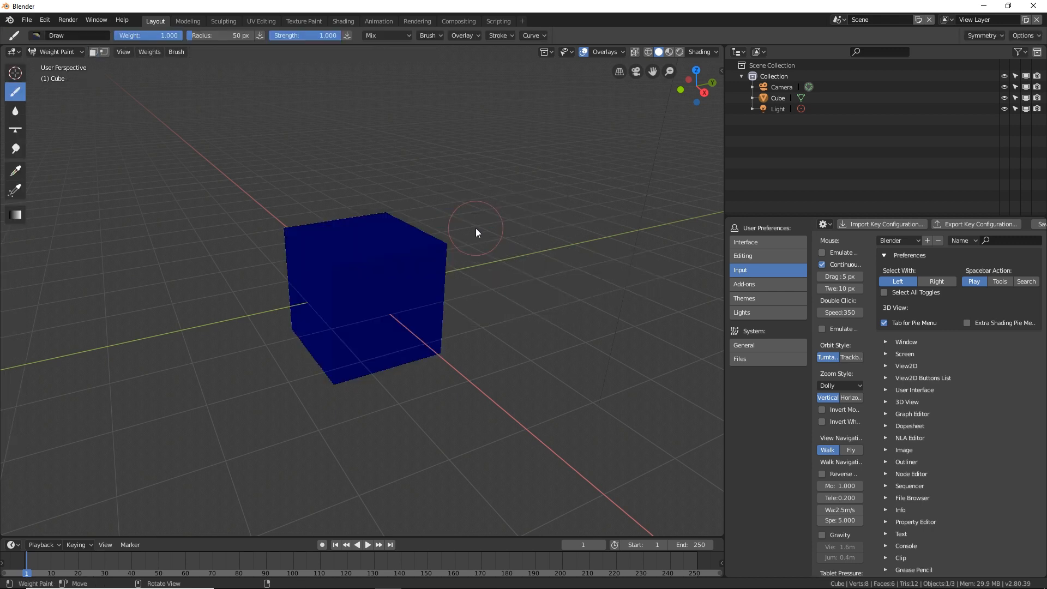
pyautogui.press('Tab')
pyautogui.click(476, 287)
pyautogui.press('Tab')
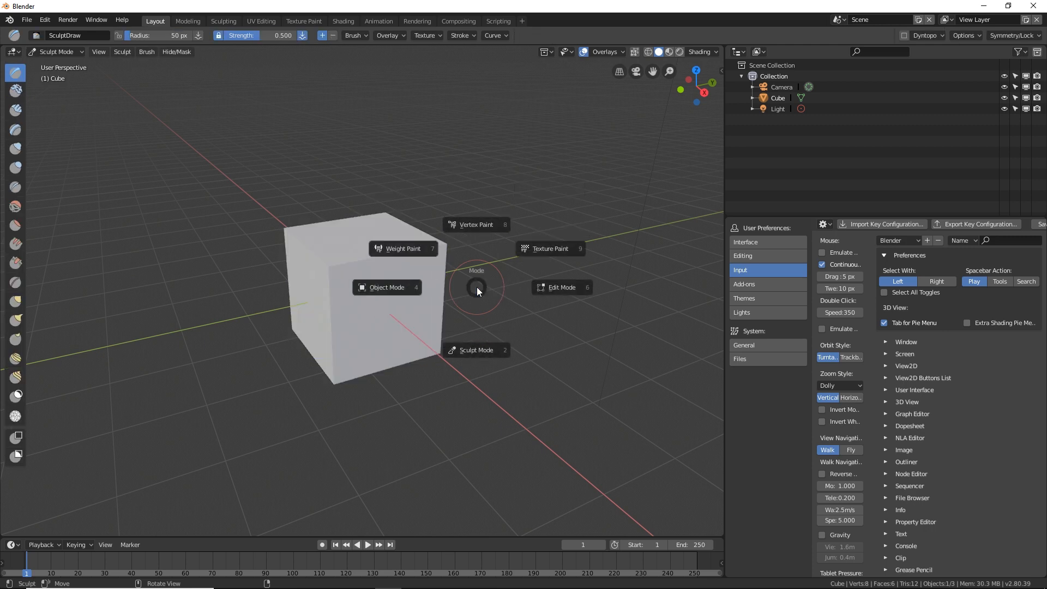
pyautogui.click(397, 287)
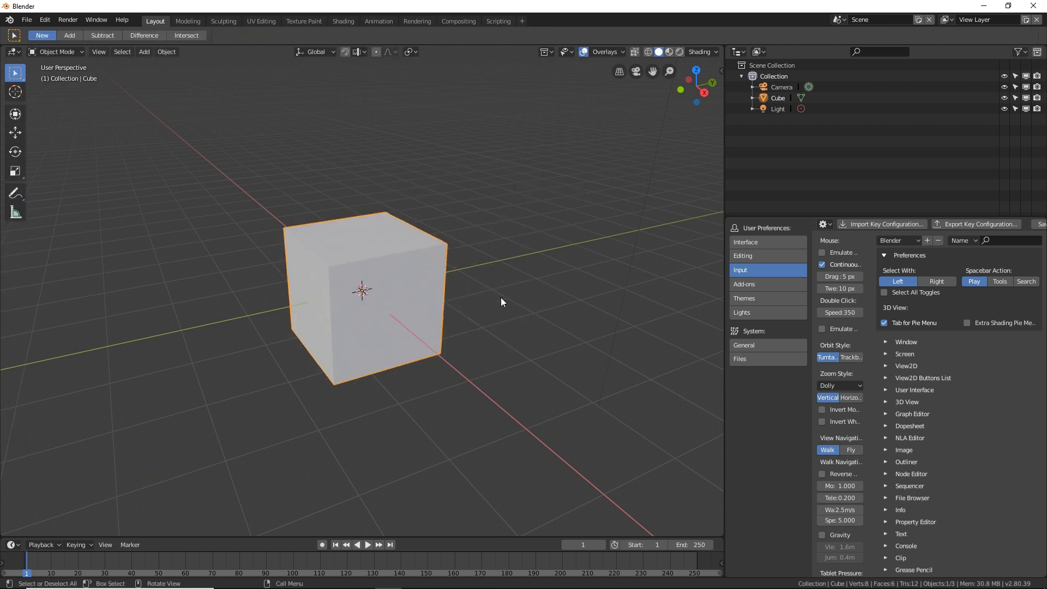
# Disable Tab for Pie Menu, and test toggling Edit Mode directly and calling up the mode pie menu
pyautogui.click(884, 323)
pyautogui.press('Tab')
pyautogui.press('Tab')
pyautogui.hotkey('ctrl', 'Tab')
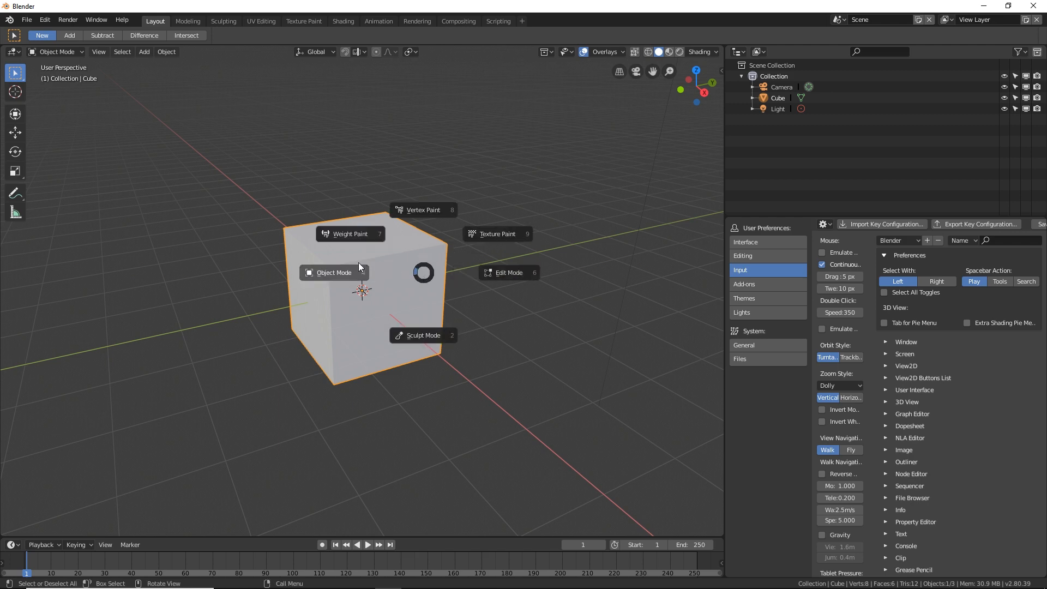
pyautogui.click(577, 354)
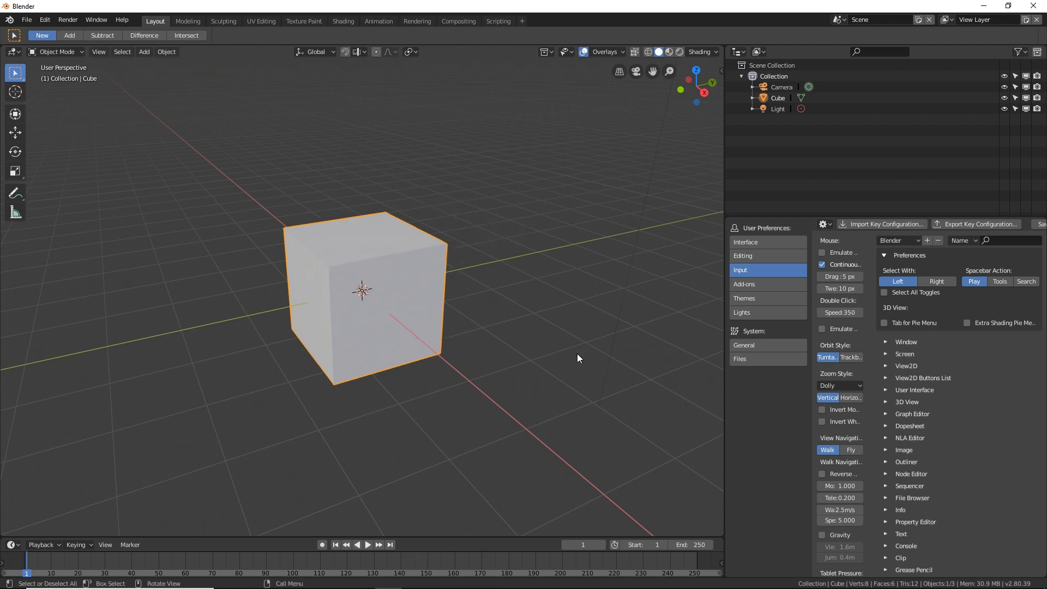
# Enable the Extra Shading Pie Menu items in the Input preferences, and turn on X-Ray with the shading pie menu
pyautogui.click(967, 323)
pyautogui.press('z')
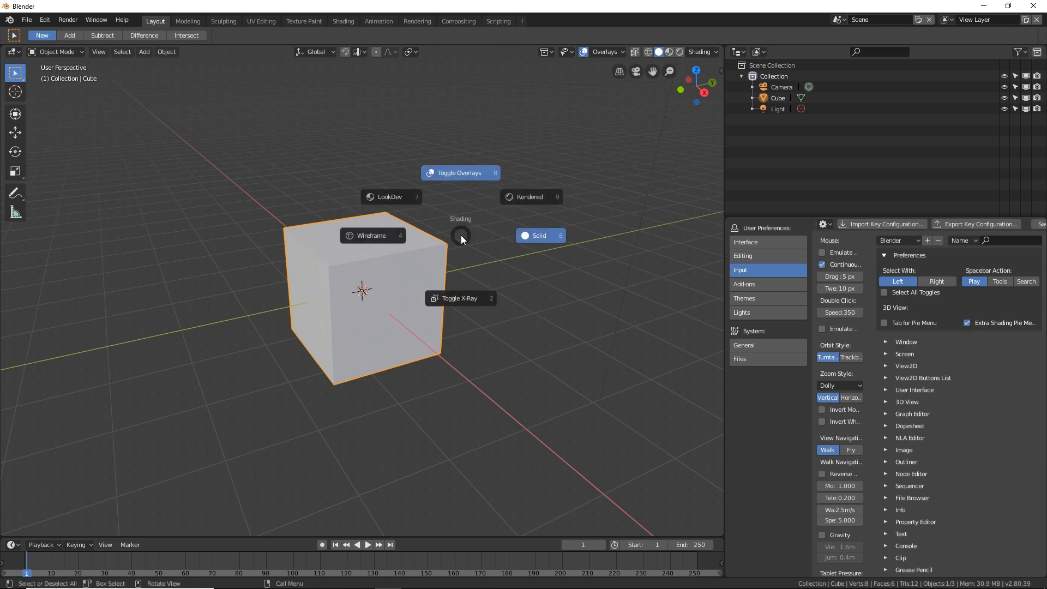
pyautogui.click(469, 297)
pyautogui.scroll(2, 477, 298)
pyautogui.moveTo(487, 299); pyautogui.dragTo(457, 273, button='middle')
# Use the shading pie menu to turn the viewport overlays off and back on, and switch X-Ray off
pyautogui.press('z')
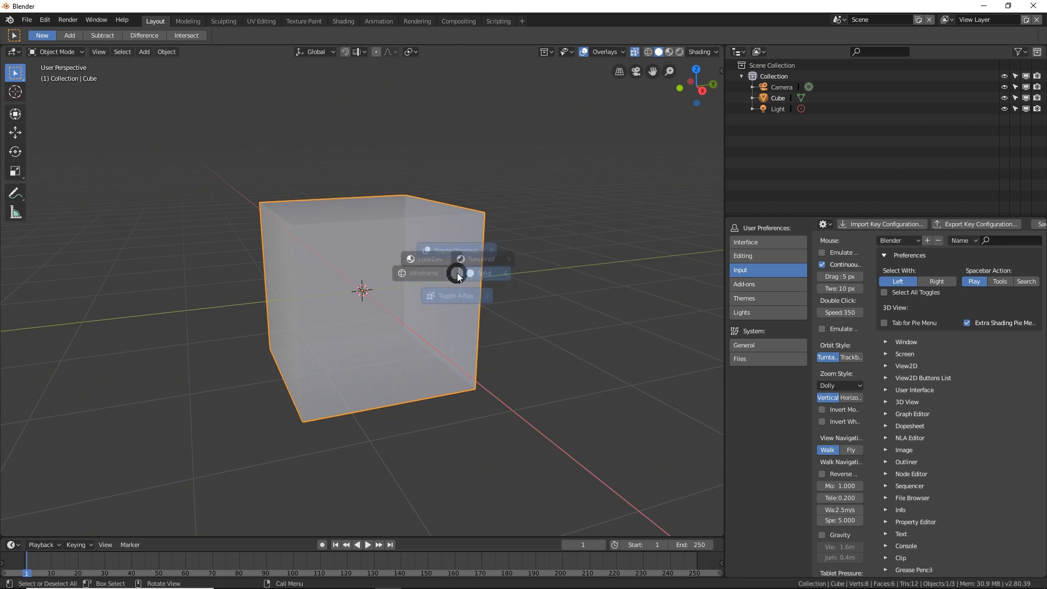
pyautogui.click(455, 212)
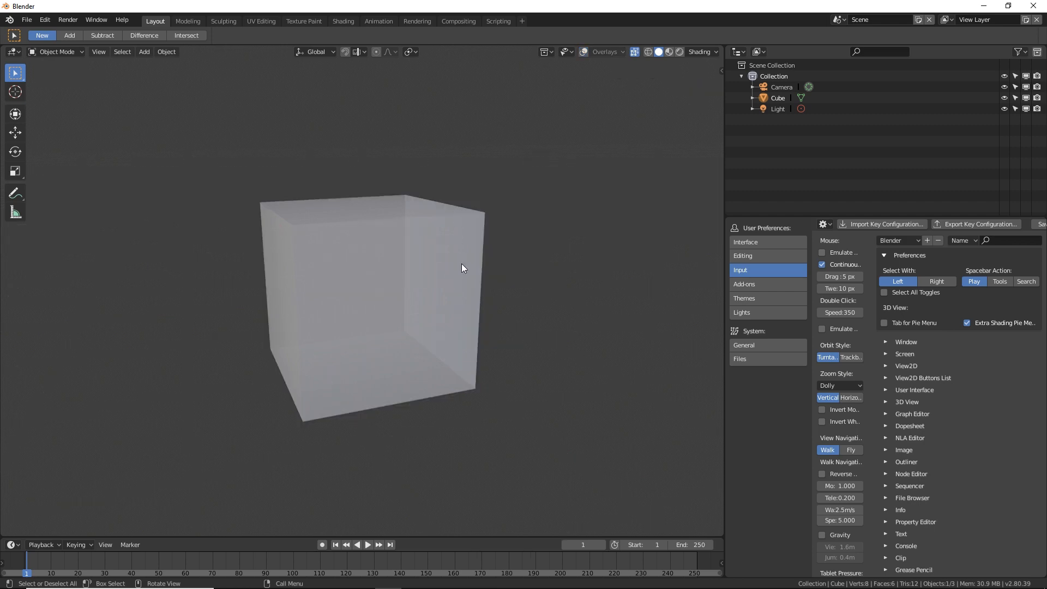
pyautogui.moveTo(460, 271)
pyautogui.mouseDown(button='middle')
pyautogui.moveTo(472, 273)
pyautogui.moveTo(449, 273)
pyautogui.moveTo(459, 273)
pyautogui.mouseUp(button='middle')
pyautogui.press('z')
pyautogui.click(473, 219)
pyautogui.press('z')
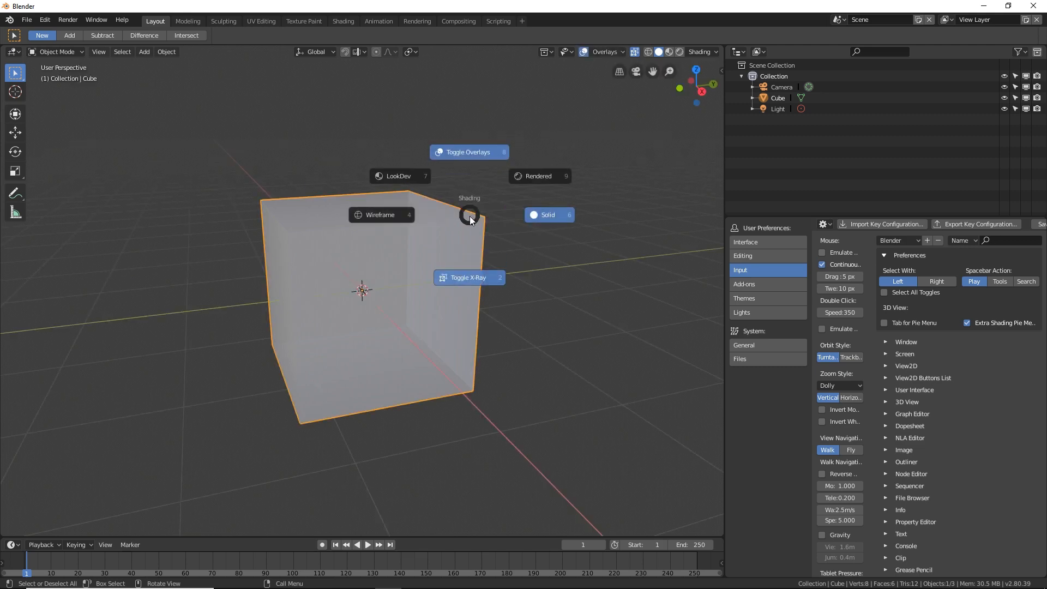
pyautogui.click(473, 280)
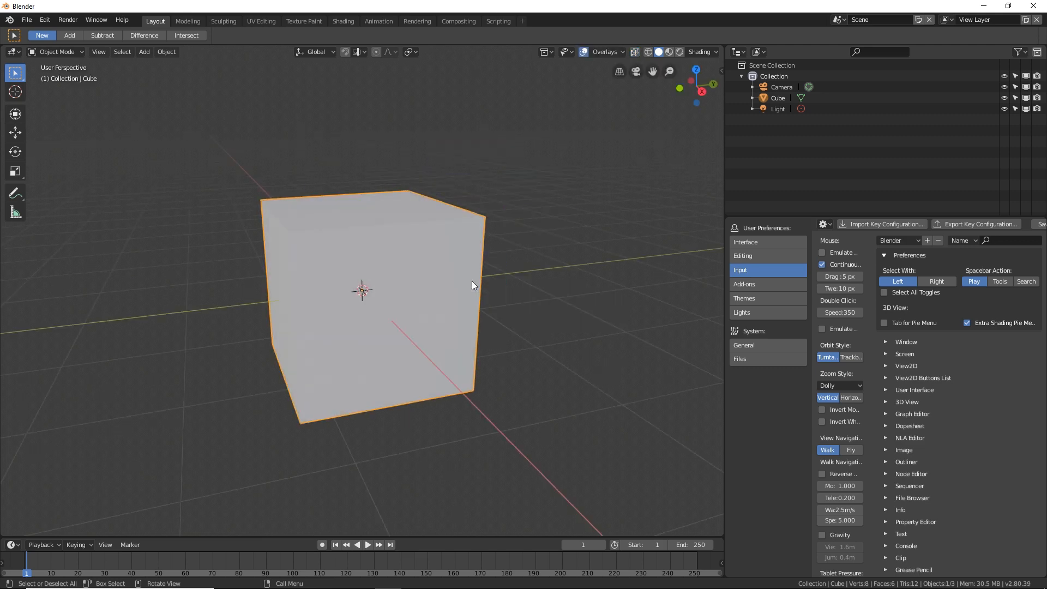
pyautogui.moveTo(472, 280); pyautogui.dragTo(477, 297, button='middle')
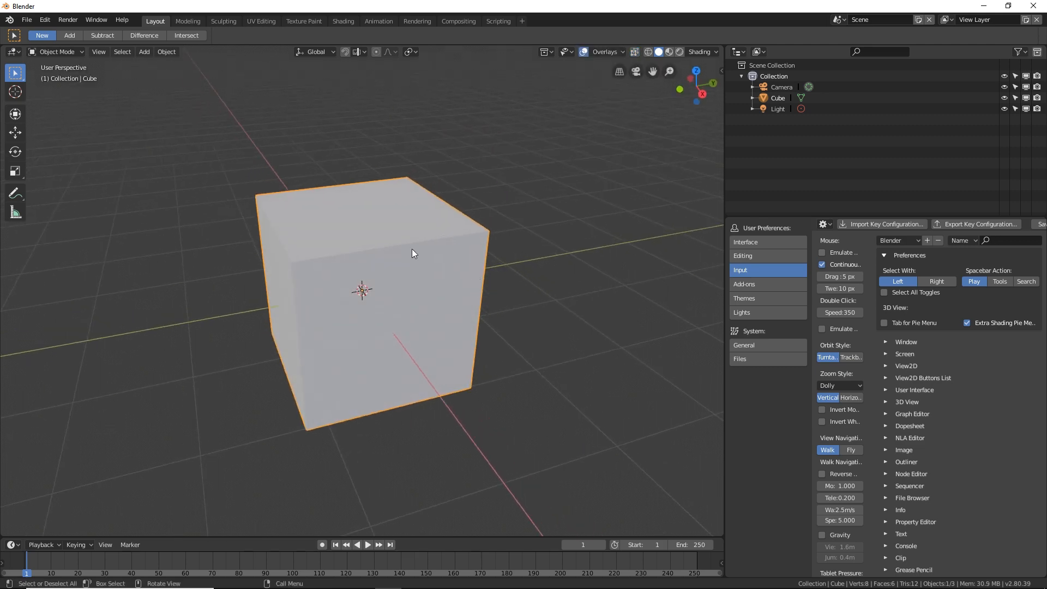
# In the cube's Edit Mode, use the snap pie menu to apply Cursor to Selected, and return to Object Mode
pyautogui.press('Tab')
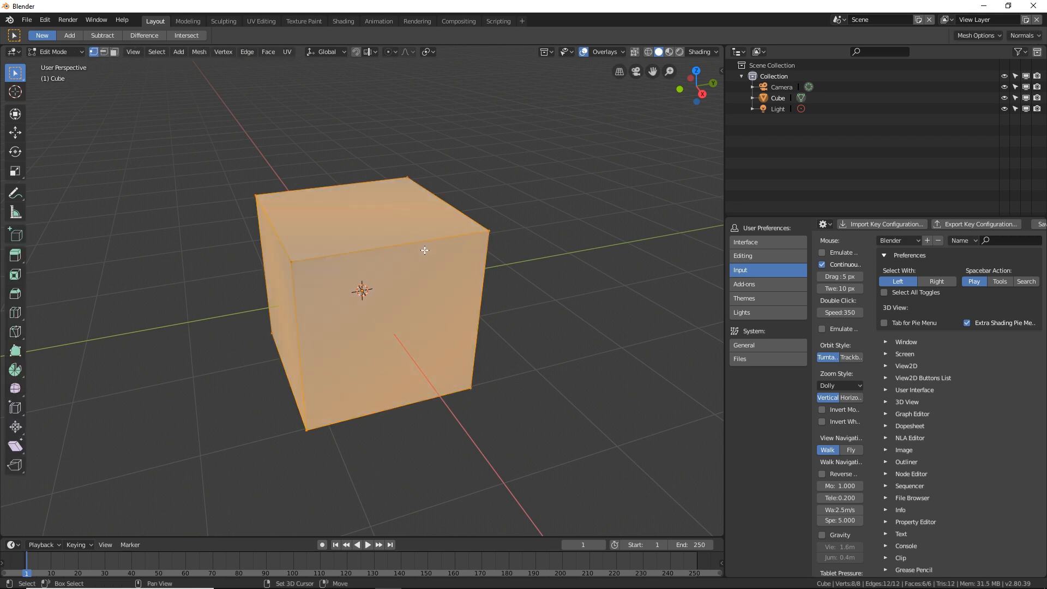
pyautogui.hotkey('shift', 's')
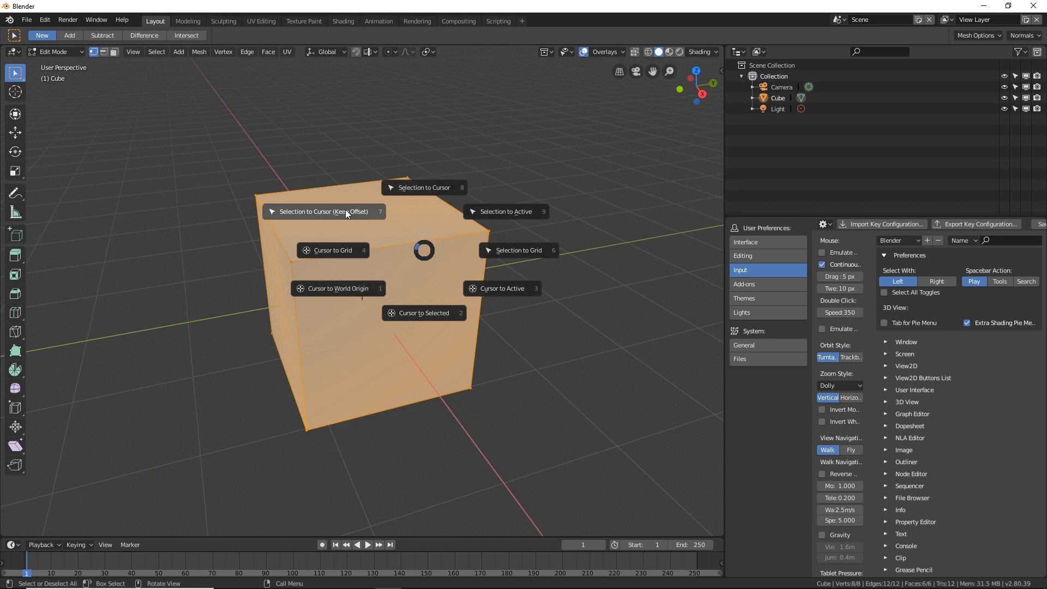
pyautogui.click(422, 314)
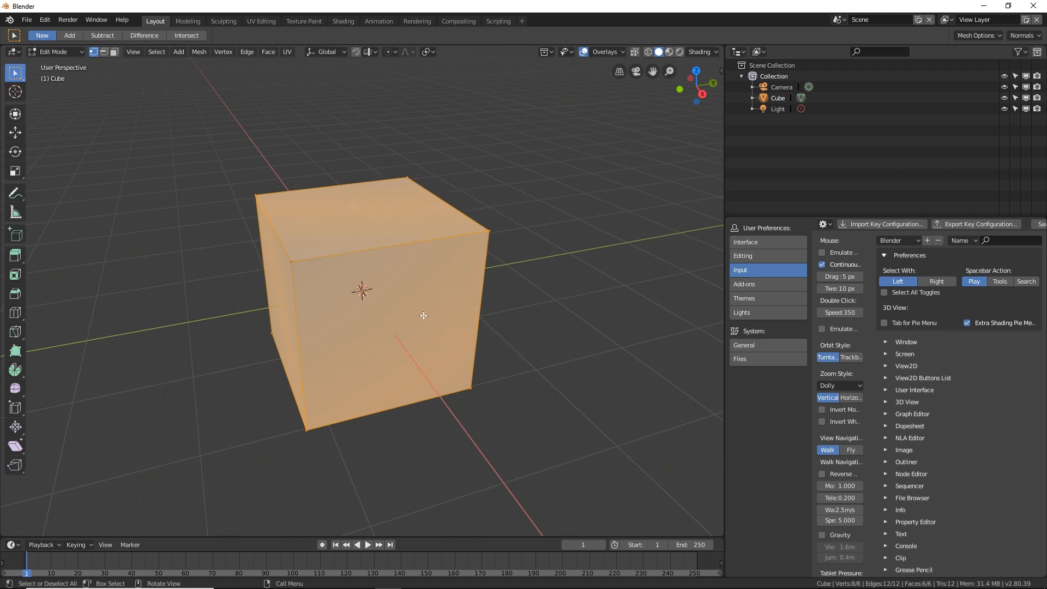
pyautogui.hotkey('shift', 's')
pyautogui.click(433, 375)
pyautogui.press('Tab')
pyautogui.moveTo(444, 374); pyautogui.dragTo(382, 342, button='middle')
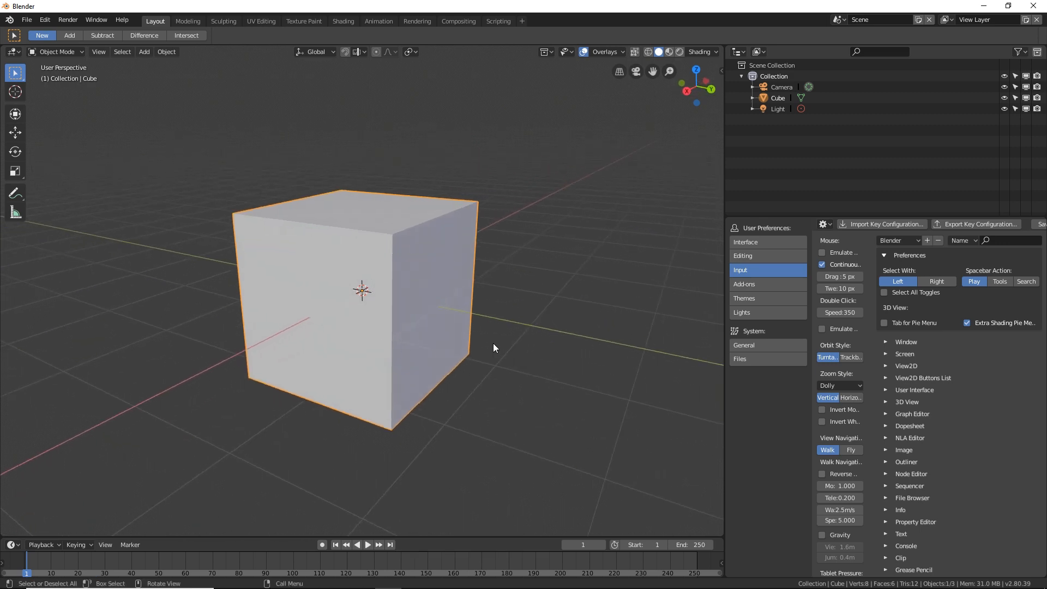
# Narrow the Preferences area and change it back to the Properties editor
pyautogui.moveTo(724, 397); pyautogui.dragTo(861, 405)
pyautogui.click(958, 225)
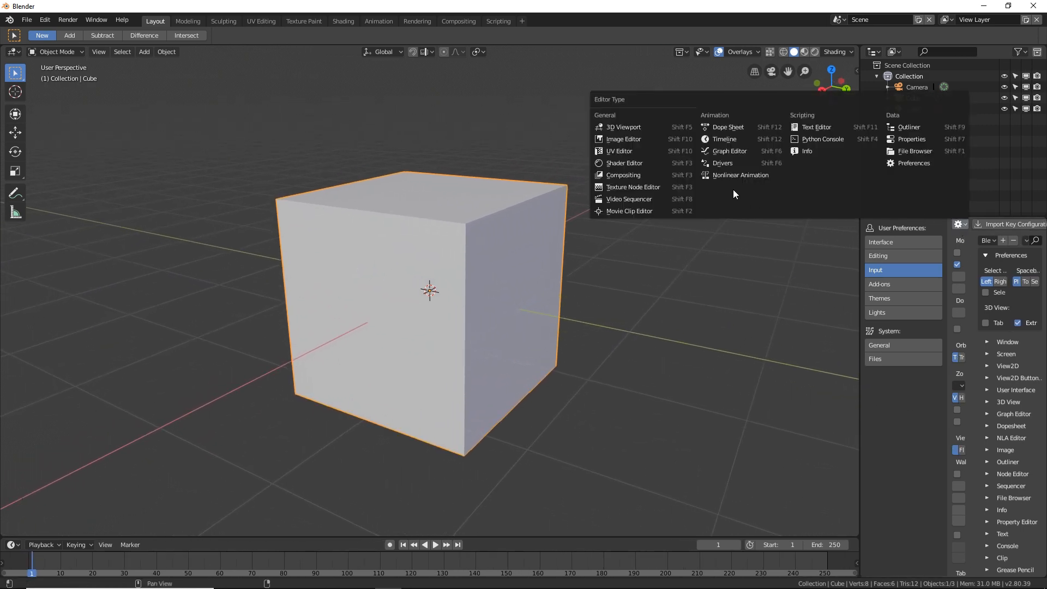
pyautogui.click(921, 138)
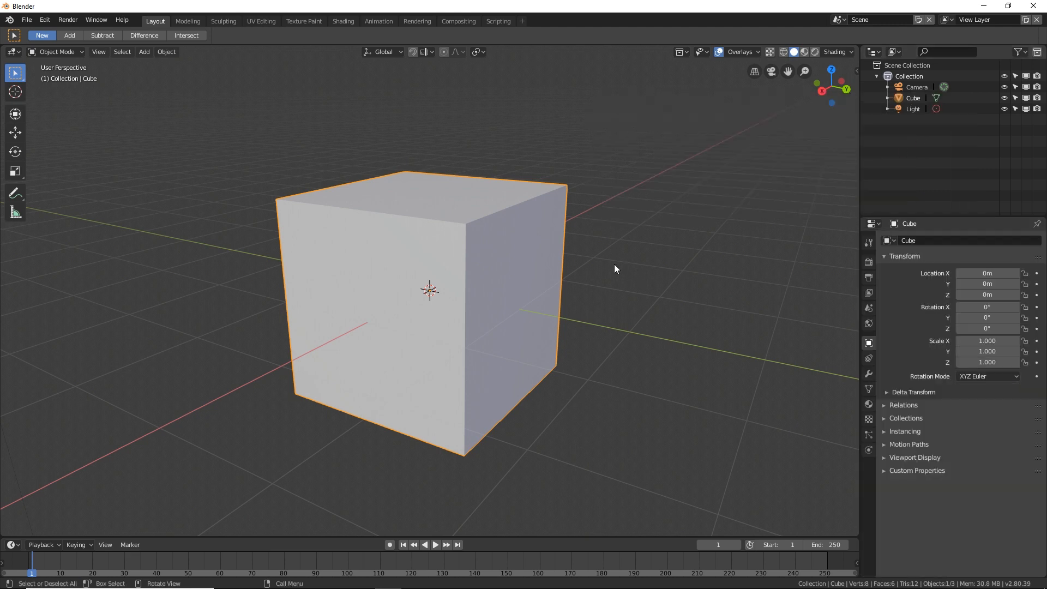
pyautogui.scroll(-1, 605, 264)
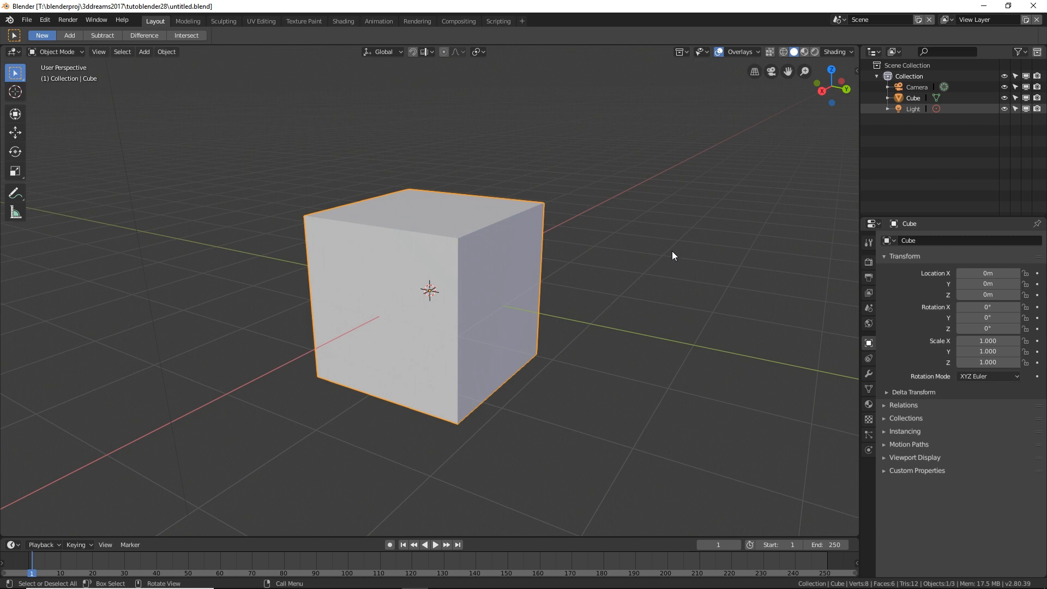
# Add a UV sphere to Collection and move it out of the cube about 2.65 m along Y
pyautogui.click(902, 76)
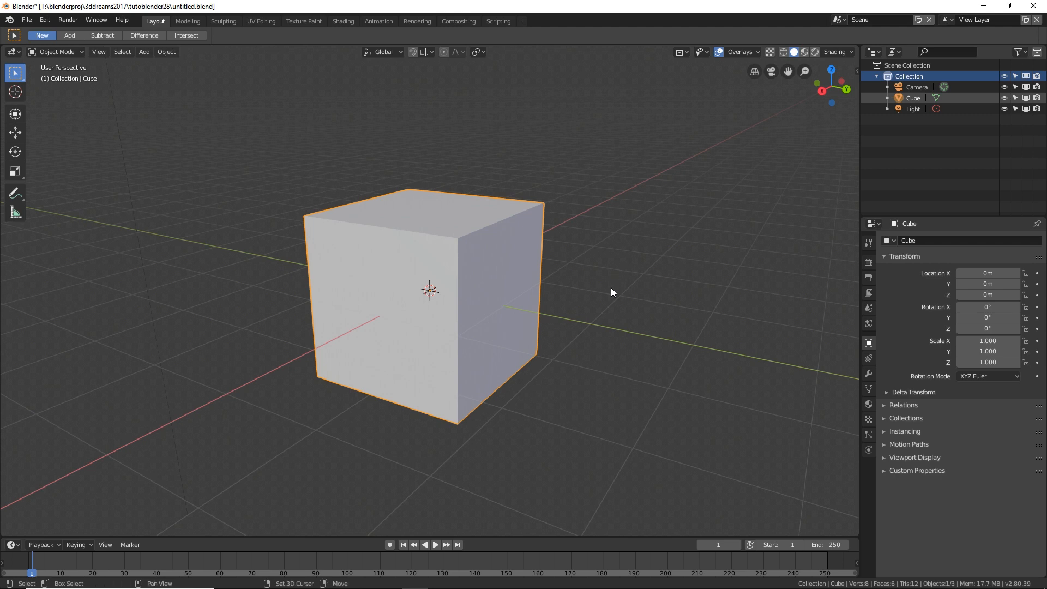
pyautogui.hotkey('shift', 'a')
pyautogui.moveTo(608, 290)
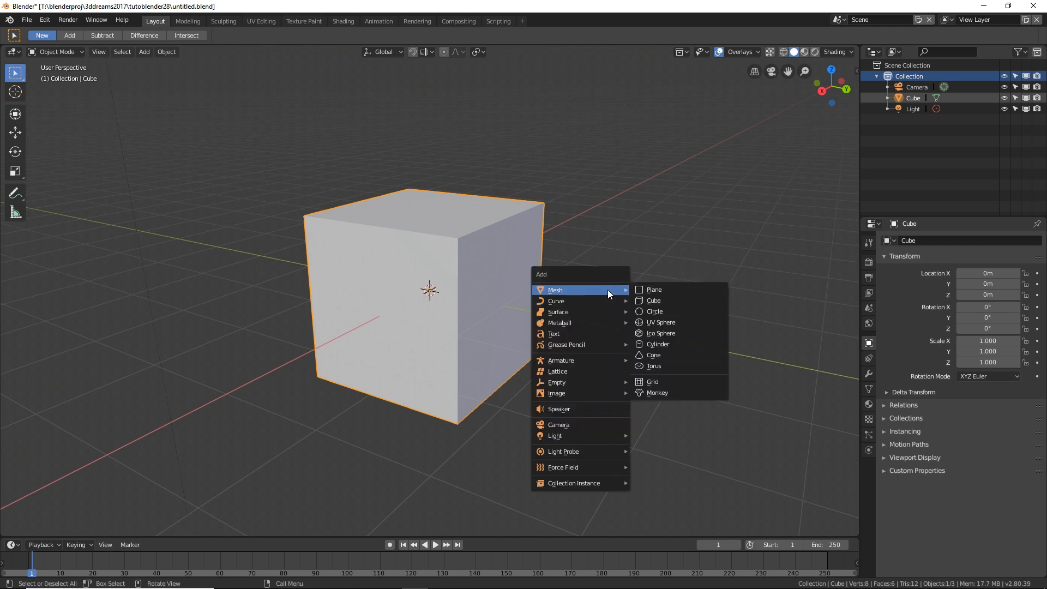
pyautogui.click(669, 322)
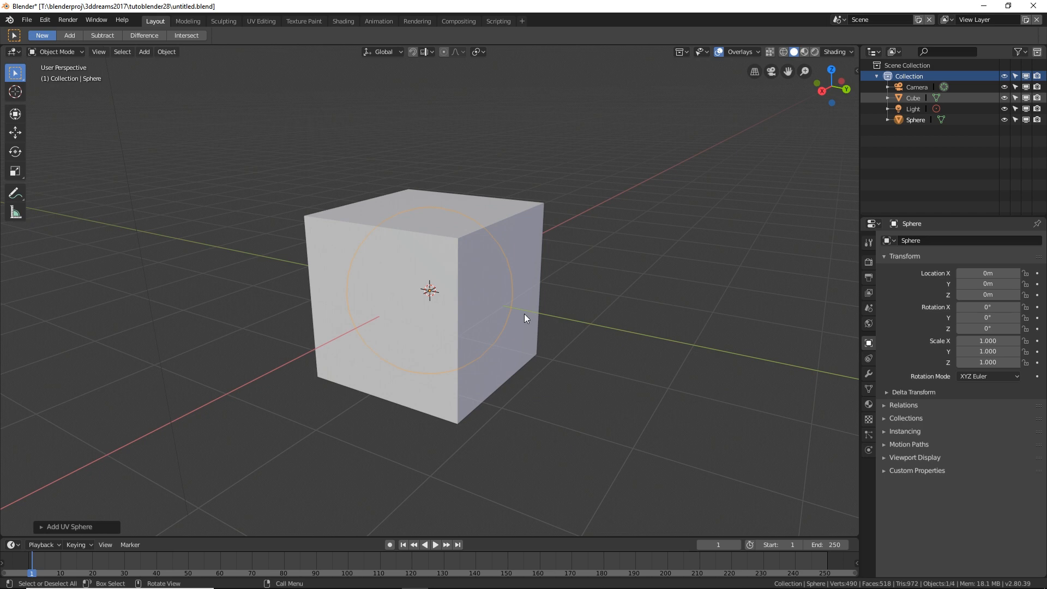
pyautogui.click(19, 132)
pyautogui.moveTo(460, 294); pyautogui.dragTo(679, 381)
pyautogui.moveTo(679, 381); pyautogui.dragTo(633, 296, button='middle')
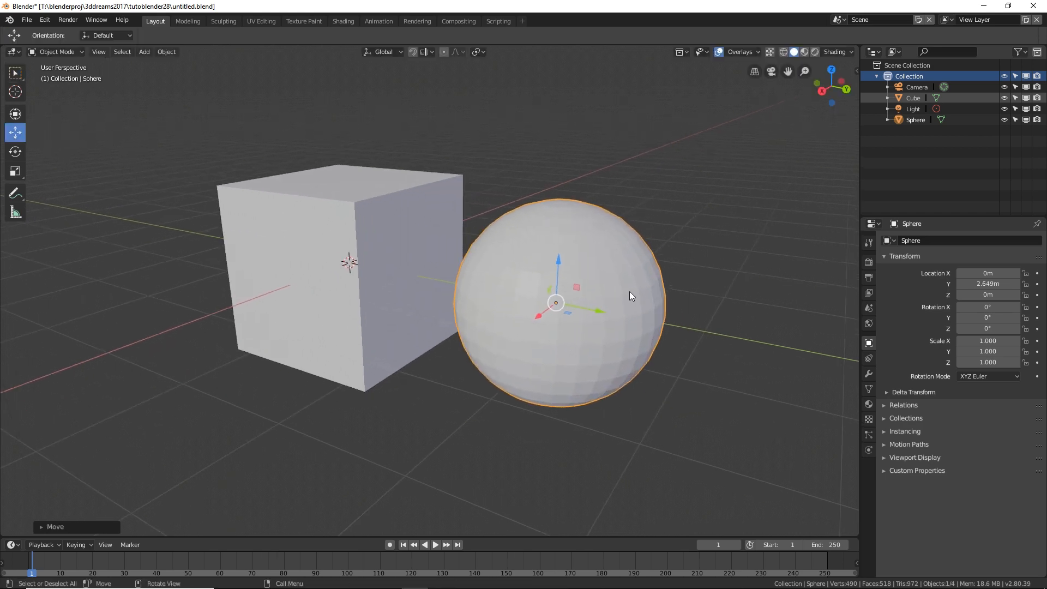
# Move the sphere to a new collection named spheres
pyautogui.press('m')
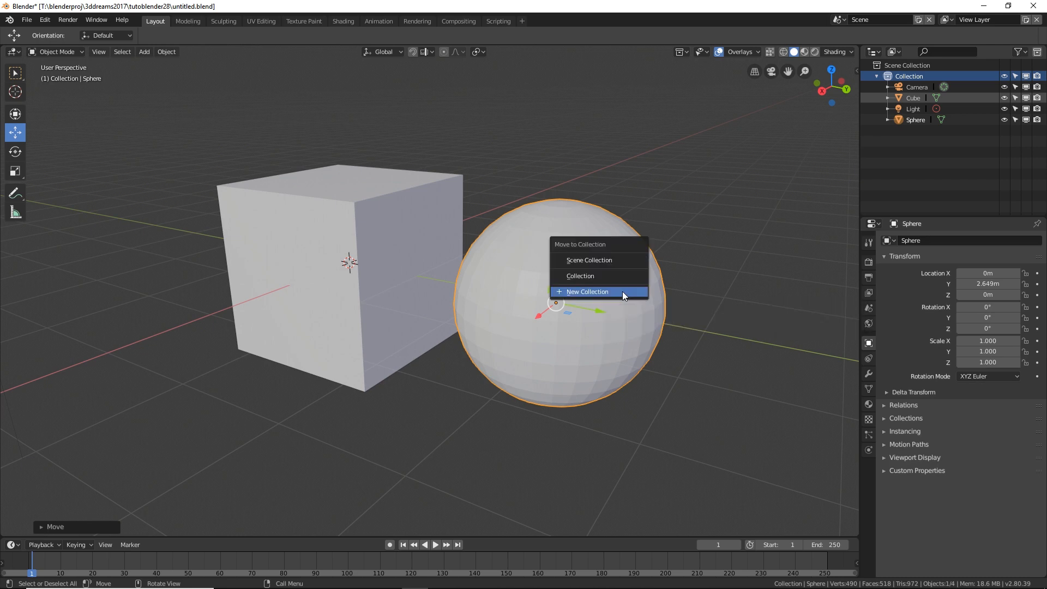
pyautogui.click(623, 291)
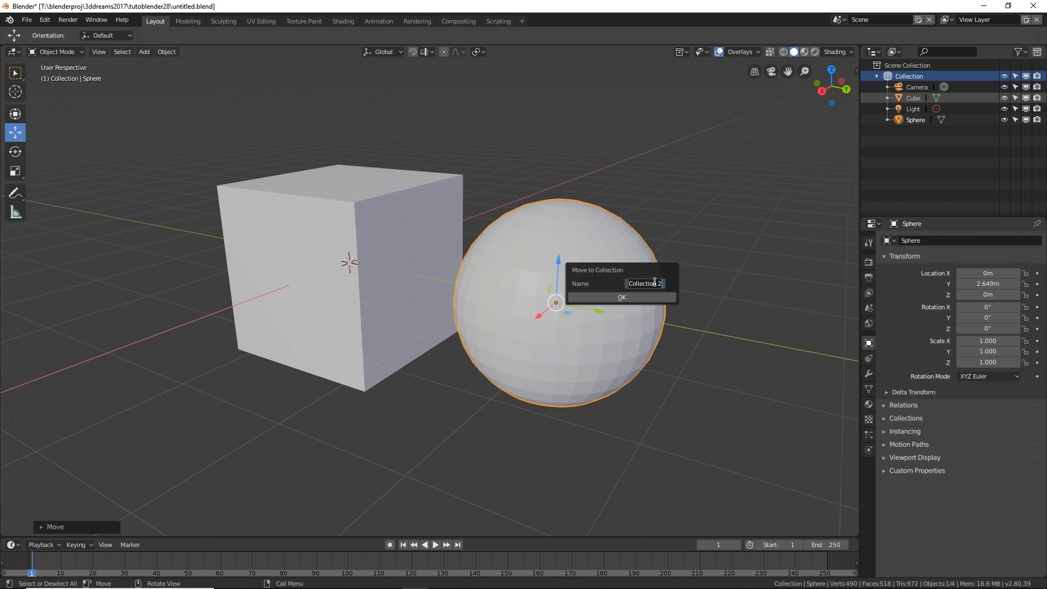
pyautogui.write('spheres')
pyautogui.click(619, 298)
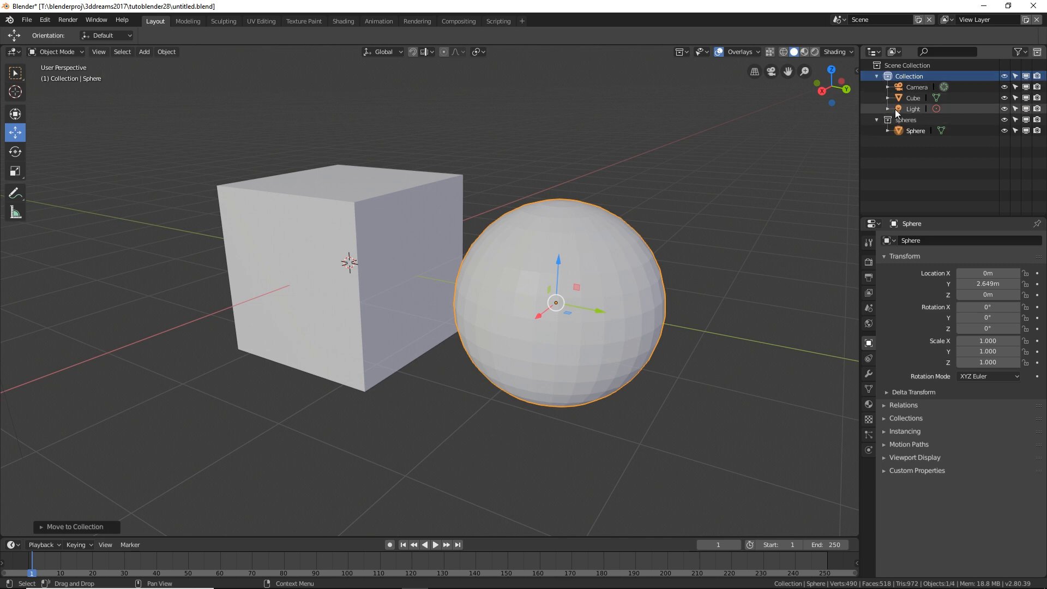
# Collapse and expand the Outliner's collections by one level, and make the spheres collection active
pyautogui.press('KP_Subtract')
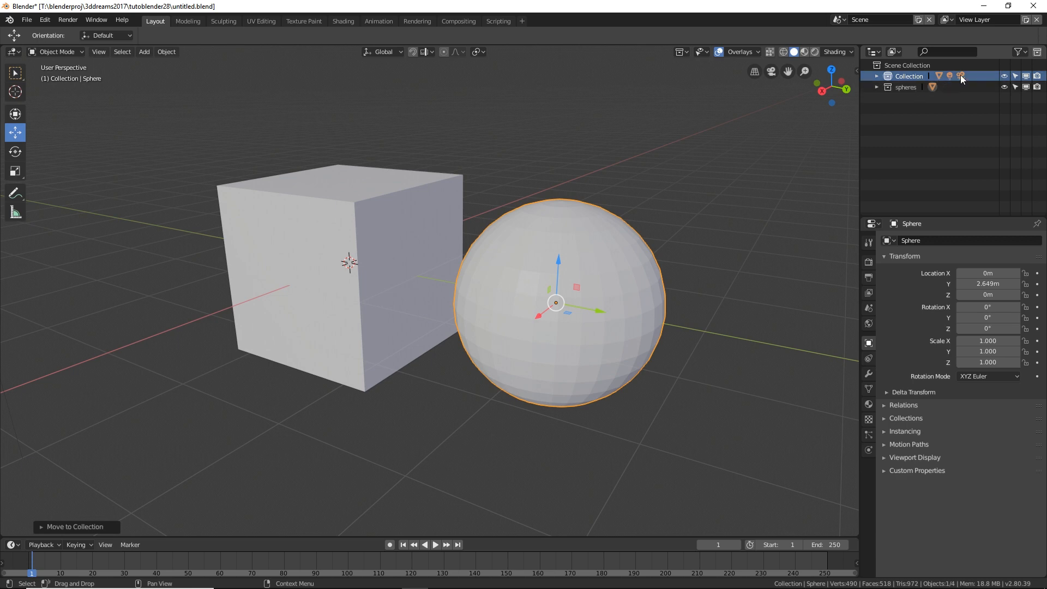
pyautogui.press('KP_Add')
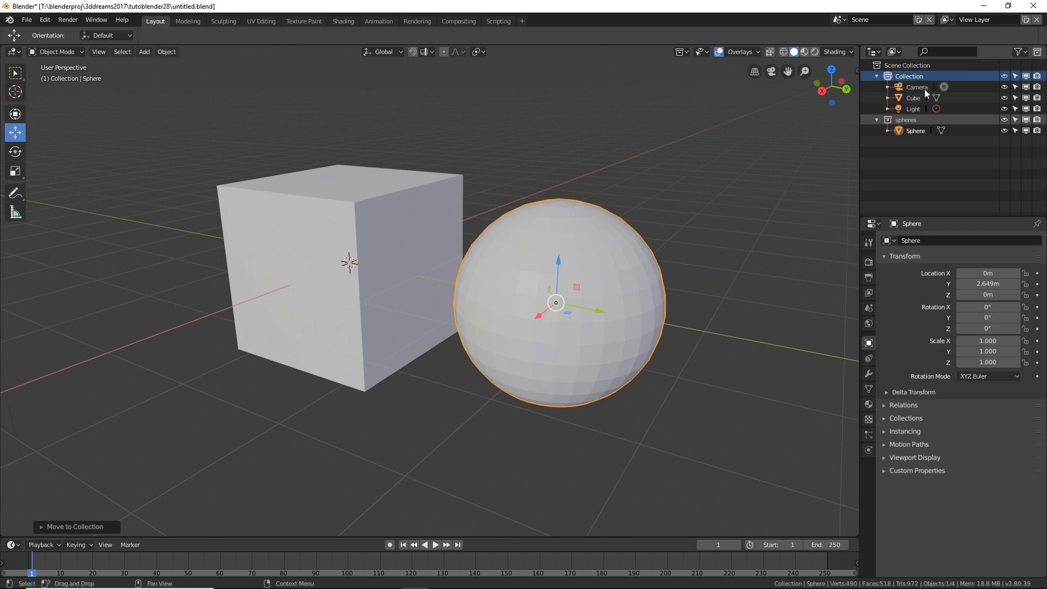
pyautogui.click(911, 120)
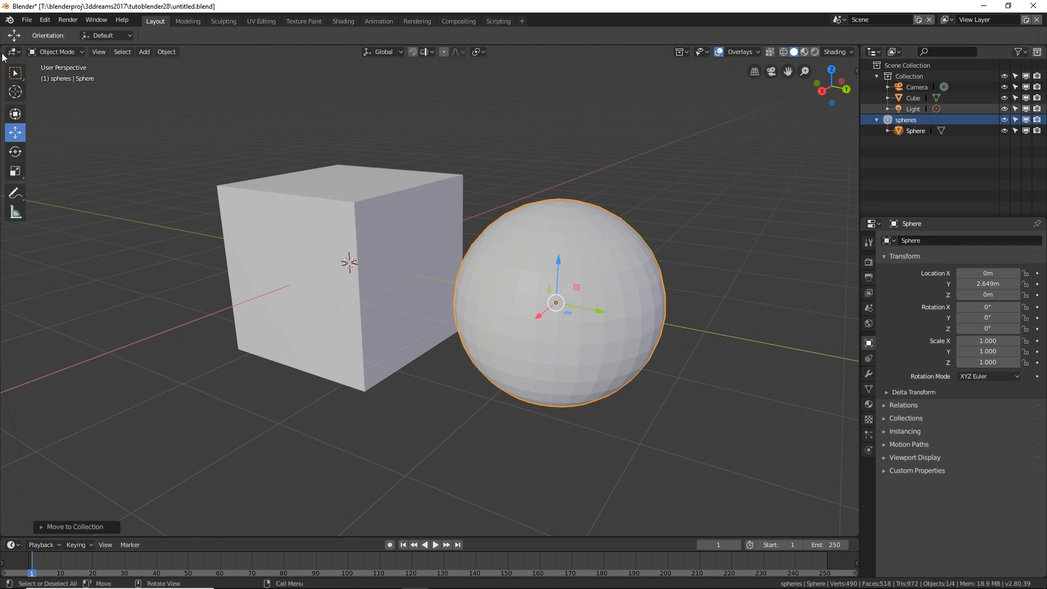
pyautogui.click(26, 19)
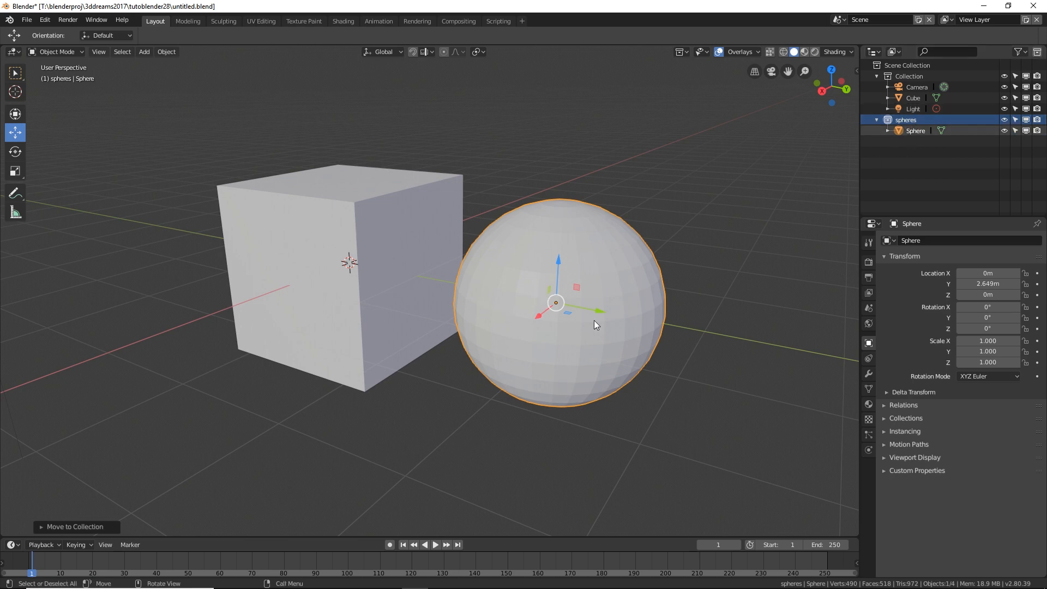
# Show the View Layer properties and exclude the spheres collection from the current view layer
pyautogui.click(868, 294)
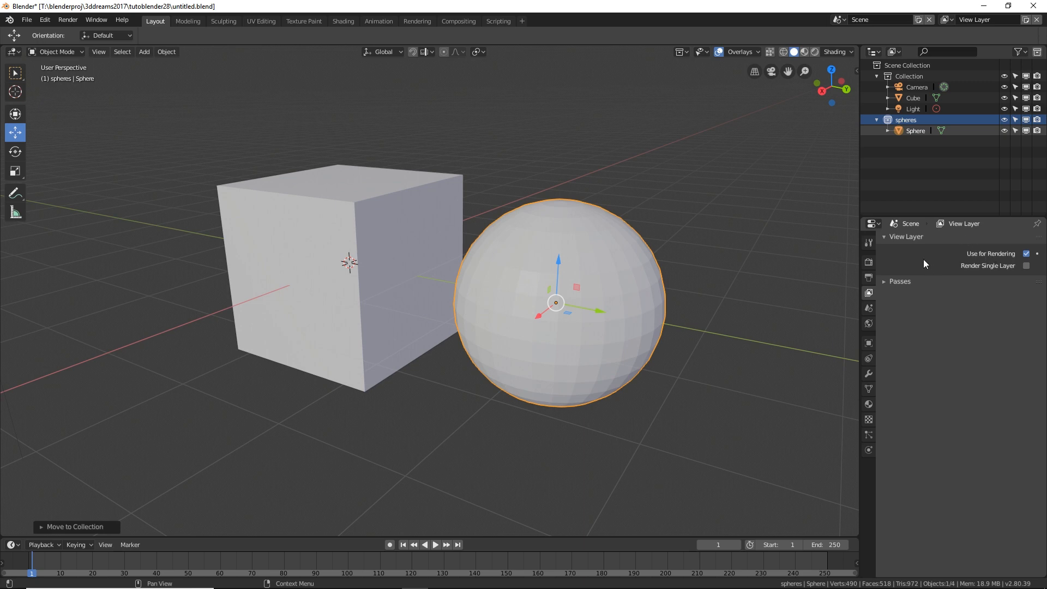
pyautogui.rightClick(908, 124)
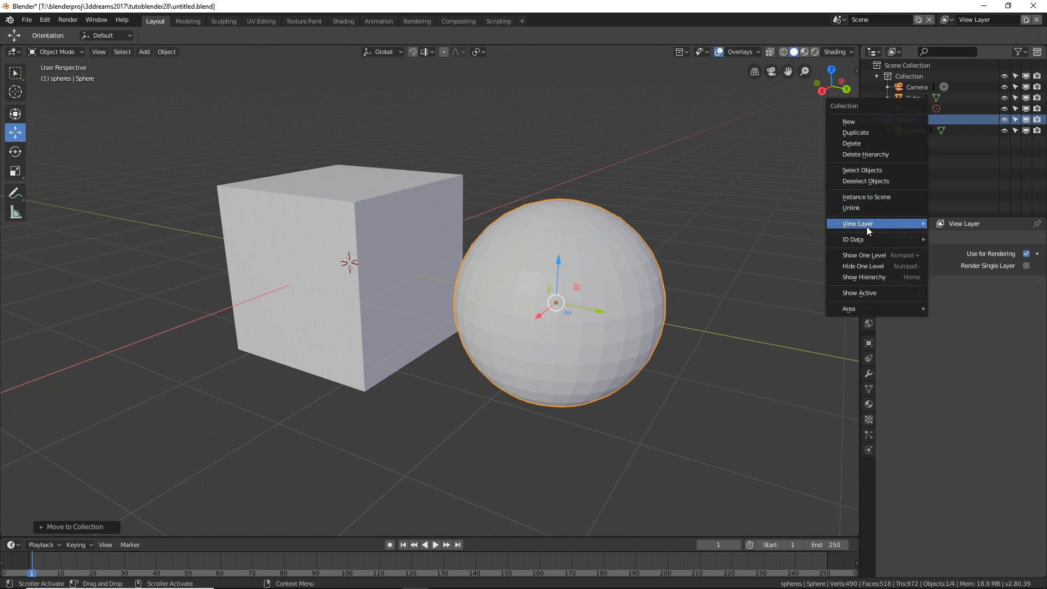
pyautogui.moveTo(866, 227)
pyautogui.click(959, 222)
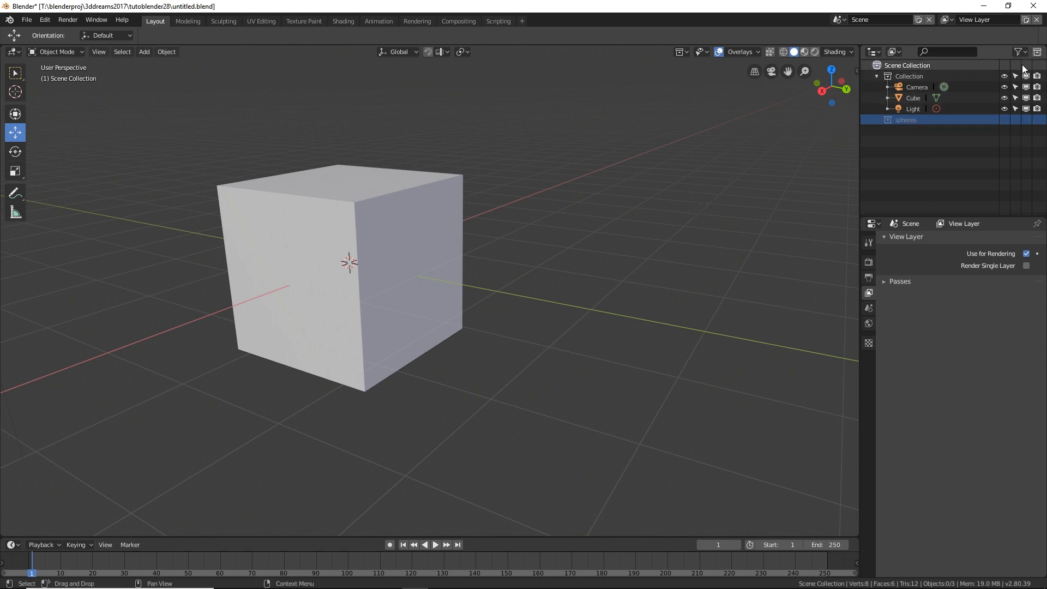
# Add a second view layer and exclude the default Collection from it, leaving the spheres collection included
pyautogui.click(946, 19)
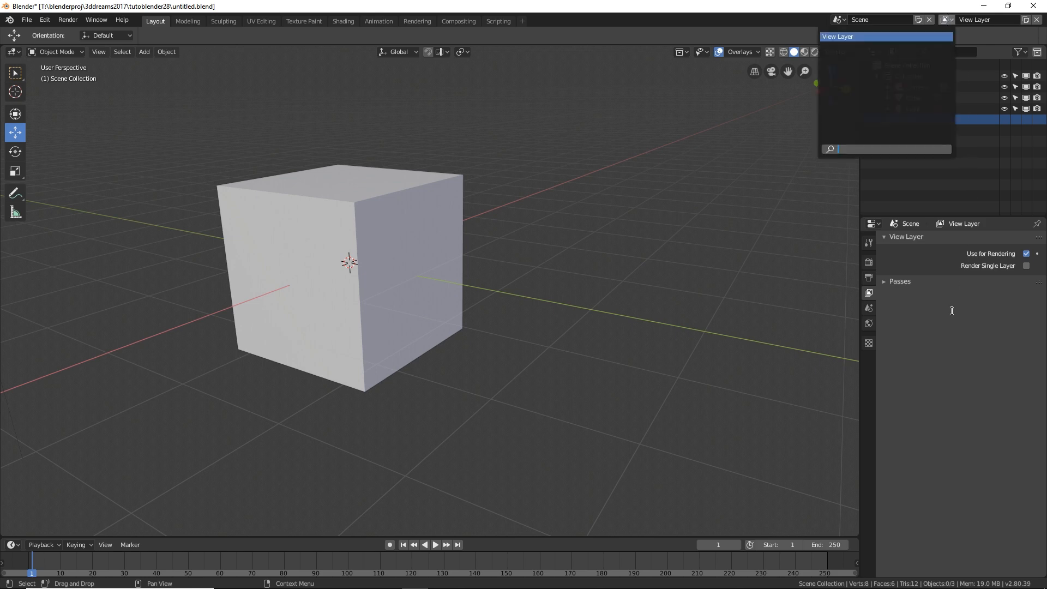
pyautogui.click(1025, 21)
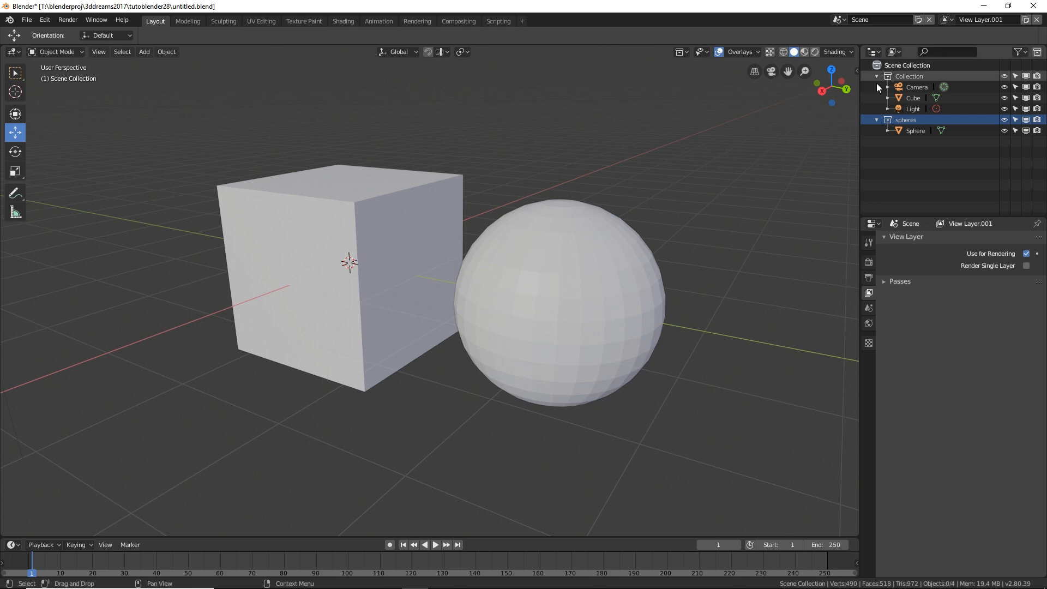
pyautogui.click(908, 75)
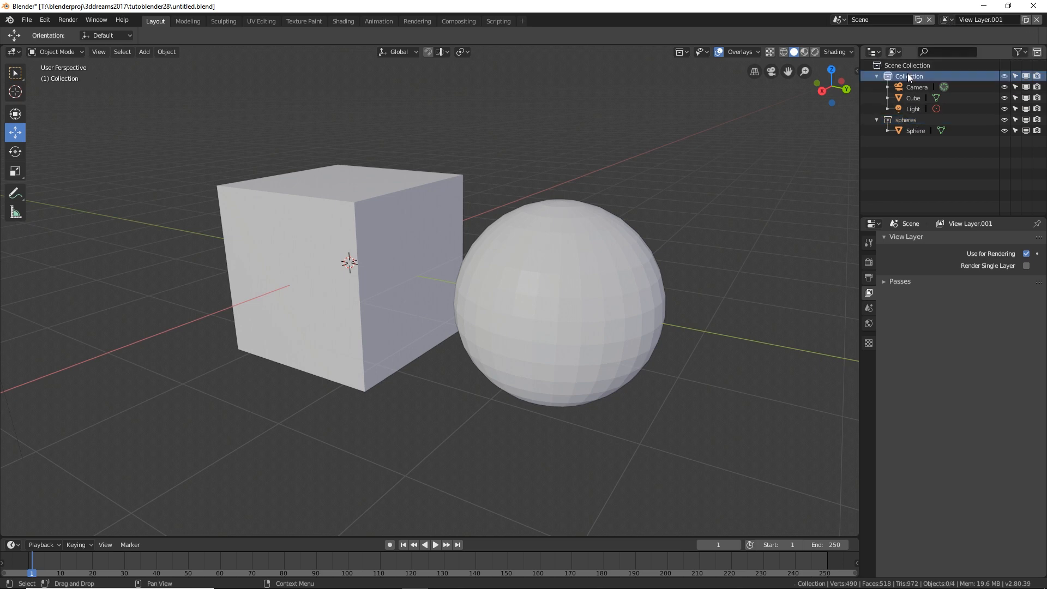
pyautogui.click(907, 121)
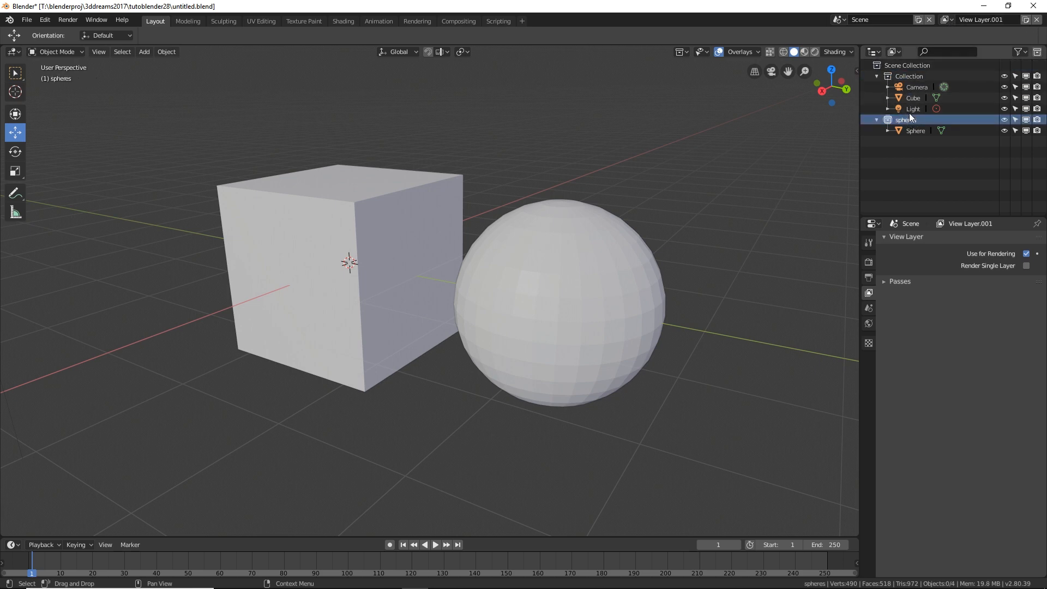
pyautogui.click(912, 78)
pyautogui.rightClick(911, 75)
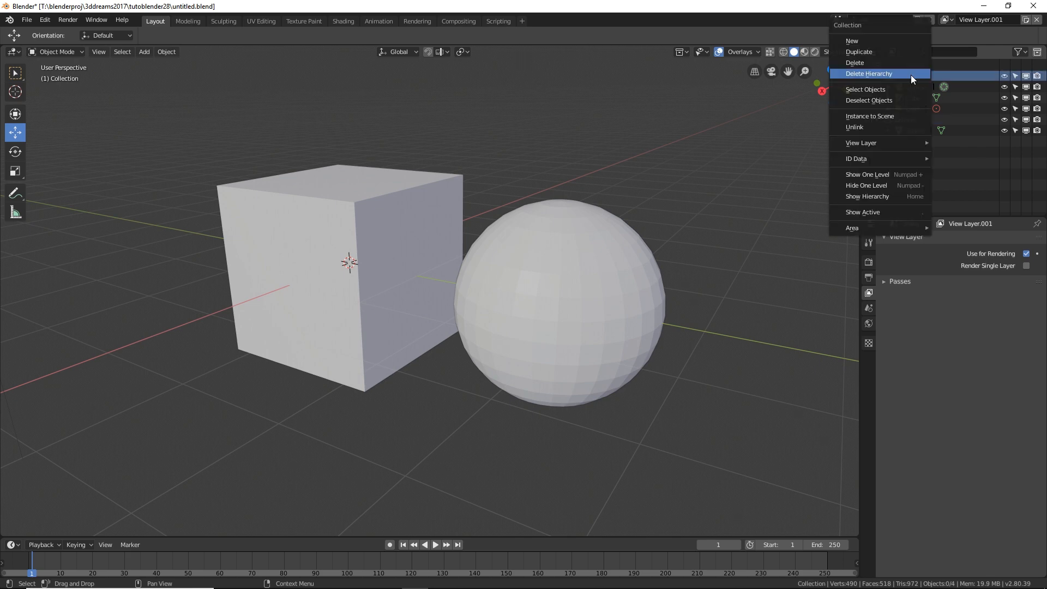
pyautogui.moveTo(899, 143)
pyautogui.click(966, 142)
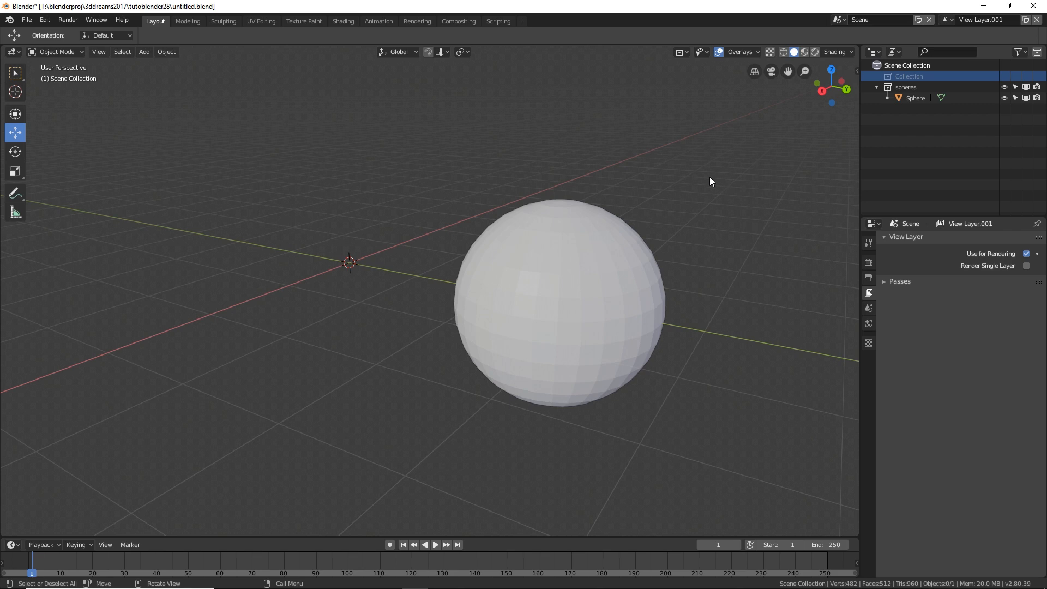
# Switch back and forth between View Layer and View Layer.001, finishing on View Layer
pyautogui.click(945, 19)
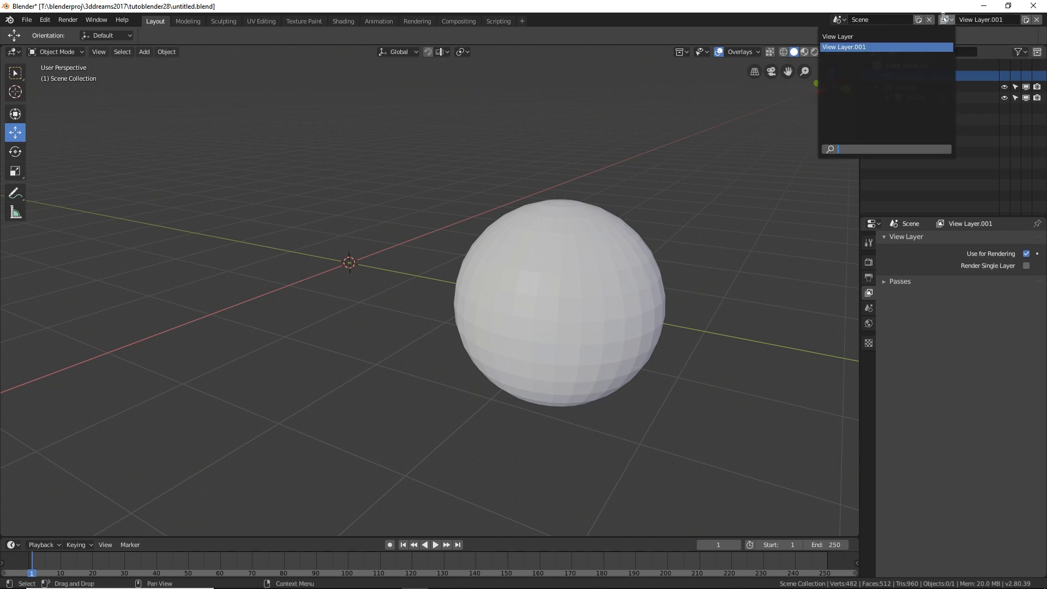
pyautogui.click(856, 37)
pyautogui.click(947, 20)
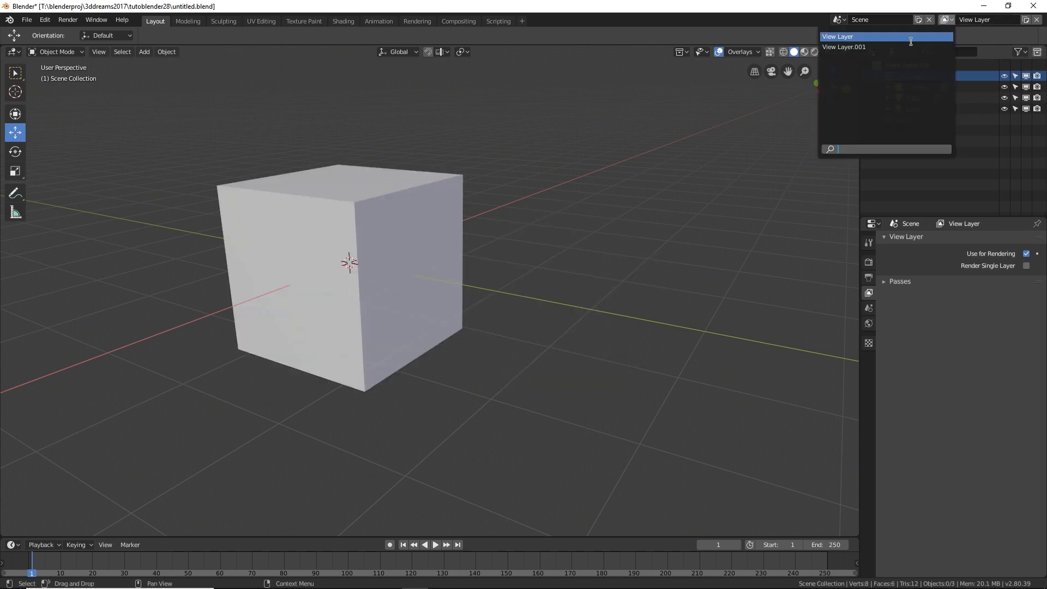
pyautogui.click(894, 47)
pyautogui.click(947, 19)
pyautogui.click(856, 37)
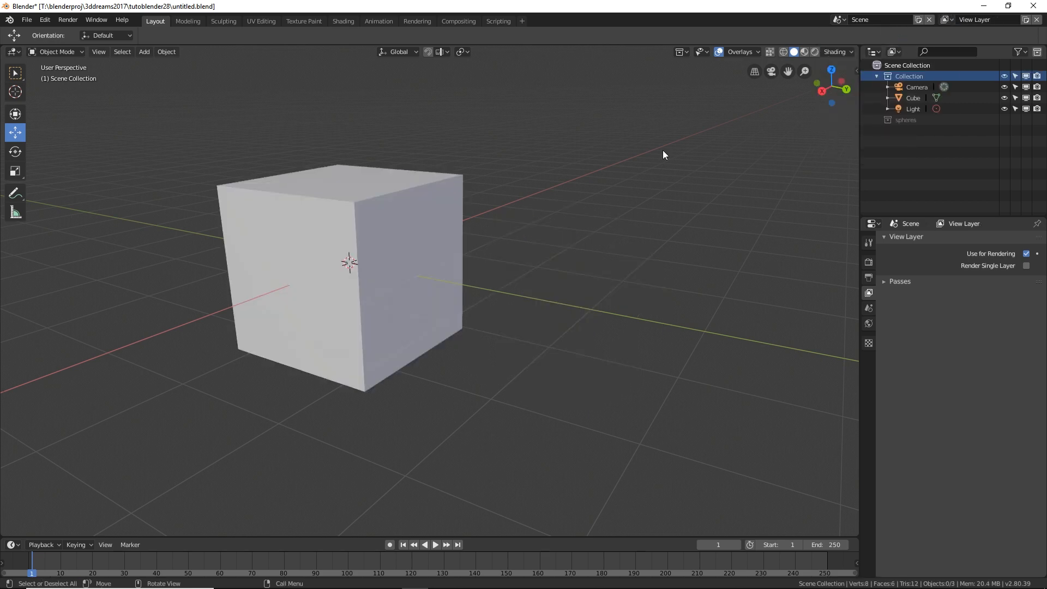
pyautogui.moveTo(431, 221); pyautogui.dragTo(555, 191, button='middle')
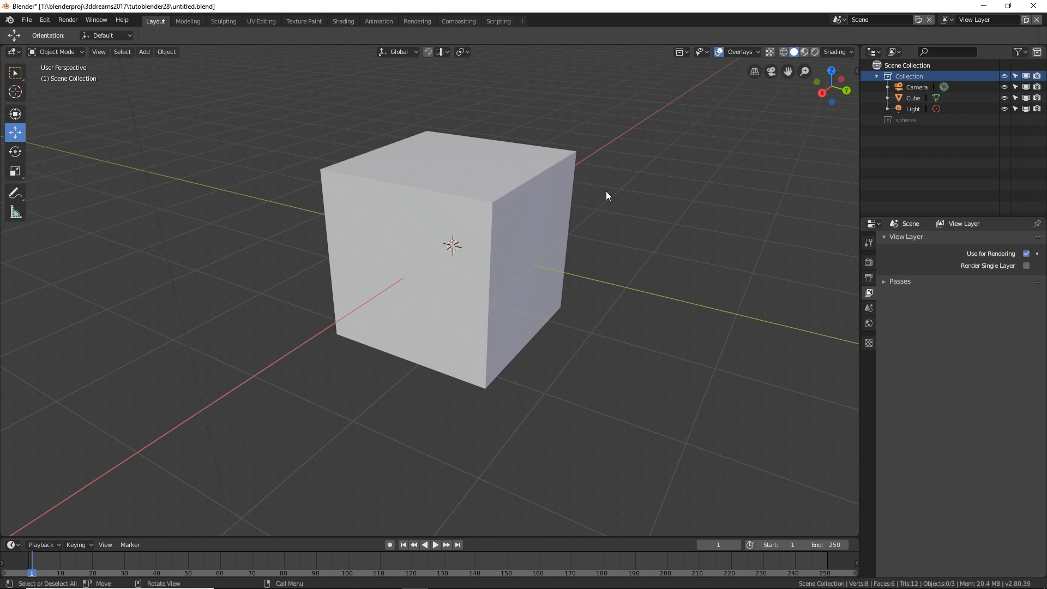
pyautogui.scroll(-2, 608, 206)
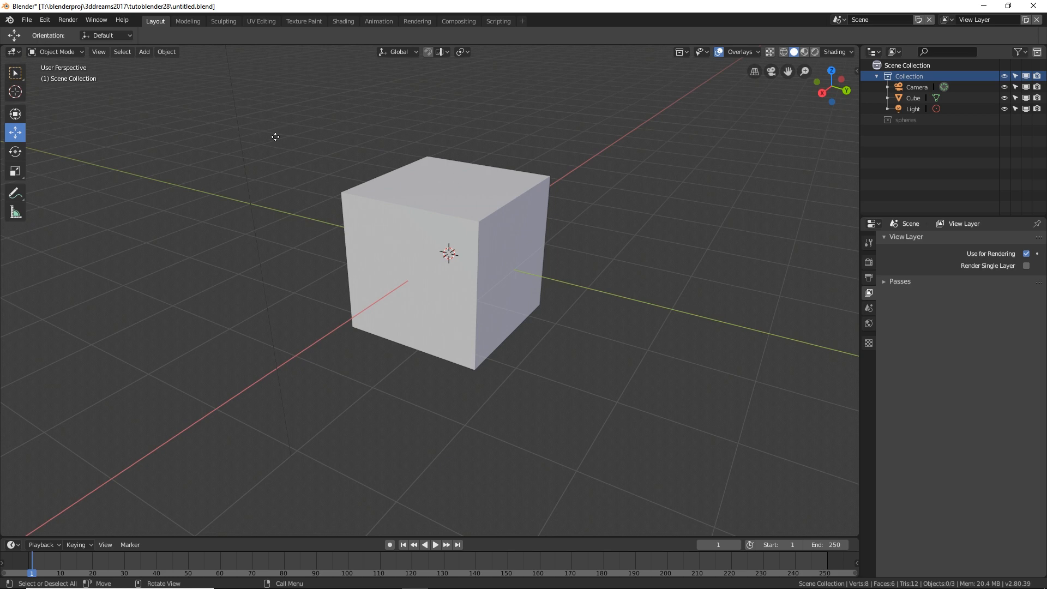
# Save the current file and open fireplace.blend from the tutoblender28 folder
pyautogui.hotkey('ctrl', 's')
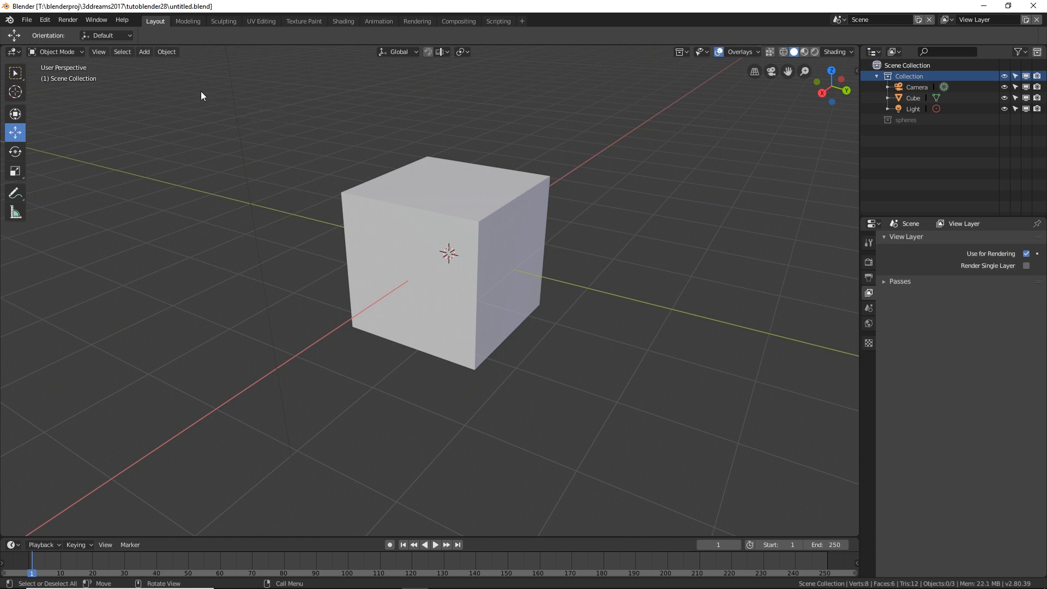
pyautogui.click(26, 20)
pyautogui.click(40, 44)
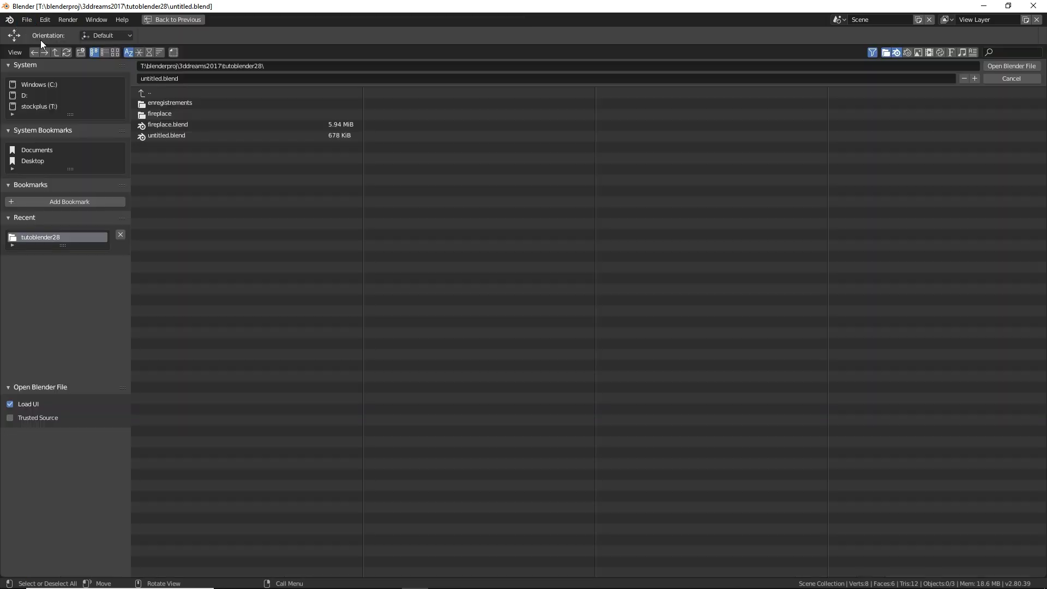
pyautogui.click(168, 125)
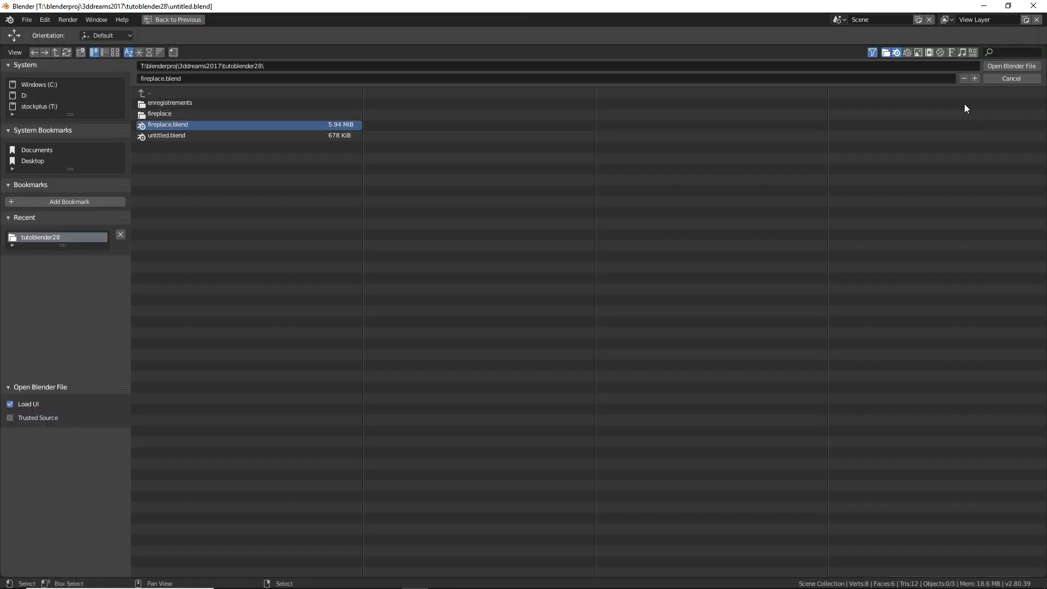
pyautogui.click(996, 65)
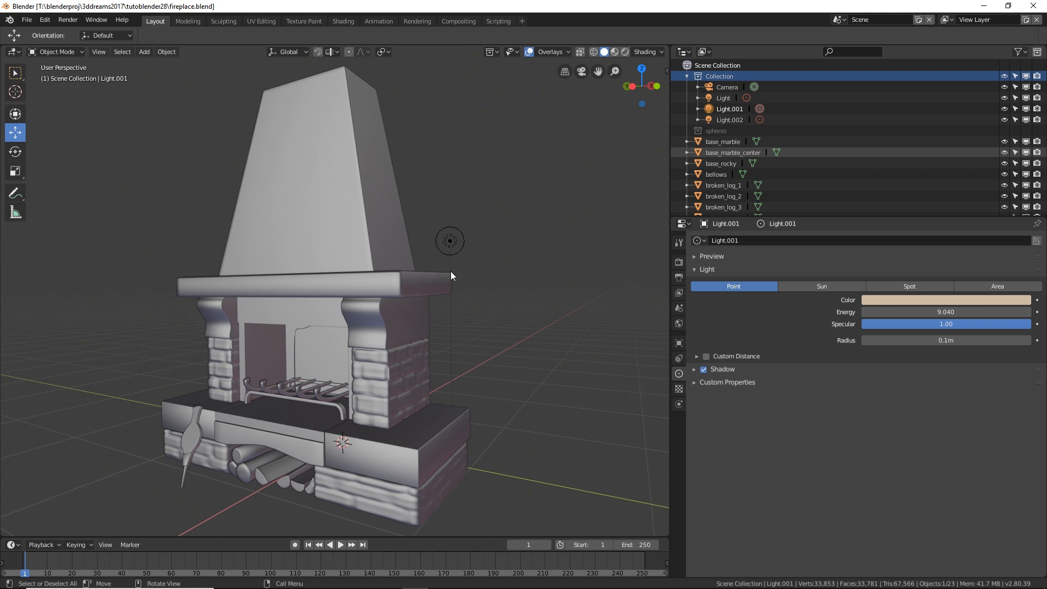
# Try MatCap and Flat lighting on the fireplace in solid shading, and return to Studio lighting
pyautogui.moveTo(450, 270); pyautogui.dragTo(416, 284, button='middle')
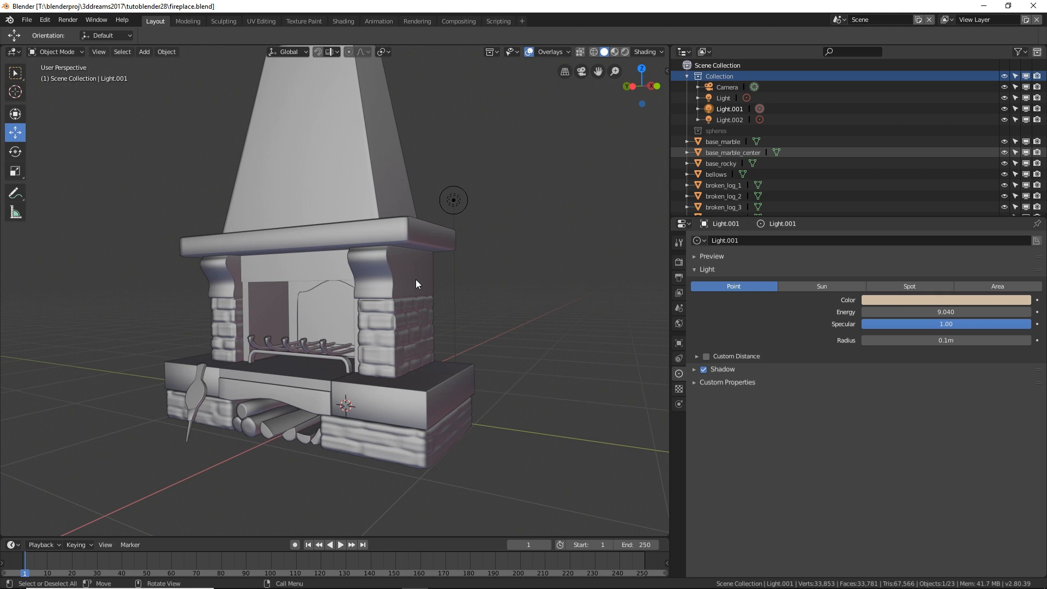
pyautogui.scroll(2, 414, 279)
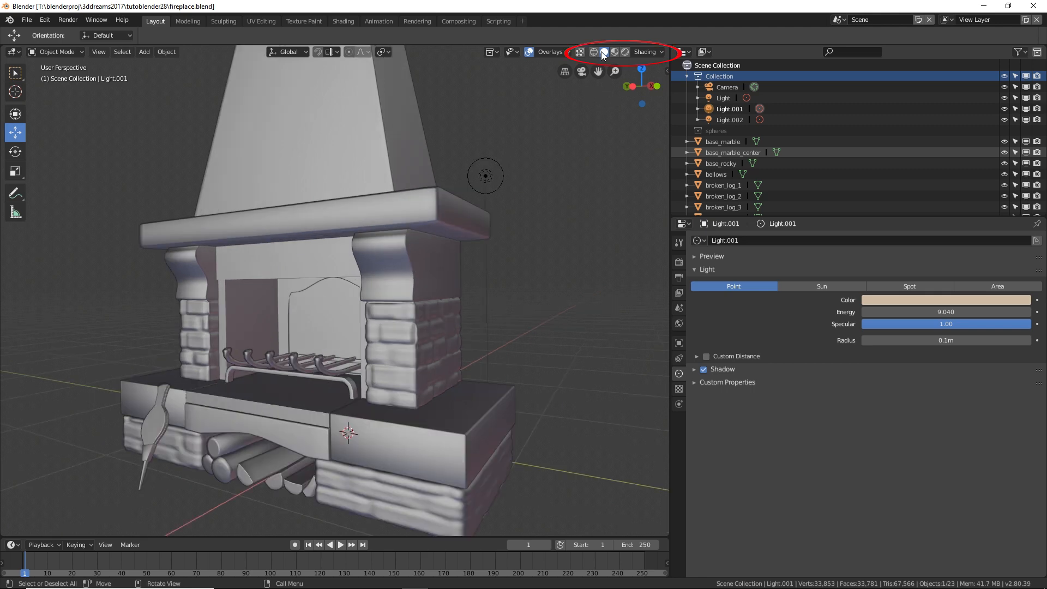
pyautogui.click(645, 52)
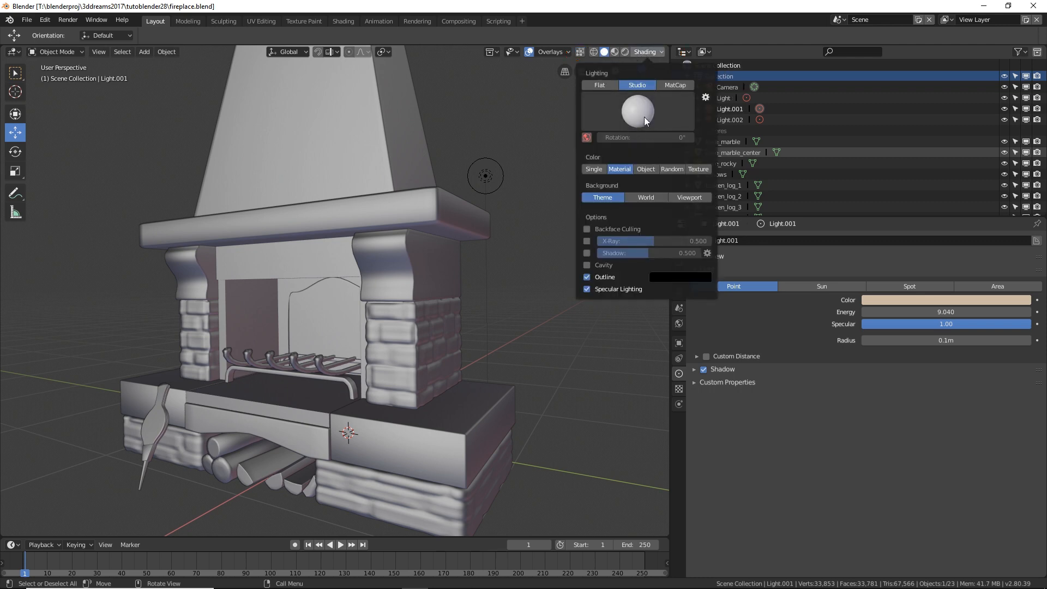
pyautogui.click(673, 86)
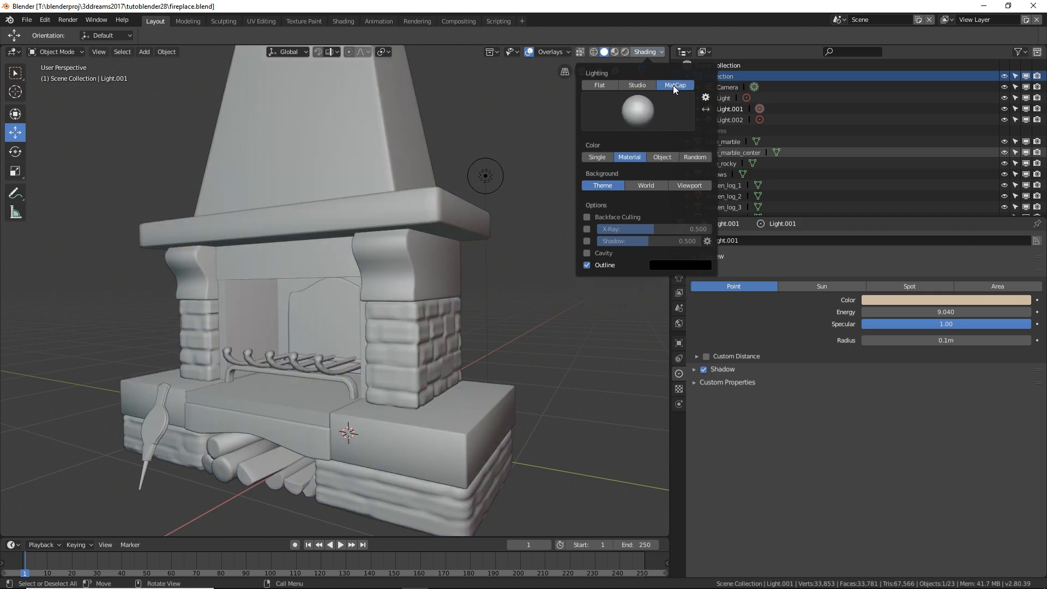
pyautogui.click(602, 85)
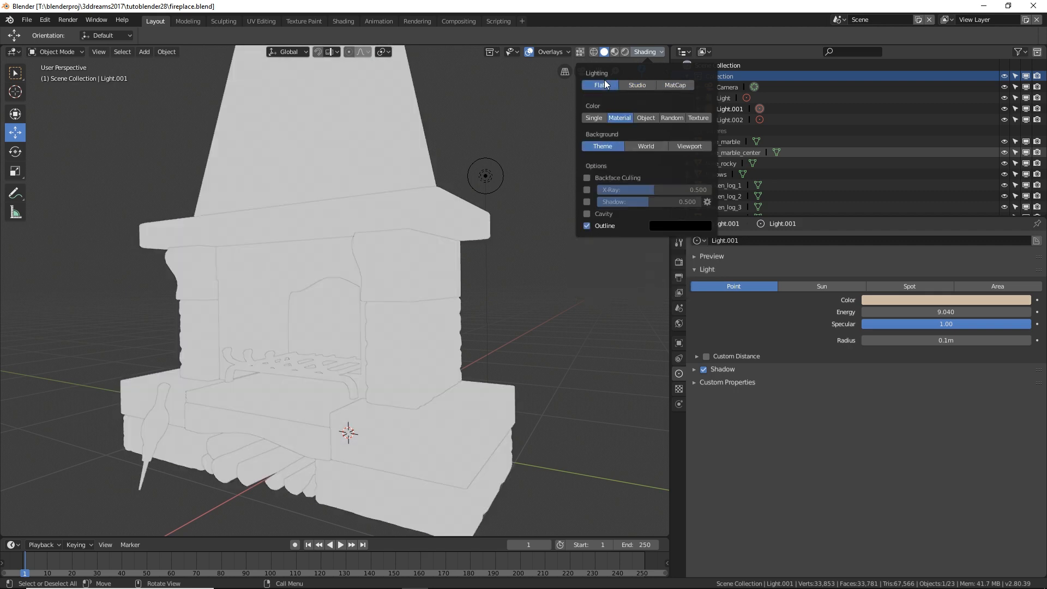
pyautogui.click(632, 86)
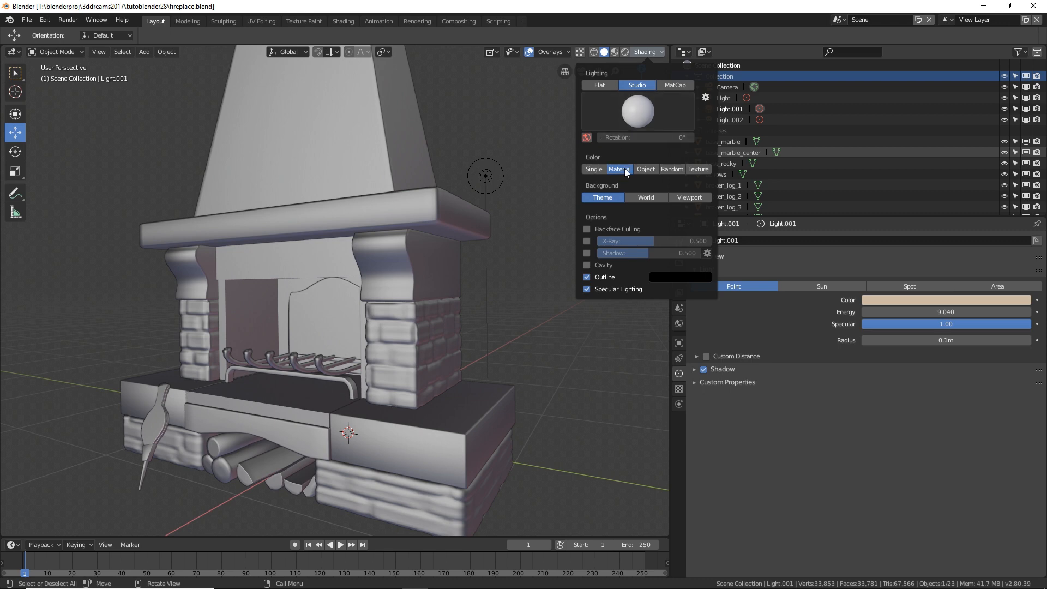
pyautogui.scroll(2, 466, 362)
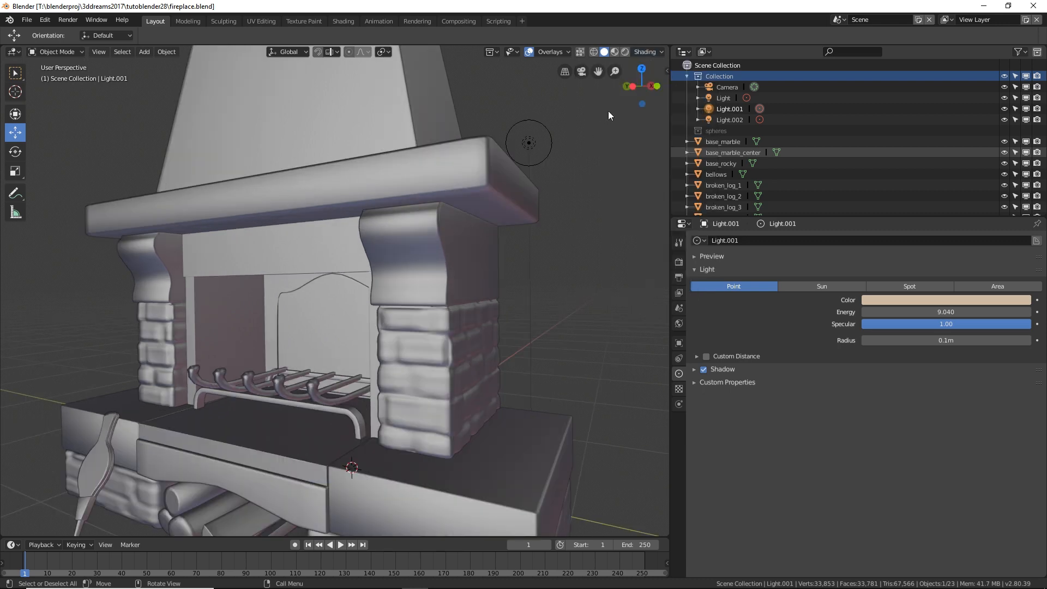
# Turn the object Outline shading option off and on to compare the fireplace's edges up close
pyautogui.click(639, 53)
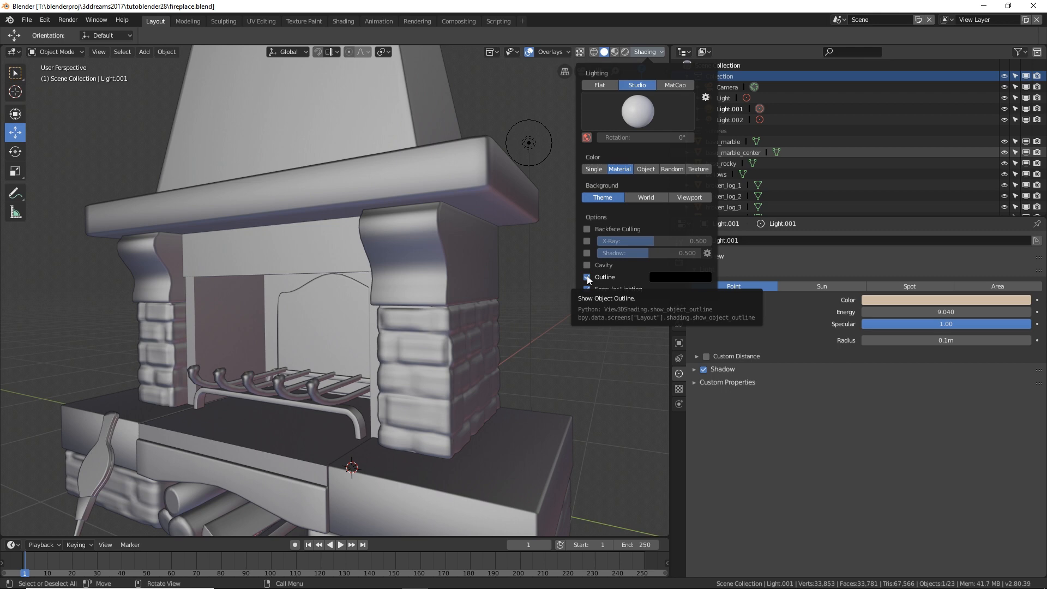
pyautogui.click(587, 277)
pyautogui.scroll(6, 535, 262)
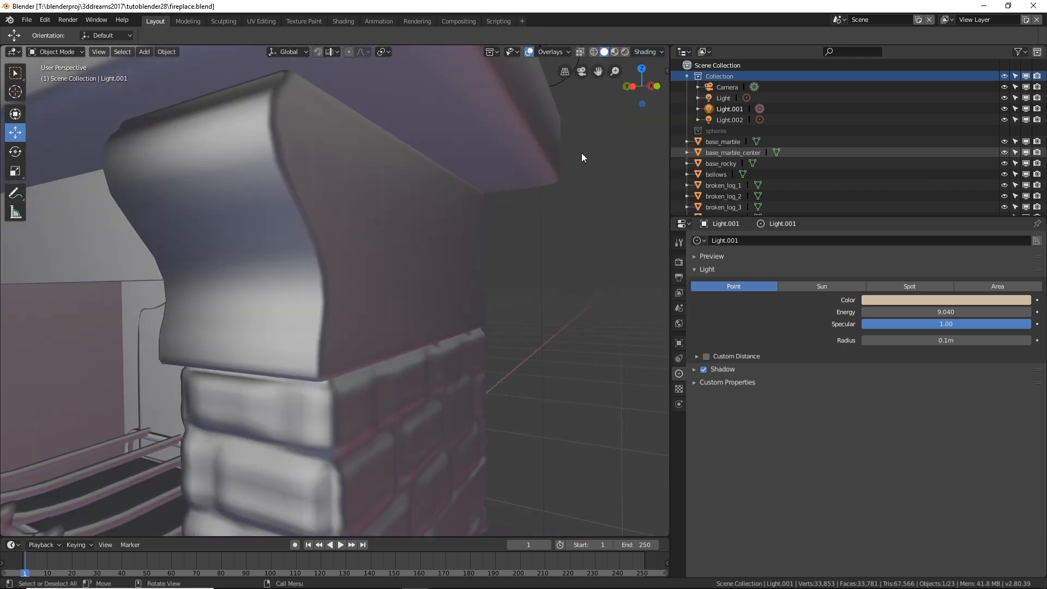
pyautogui.click(645, 53)
pyautogui.click(587, 276)
pyautogui.click(586, 276)
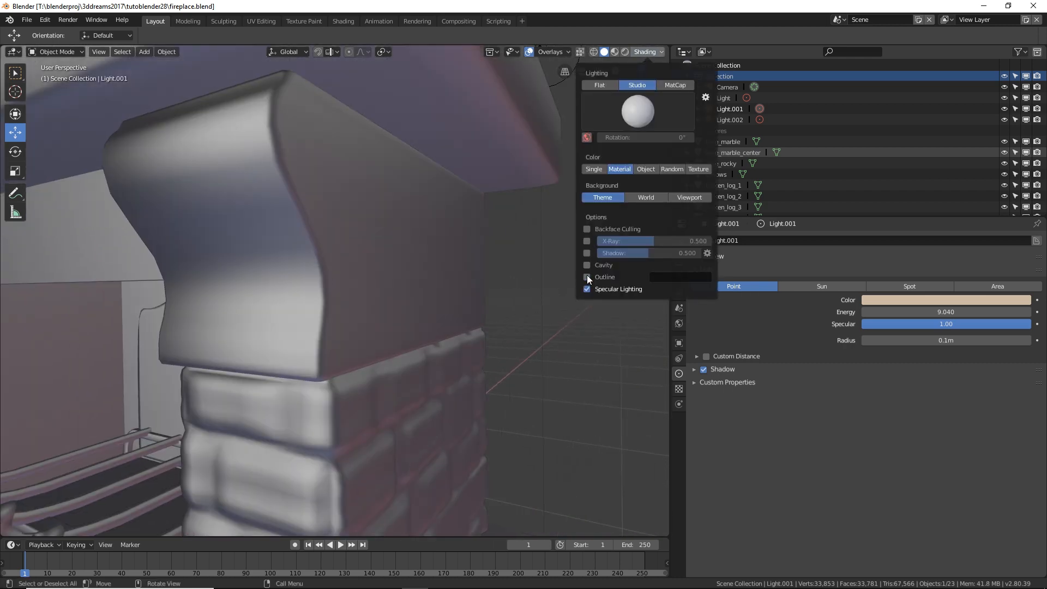
pyautogui.click(586, 277)
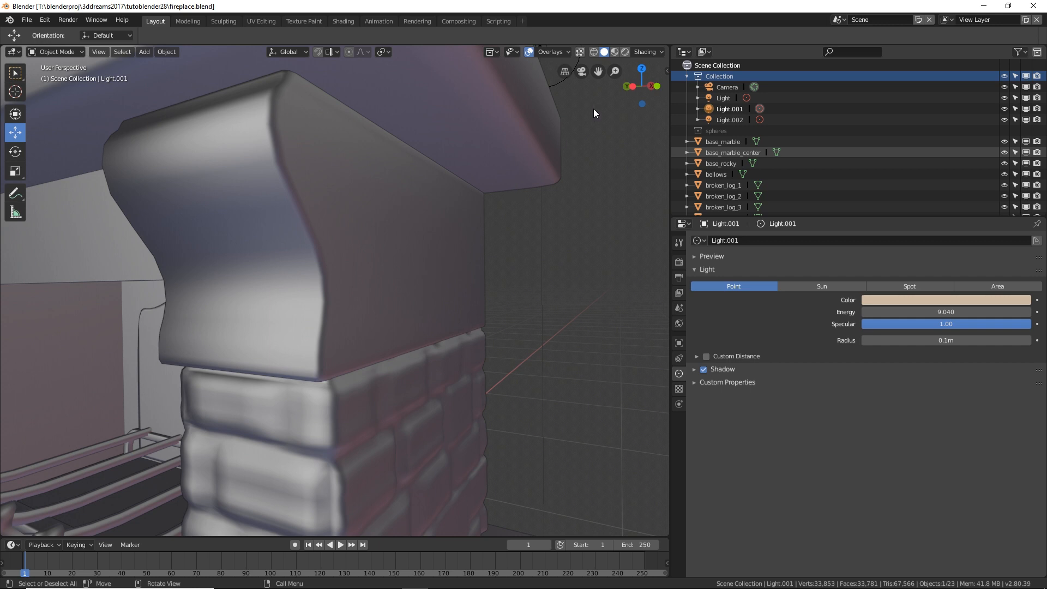
# Toggle the Specular Lighting shading option off and on to compare the highlights, leaving it enabled
pyautogui.click(644, 53)
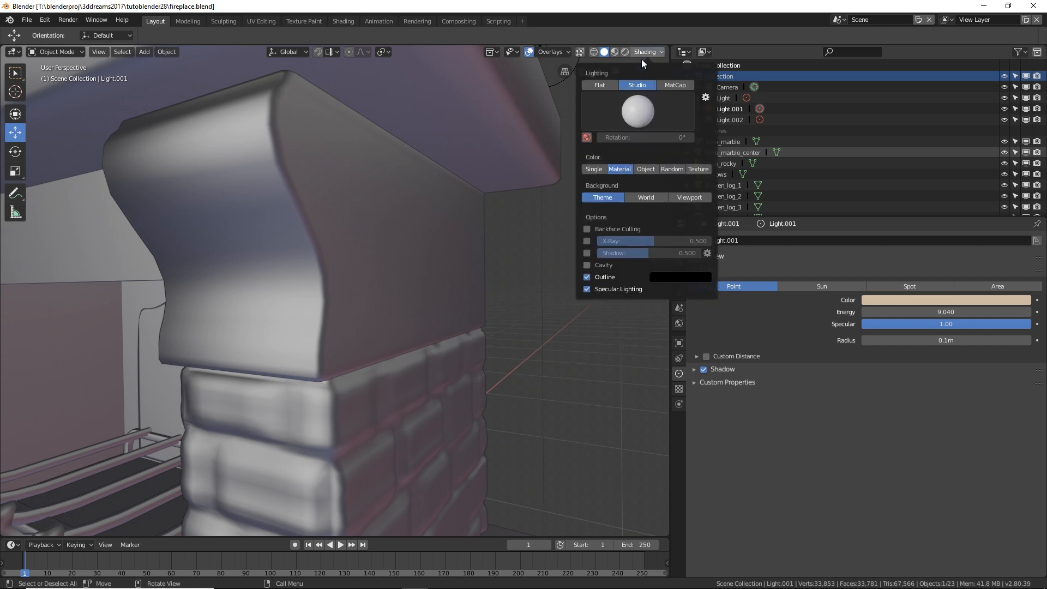
pyautogui.click(587, 289)
pyautogui.click(587, 289)
pyautogui.click(587, 289)
pyautogui.click(587, 289)
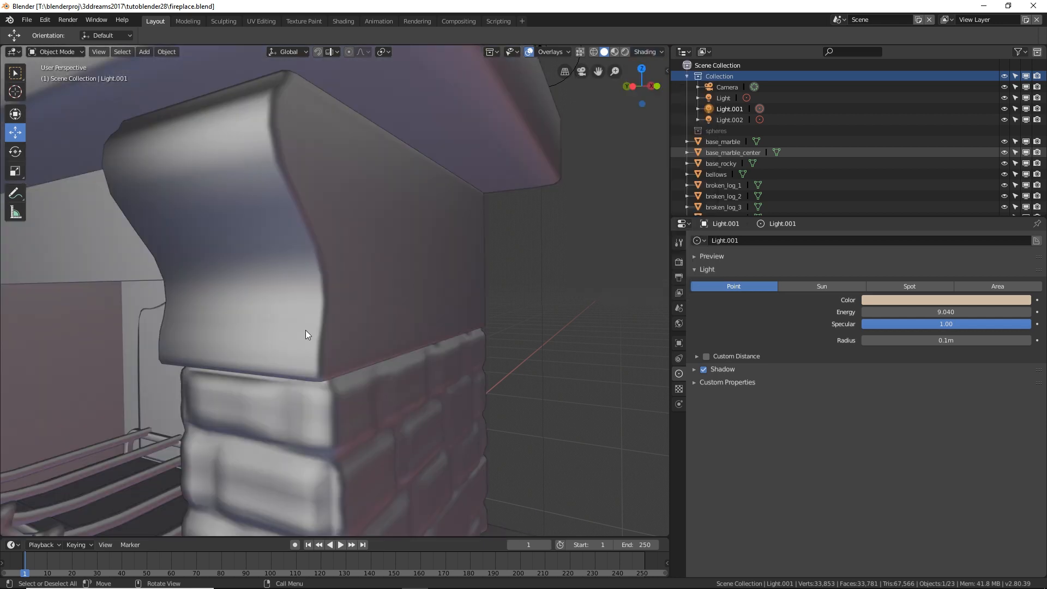
# Enable the Cavity shading option for the fireplace, toggling it to compare the effect and leaving it on
pyautogui.scroll(-2, 447, 288)
pyautogui.keyDown('shift'); pyautogui.moveTo(448, 287); pyautogui.dragTo(487, 246, button='middle'); pyautogui.keyUp('shift')
pyautogui.moveTo(426, 269)
pyautogui.mouseDown(button='middle')
pyautogui.moveTo(401, 273)
pyautogui.moveTo(414, 256)
pyautogui.mouseUp(button='middle')
pyautogui.click(643, 52)
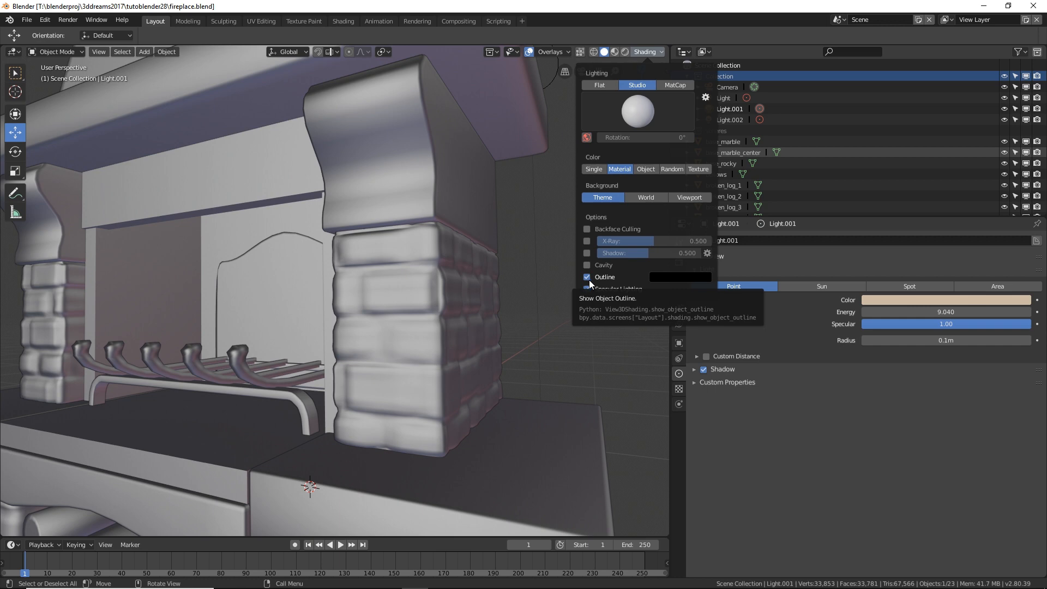
pyautogui.click(586, 266)
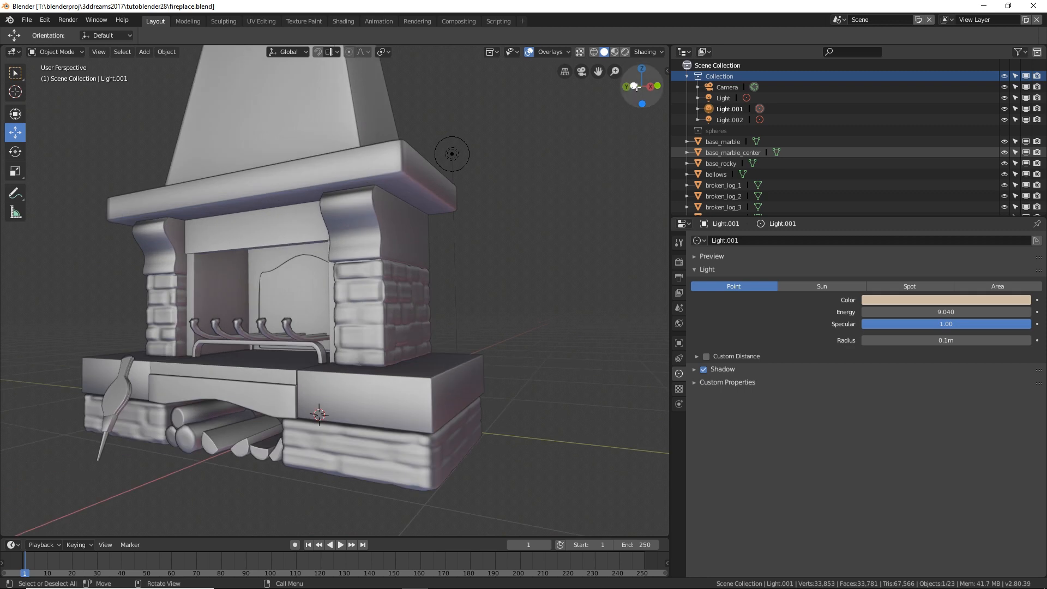
pyautogui.click(647, 52)
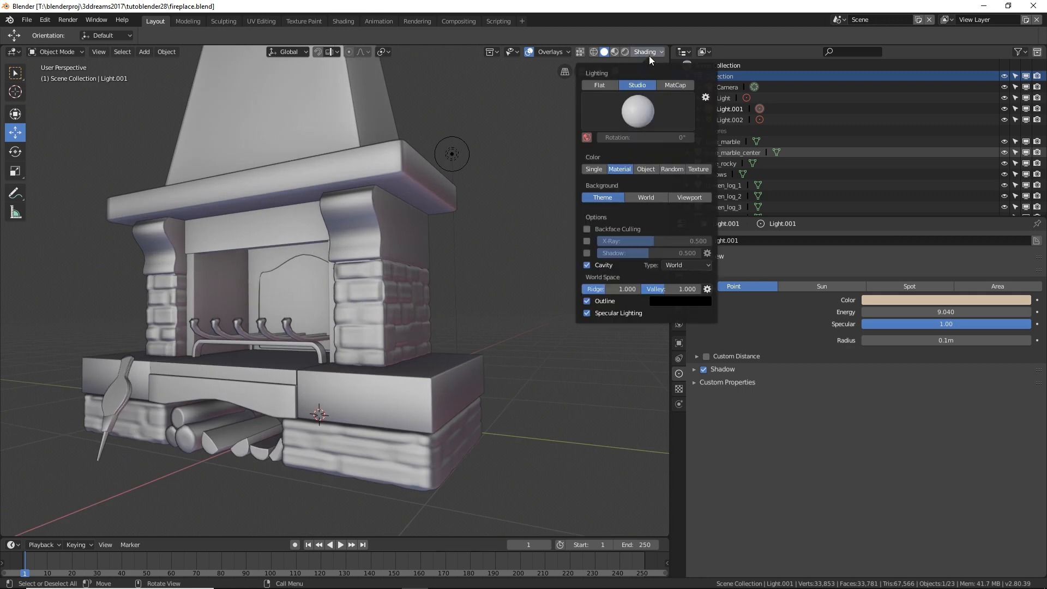
pyautogui.click(587, 265)
pyautogui.click(588, 265)
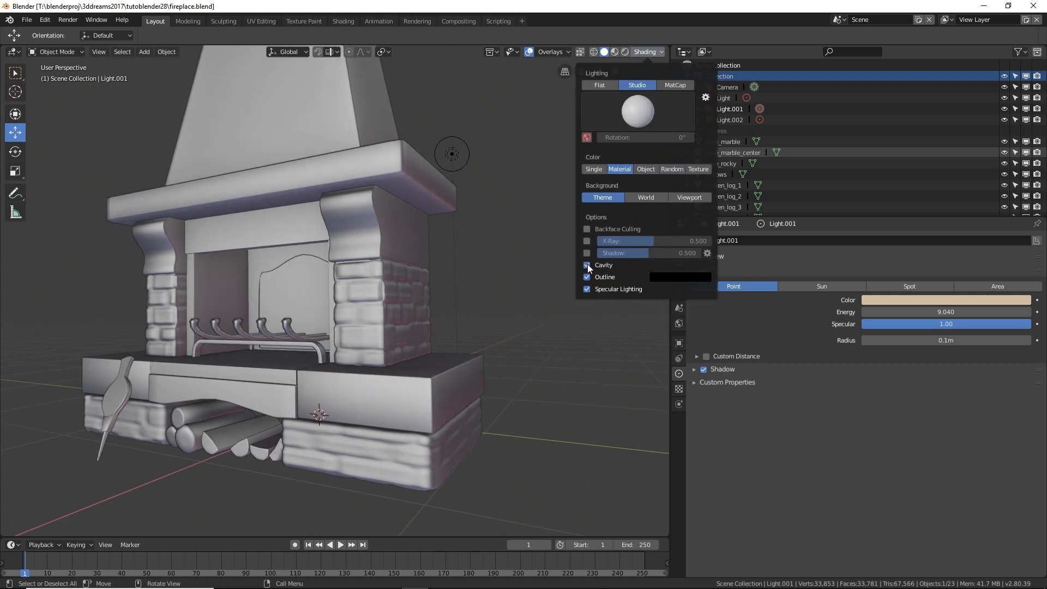
pyautogui.click(587, 265)
pyautogui.click(587, 265)
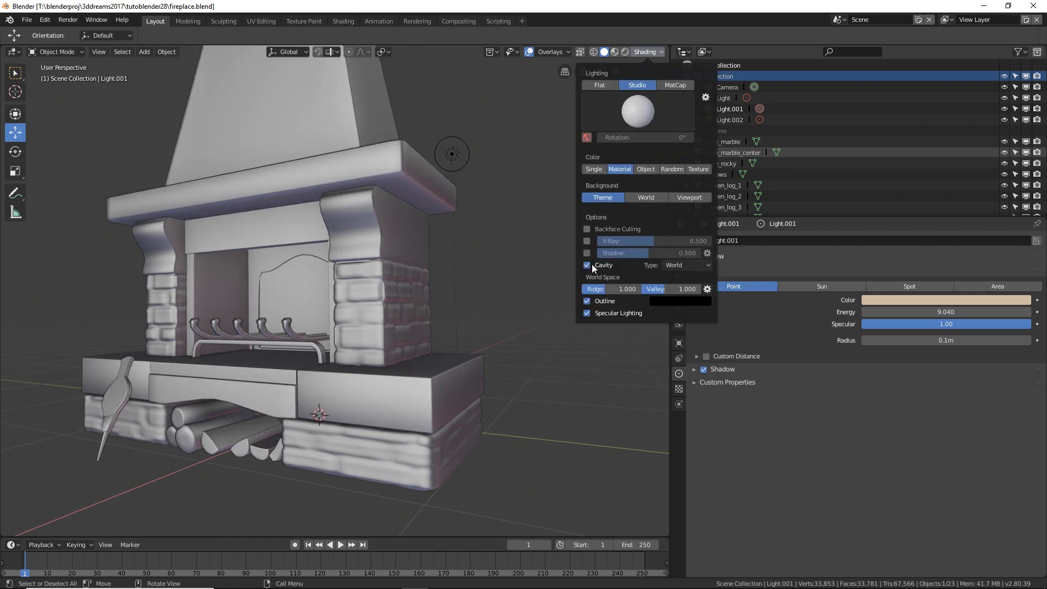
# Try the Screen and Both cavity types, and return the type to World
pyautogui.click(674, 265)
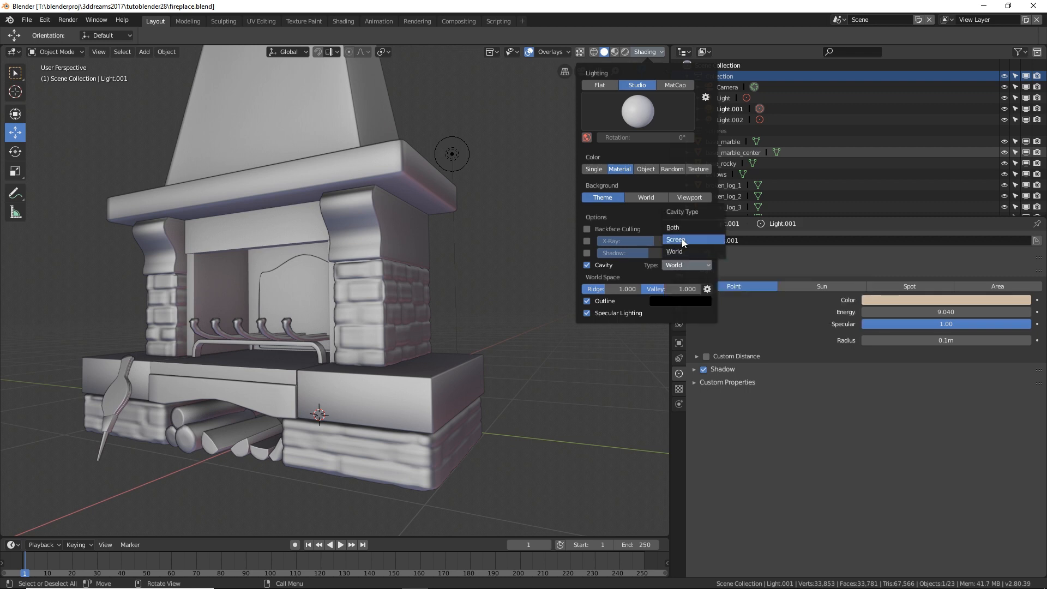
pyautogui.click(681, 238)
pyautogui.click(674, 265)
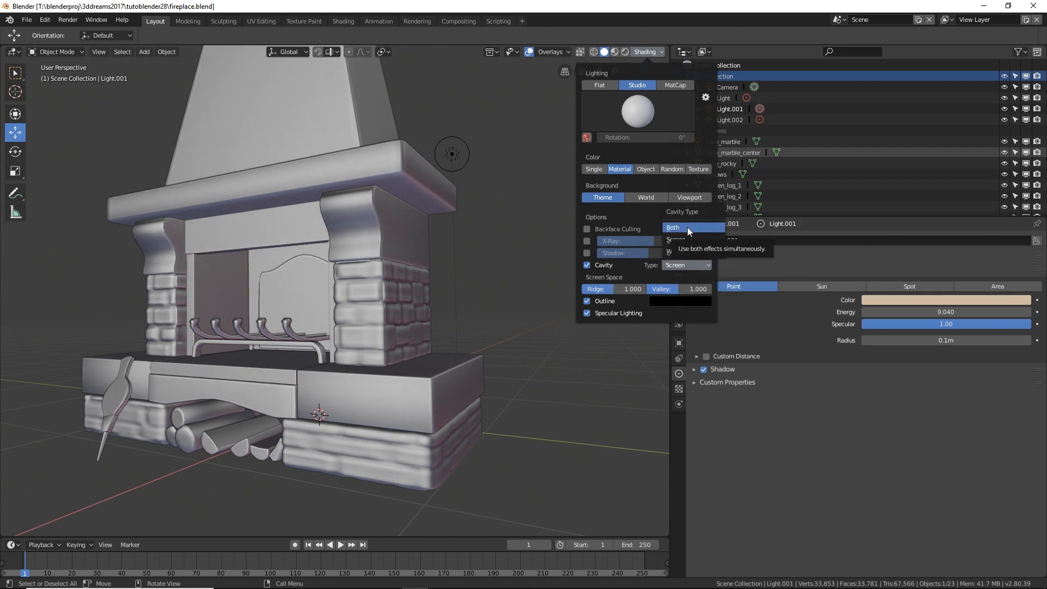
pyautogui.click(687, 228)
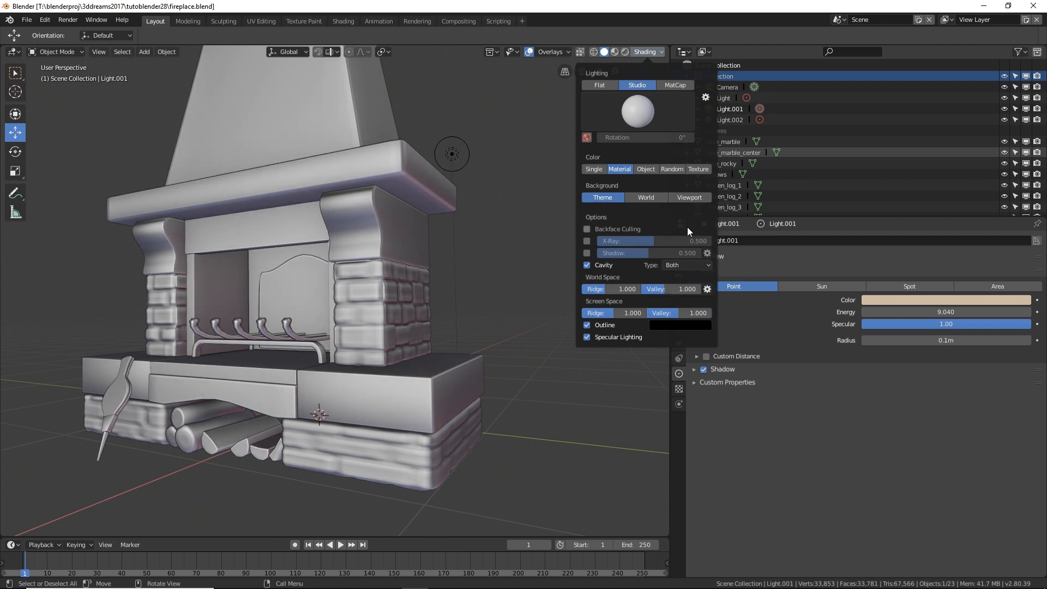
pyautogui.click(672, 266)
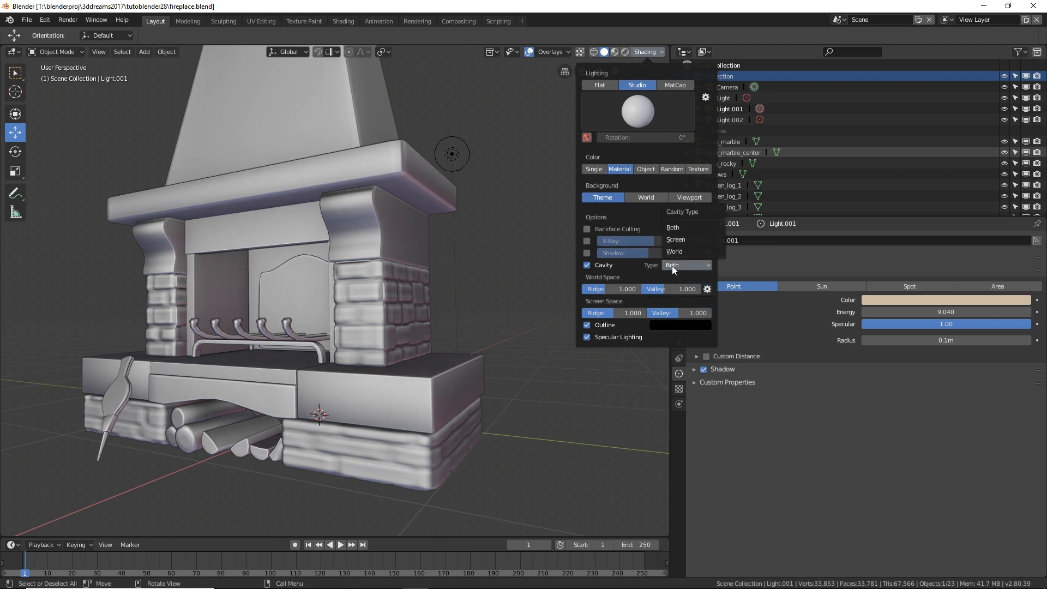
pyautogui.click(686, 252)
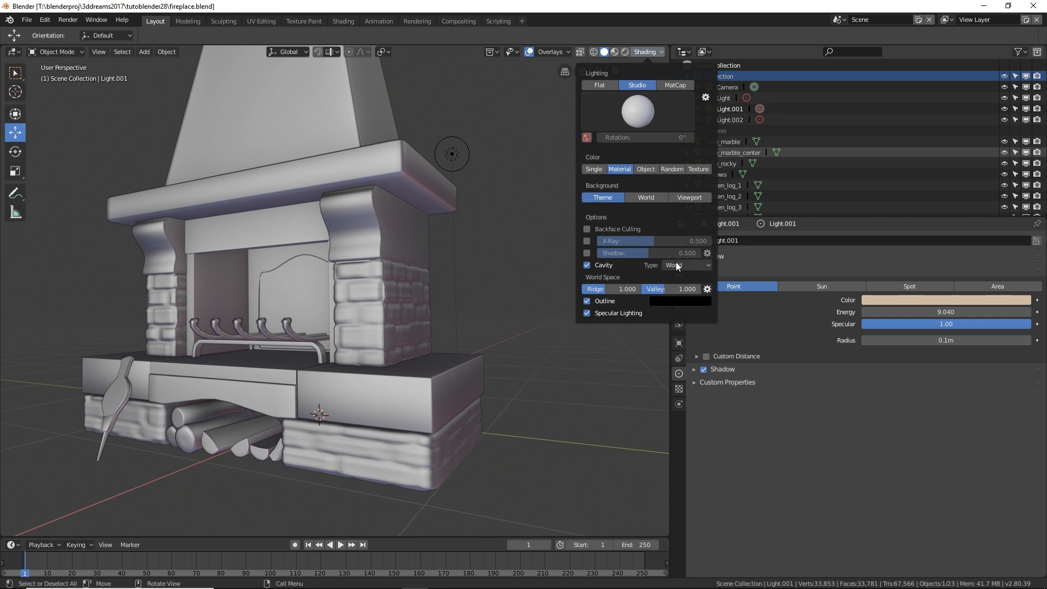
# Enable the Shadow shading option and inspect the shaded fireplace from closer and farther away
pyautogui.click(588, 252)
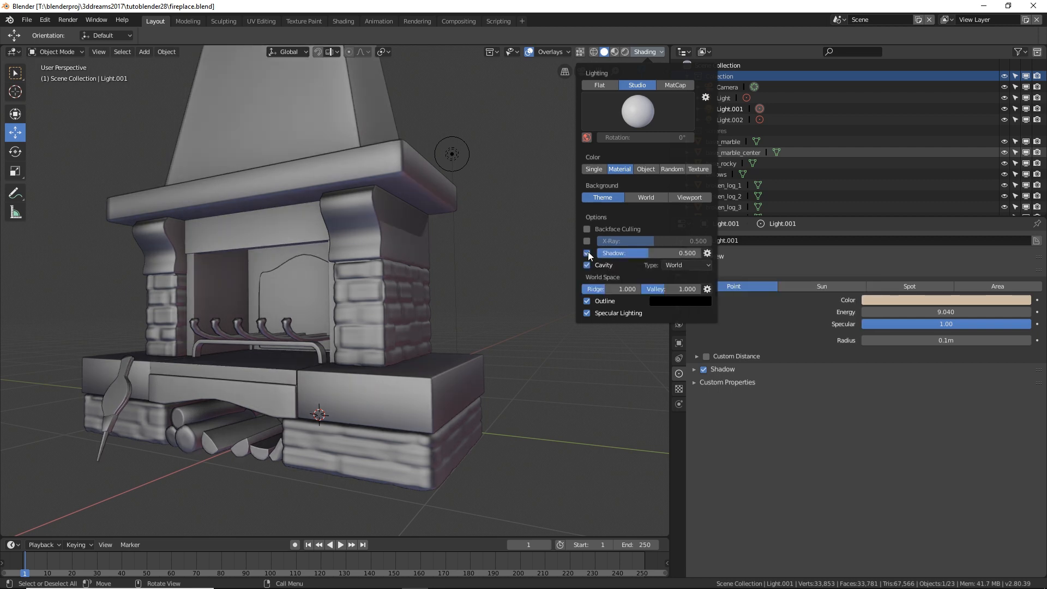
pyautogui.scroll(3, 335, 320)
pyautogui.moveTo(358, 323); pyautogui.dragTo(401, 270, button='middle')
pyautogui.scroll(-3, 395, 312)
pyautogui.scroll(3, 395, 311)
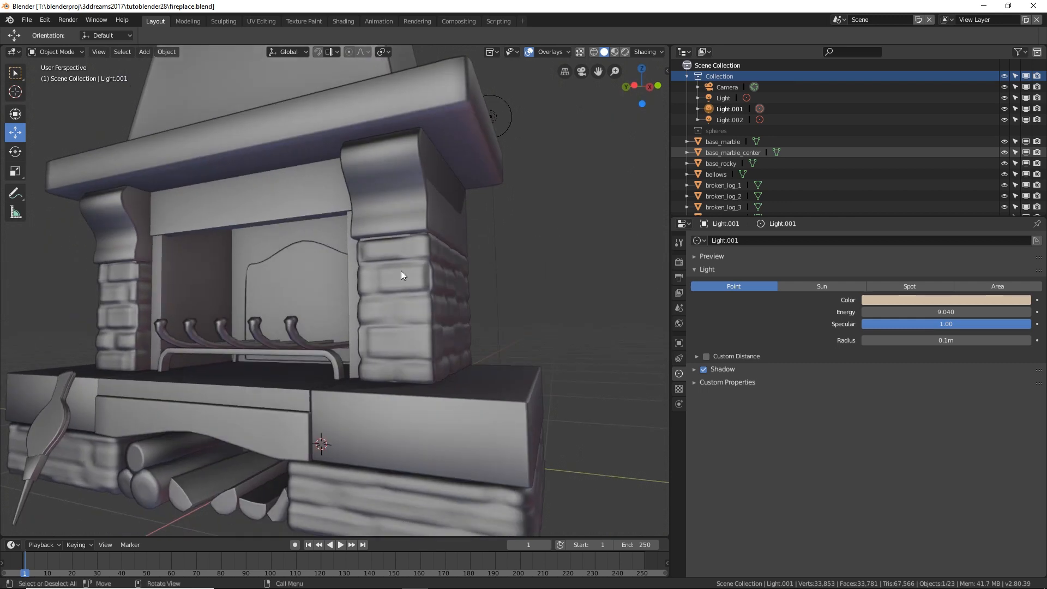
pyautogui.scroll(-3, 238, 255)
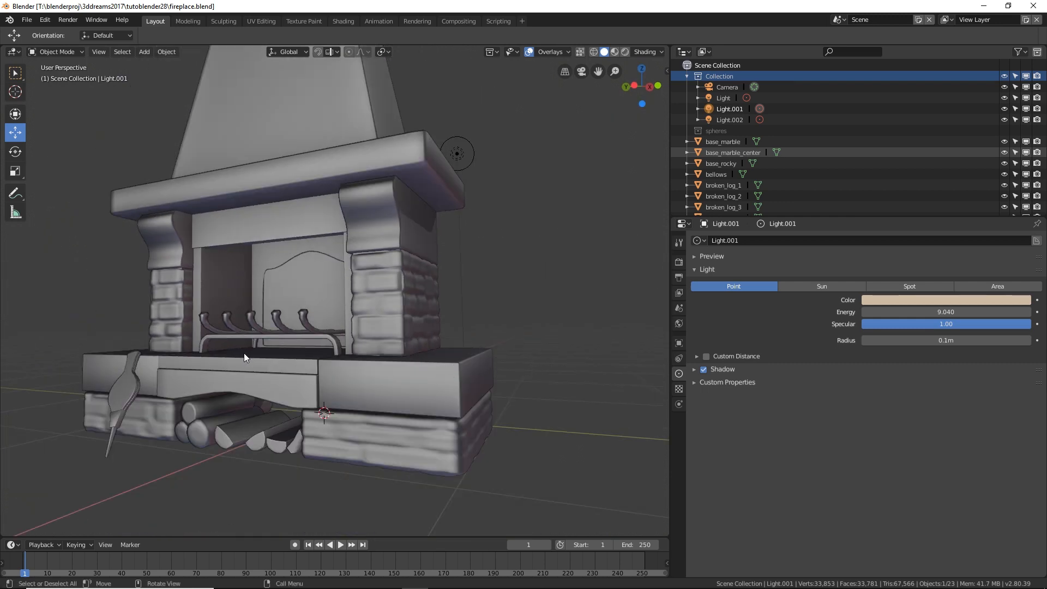
# Examine the shadows on the fireplace's mantel, pillars and firebox from several angles and distances
pyautogui.moveTo(395, 315)
pyautogui.mouseDown(button='middle')
pyautogui.moveTo(378, 341)
pyautogui.moveTo(446, 325)
pyautogui.moveTo(395, 346)
pyautogui.moveTo(401, 330)
pyautogui.mouseUp(button='middle')
pyautogui.scroll(4, 413, 322)
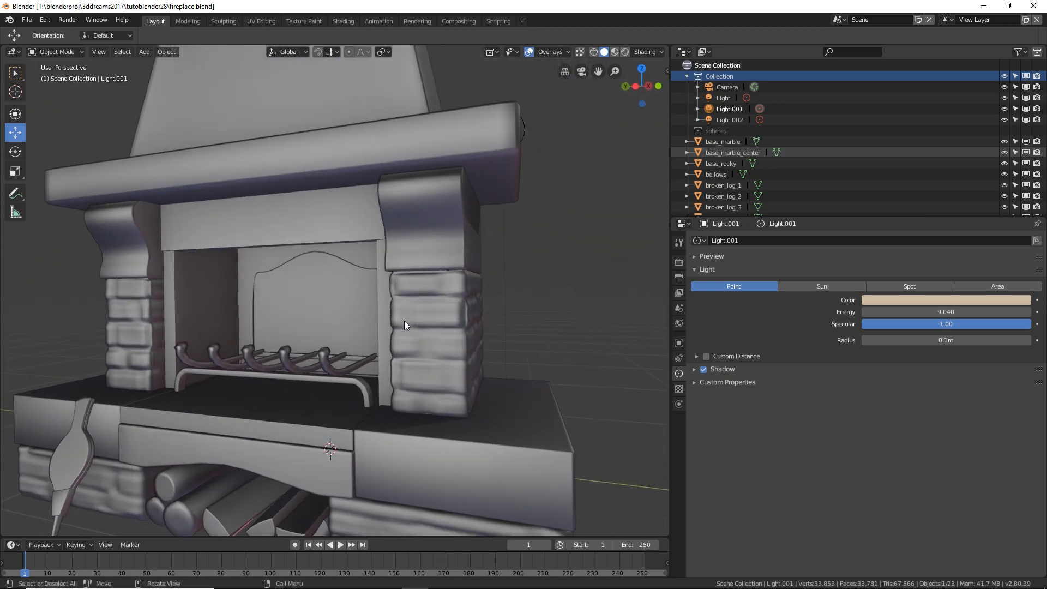
pyautogui.moveTo(397, 310); pyautogui.dragTo(278, 318, button='middle')
pyautogui.moveTo(404, 298); pyautogui.dragTo(406, 301, button='middle')
pyautogui.moveTo(228, 213)
pyautogui.mouseDown(button='middle')
pyautogui.moveTo(286, 221)
pyautogui.moveTo(226, 216)
pyautogui.mouseUp(button='middle')
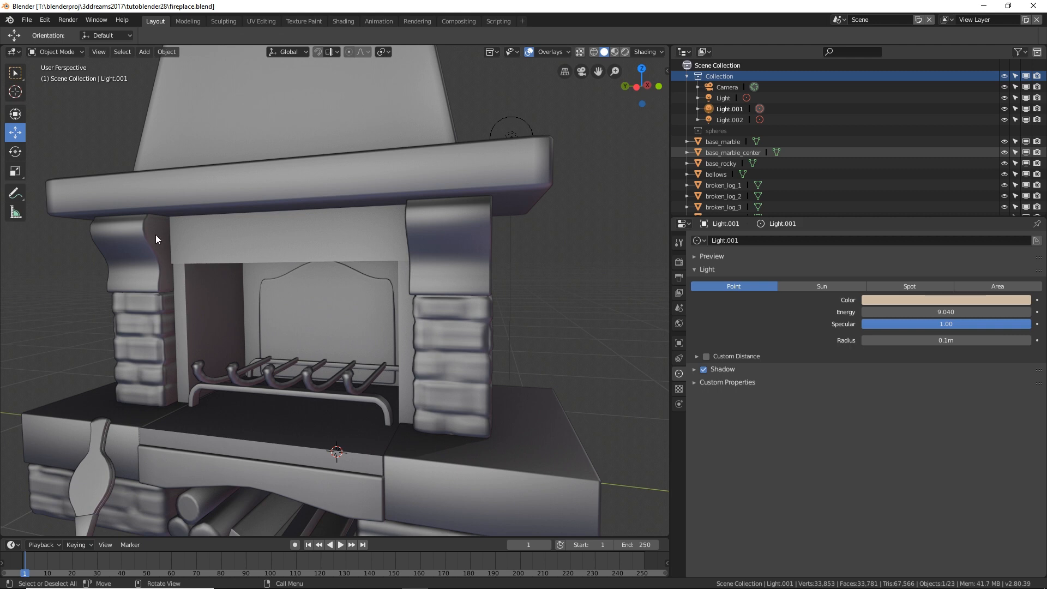
pyautogui.moveTo(156, 236); pyautogui.dragTo(203, 211, button='middle')
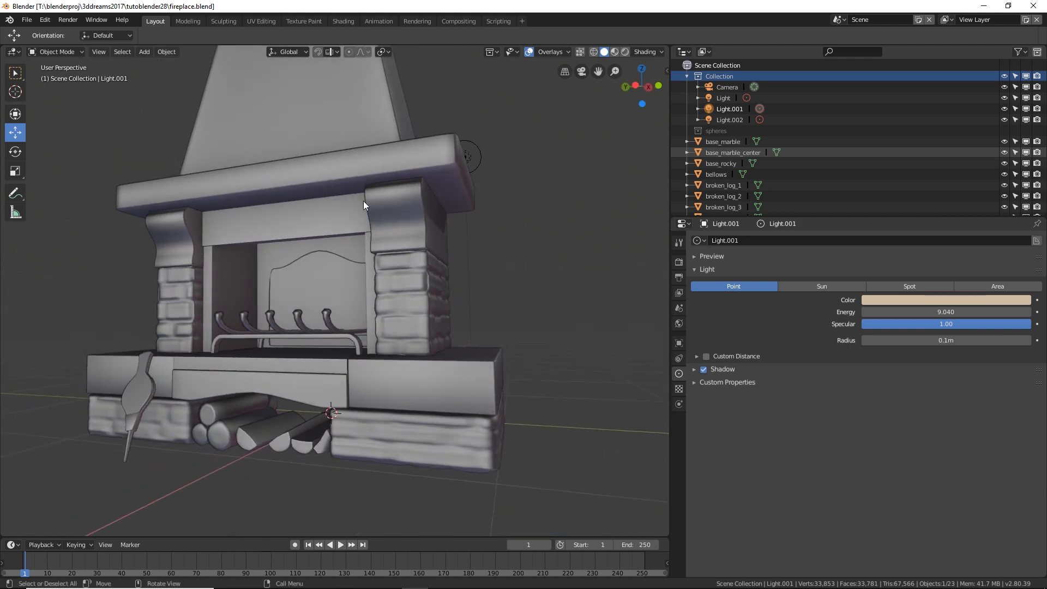
pyautogui.scroll(4, 398, 306)
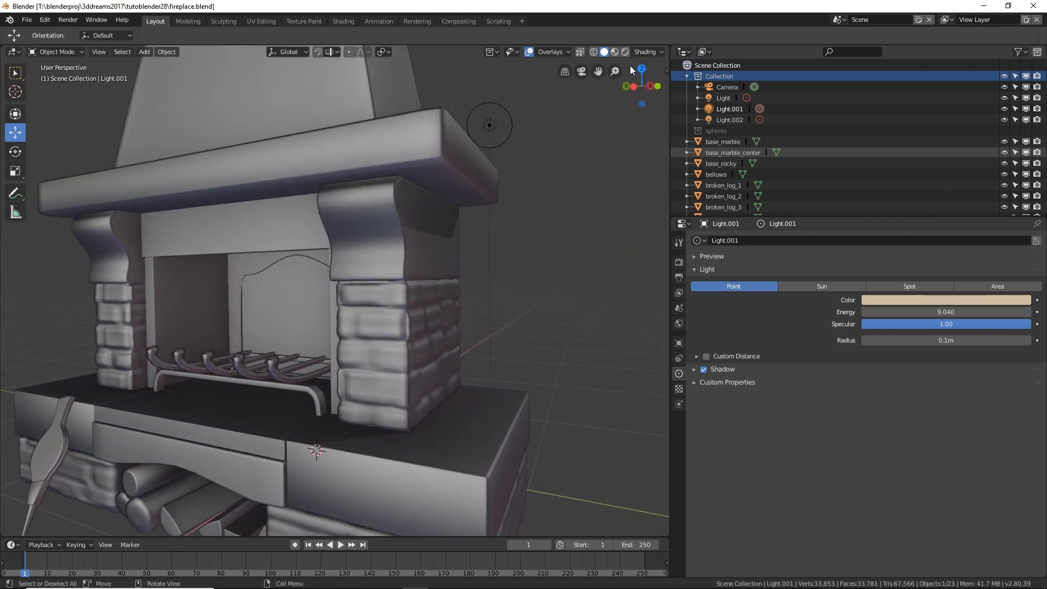
# Disable the Shadow shading option and inspect the fireplace up close without it
pyautogui.click(646, 51)
pyautogui.click(587, 253)
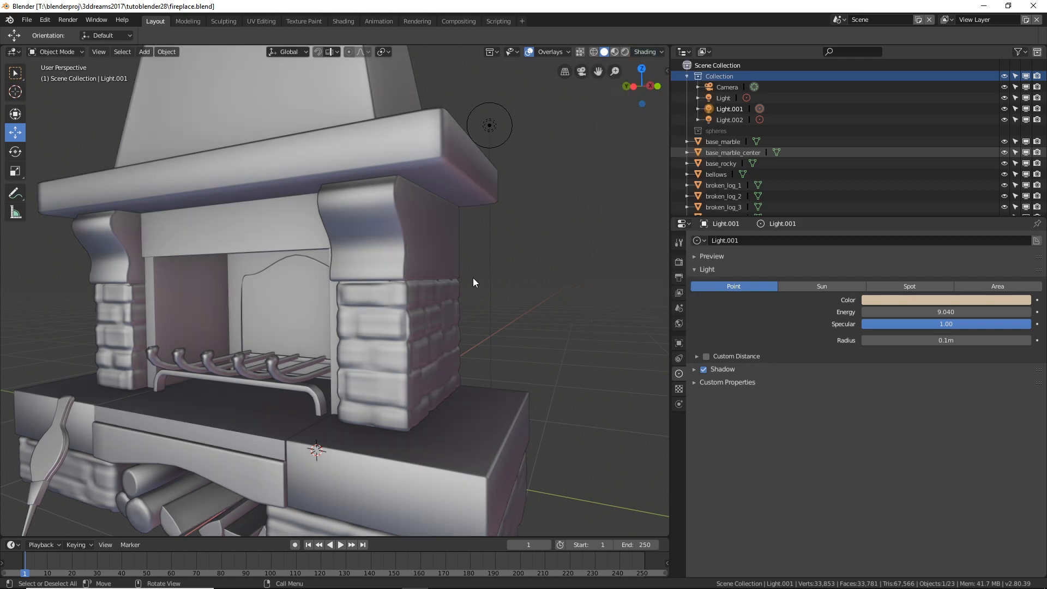
pyautogui.moveTo(472, 277); pyautogui.dragTo(419, 279, button='middle')
pyautogui.scroll(3, 423, 284)
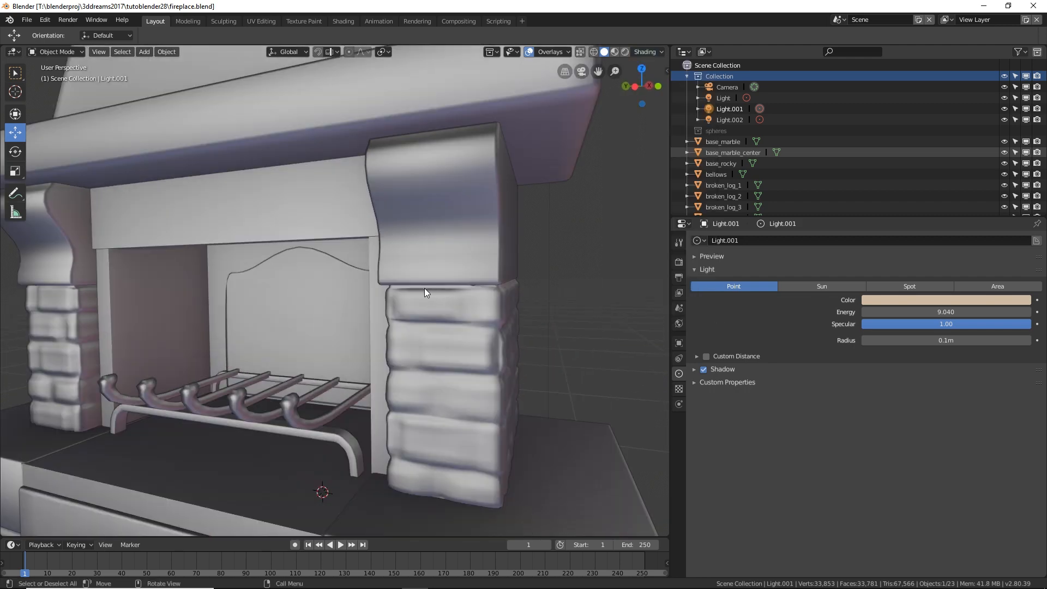
pyautogui.scroll(-3, 491, 297)
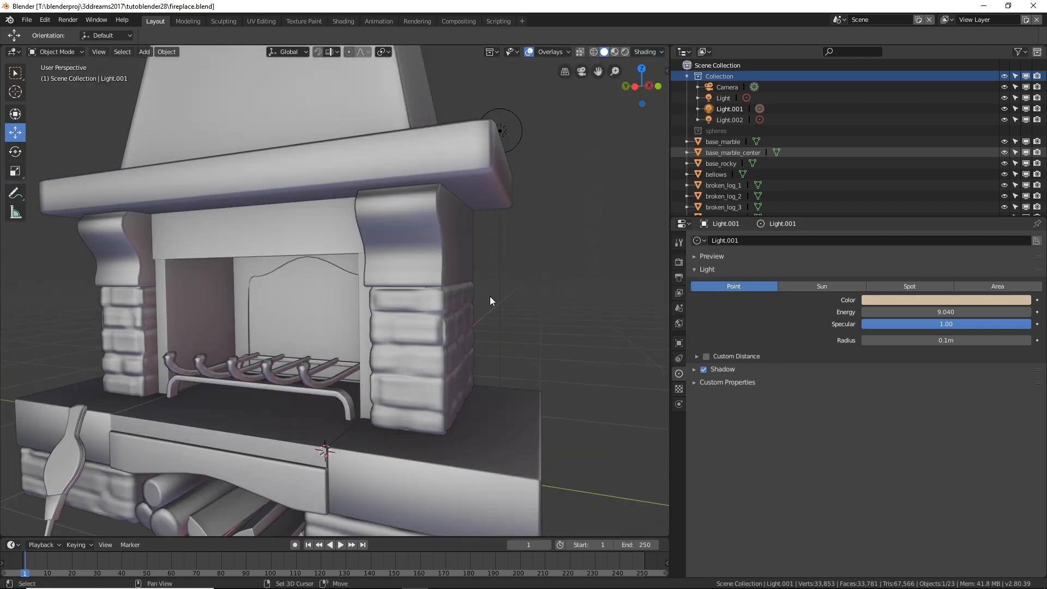
# Add a cube mesh, move it up beside the fireplace and scale it down to about 0.43
pyautogui.hotkey('shift', 'a')
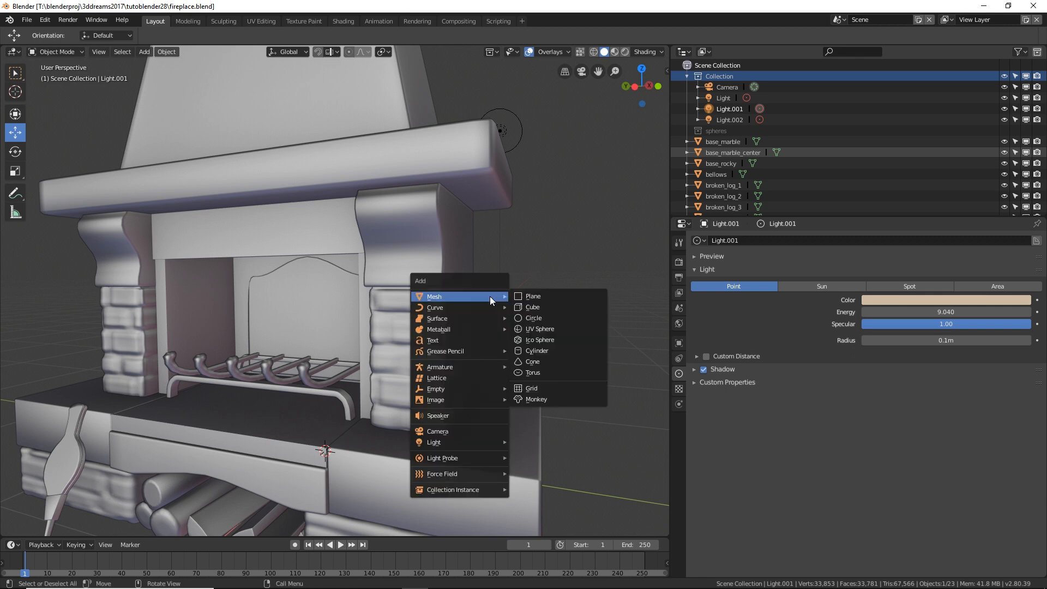
pyautogui.click(532, 307)
pyautogui.scroll(-3, 522, 333)
pyautogui.press('g')
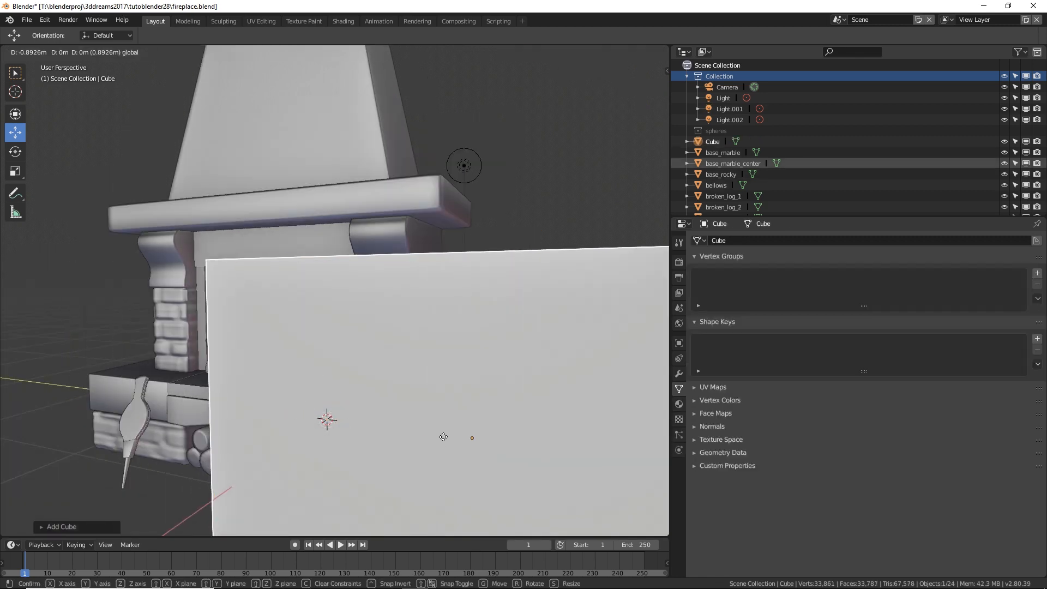
pyautogui.click(476, 282)
pyautogui.press('s')
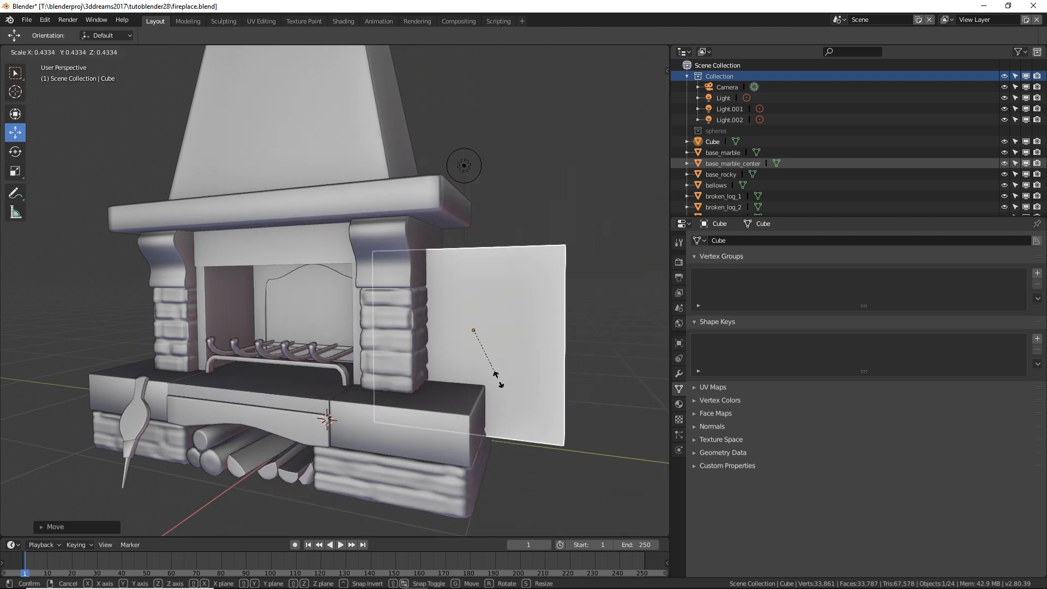
pyautogui.click(495, 375)
# Scale the cube once more and move it along the X axis next to the brick pillar
pyautogui.scroll(4, 543, 373)
pyautogui.moveTo(543, 372); pyautogui.dragTo(535, 345, button='middle')
pyautogui.press('s')
pyautogui.click(528, 357)
pyautogui.moveTo(428, 413); pyautogui.dragTo(483, 331, button='middle')
pyautogui.press('g')
pyautogui.press('x')
pyautogui.click(377, 483)
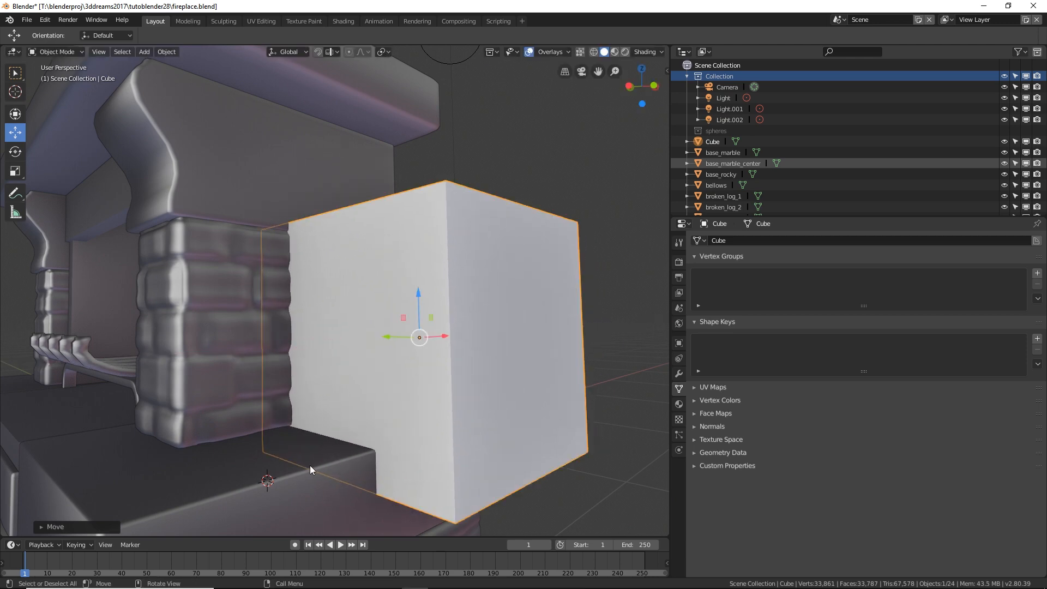
# Raise the cube along the Z axis until its underside meets the top of the marble base
pyautogui.moveTo(426, 413); pyautogui.dragTo(427, 293, button='middle')
pyautogui.press('g')
pyautogui.press('z')
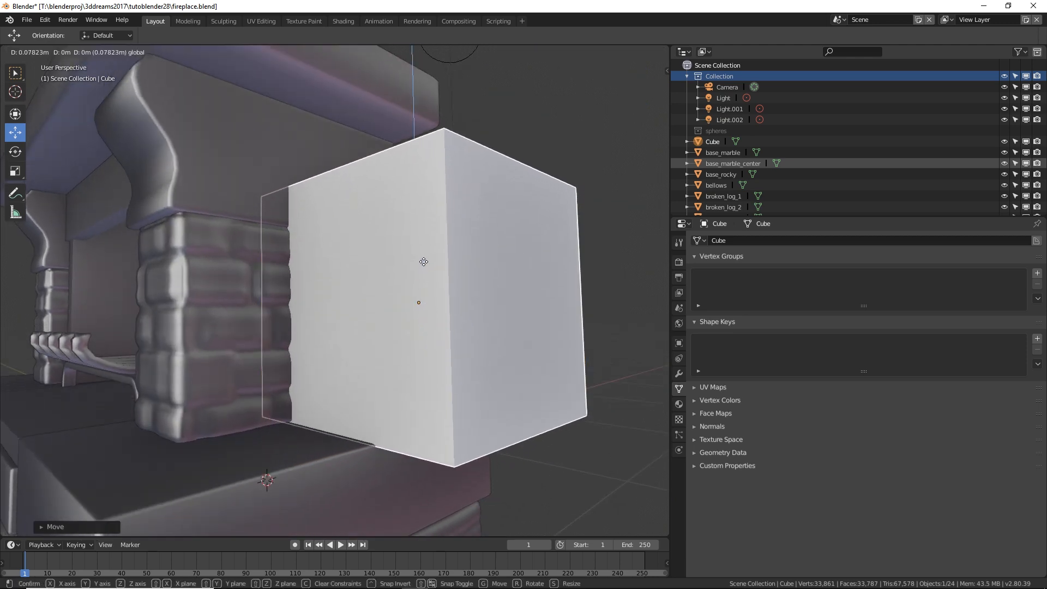
pyautogui.click(433, 308)
pyautogui.scroll(5, 431, 309)
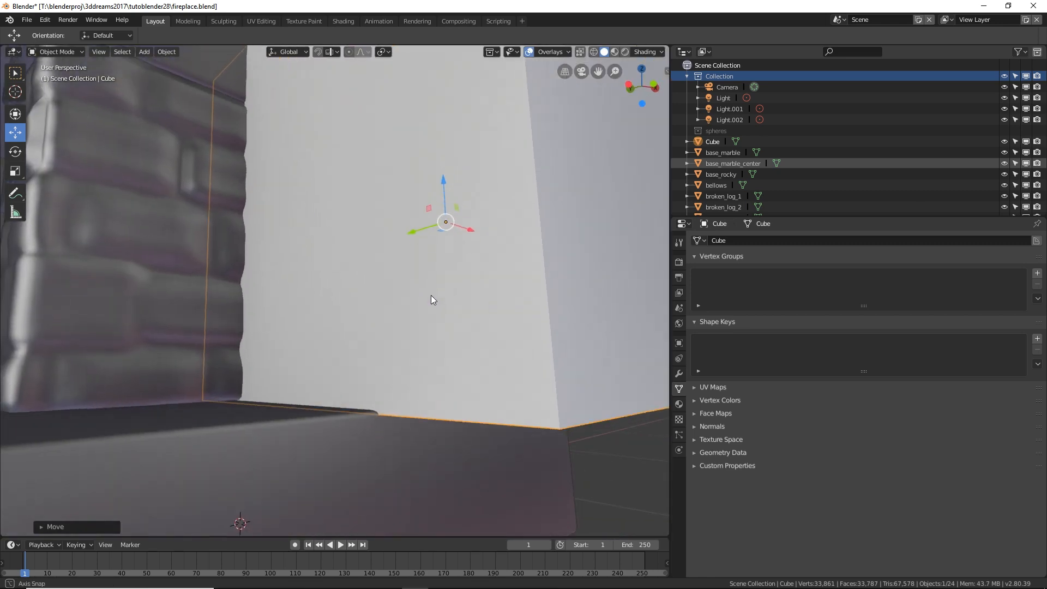
pyautogui.press('g')
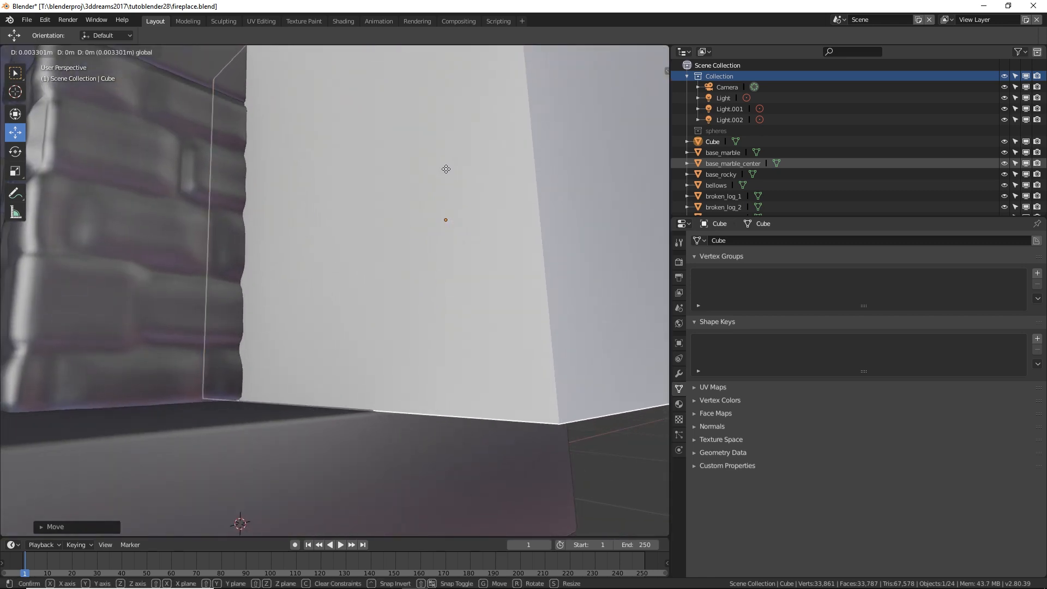
pyautogui.click(444, 176)
# Move the cube once more beside the pillar, then delete it from the scene
pyautogui.moveTo(444, 176); pyautogui.dragTo(487, 292, button='middle')
pyautogui.press('g')
pyautogui.click(599, 279)
pyautogui.scroll(-3, 503, 289)
pyautogui.press('x')
pyautogui.click(489, 279)
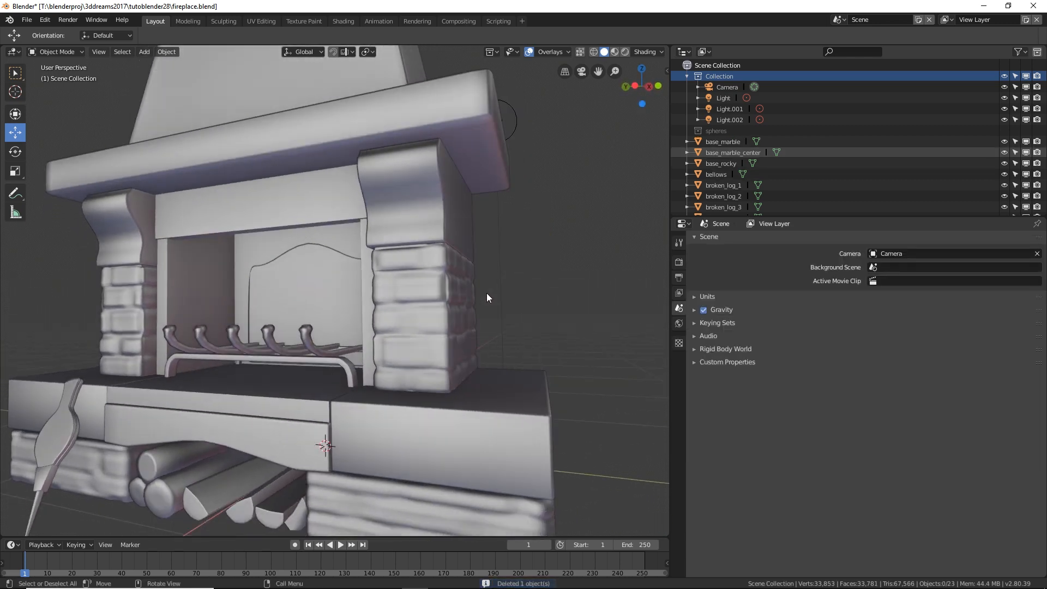
# Switch the viewport to Wireframe shading and select the sides_marble object above the brick pillar
pyautogui.scroll(-4, 488, 275)
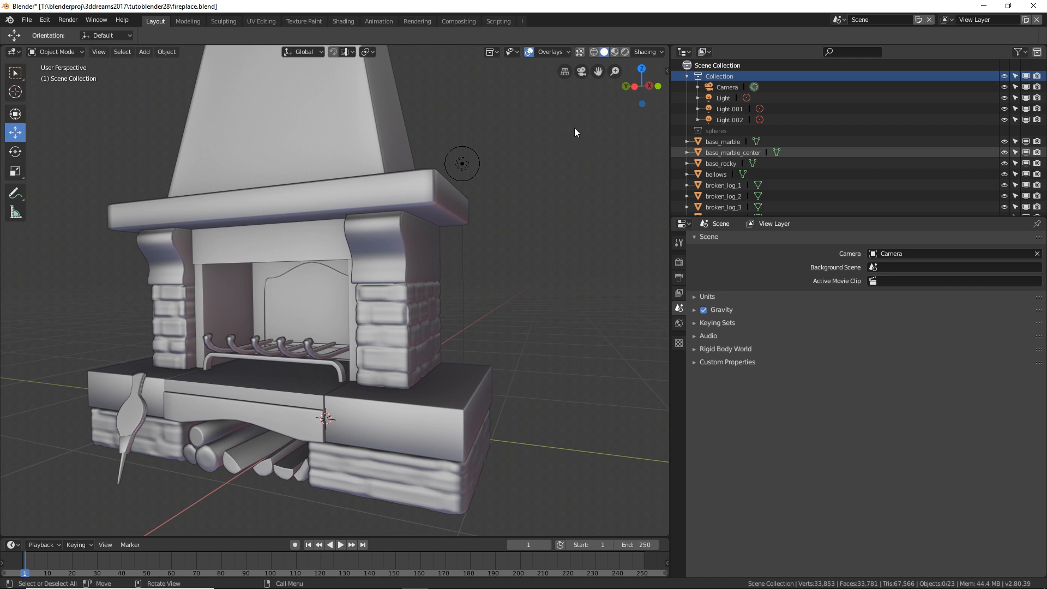
pyautogui.keyDown('shift'); pyautogui.moveTo(525, 183); pyautogui.dragTo(519, 201, button='middle'); pyautogui.keyUp('shift')
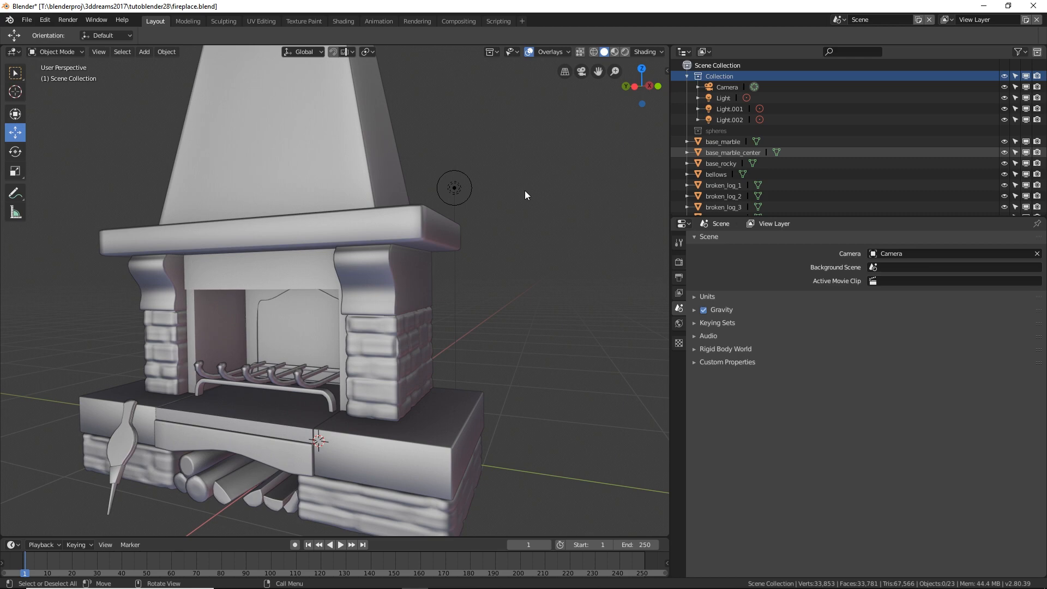
pyautogui.click(592, 51)
pyautogui.scroll(3, 382, 409)
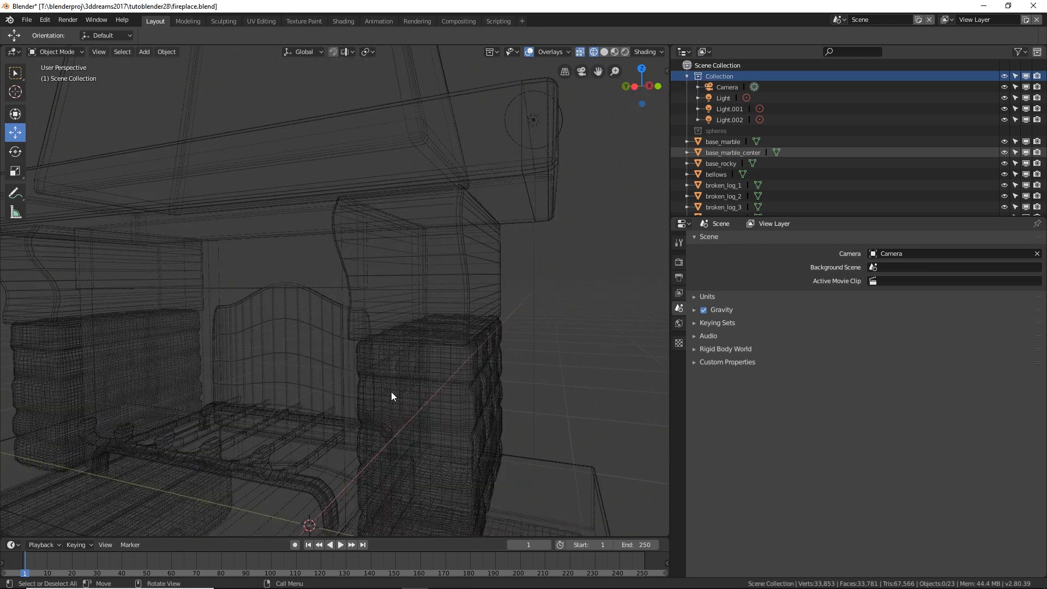
pyautogui.moveTo(392, 396); pyautogui.dragTo(379, 390, button='middle')
pyautogui.scroll(2, 398, 352)
pyautogui.moveTo(398, 352); pyautogui.dragTo(426, 269, button='middle')
pyautogui.click(427, 269)
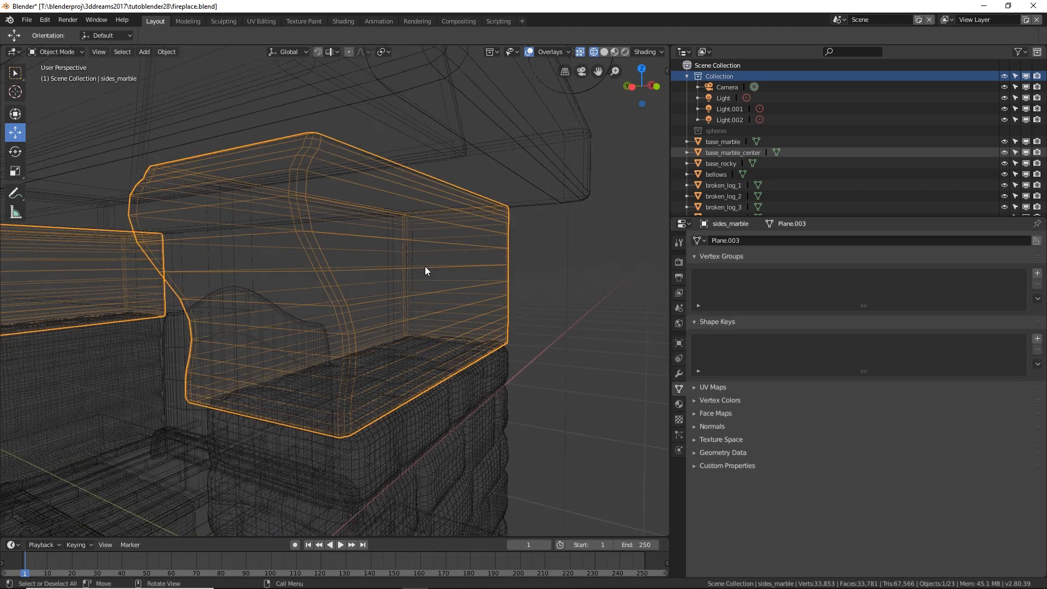
# Enter Edit Mode on sides_marble and select single vertices at its front and back edges through the wireframe
pyautogui.press('Tab')
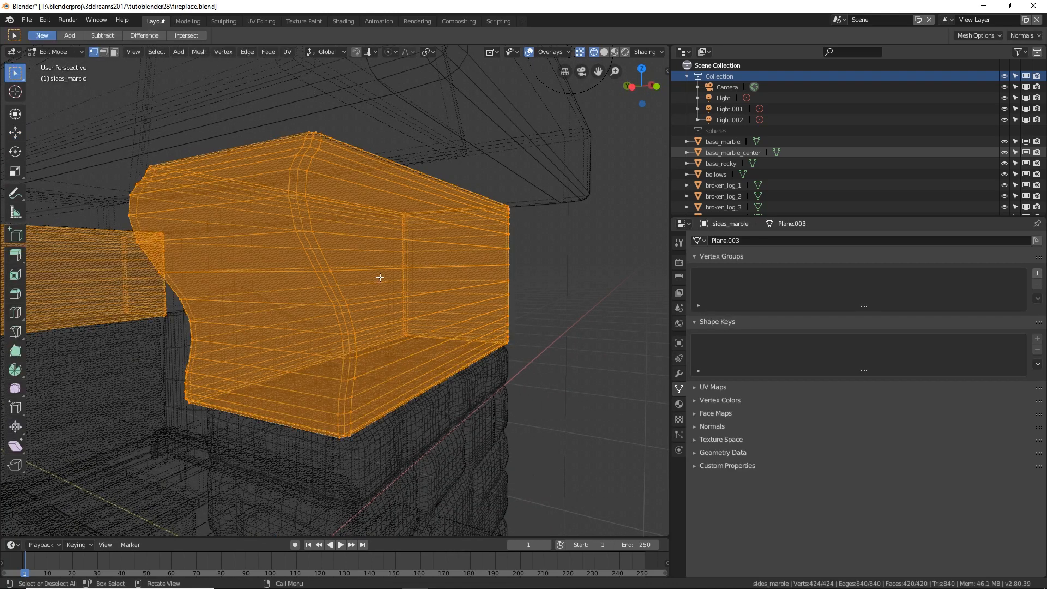
pyautogui.click(482, 271)
pyautogui.scroll(2, 389, 298)
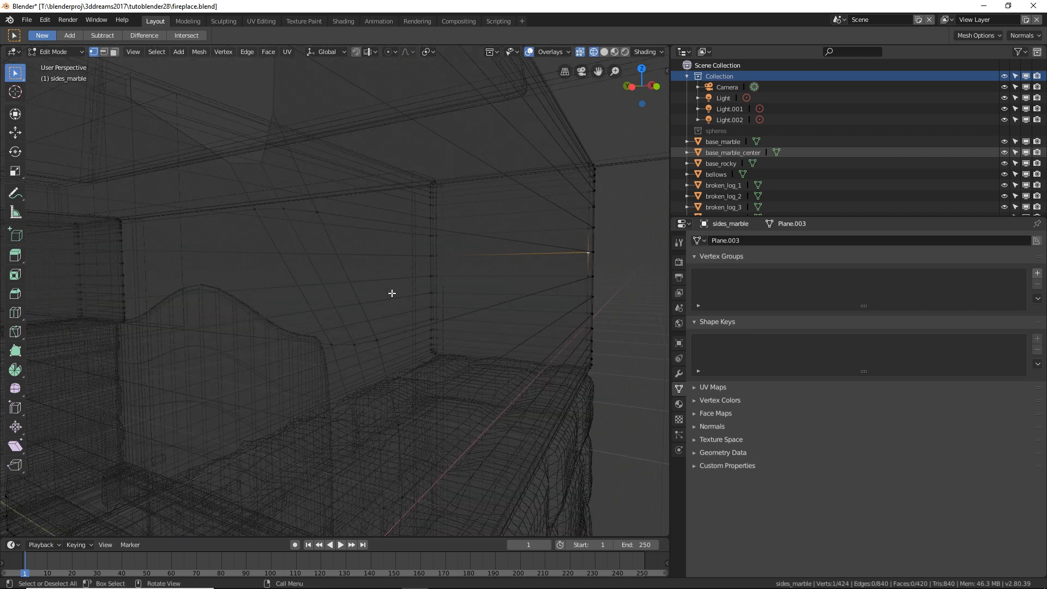
pyautogui.click(314, 211)
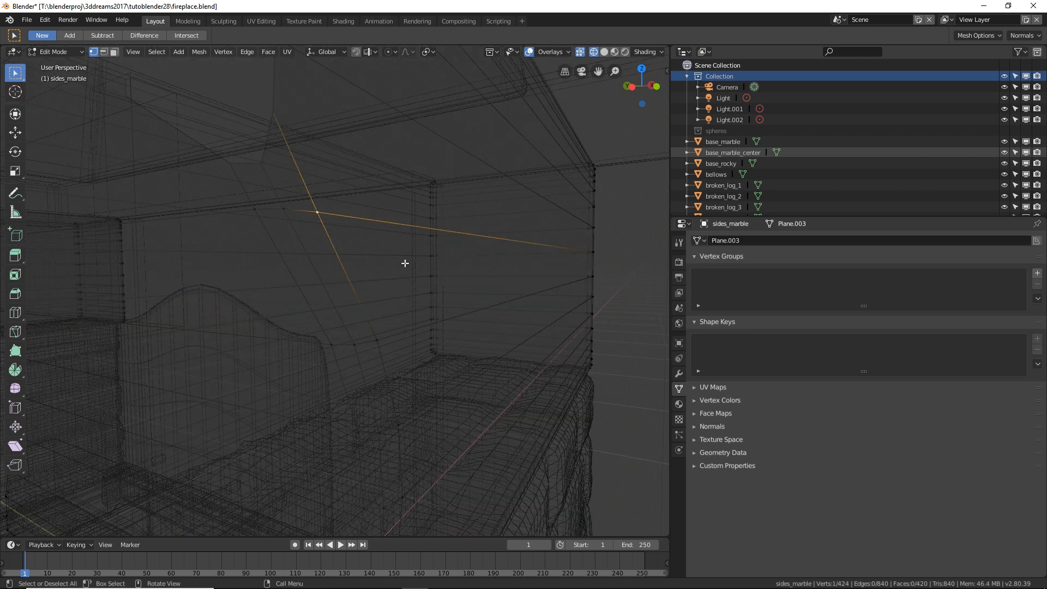
pyautogui.click(435, 253)
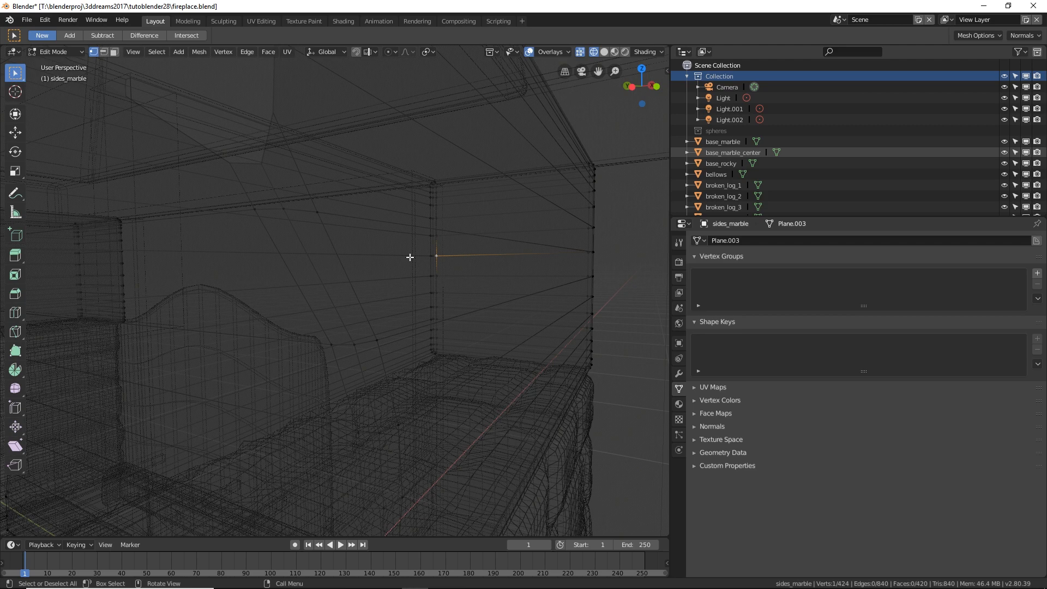
pyautogui.click(318, 215)
pyautogui.scroll(-2, 451, 291)
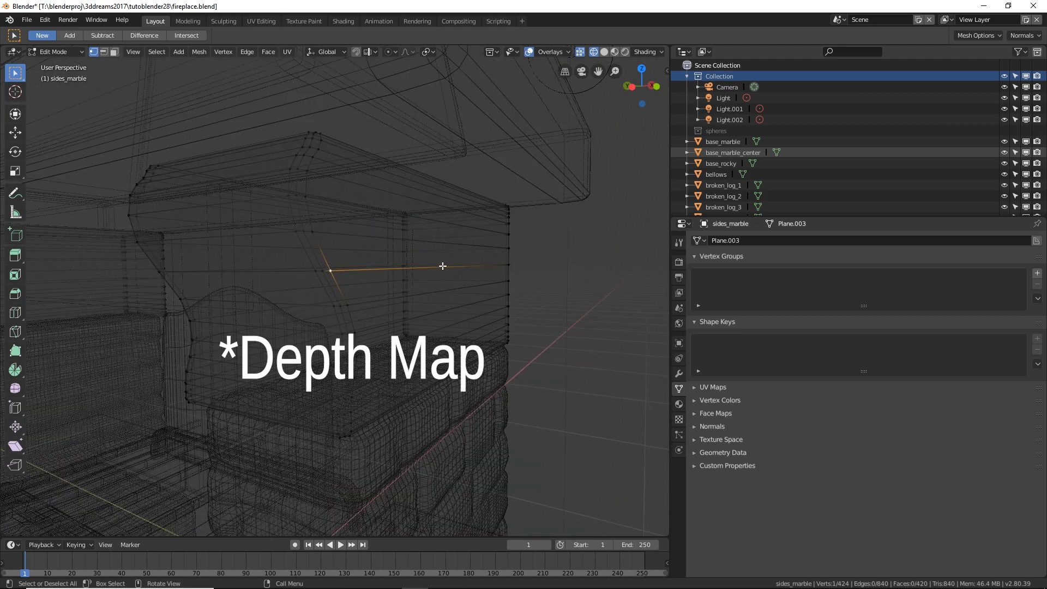
pyautogui.scroll(3, 348, 283)
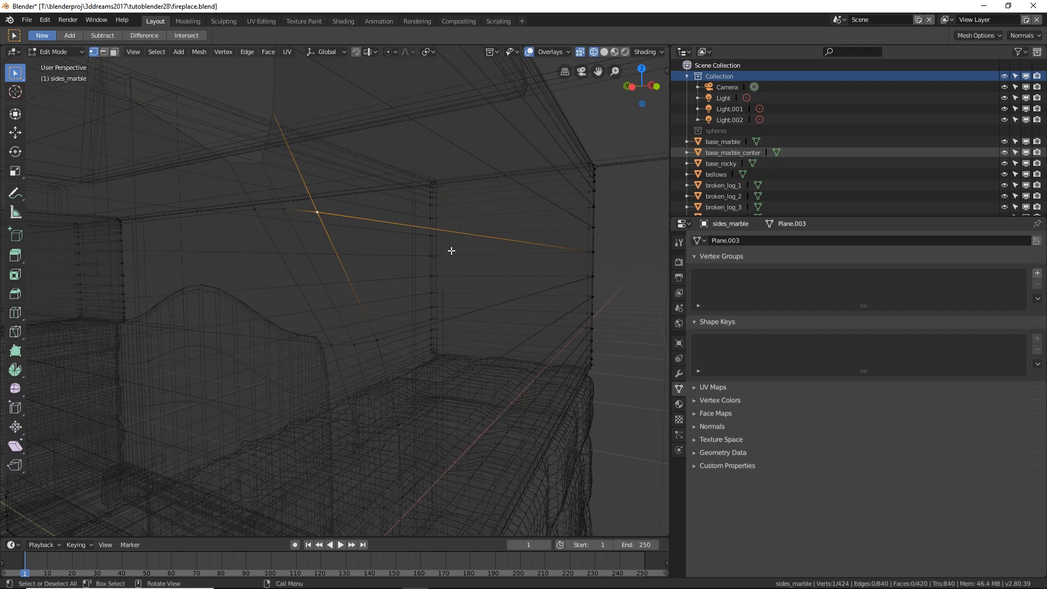
# Try selecting vertices at the bottom and rear edge of sides_marble from a different viewing angle
pyautogui.scroll(-4, 436, 300)
pyautogui.moveTo(435, 301); pyautogui.dragTo(448, 292, button='middle')
pyautogui.scroll(1, 449, 293)
pyautogui.scroll(3, 449, 343)
pyautogui.click(476, 314)
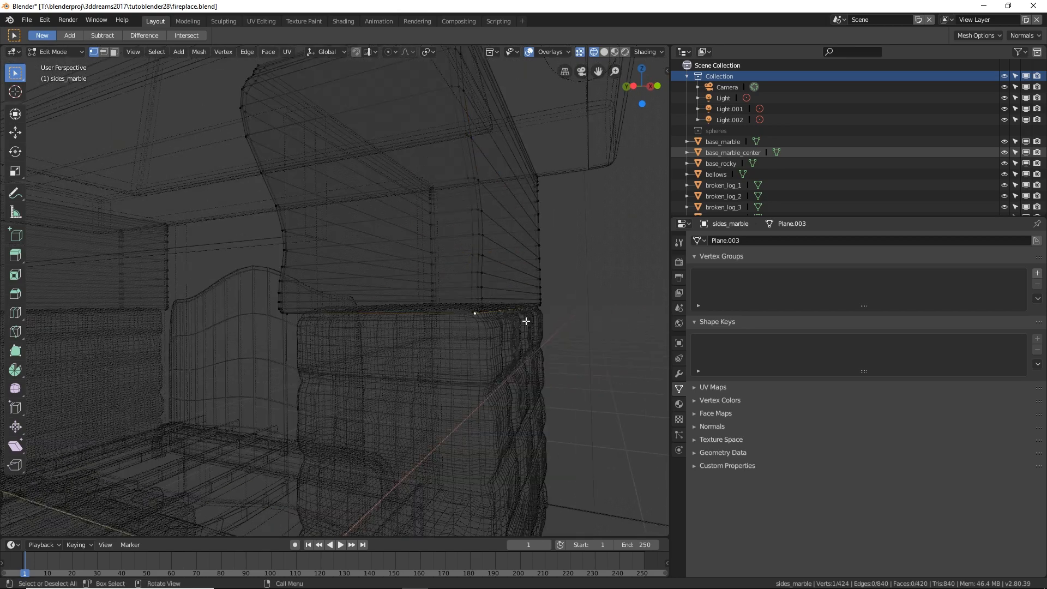
pyautogui.scroll(5, 502, 311)
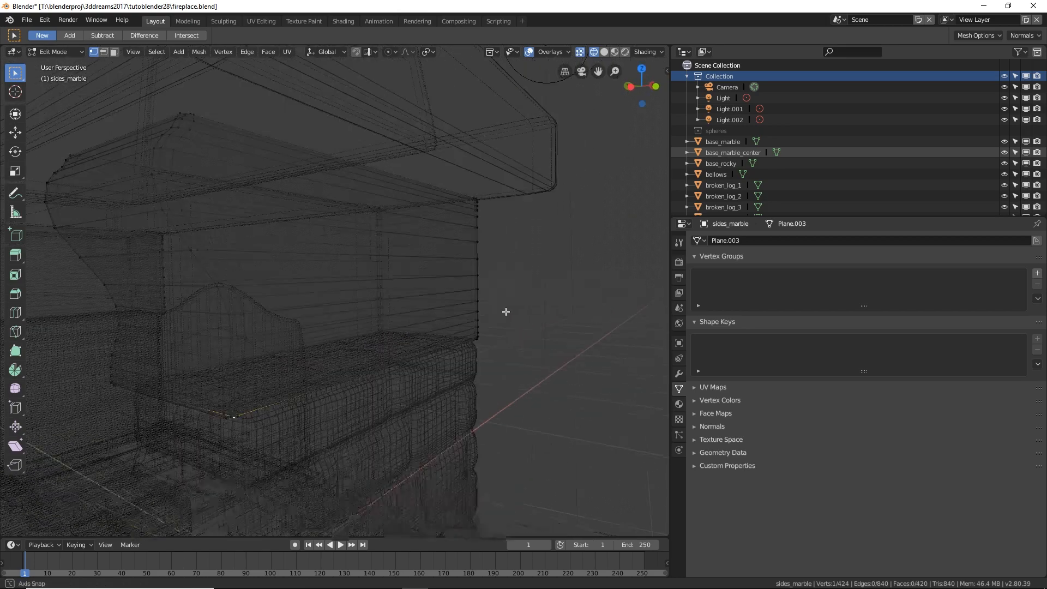
pyautogui.click(432, 245)
pyautogui.click(438, 256)
pyautogui.click(443, 237)
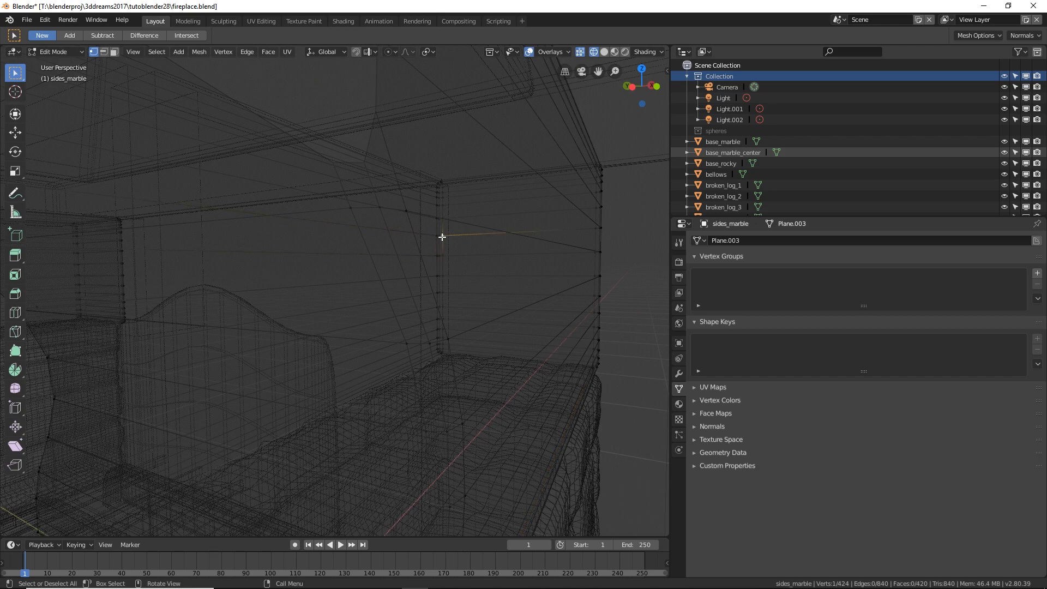
pyautogui.scroll(-3, 442, 236)
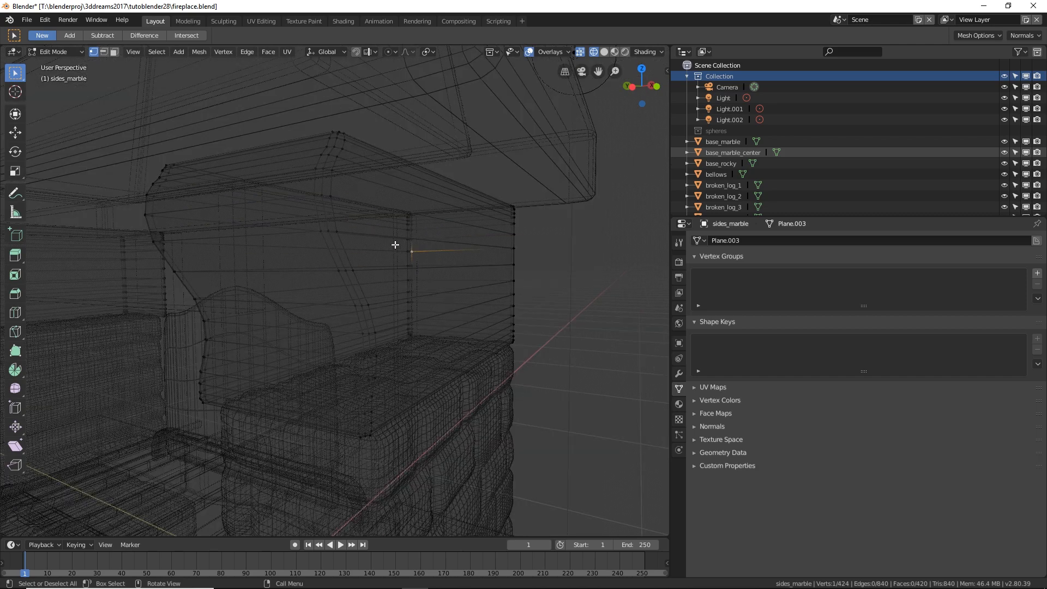
# Toggle X-ray off and on to compare the wireframe display, and select a vertex on the side of sides_marble
pyautogui.click(580, 52)
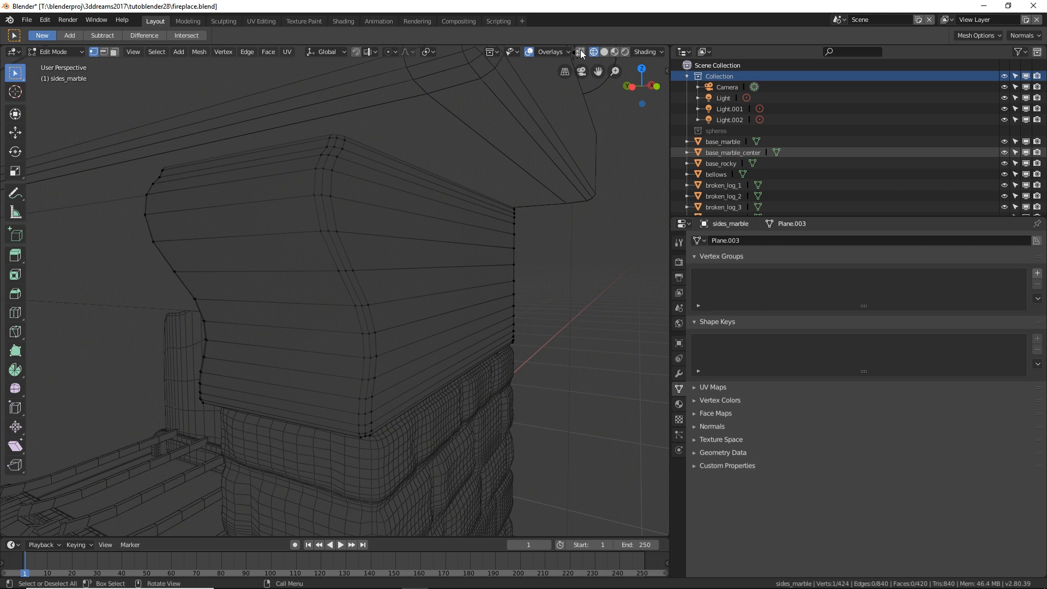
pyautogui.click(580, 52)
pyautogui.click(580, 52)
pyautogui.click(580, 52)
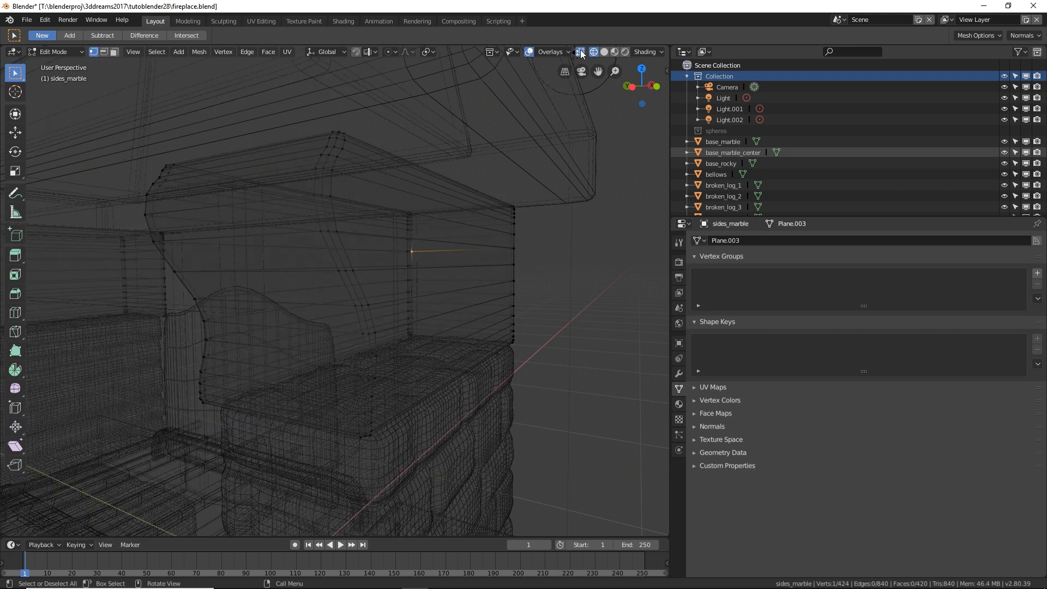
pyautogui.click(338, 231)
pyautogui.hotkey('alt', 'z')
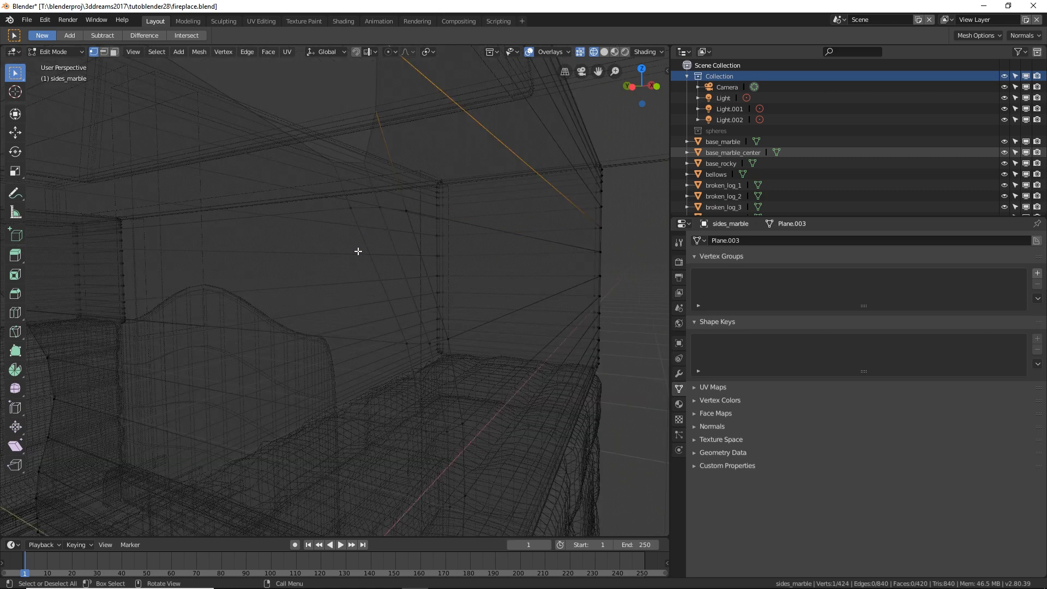
pyautogui.hotkey('alt', 'z')
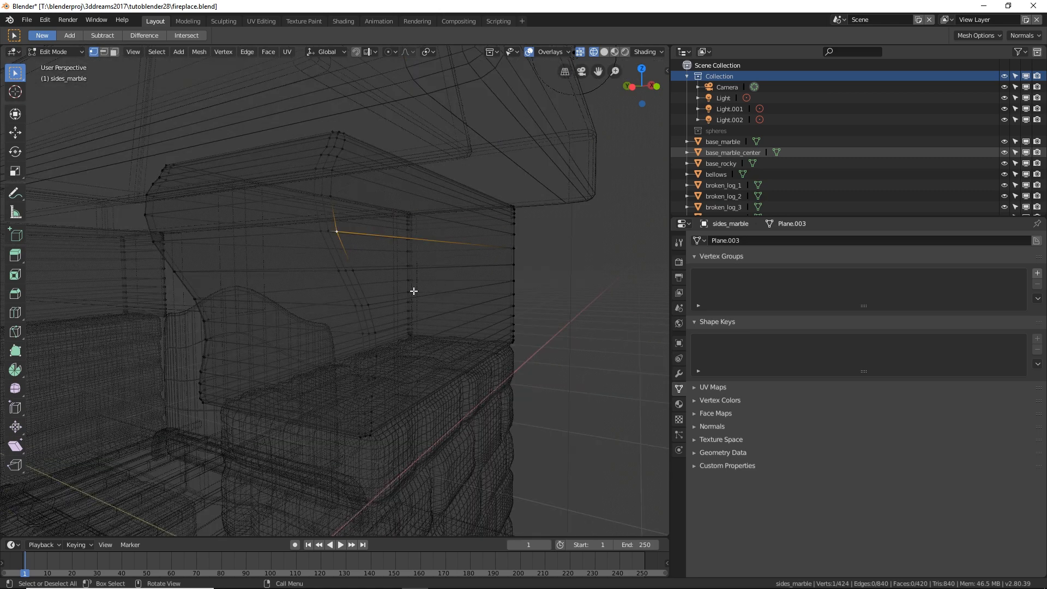
# Return sides_marble to Object Mode and switch the viewport back to Solid shading
pyautogui.press('Tab')
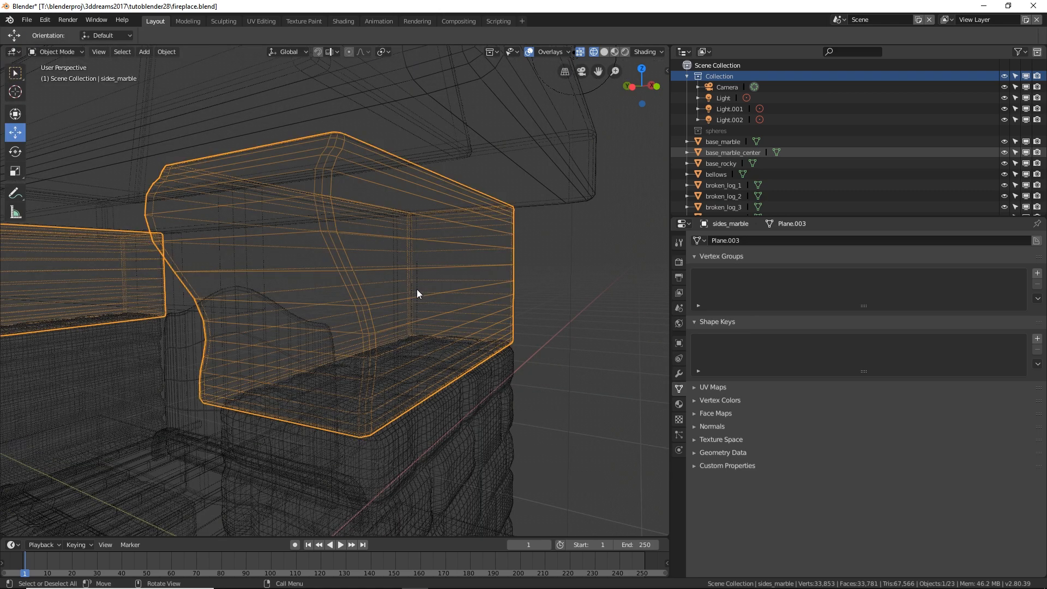
pyautogui.click(604, 51)
pyautogui.scroll(-6, 413, 332)
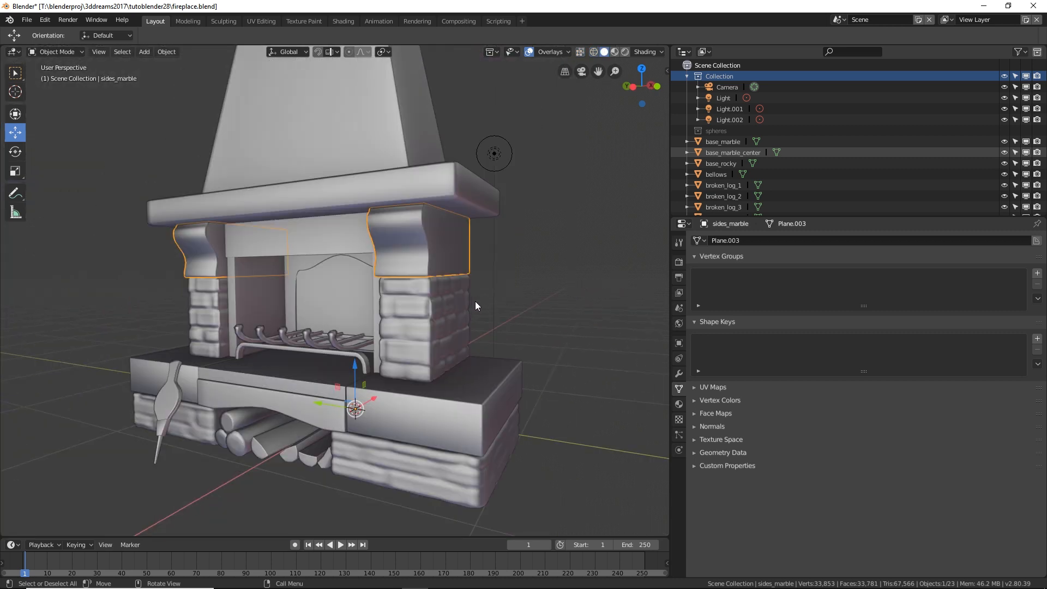
# Switch the viewport to LookDev shading to preview the fireplace materials, and deselect sides_marble
pyautogui.keyDown('shift'); pyautogui.moveTo(495, 267); pyautogui.dragTo(486, 273, button='middle'); pyautogui.keyUp('shift')
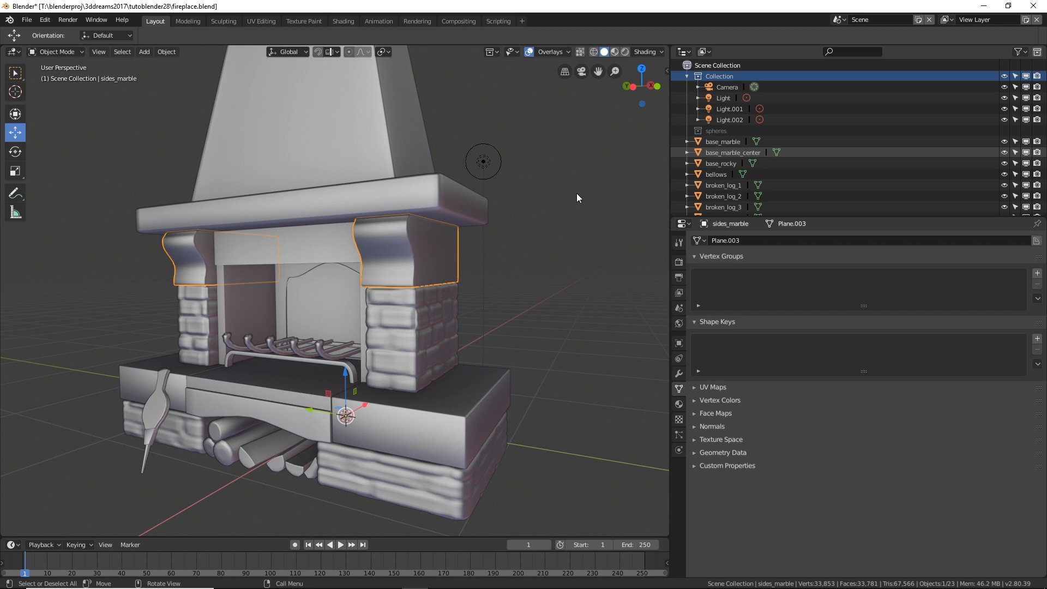
pyautogui.click(614, 51)
pyautogui.moveTo(541, 240)
pyautogui.mouseDown(button='middle')
pyautogui.moveTo(532, 244)
pyautogui.moveTo(562, 241)
pyautogui.moveTo(524, 239)
pyautogui.moveTo(564, 267)
pyautogui.moveTo(536, 261)
pyautogui.moveTo(552, 283)
pyautogui.moveTo(557, 260)
pyautogui.mouseUp(button='middle')
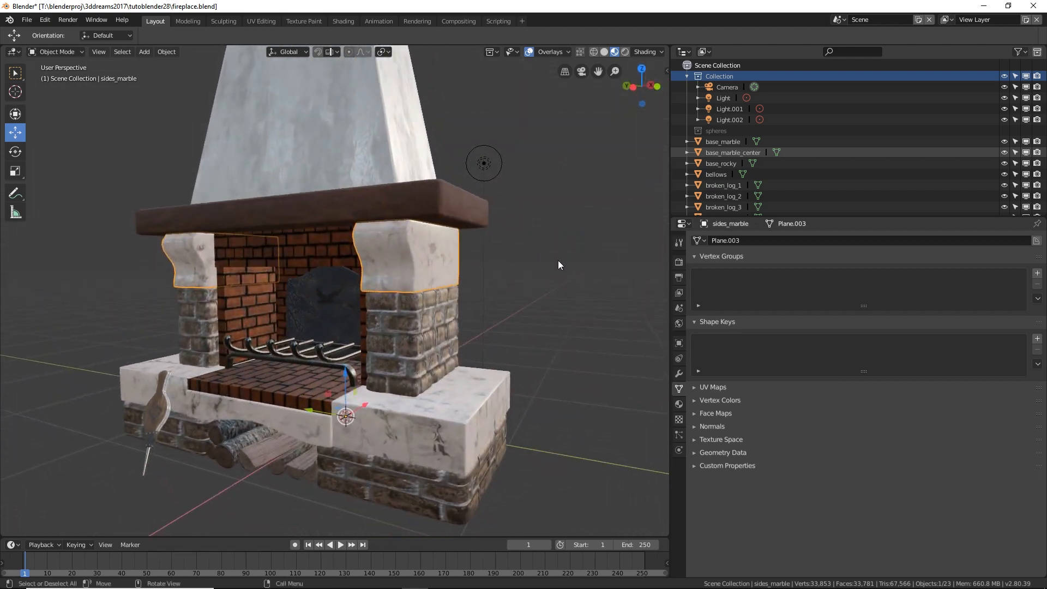
pyautogui.click(485, 307)
pyautogui.scroll(3, 486, 302)
pyautogui.moveTo(485, 302); pyautogui.dragTo(487, 234, button='middle')
pyautogui.scroll(-5, 504, 304)
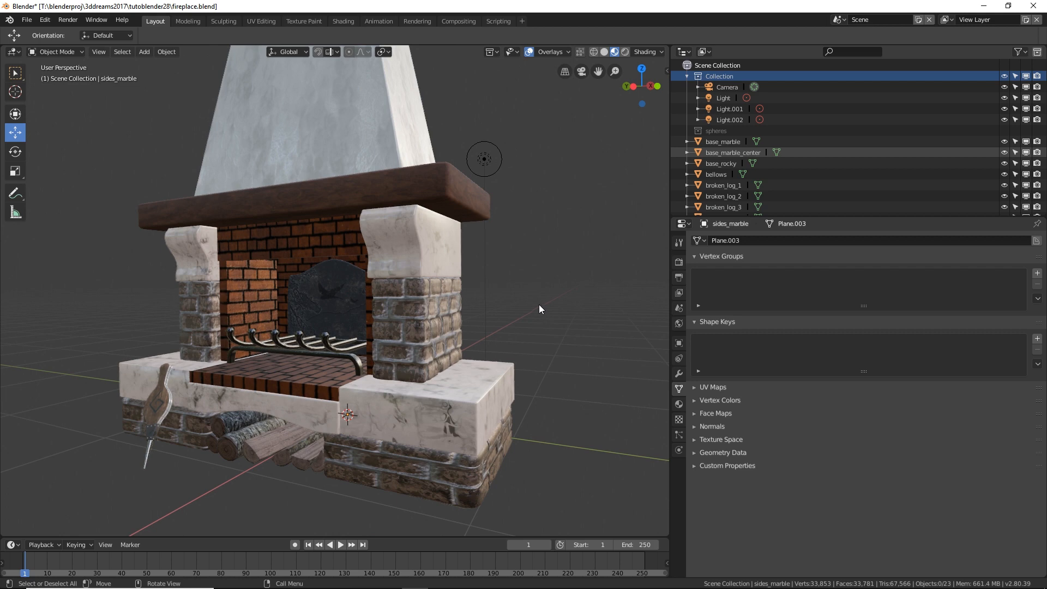
# Toggle Scene World and Scene Lights on and off in turn to compare the LookDev lighting
pyautogui.click(646, 52)
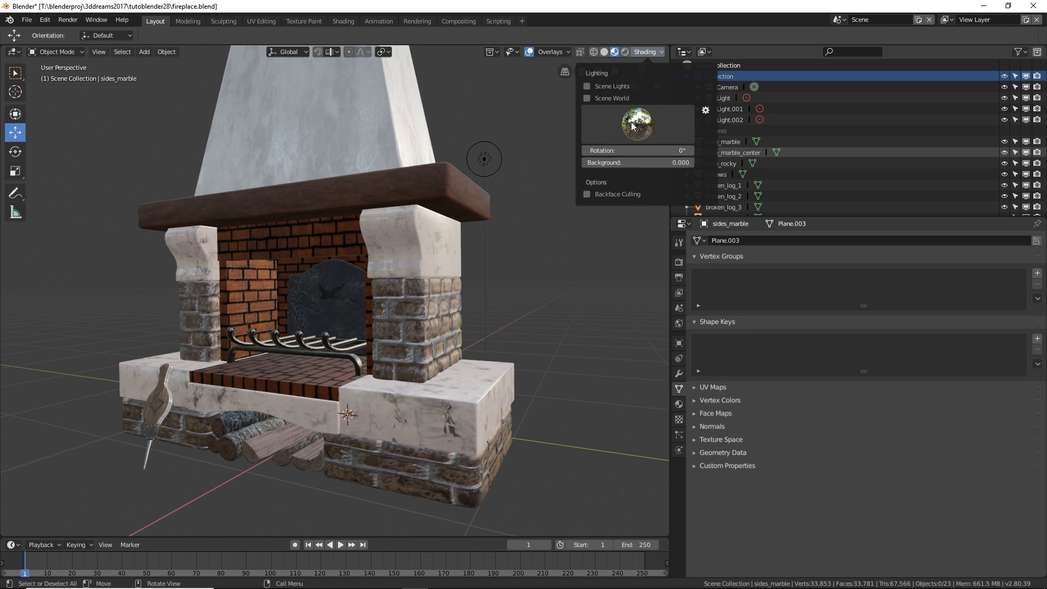
pyautogui.click(587, 99)
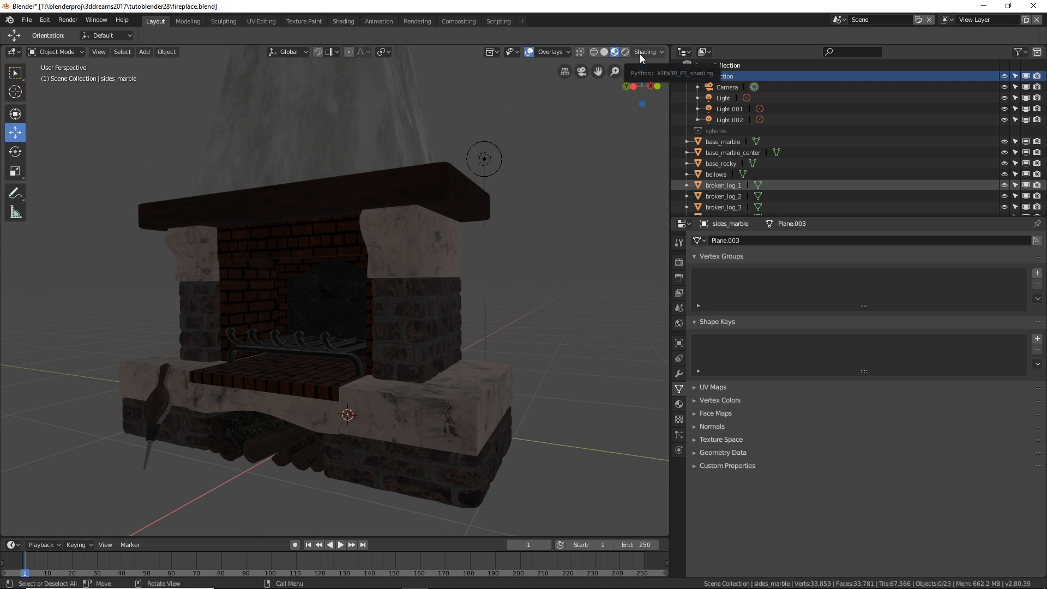
pyautogui.click(640, 53)
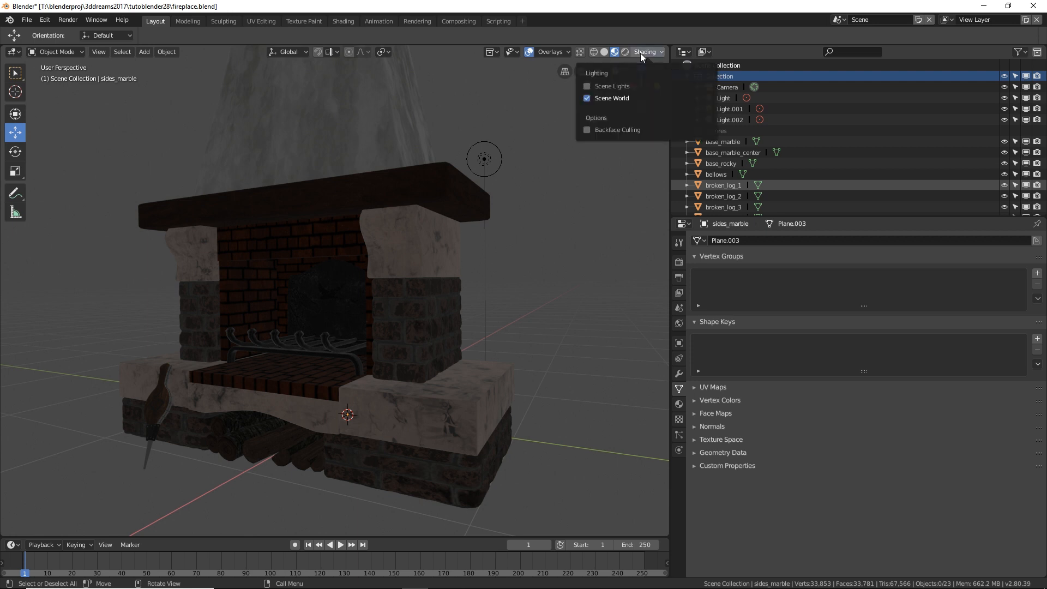
pyautogui.click(587, 98)
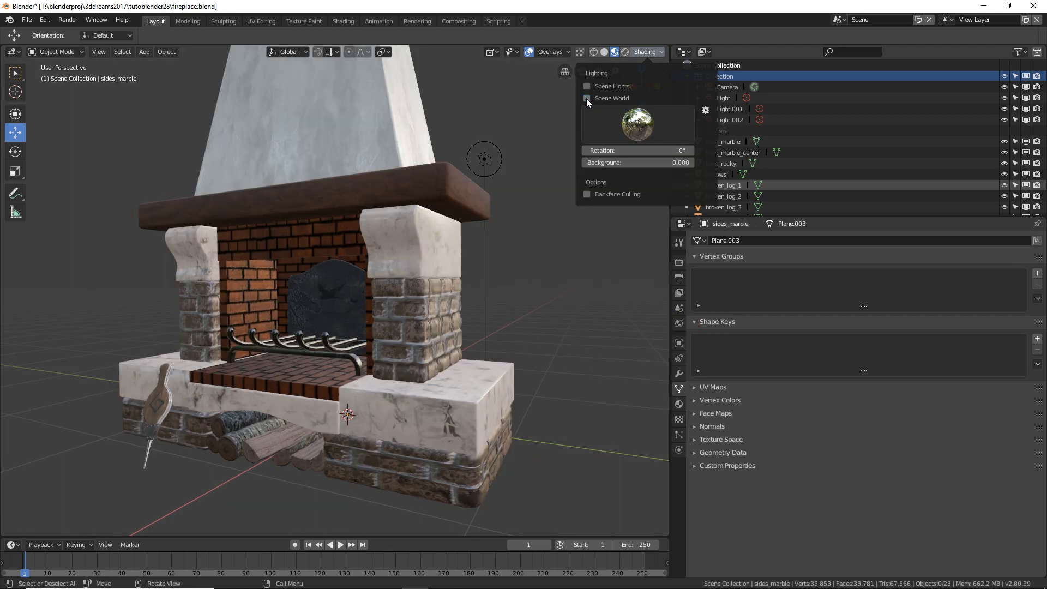
pyautogui.click(587, 87)
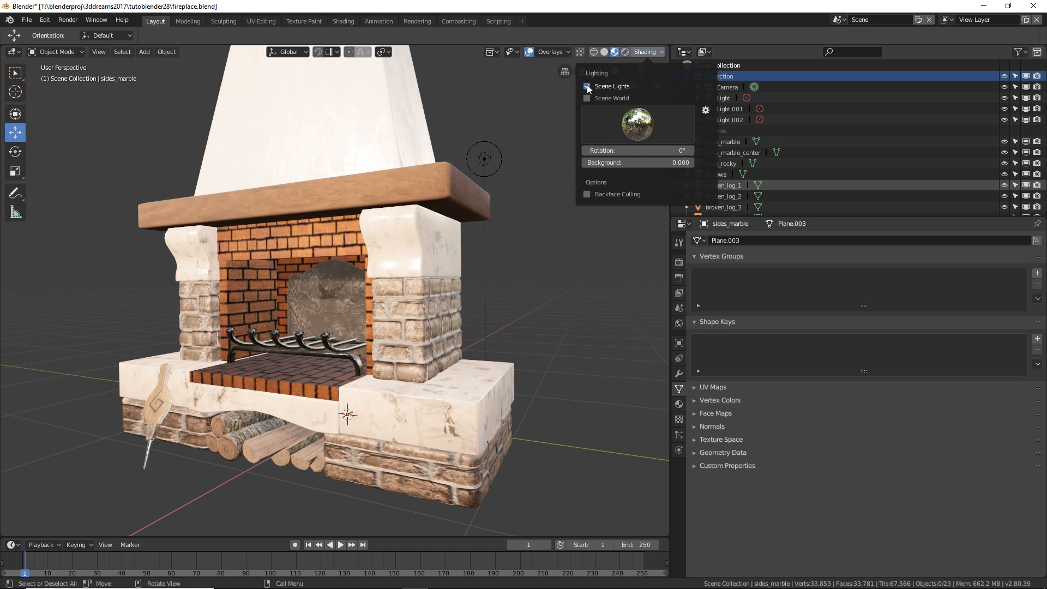
pyautogui.click(587, 86)
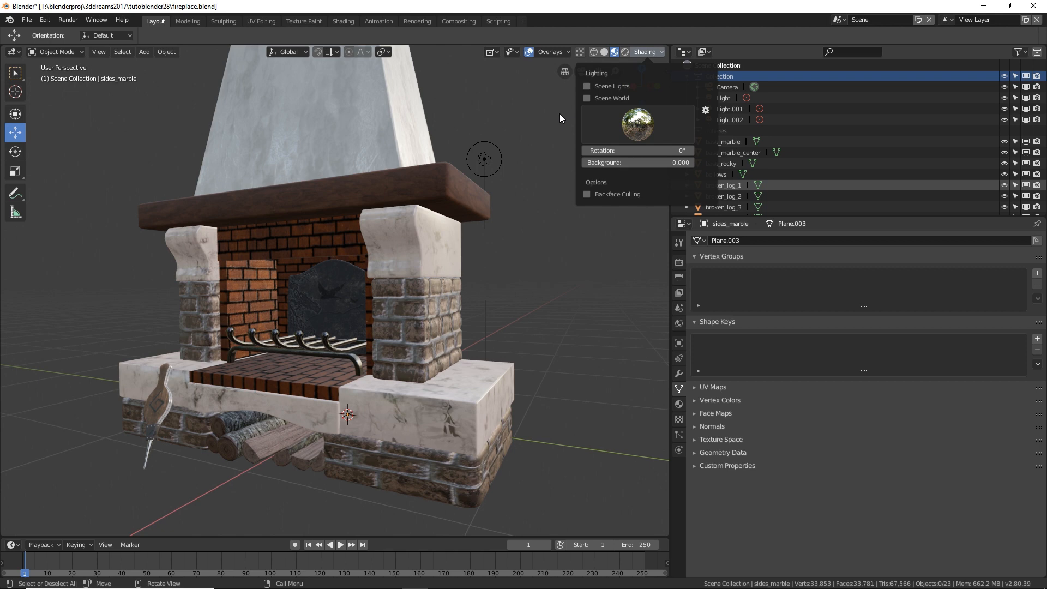
# Switch the viewport to Rendered shading and view the whole fireplace
pyautogui.keyDown('shift'); pyautogui.moveTo(537, 127); pyautogui.dragTo(539, 153, button='middle'); pyautogui.keyUp('shift')
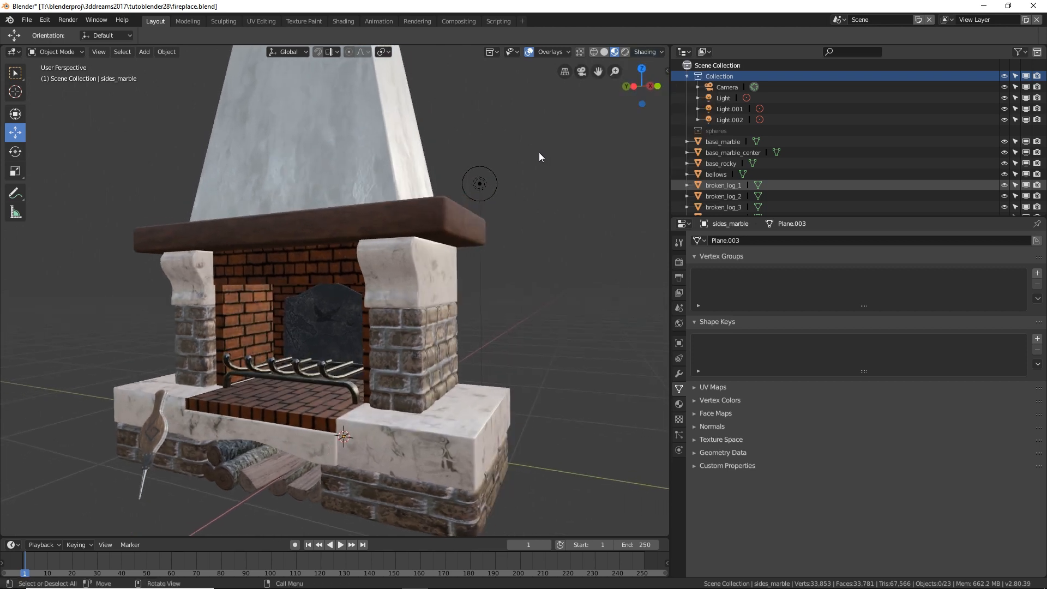
pyautogui.click(624, 51)
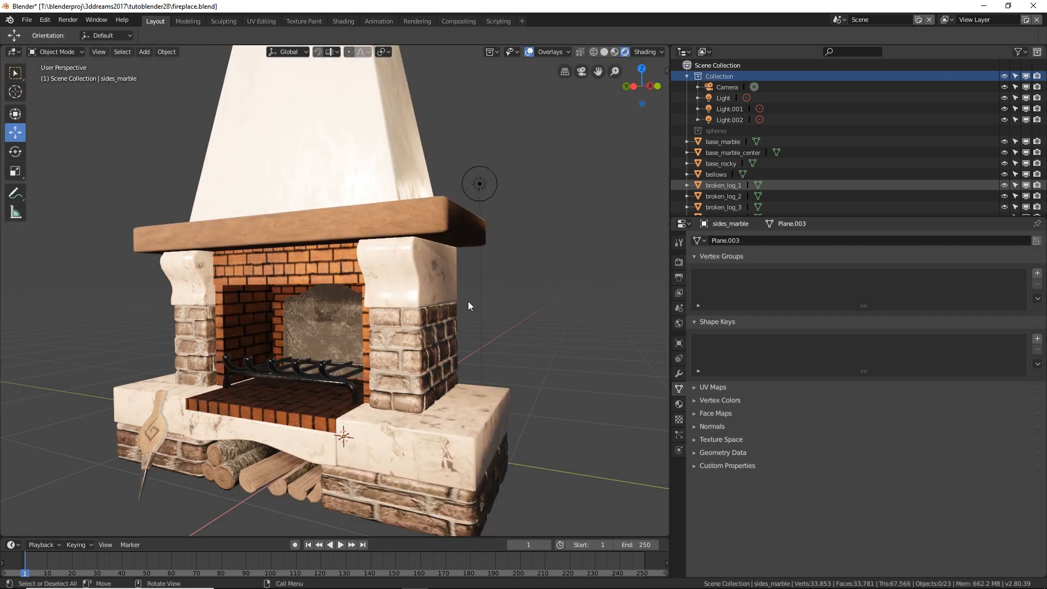
pyautogui.moveTo(468, 301); pyautogui.dragTo(474, 243, button='middle')
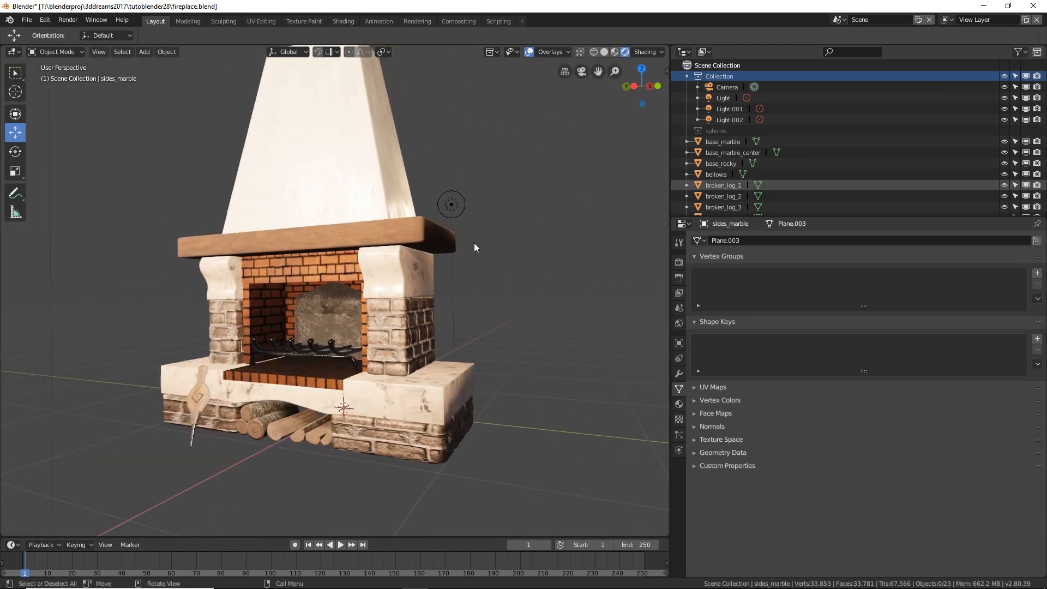
# Select Light.002 beside the chimney and move it around to change the lighting on the fireplace
pyautogui.click(474, 241)
pyautogui.press('g')
pyautogui.moveTo(452, 207)
pyautogui.mouseDown()
pyautogui.moveTo(422, 209)
pyautogui.moveTo(514, 217)
pyautogui.moveTo(464, 217)
pyautogui.mouseUp()
pyautogui.moveTo(496, 156); pyautogui.dragTo(515, 140)
pyautogui.moveTo(459, 189); pyautogui.dragTo(449, 188)
pyautogui.moveTo(470, 195); pyautogui.dragTo(483, 250, button='middle')
pyautogui.scroll(5, 479, 264)
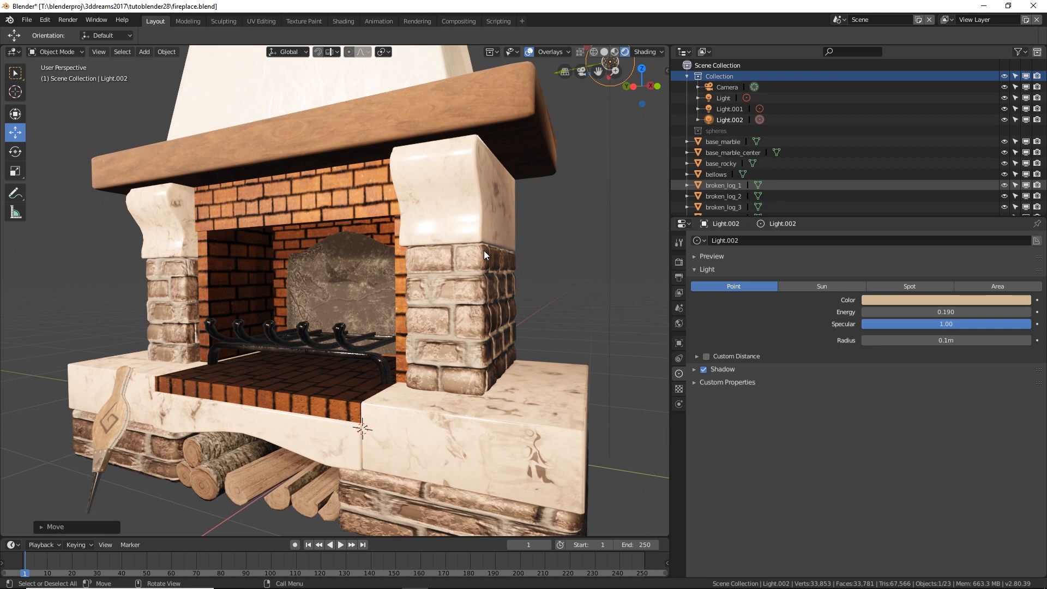
pyautogui.scroll(2, 486, 253)
# Enable Ambient Occlusion in the Eevee render settings and view the fireplace up close
pyautogui.click(679, 262)
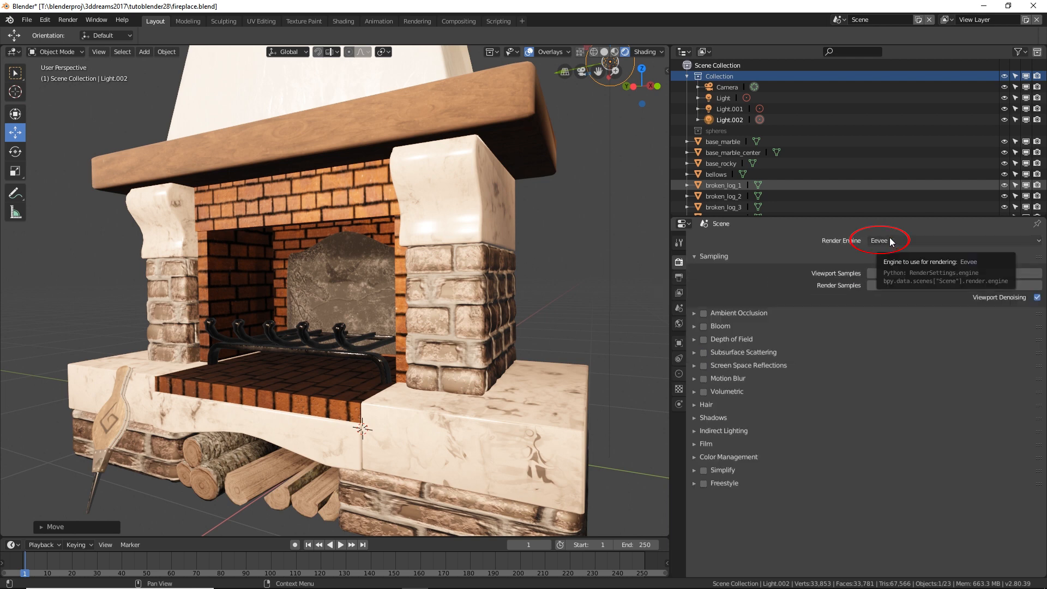
pyautogui.click(704, 314)
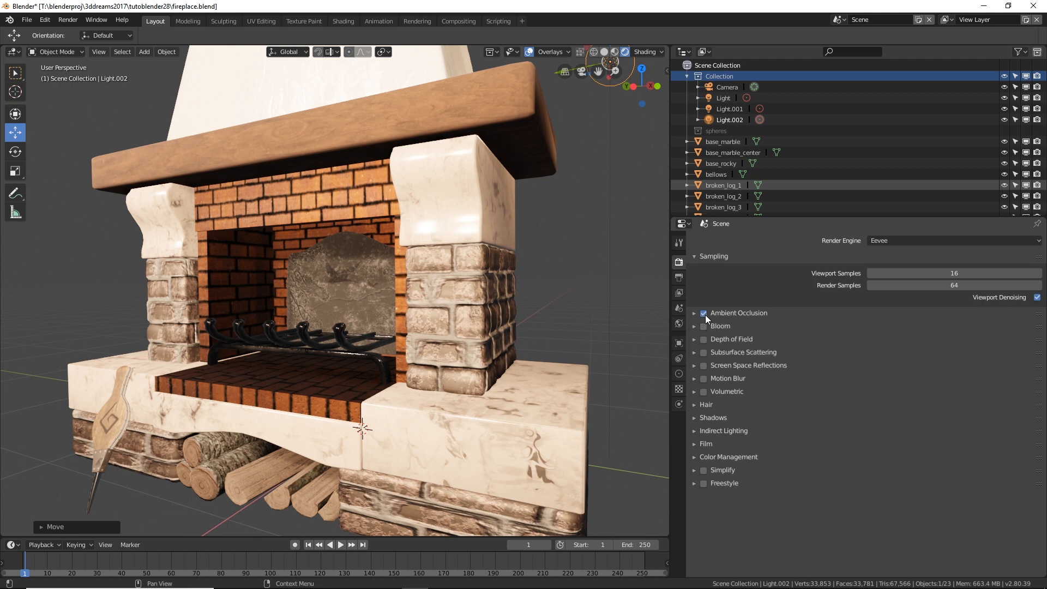
pyautogui.scroll(3, 599, 352)
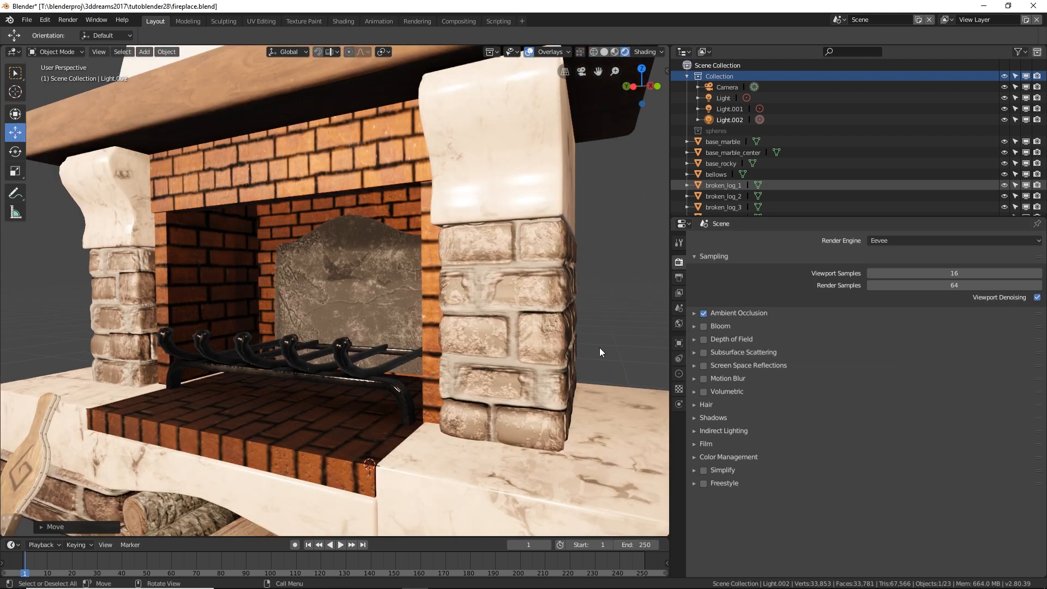
# Toggle Ambient Occlusion off and on repeatedly to compare the shadowing on the bricks
pyautogui.click(704, 313)
pyautogui.click(704, 313)
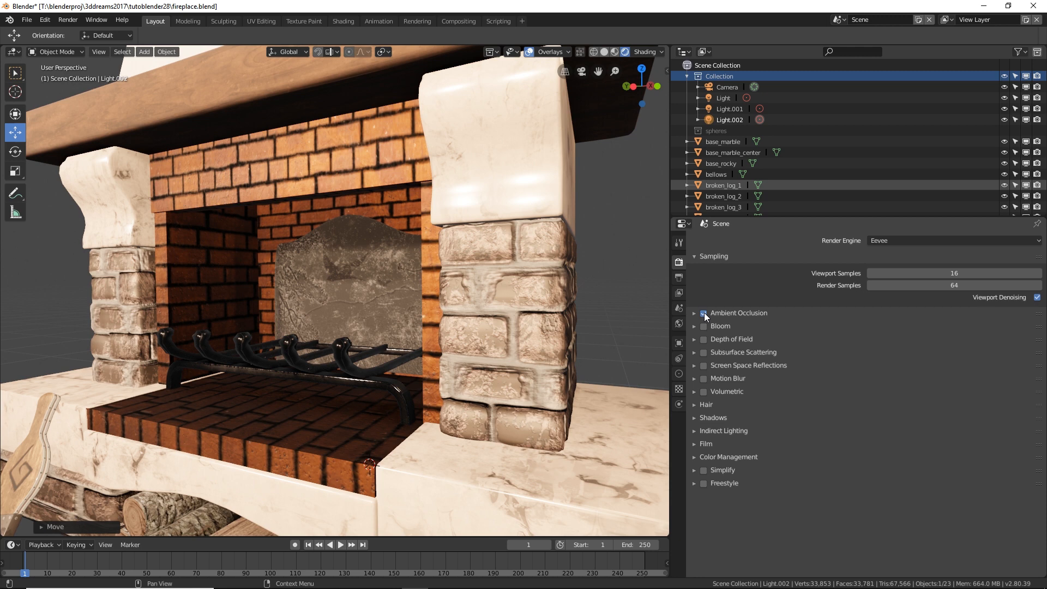
pyautogui.click(705, 312)
pyautogui.click(705, 312)
pyautogui.click(704, 313)
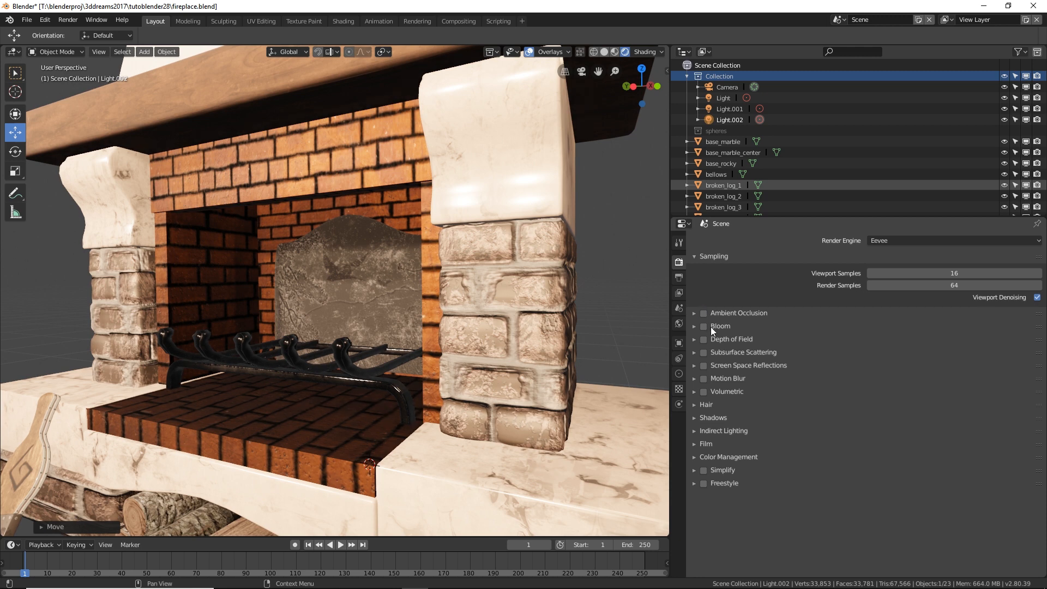
pyautogui.click(704, 312)
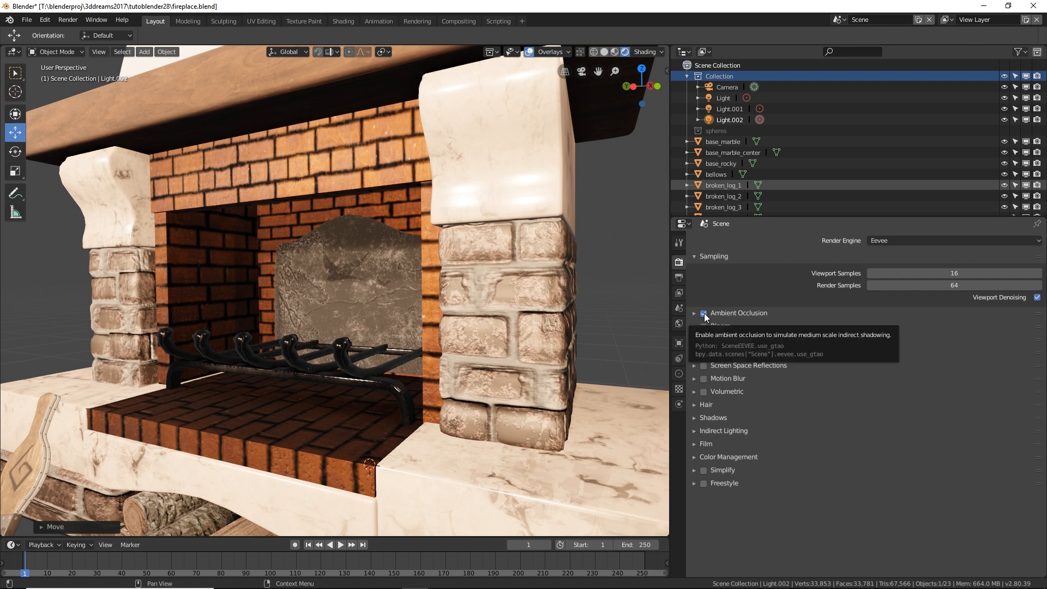
pyautogui.click(704, 313)
pyautogui.click(704, 313)
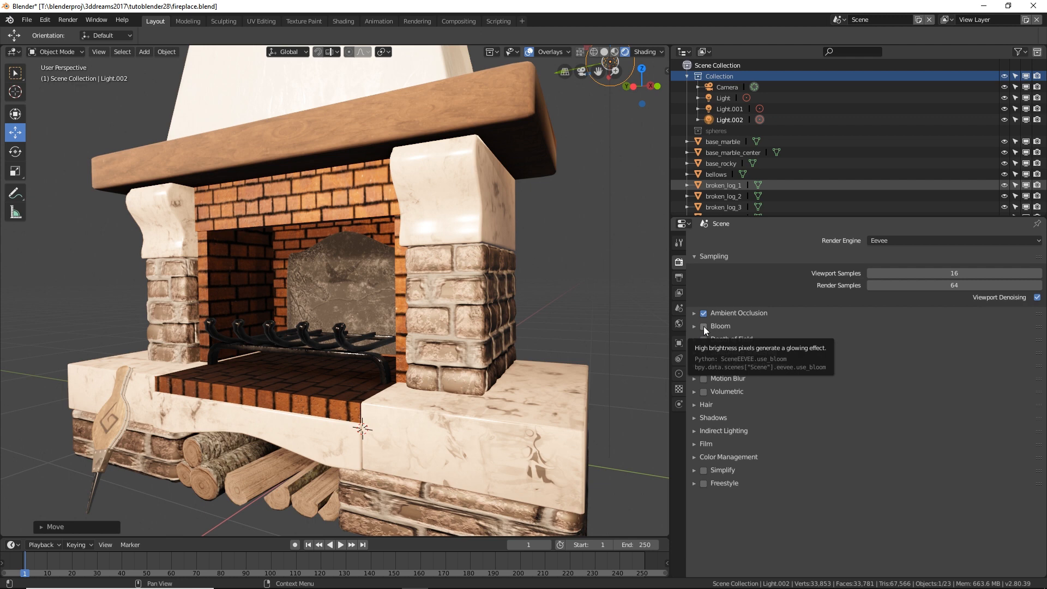
# Enable Bloom and set its Threshold to 3.011, Knee to 0.398 and Radius to 4.091
pyautogui.click(703, 326)
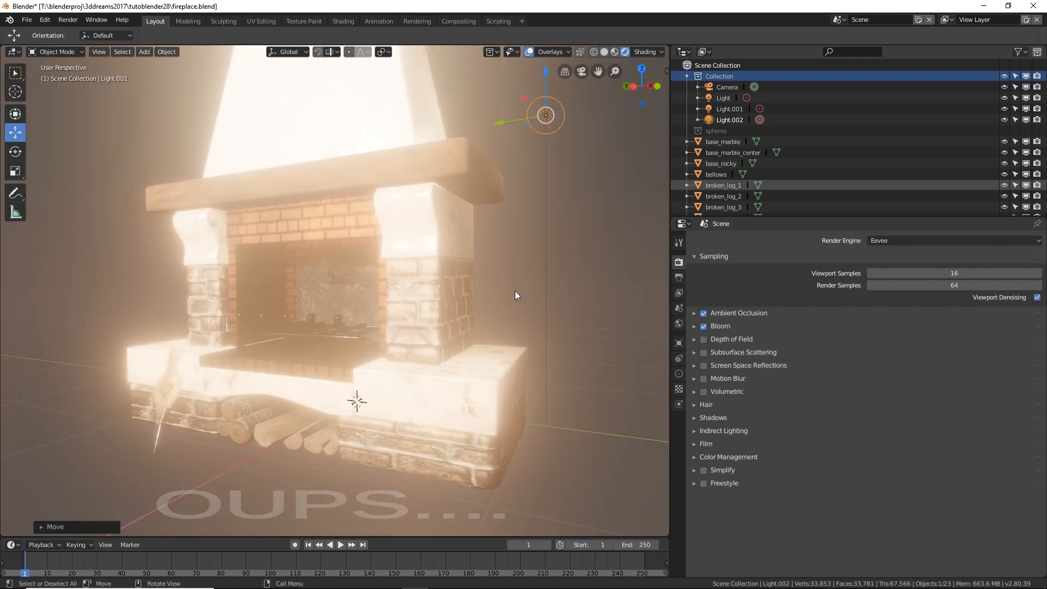
pyautogui.click(692, 326)
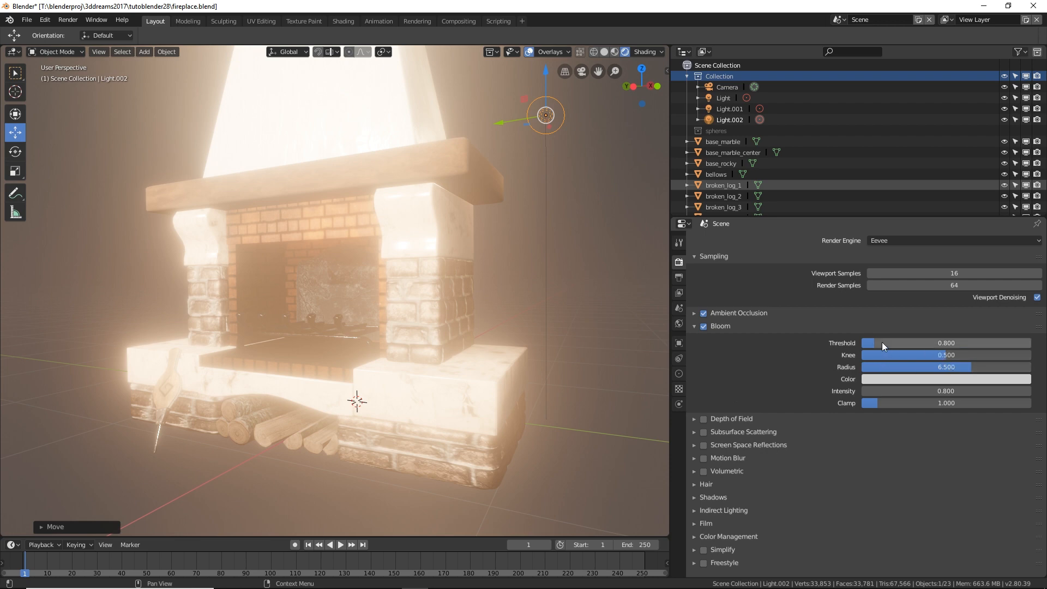
pyautogui.moveTo(956, 367); pyautogui.dragTo(914, 342)
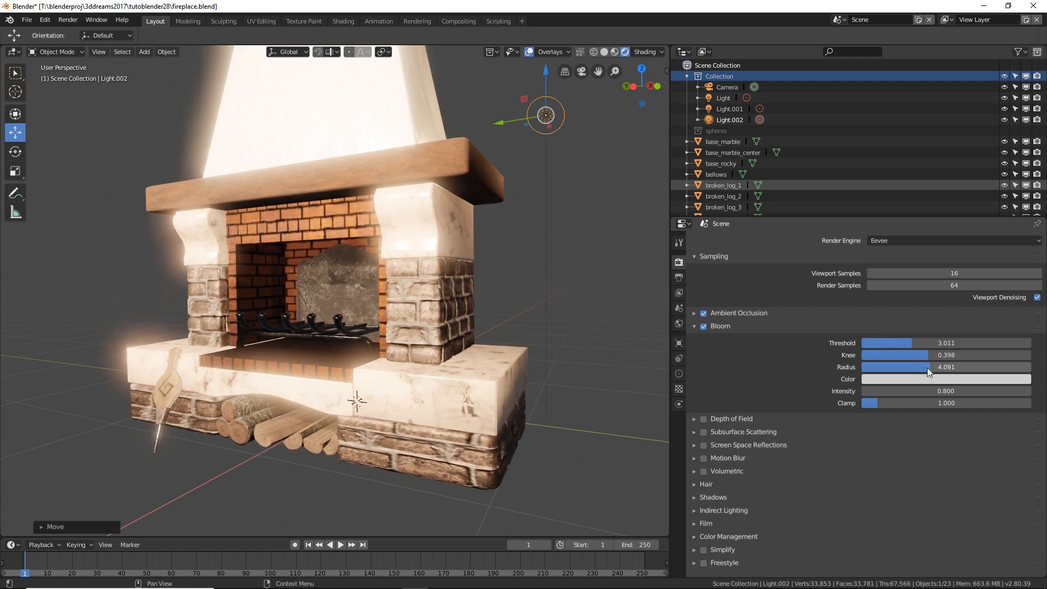
# Reduce the Bloom Intensity to 0.100 and its Threshold to 2.318, then collapse the Bloom settings
pyautogui.moveTo(951, 391); pyautogui.dragTo(918, 391)
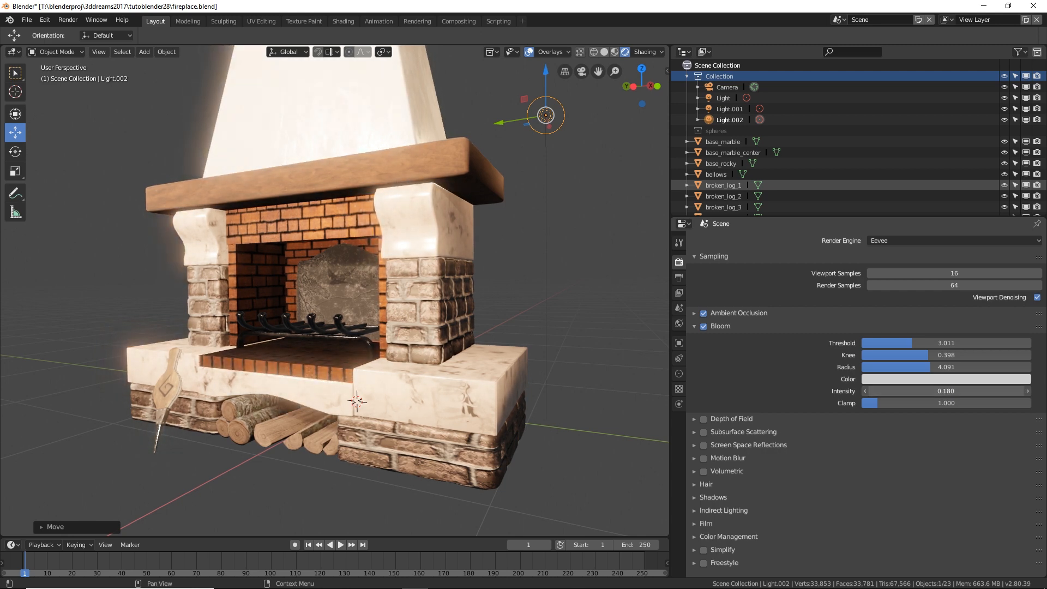
pyautogui.moveTo(905, 343); pyautogui.dragTo(883, 342)
pyautogui.moveTo(924, 391); pyautogui.dragTo(914, 391)
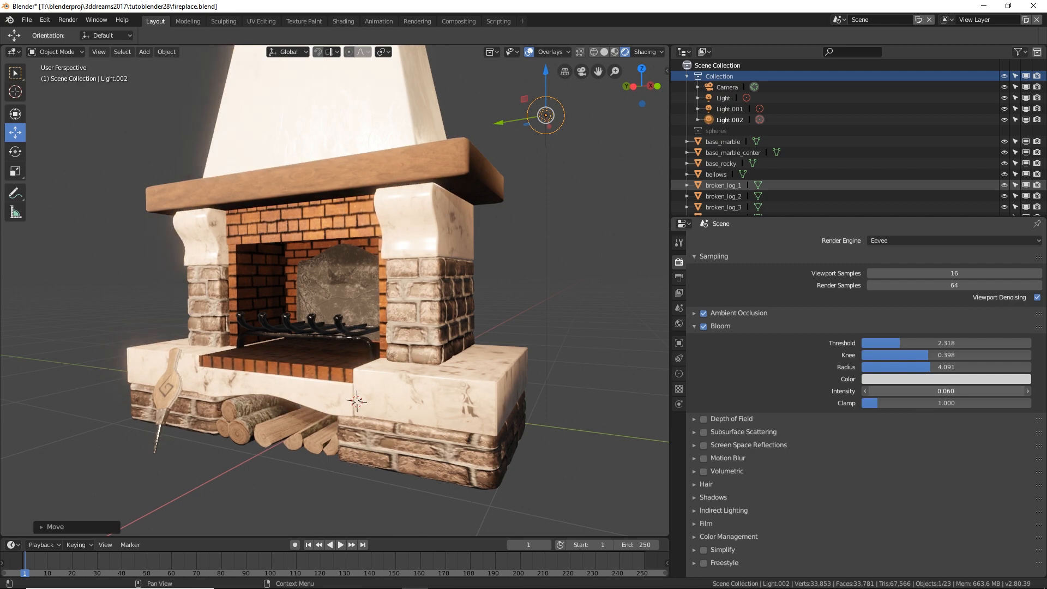
pyautogui.moveTo(529, 355); pyautogui.dragTo(415, 353, button='middle')
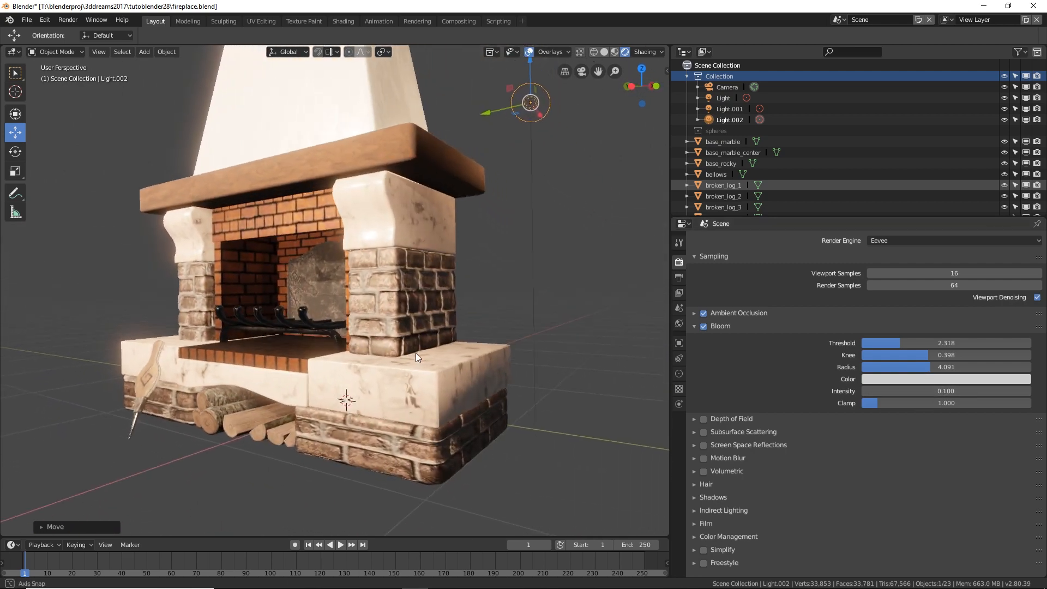
pyautogui.scroll(-3, 417, 351)
pyautogui.scroll(4, 418, 351)
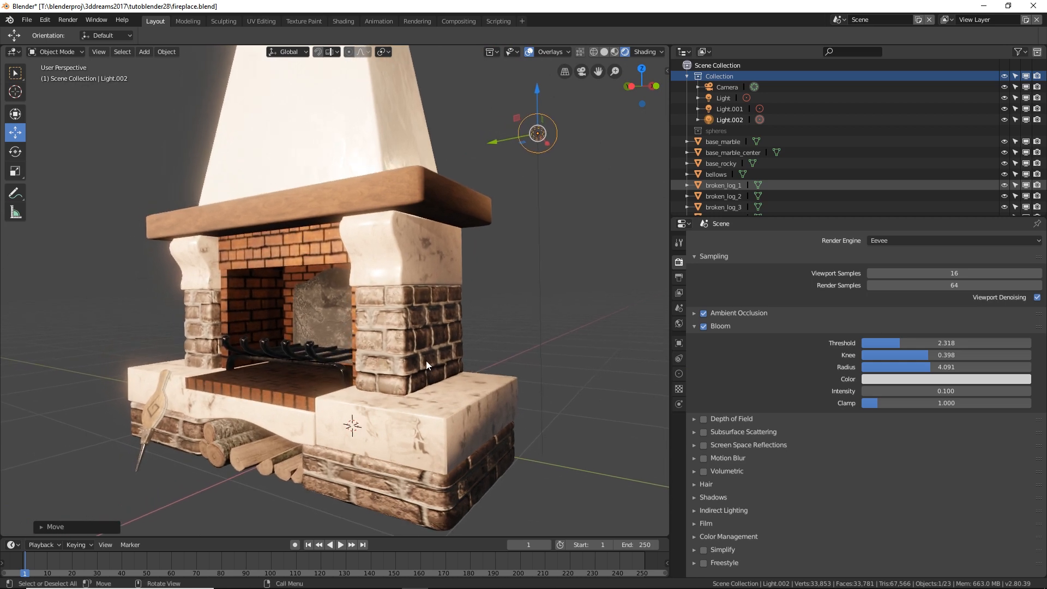
pyautogui.click(694, 325)
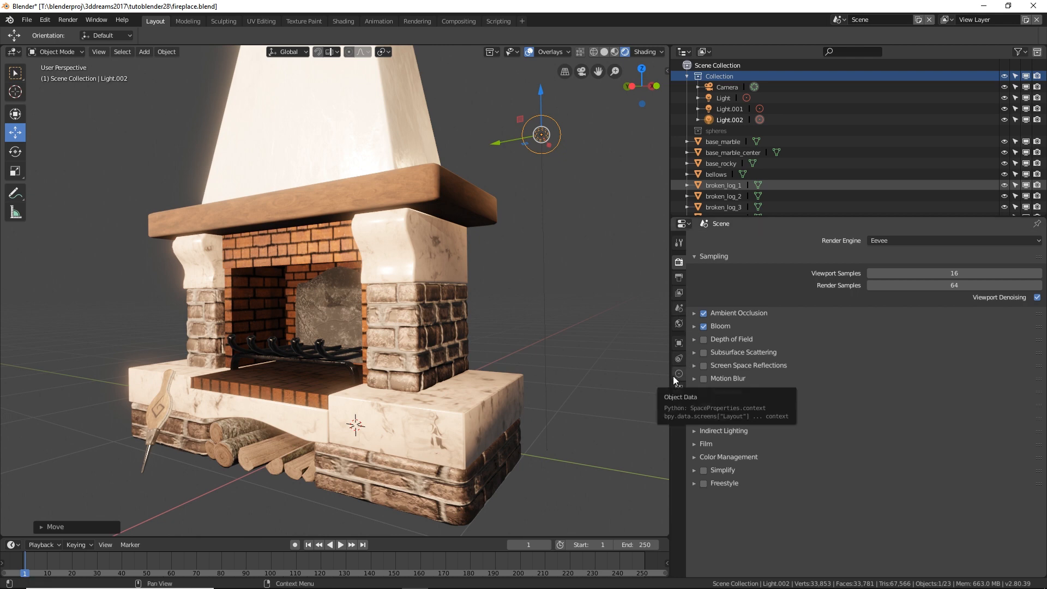
# Select the sides_rocky object and examine the Principled BSDF settings of its material
pyautogui.click(411, 295)
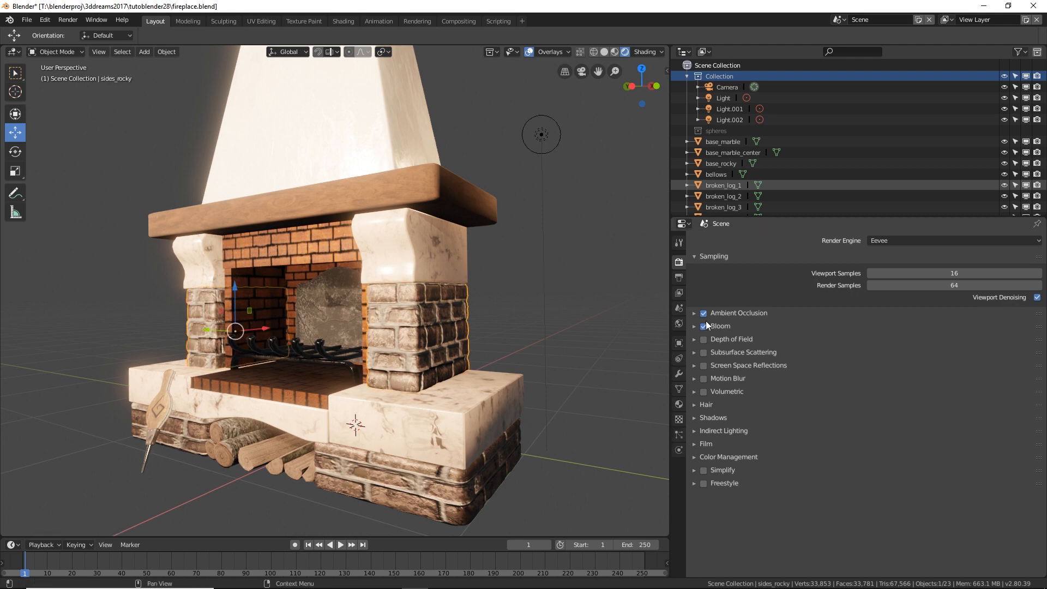
pyautogui.click(679, 404)
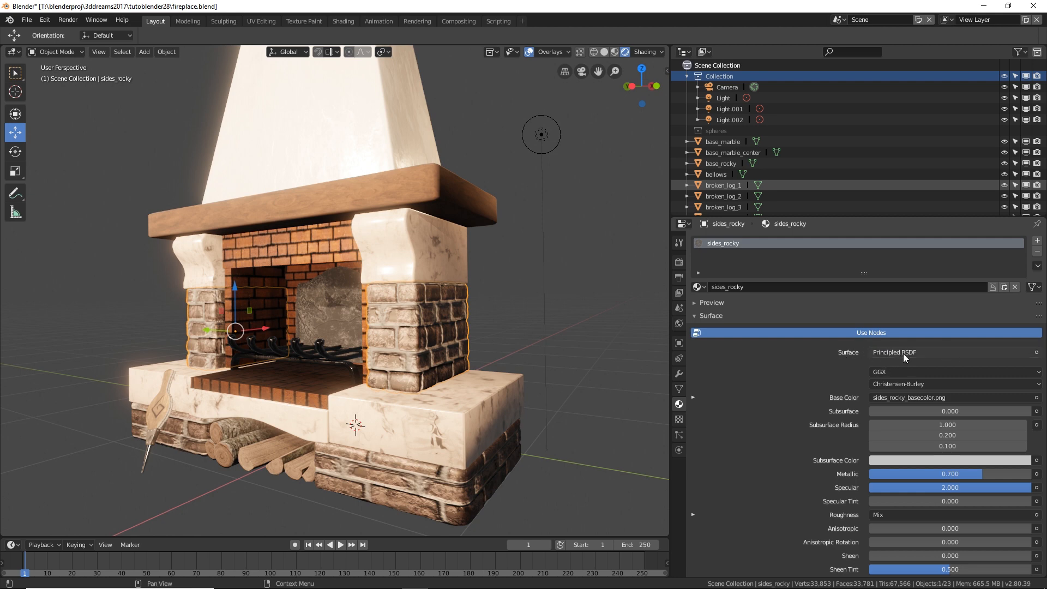
pyautogui.scroll(-1, 902, 353)
pyautogui.scroll(1, 902, 352)
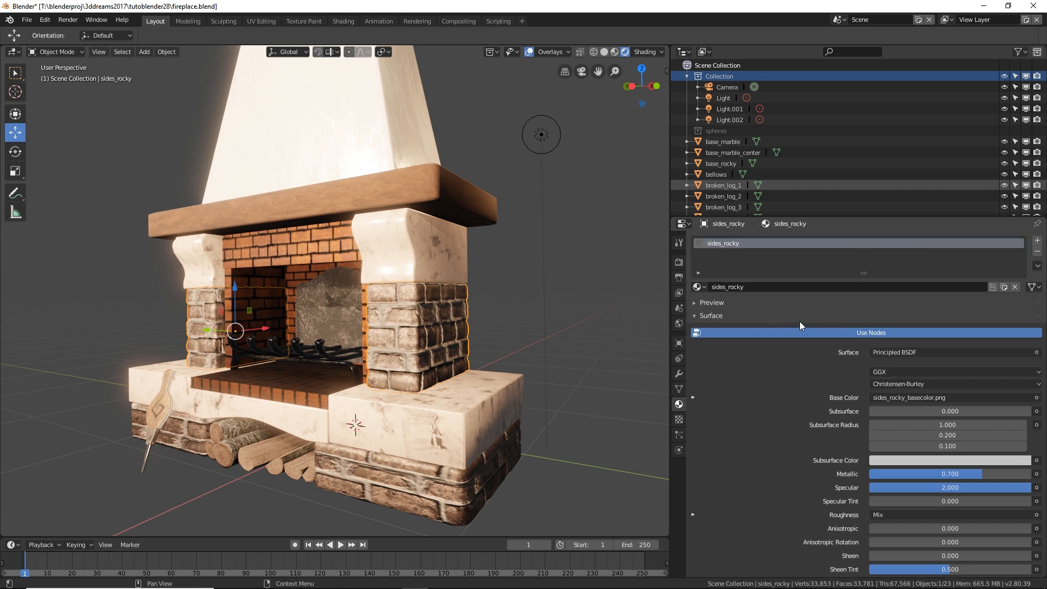
# Return to the scene's render settings and change the render engine to Cycles
pyautogui.click(679, 277)
pyautogui.click(678, 262)
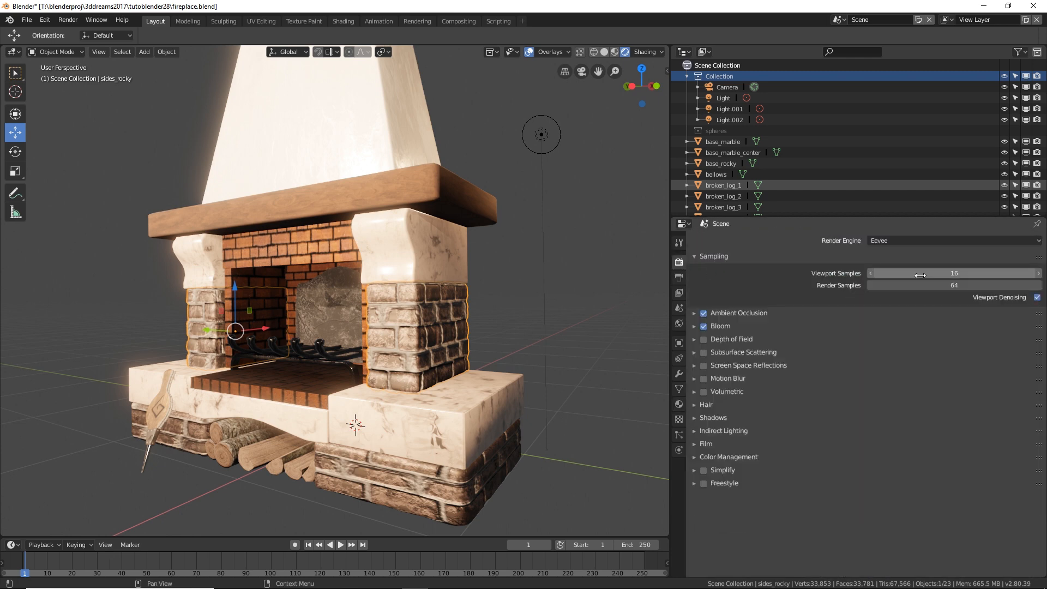
pyautogui.click(947, 243)
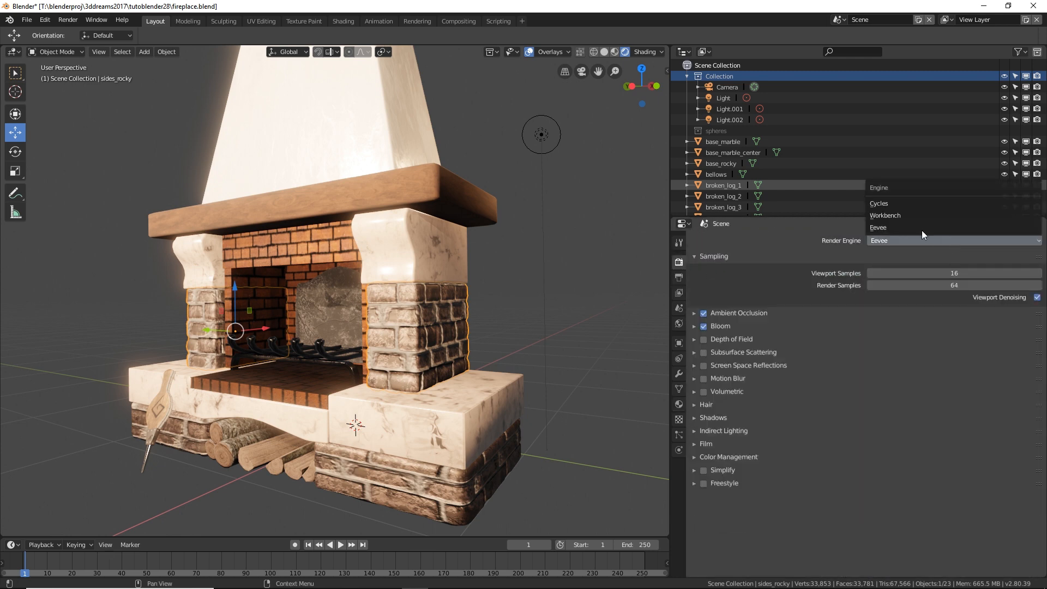
pyautogui.click(901, 204)
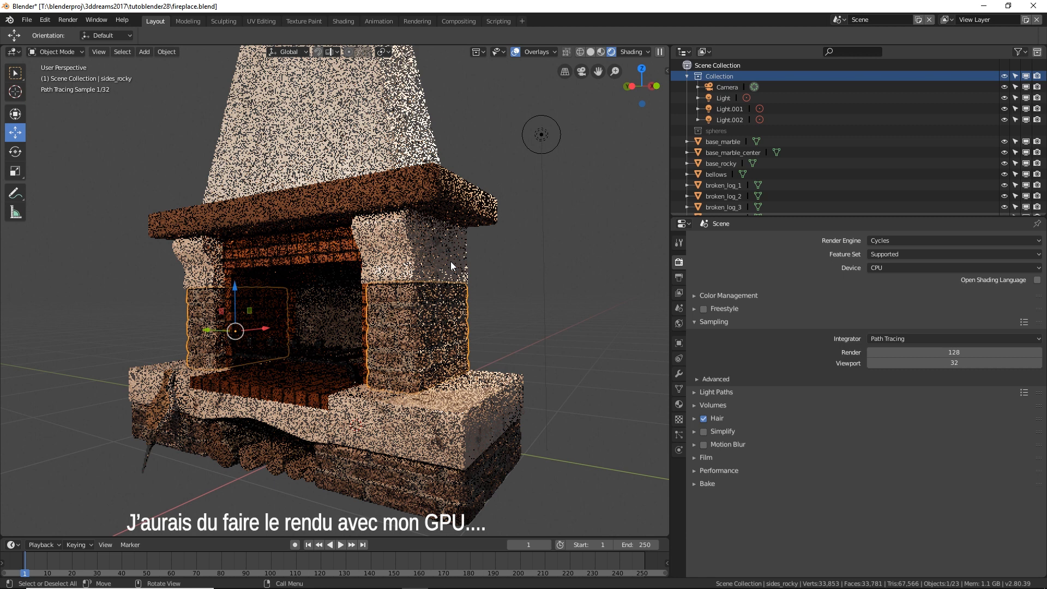
# Set the scene's render engine back to Eevee and examine the fireplace in the rendered viewport
pyautogui.click(883, 241)
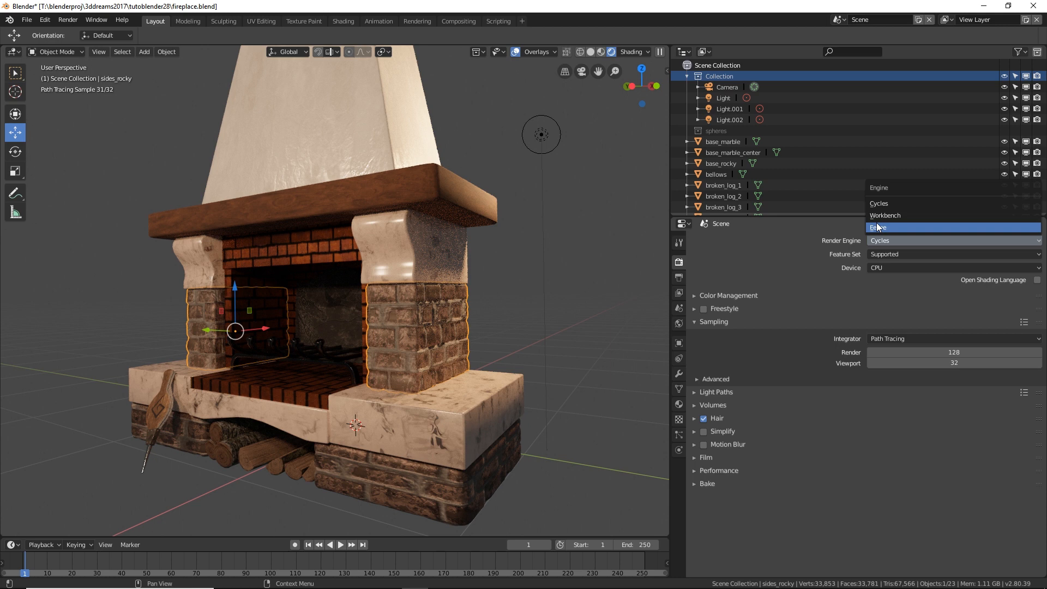
pyautogui.click(878, 227)
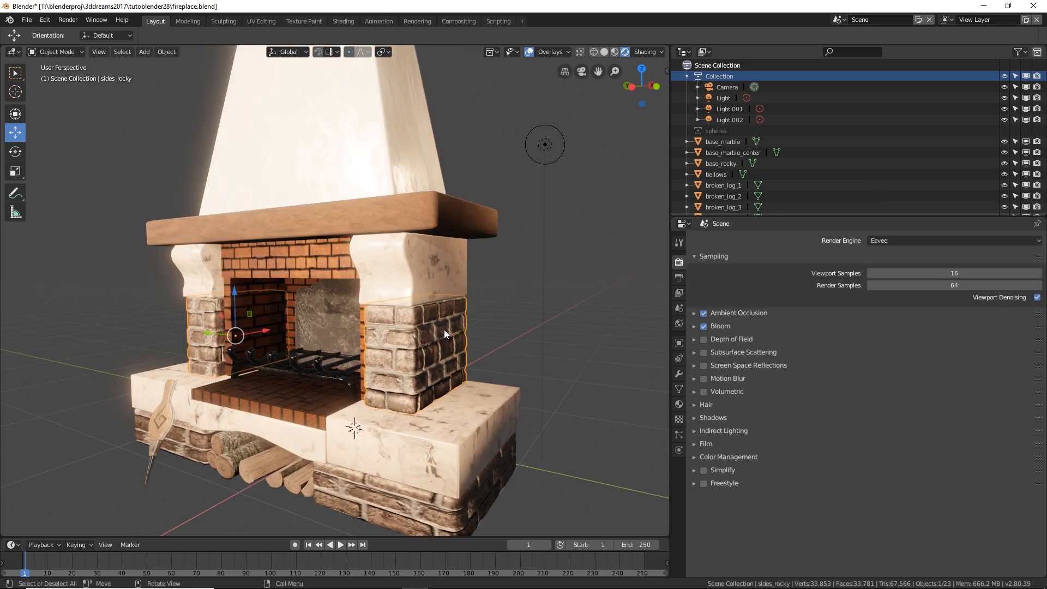
pyautogui.moveTo(417, 319)
pyautogui.mouseDown(button='middle')
pyautogui.moveTo(440, 322)
pyautogui.moveTo(430, 319)
pyautogui.mouseUp(button='middle')
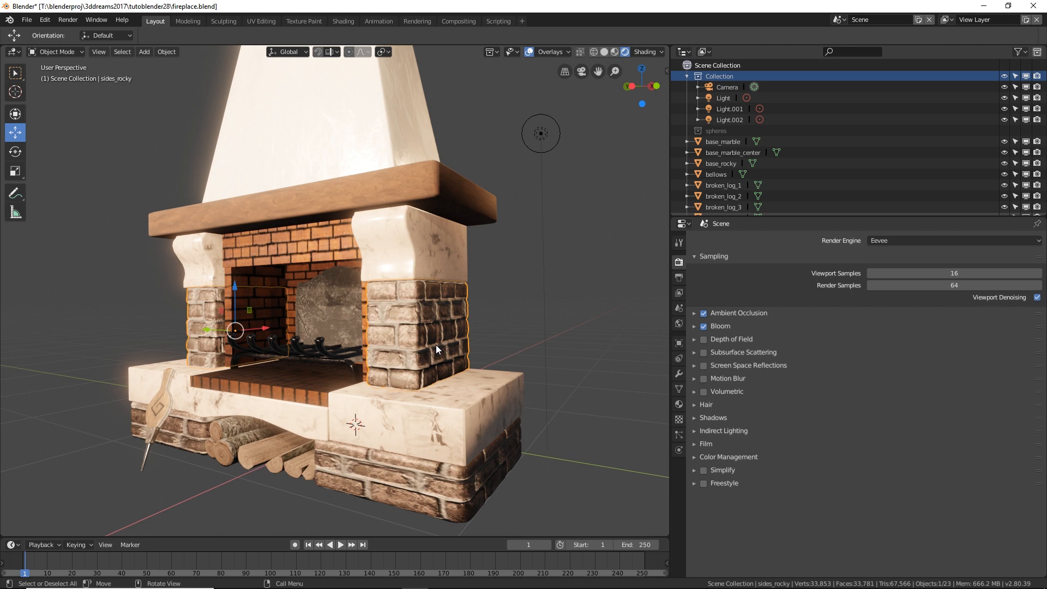
pyautogui.scroll(2, 466, 348)
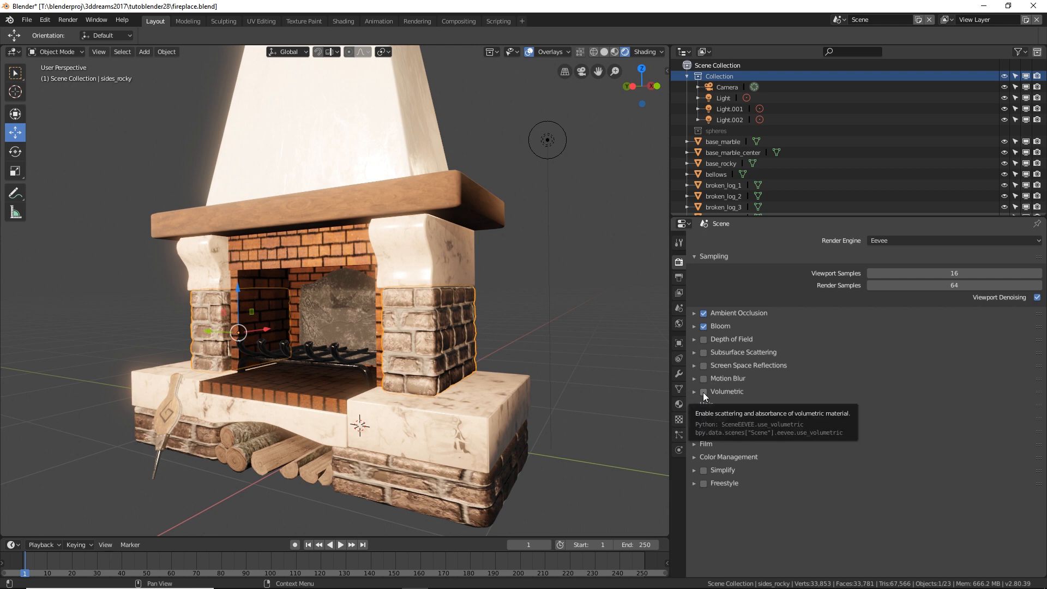
pyautogui.moveTo(365, 286); pyautogui.dragTo(410, 299, button='middle')
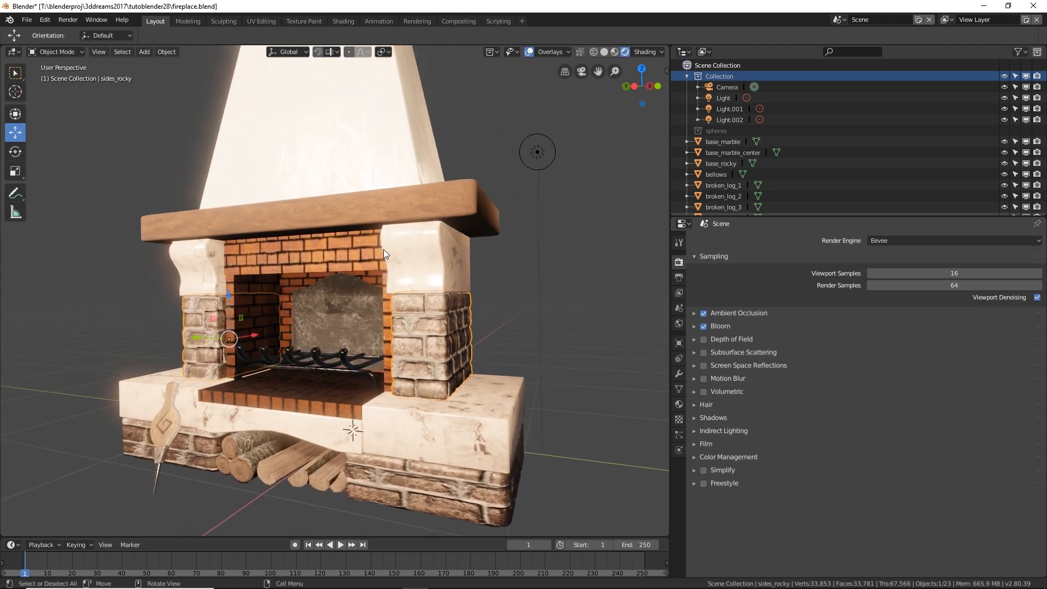
pyautogui.click(68, 20)
pyautogui.click(881, 236)
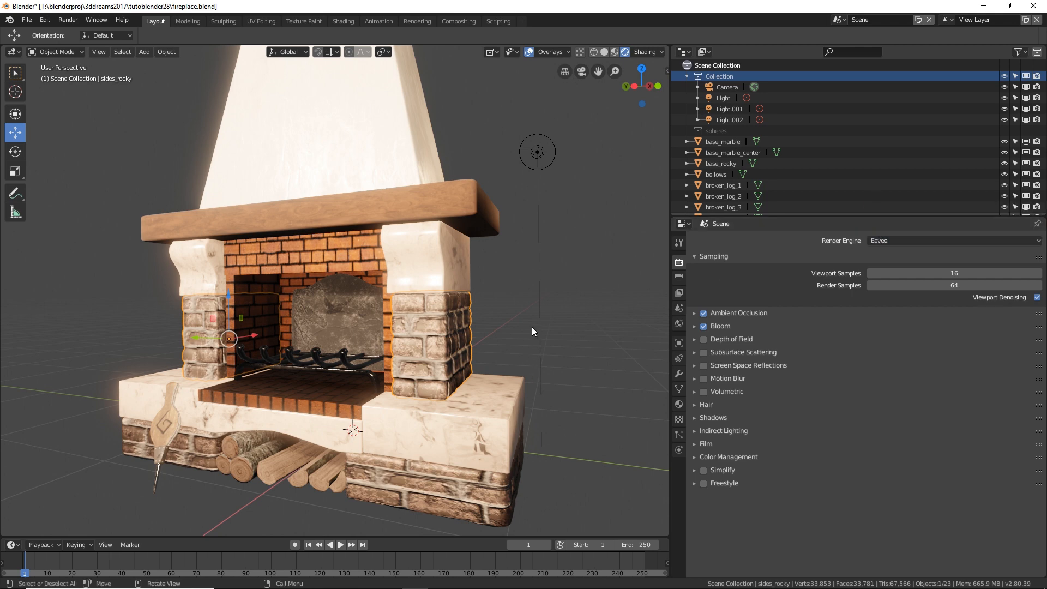
pyautogui.moveTo(513, 319); pyautogui.dragTo(511, 318, button='middle')
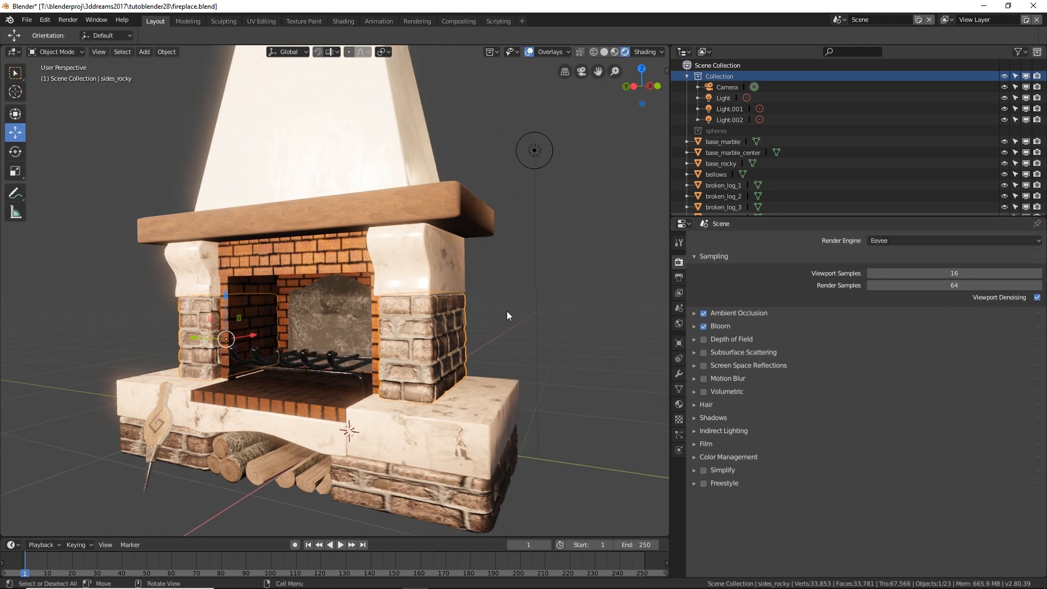
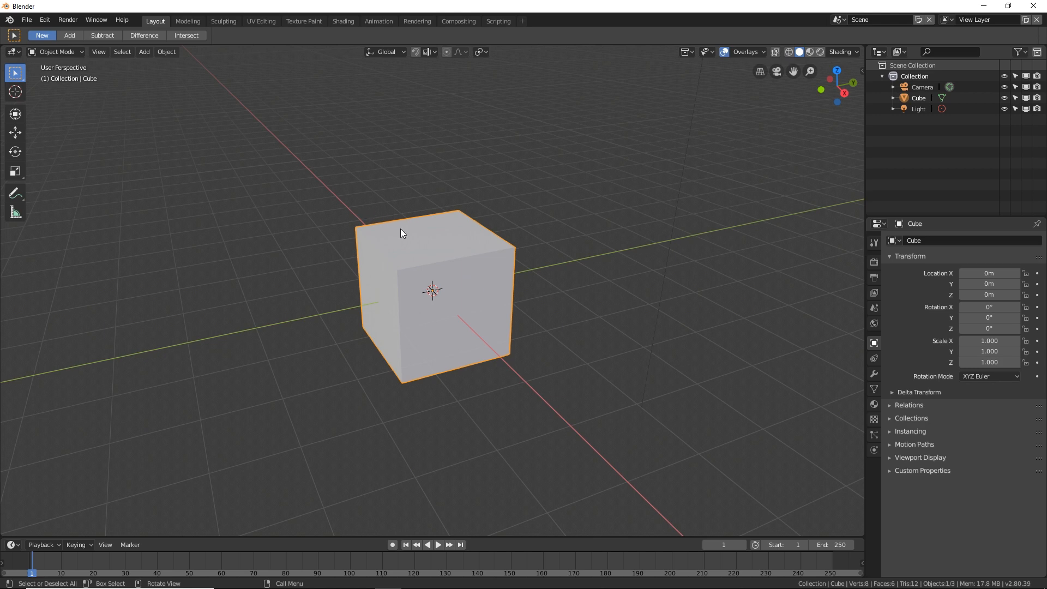
# Delete the default cube from the new scene and add a UV sphere at the origin
pyautogui.press('x')
pyautogui.click(399, 228)
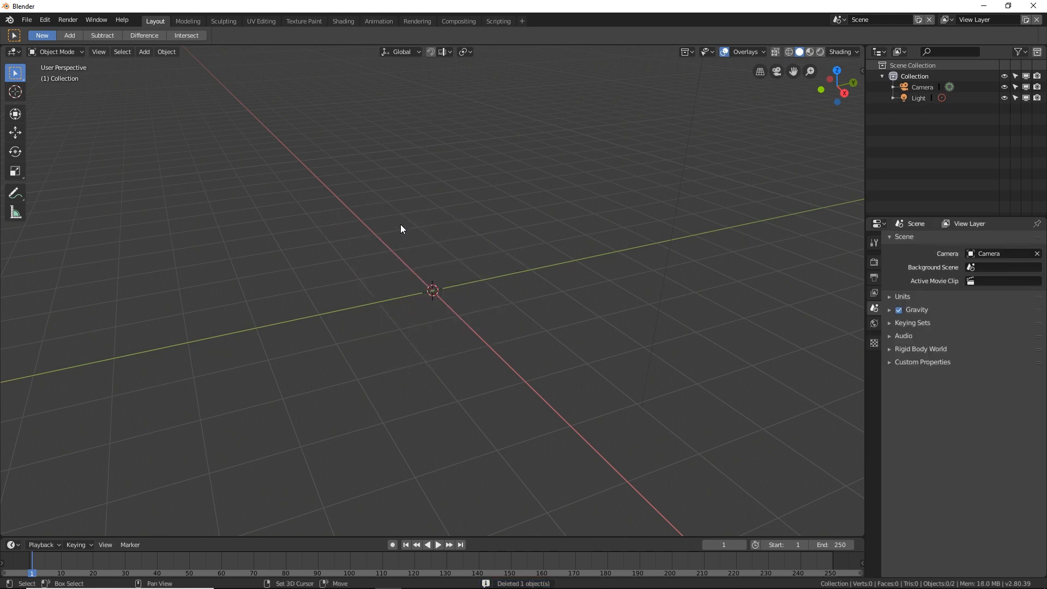
pyautogui.hotkey('shift', 'a')
pyautogui.click(455, 258)
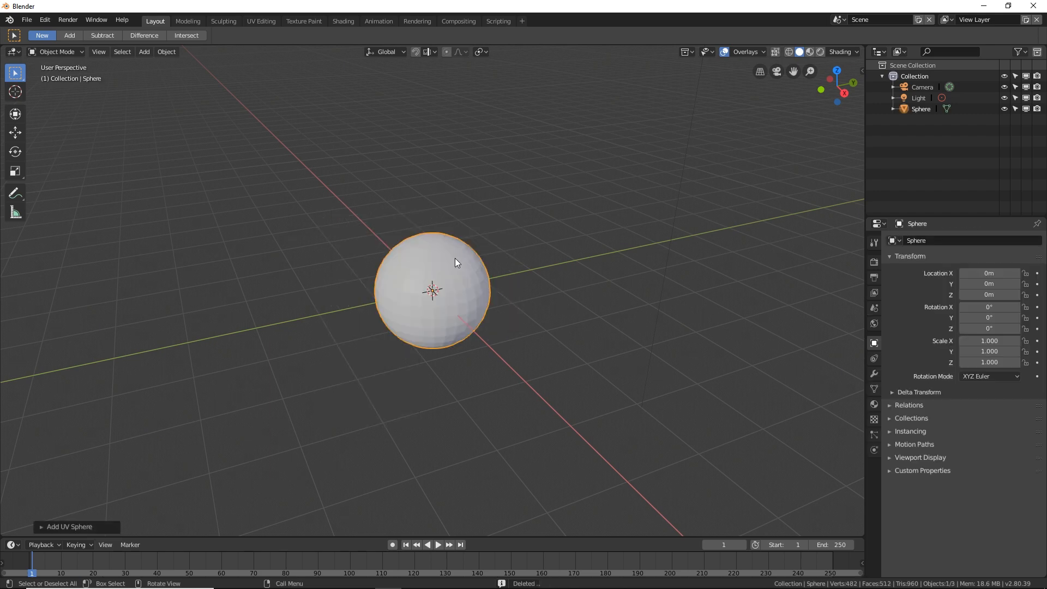
pyautogui.click(145, 51)
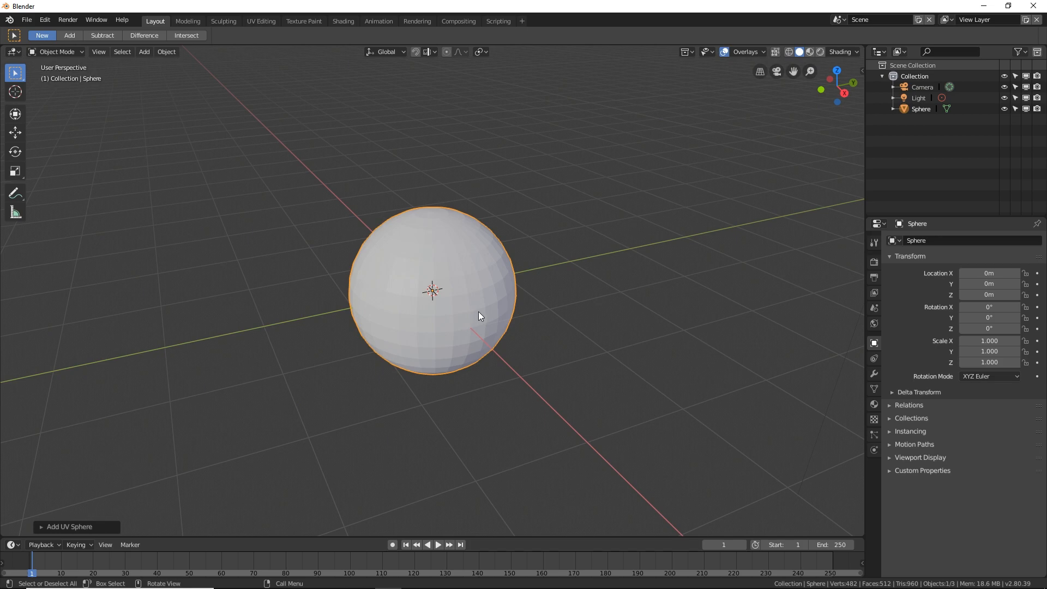
# Enter Edit Mode on the sphere, select a single vertex on its front side and activate the Move tool
pyautogui.press('Tab')
pyautogui.scroll(3, 476, 315)
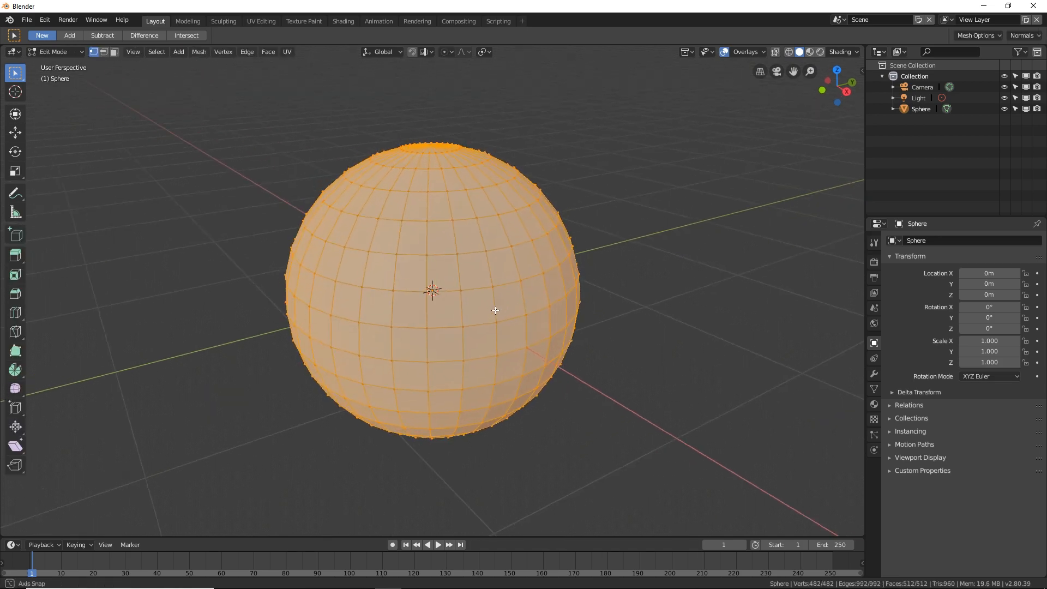
pyautogui.click(517, 327)
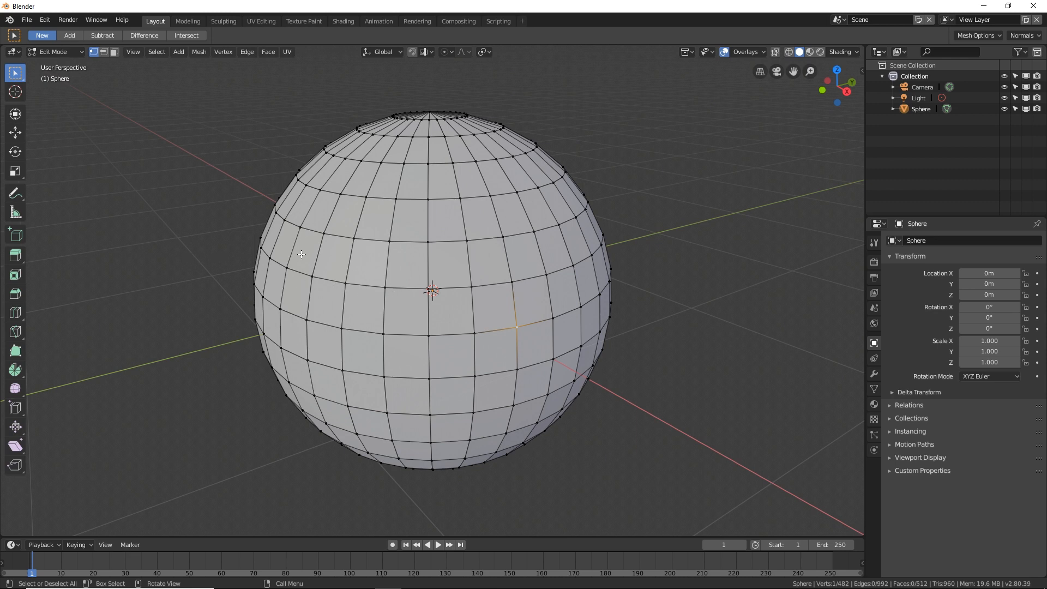
pyautogui.click(14, 132)
# Try to move the selected vertex up along Z, undo the move, and practise selecting neighbouring vertices around the gizmo
pyautogui.moveTo(518, 287); pyautogui.dragTo(522, 243)
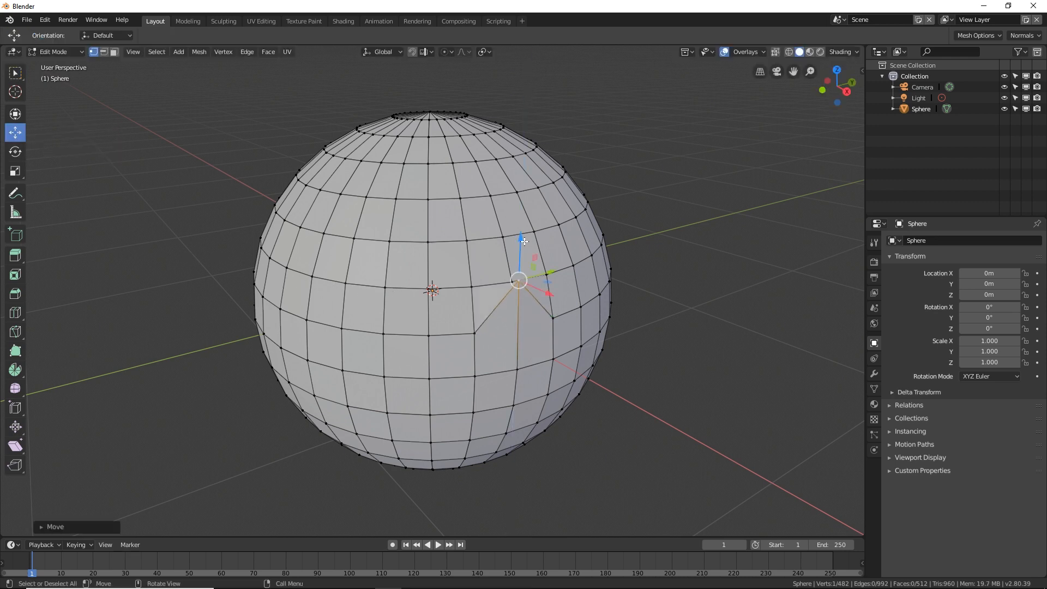
pyautogui.hotkey('ctrl', 'z')
pyautogui.click(513, 281)
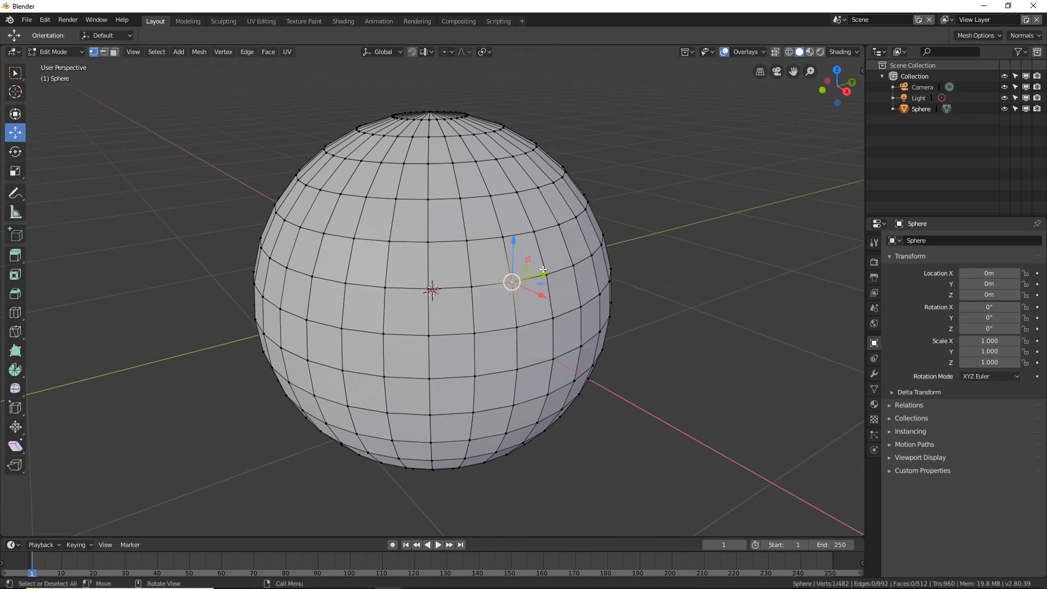
pyautogui.click(573, 266)
pyautogui.click(546, 273)
pyautogui.click(516, 324)
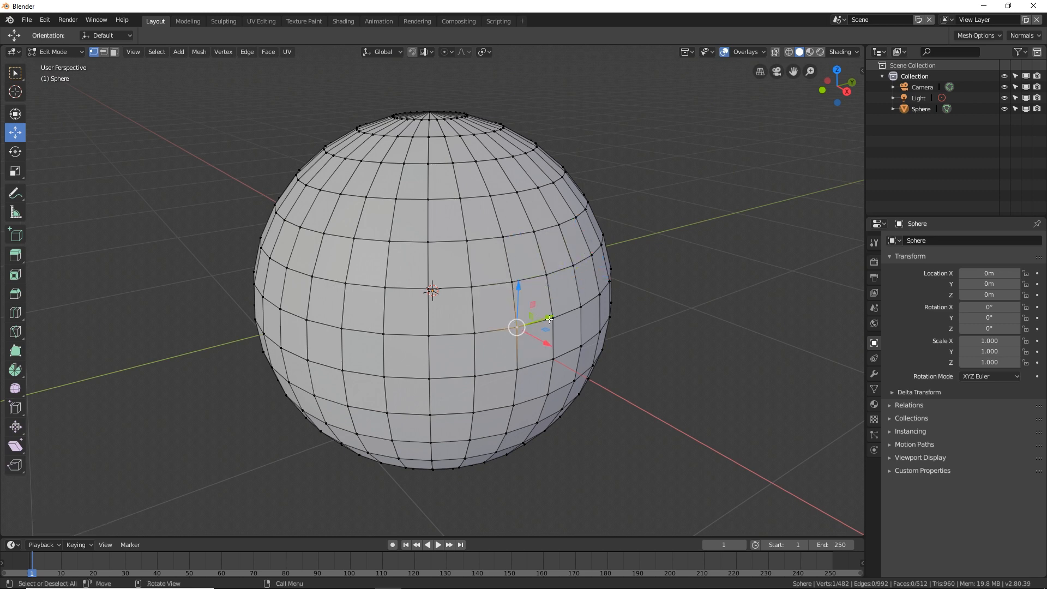
pyautogui.scroll(-1, 550, 320)
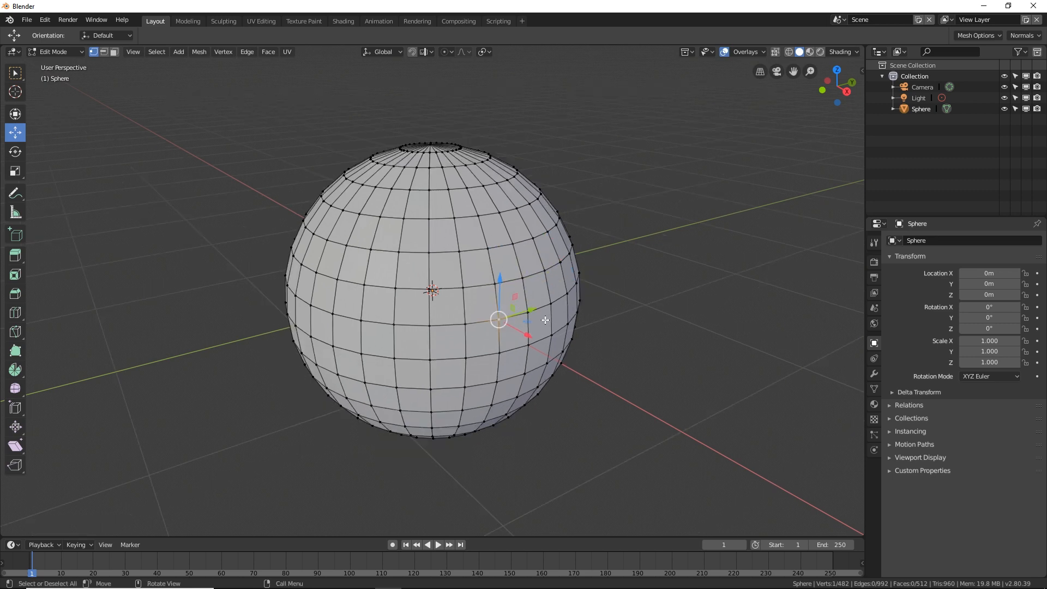
# Try to move the vertex along Y, undo the move, and select adjacent vertices in the same row at a closer zoom
pyautogui.click(516, 310)
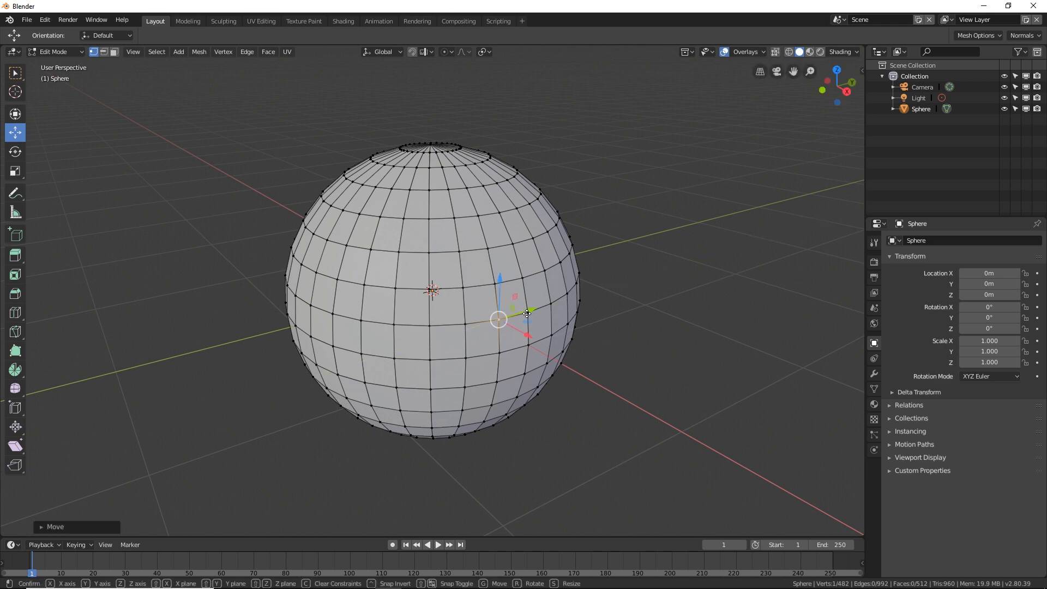
pyautogui.moveTo(526, 314); pyautogui.dragTo(581, 309)
pyautogui.hotkey('ctrl', 'z')
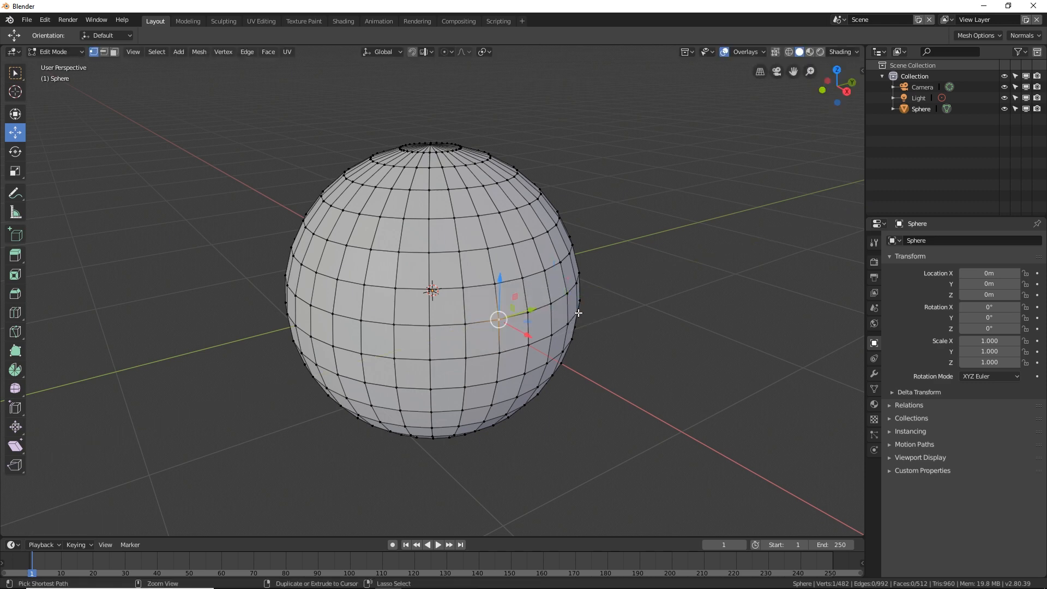
pyautogui.scroll(2, 590, 324)
pyautogui.click(587, 329)
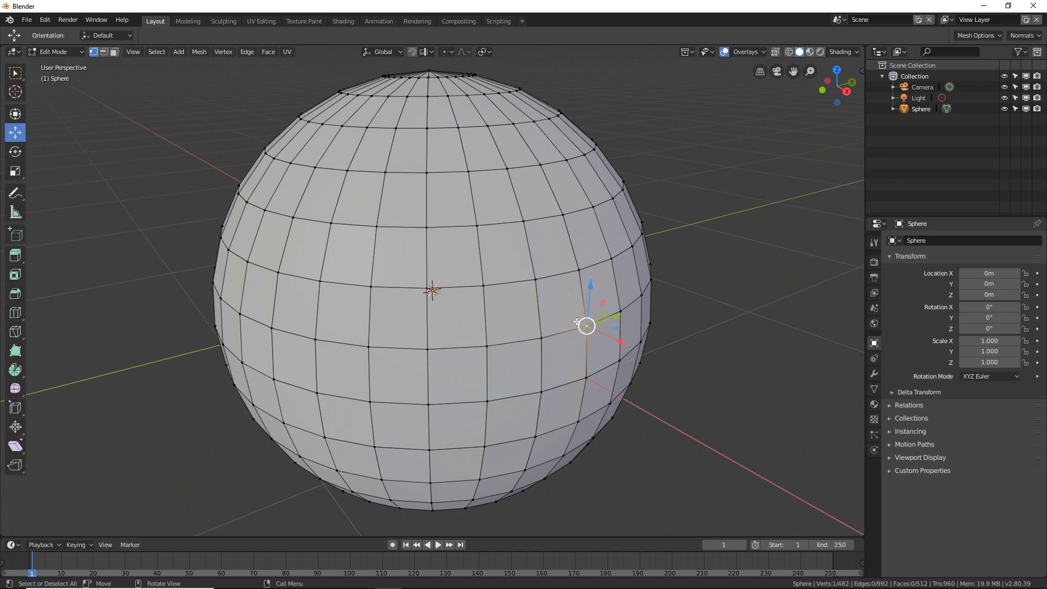
pyautogui.click(542, 338)
pyautogui.click(590, 329)
pyautogui.scroll(-1, 605, 326)
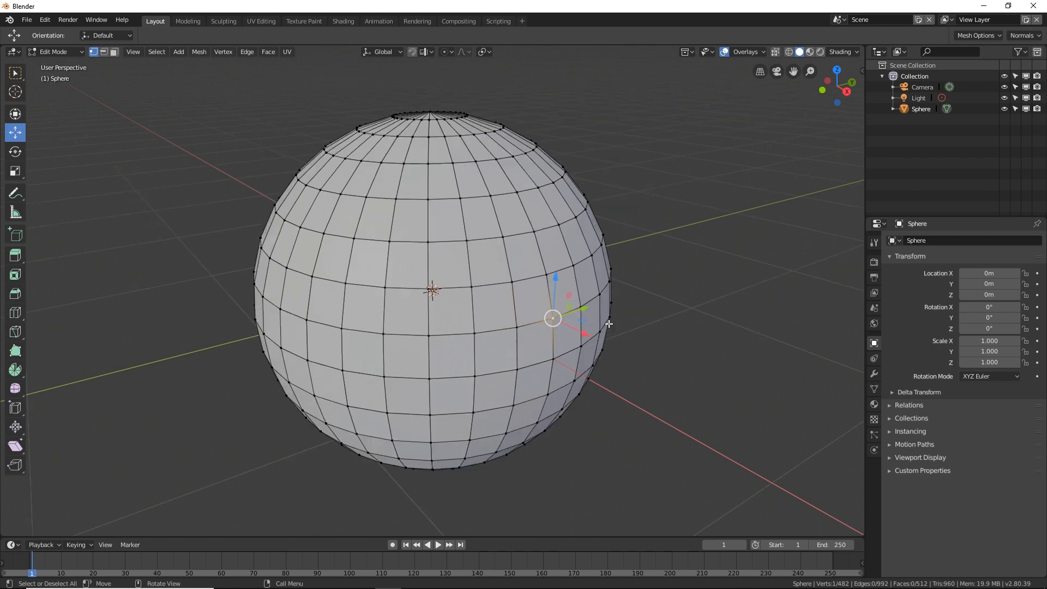
# Change the Properties editor to Preferences, widen its area and show the Interface settings
pyautogui.click(878, 224)
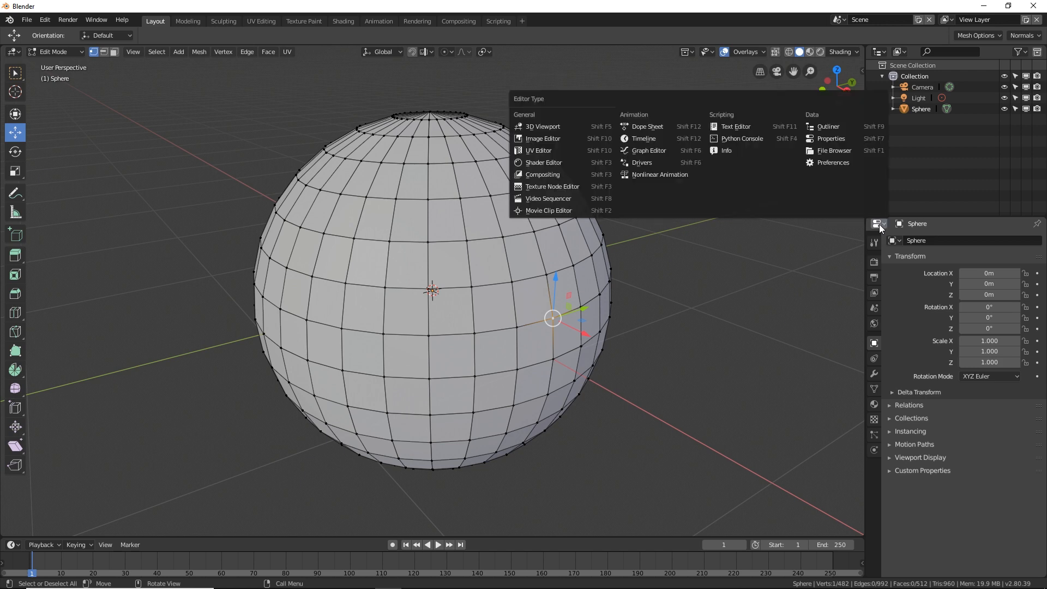
pyautogui.click(837, 161)
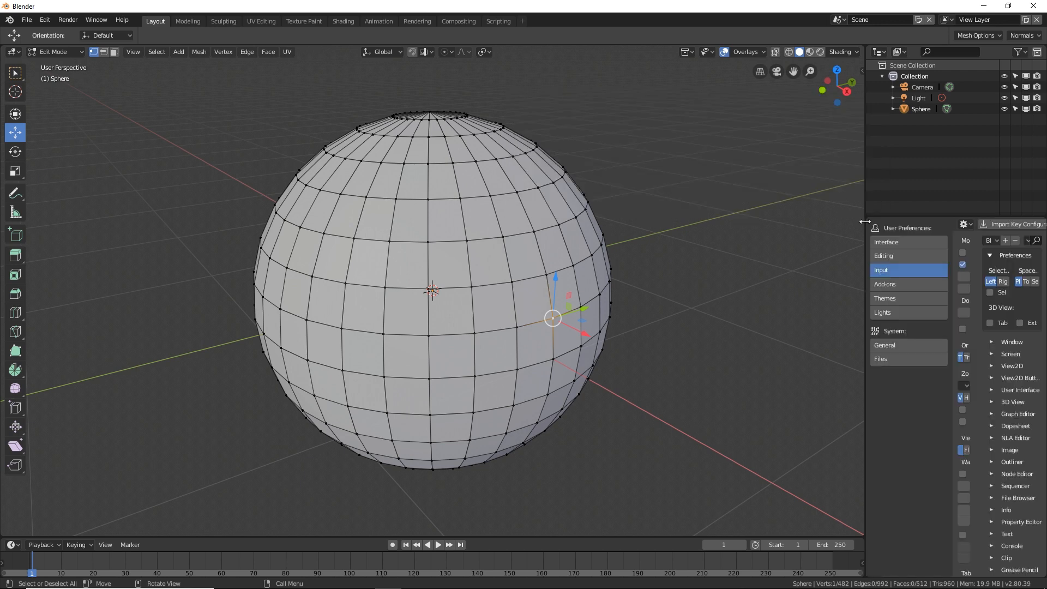
pyautogui.moveTo(865, 218); pyautogui.dragTo(740, 217)
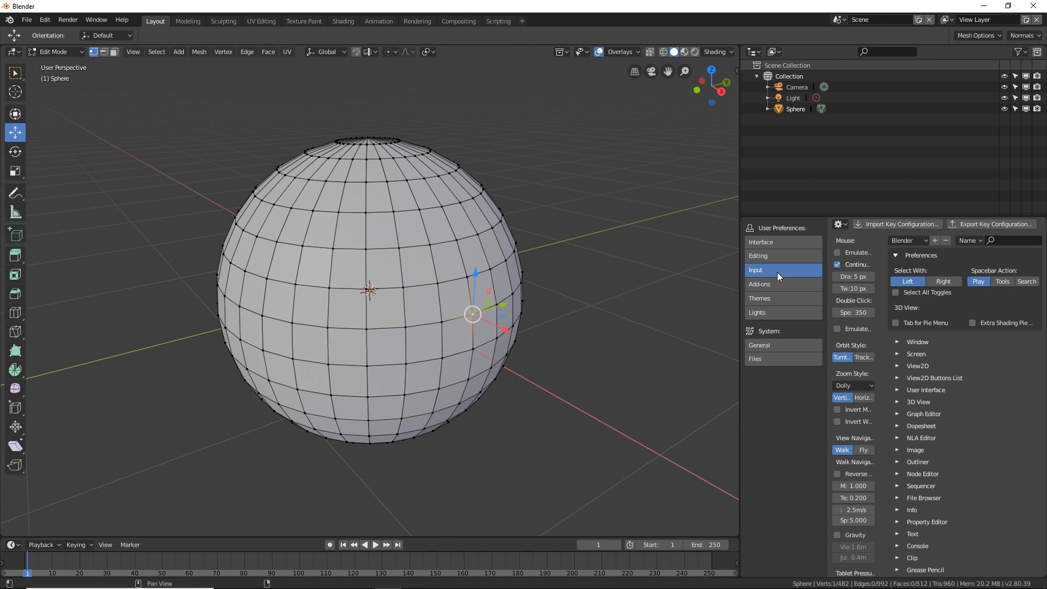
pyautogui.click(763, 242)
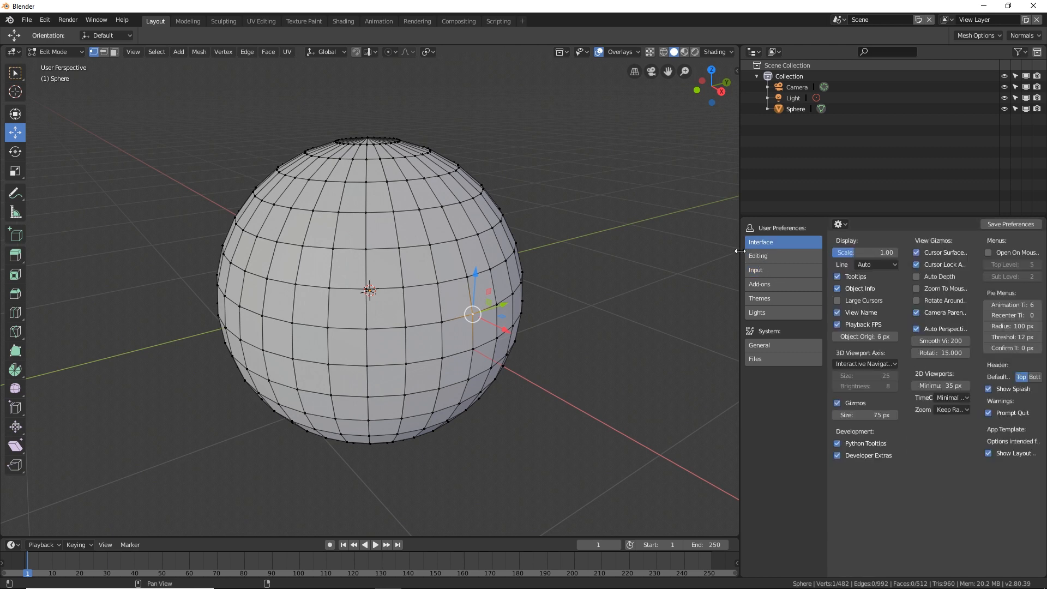
pyautogui.moveTo(739, 251); pyautogui.dragTo(701, 257)
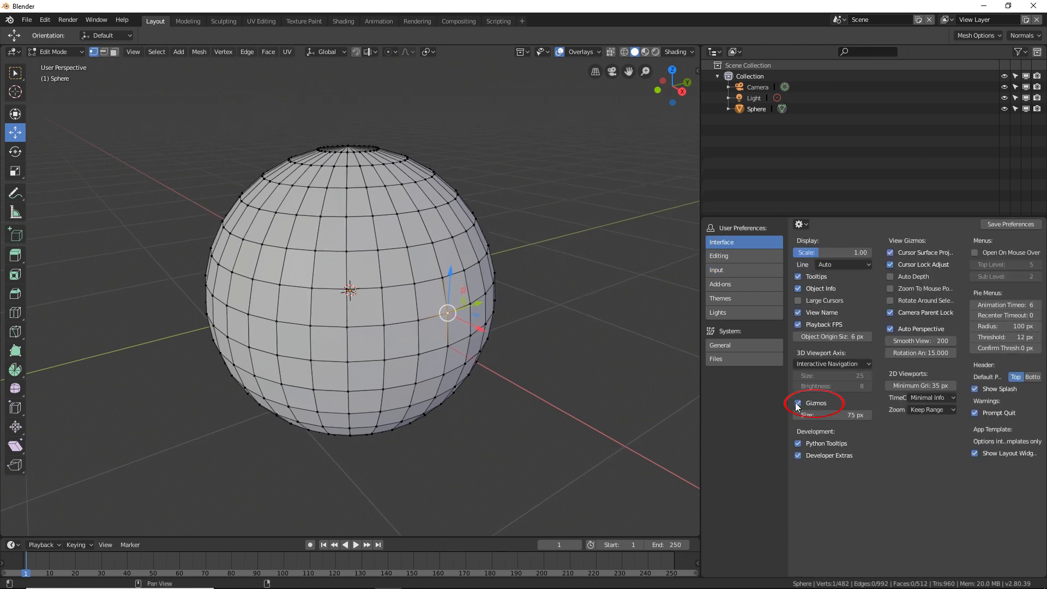
# Set the Gizmos size in the Interface preferences to 40 px
pyautogui.click(850, 415)
pyautogui.write('40')
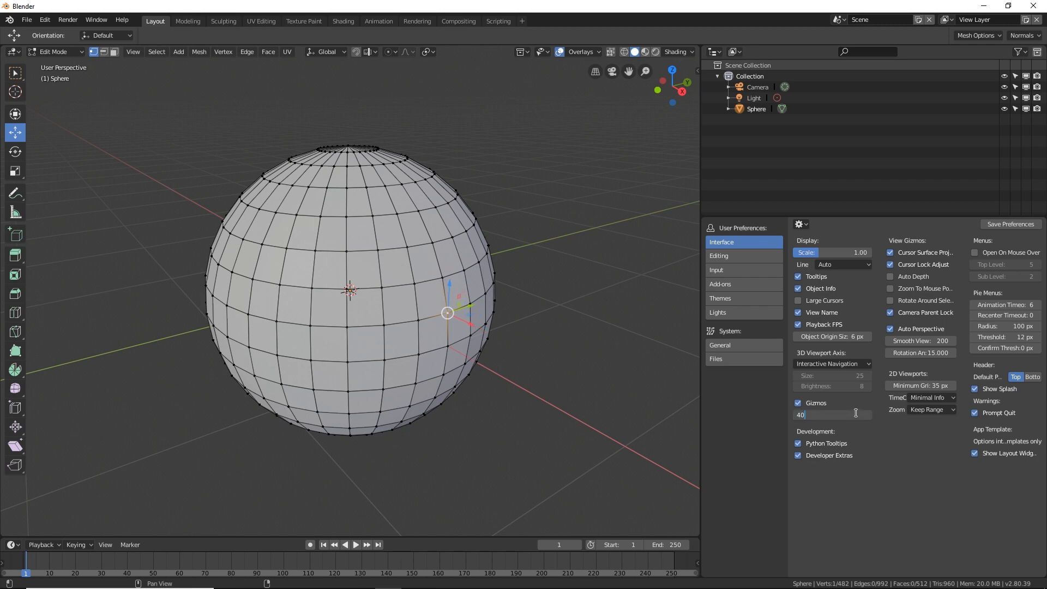
pyautogui.press('Return')
# Select several neighbouring vertices on the sphere's front side one after another to test the smaller gizmo
pyautogui.click(473, 300)
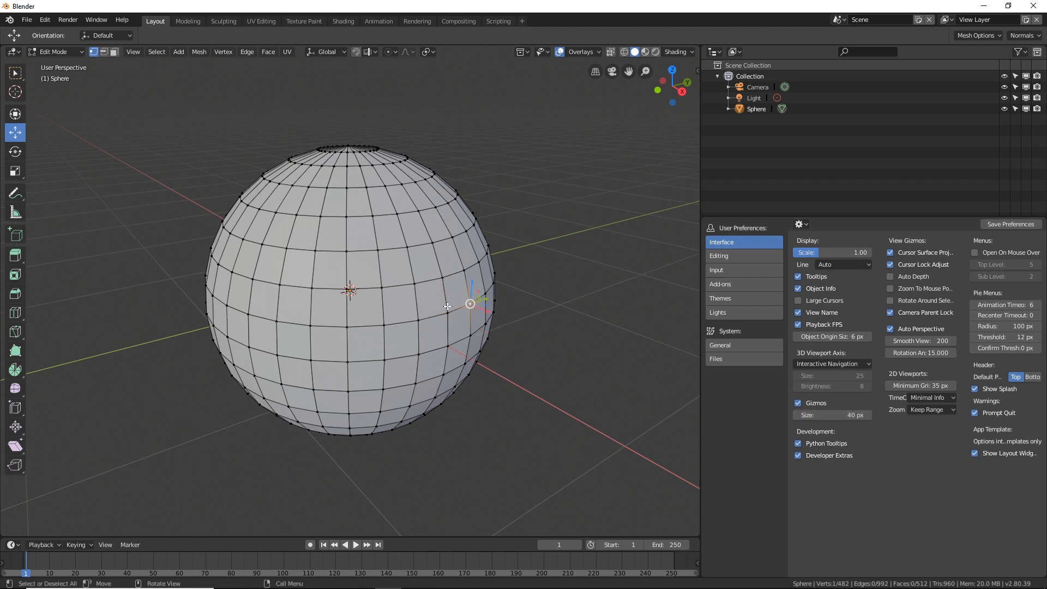
pyautogui.click(450, 317)
pyautogui.click(465, 273)
pyautogui.click(449, 278)
pyautogui.click(471, 303)
pyautogui.click(464, 270)
pyautogui.click(471, 303)
pyautogui.click(448, 314)
# Try to move the selected vertex along Y, then undo the move
pyautogui.moveTo(466, 313); pyautogui.dragTo(522, 295)
pyautogui.hotkey('ctrl', 'z')
pyautogui.scroll(3, 485, 297)
pyautogui.hotkey('ctrl', 'shift', 'z')
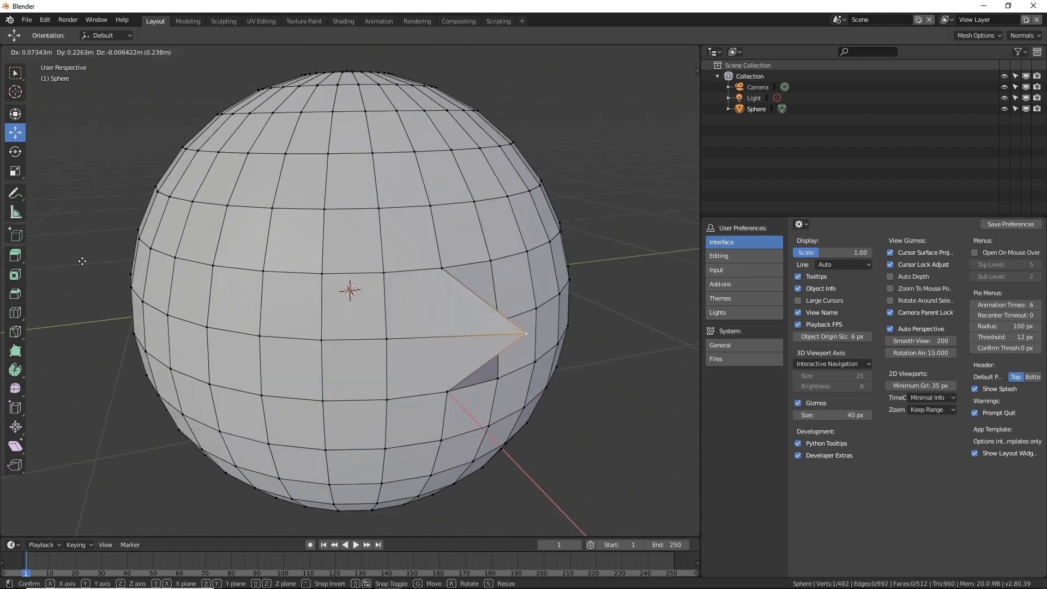
pyautogui.hotkey('ctrl', 'z')
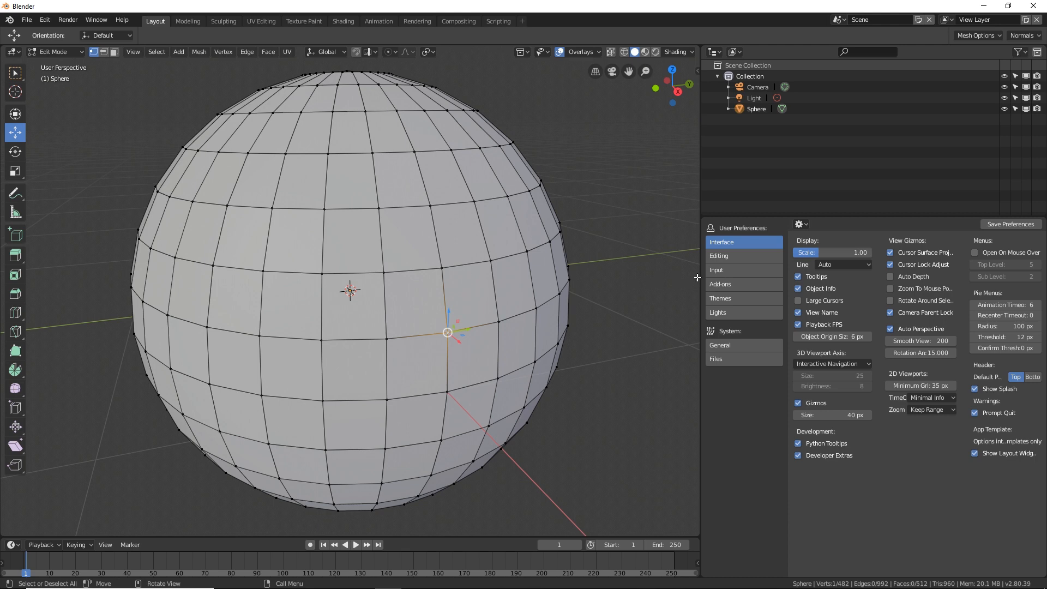
# Narrow the Preferences area to enlarge the 3D viewport
pyautogui.moveTo(699, 275); pyautogui.dragTo(906, 275)
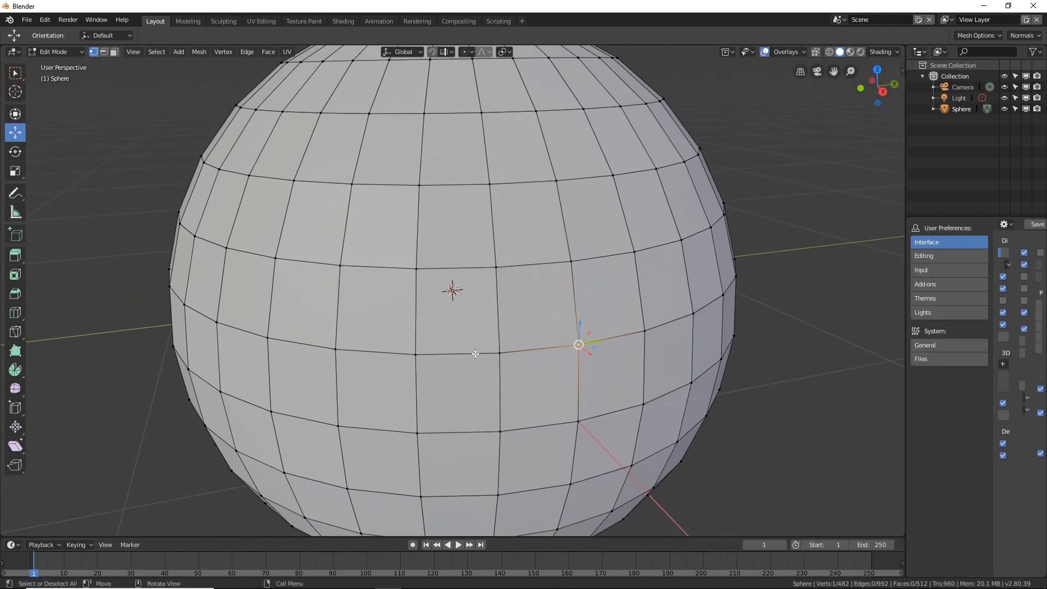
pyautogui.scroll(-4, 507, 308)
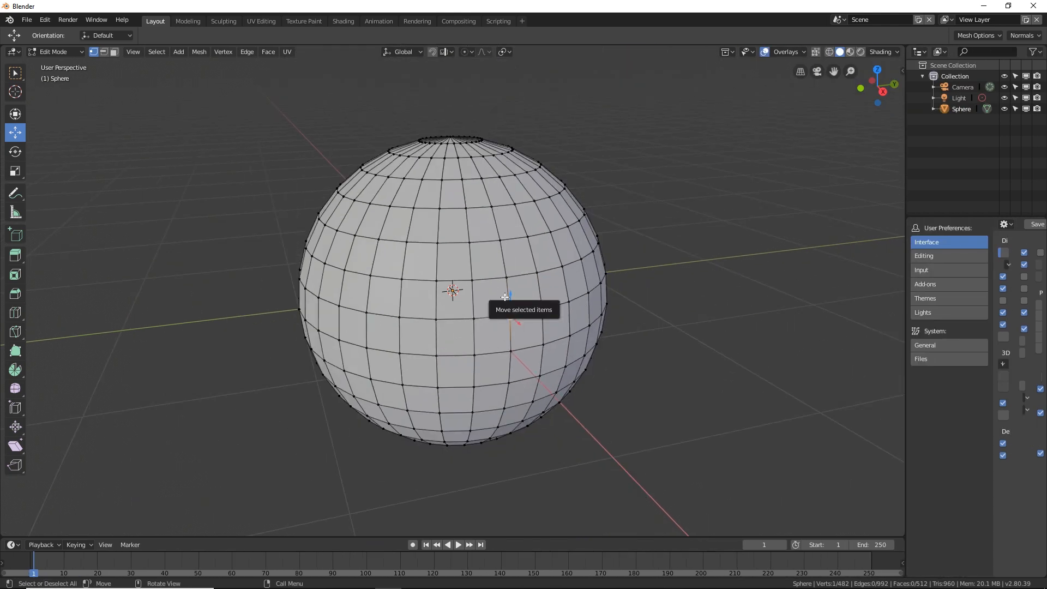
# Try Slide Vertices and Push/Pull on the selected vertex, cancelling both operations
pyautogui.scroll(1, 561, 322)
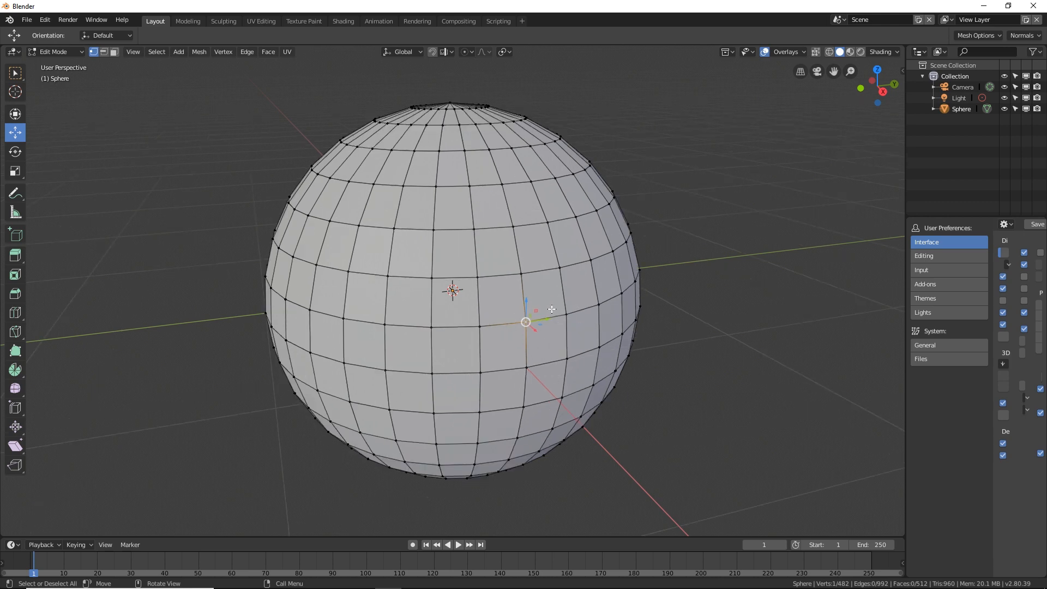
pyautogui.rightClick(525, 320)
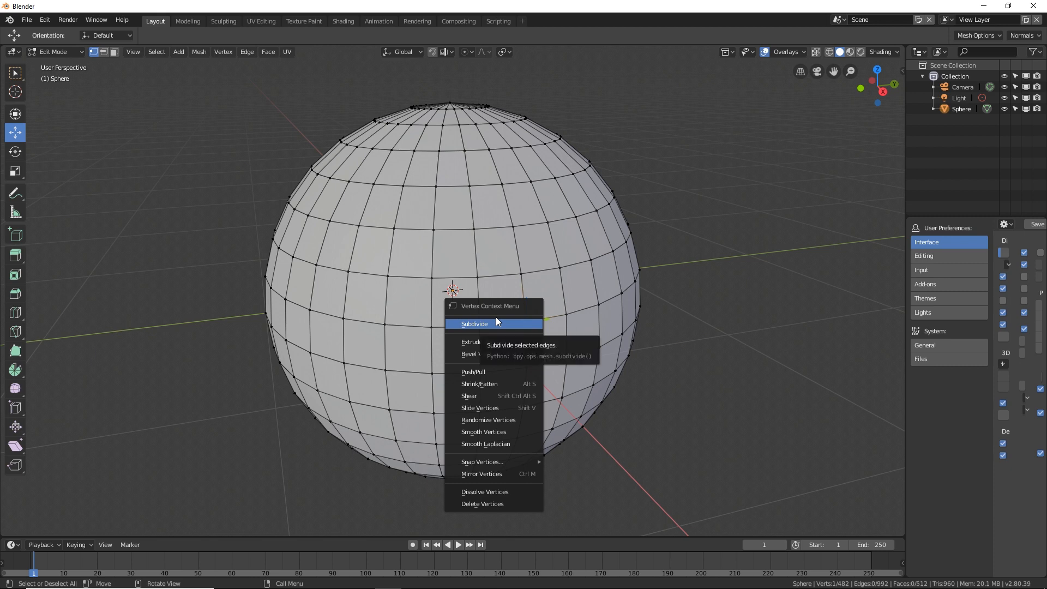
pyautogui.click(487, 407)
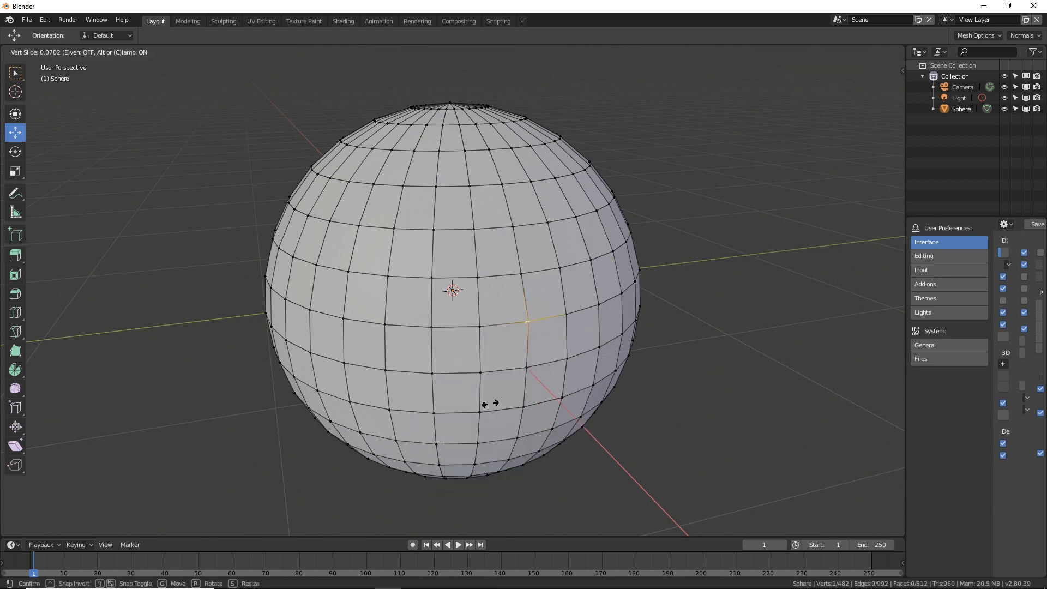
pyautogui.rightClick(498, 399)
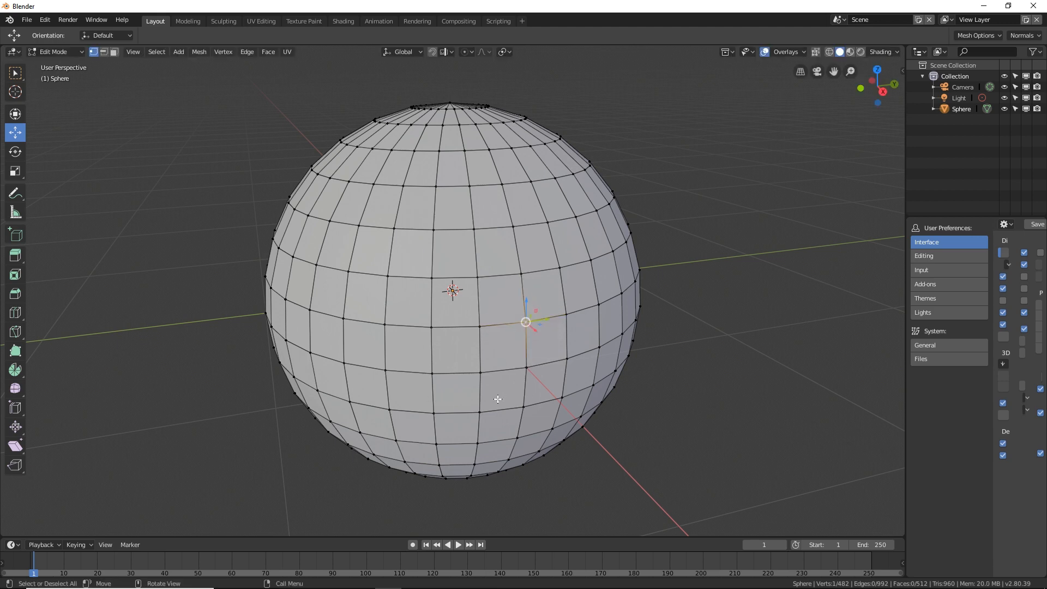
pyautogui.rightClick(525, 319)
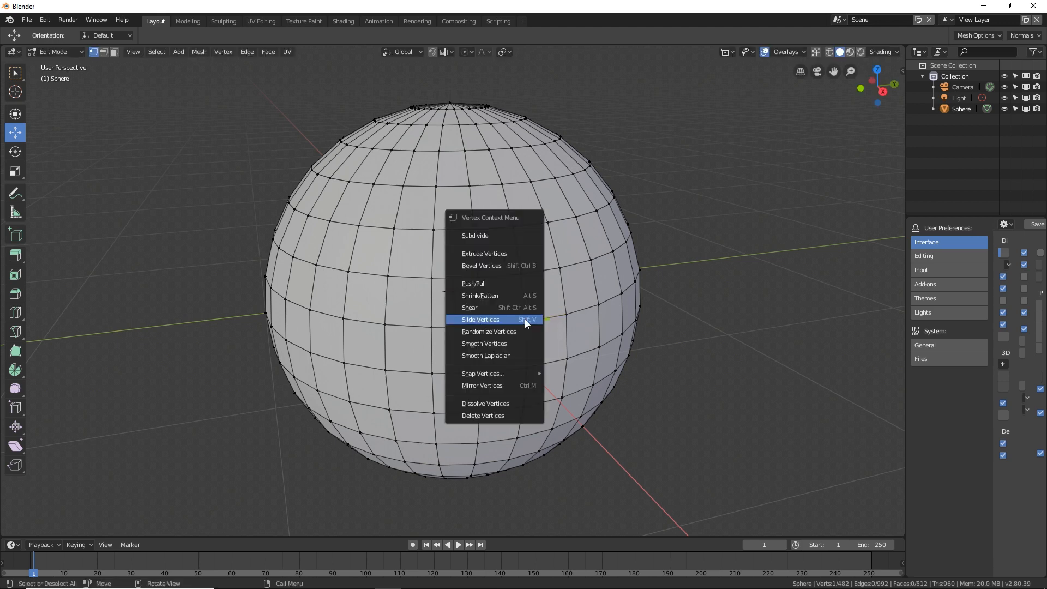
pyautogui.click(495, 283)
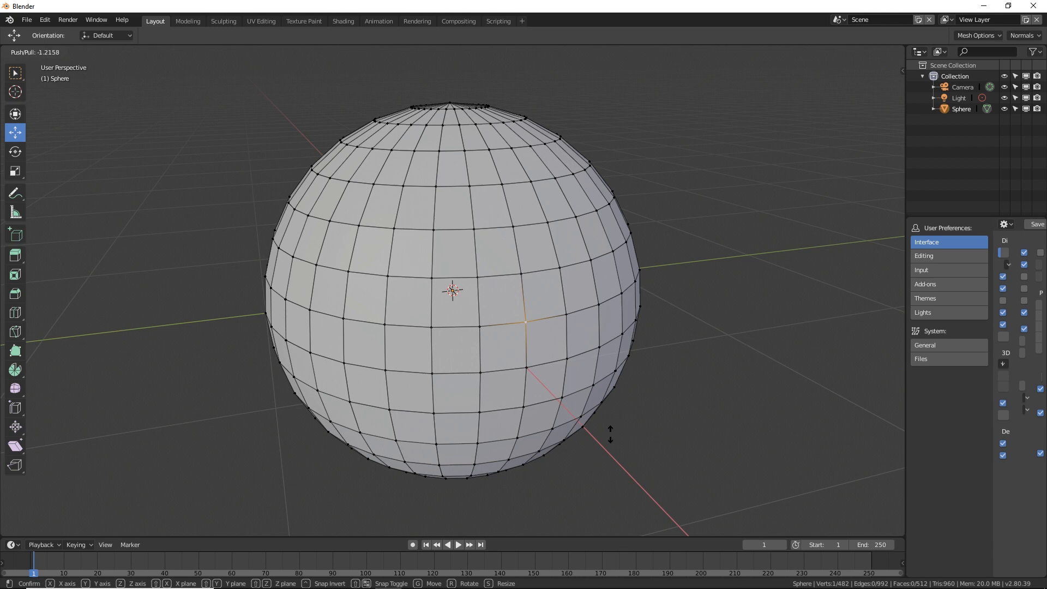
pyautogui.rightClick(606, 272)
# Extrude the selected vertex sideways along the sphere, placing the new vertex about two faces away
pyautogui.scroll(2, 579, 342)
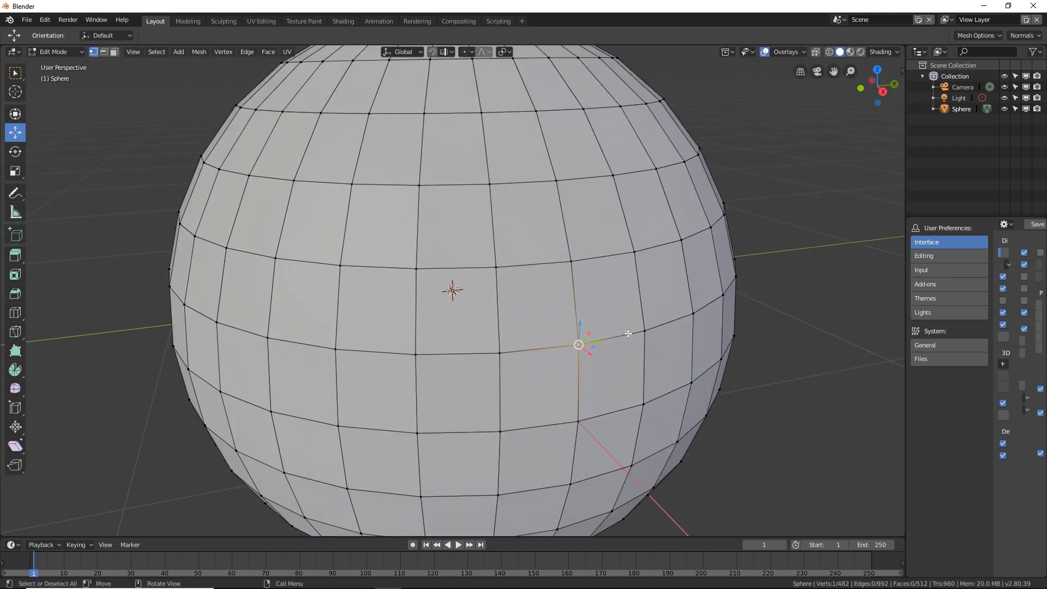
pyautogui.rightClick(578, 343)
pyautogui.click(554, 309)
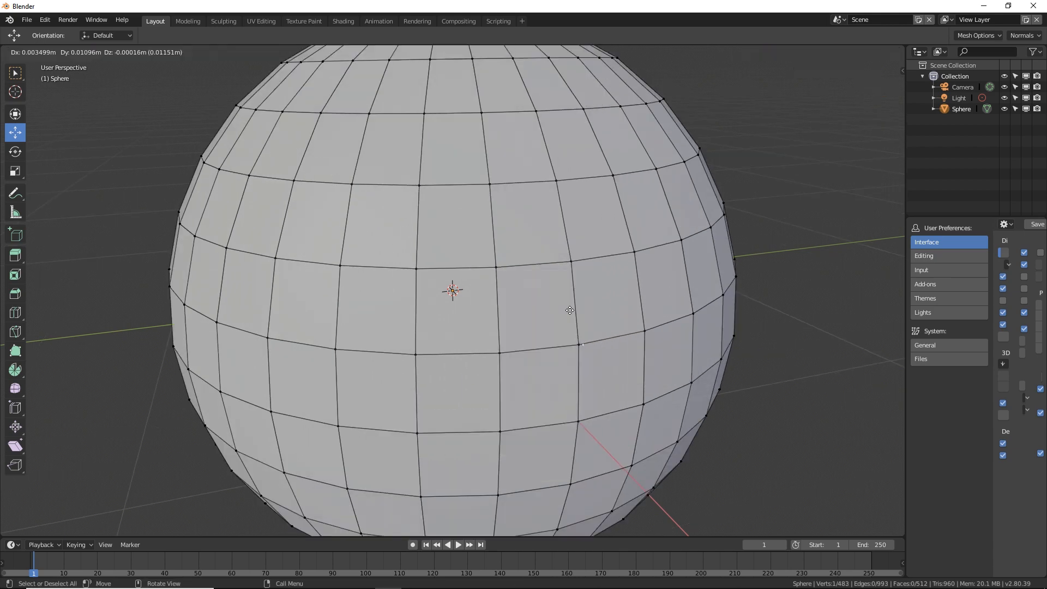
pyautogui.click(697, 338)
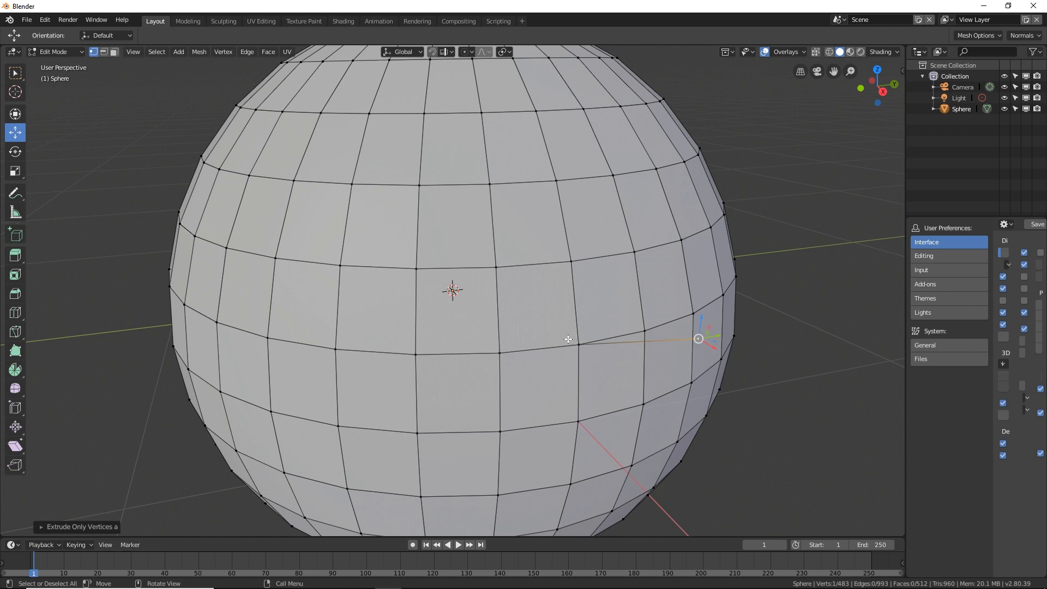
# In edge select mode, select the four edges meeting at the vertex above the extruded one and bevel them narrowly
pyautogui.press('2')
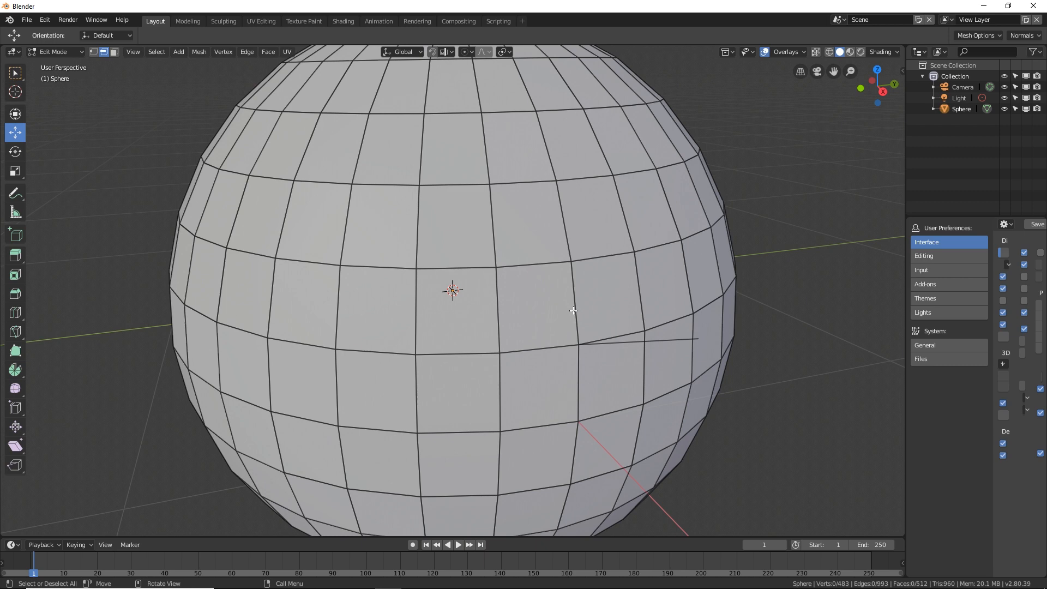
pyautogui.click(573, 310)
pyautogui.keyDown('shift'); pyautogui.click(563, 221); pyautogui.keyUp('shift')
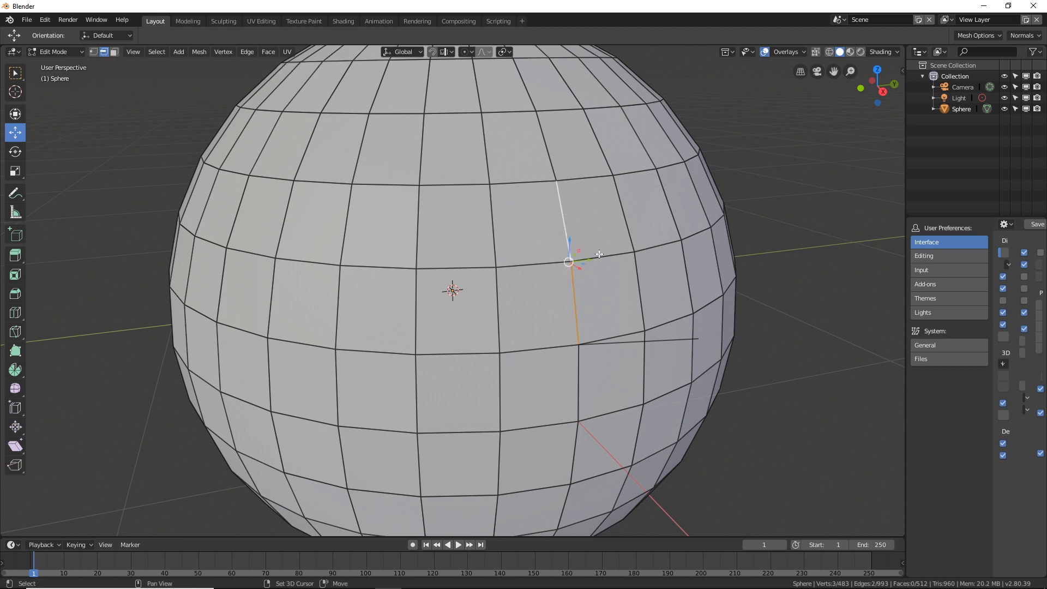
pyautogui.keyDown('shift'); pyautogui.click(600, 255); pyautogui.keyUp('shift')
pyautogui.keyDown('shift'); pyautogui.click(534, 264); pyautogui.keyUp('shift')
pyautogui.rightClick(570, 248)
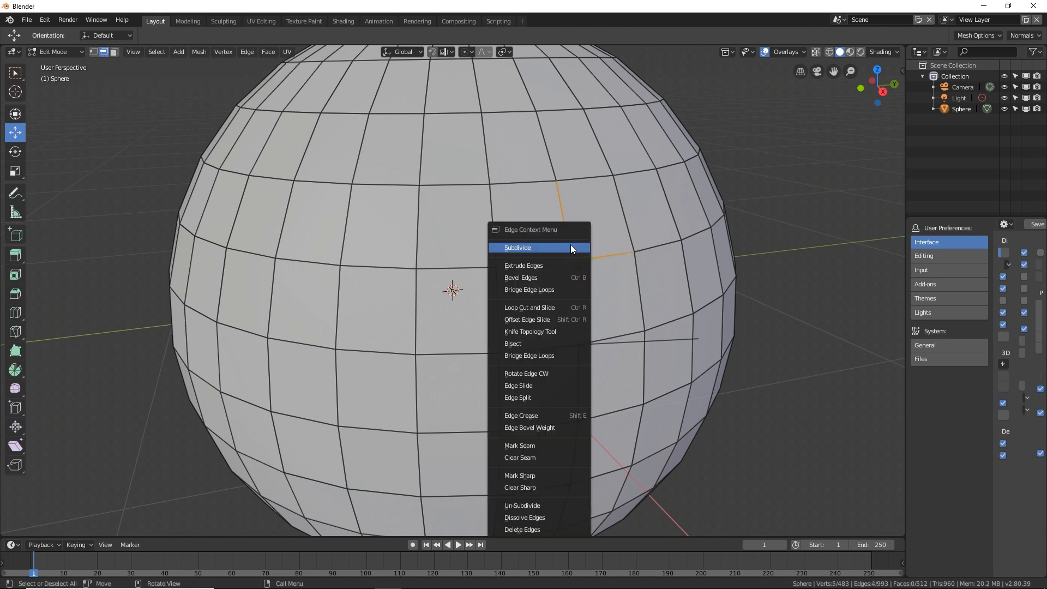
pyautogui.click(547, 274)
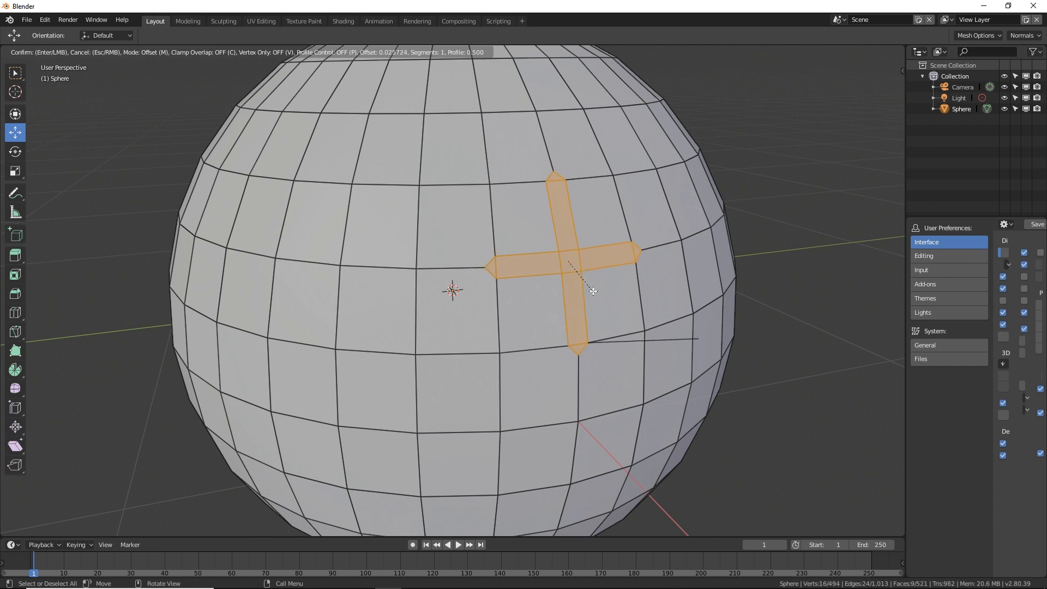
pyautogui.click(591, 291)
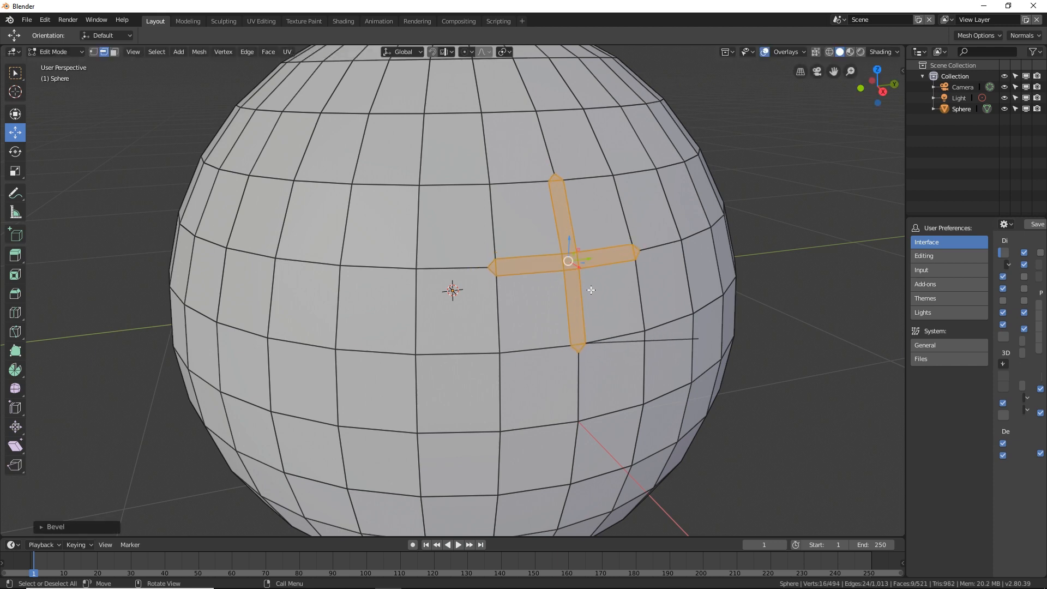
# Select the four edges meeting at a vertex beside the first beveled cross and bevel them into a second, narrow cross
pyautogui.scroll(-3, 591, 290)
pyautogui.scroll(3, 591, 290)
pyautogui.moveTo(591, 290); pyautogui.dragTo(537, 266, button='middle')
pyautogui.click(536, 267)
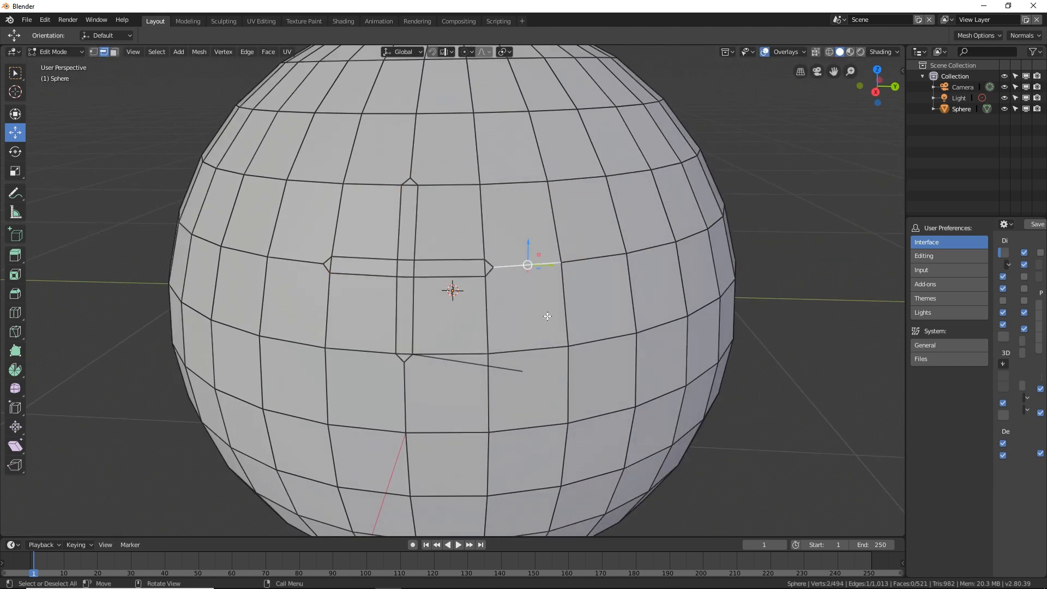
pyautogui.keyDown('shift'); pyautogui.click(587, 257); pyautogui.keyUp('shift')
pyautogui.keyDown('shift'); pyautogui.click(553, 218); pyautogui.keyUp('shift')
pyautogui.keyDown('shift'); pyautogui.click(565, 297); pyautogui.keyUp('shift')
pyautogui.rightClick(565, 295)
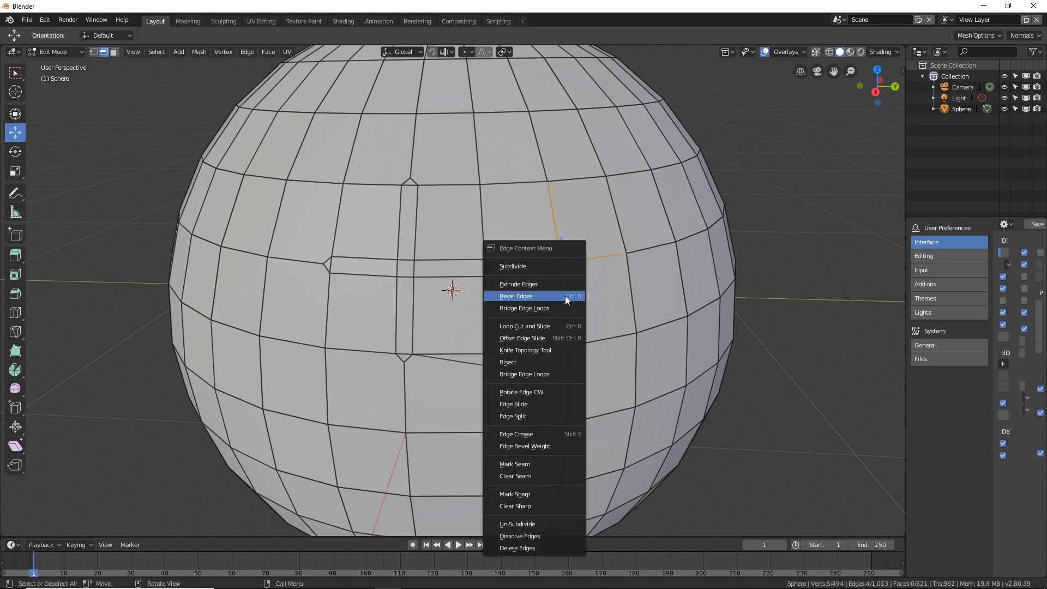
pyautogui.click(565, 295)
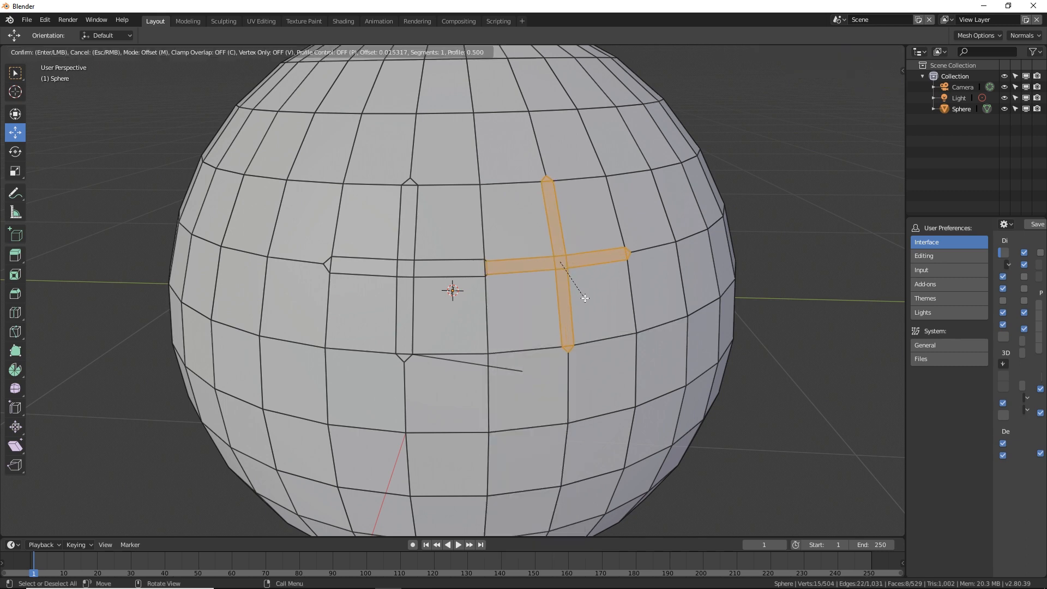
pyautogui.click(574, 297)
# In face select mode, select a block of six faces, two rows by three columns, on an unedited side of the sphere
pyautogui.rightClick(565, 295)
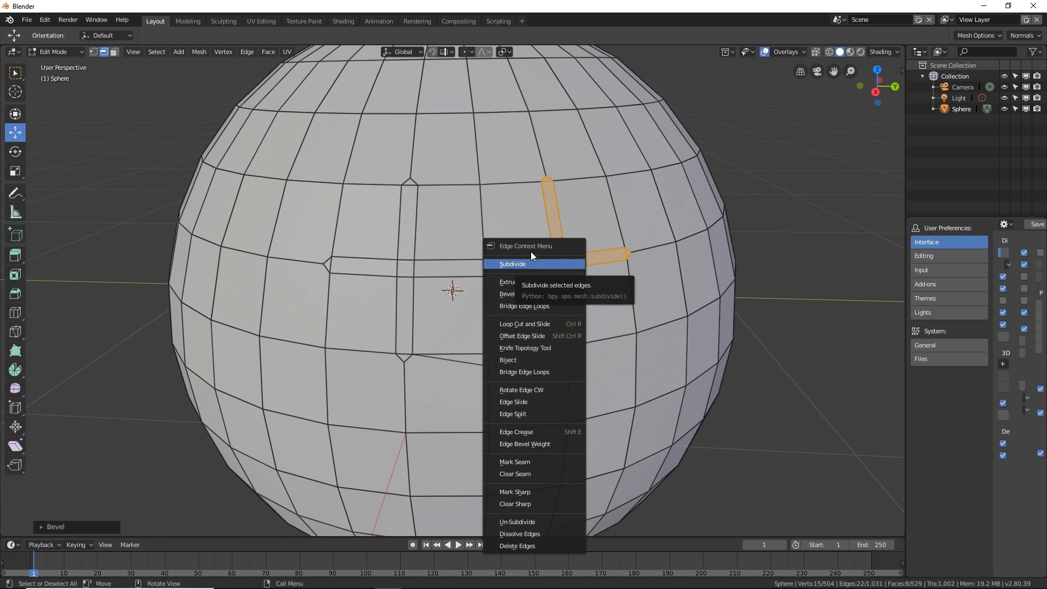
pyautogui.scroll(-5, 636, 303)
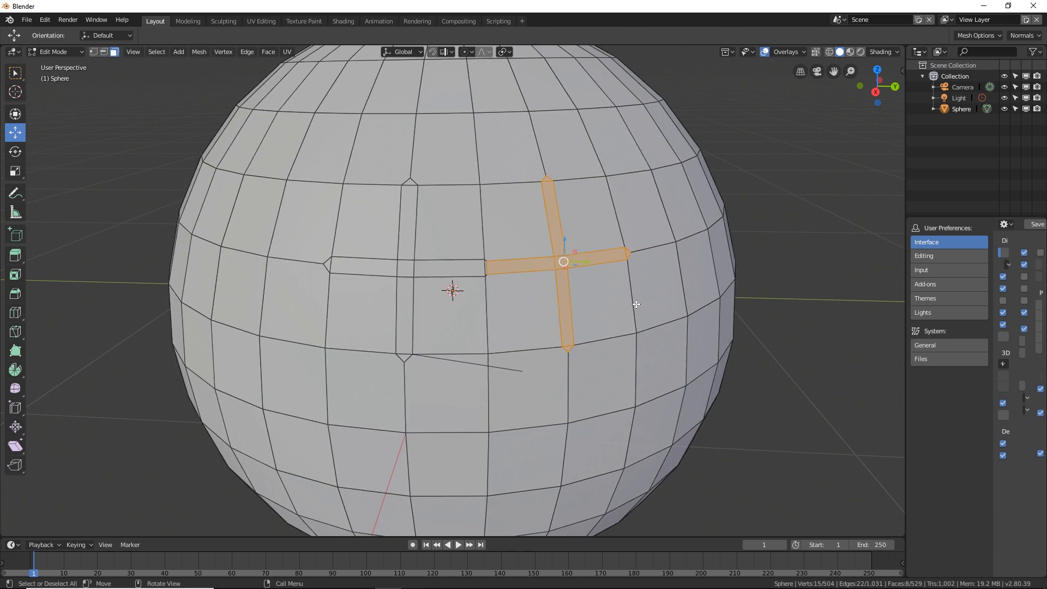
pyautogui.moveTo(636, 304); pyautogui.dragTo(502, 267, button='middle')
pyautogui.click(502, 267)
pyautogui.keyDown('shift'); pyautogui.click(457, 270); pyautogui.keyUp('shift')
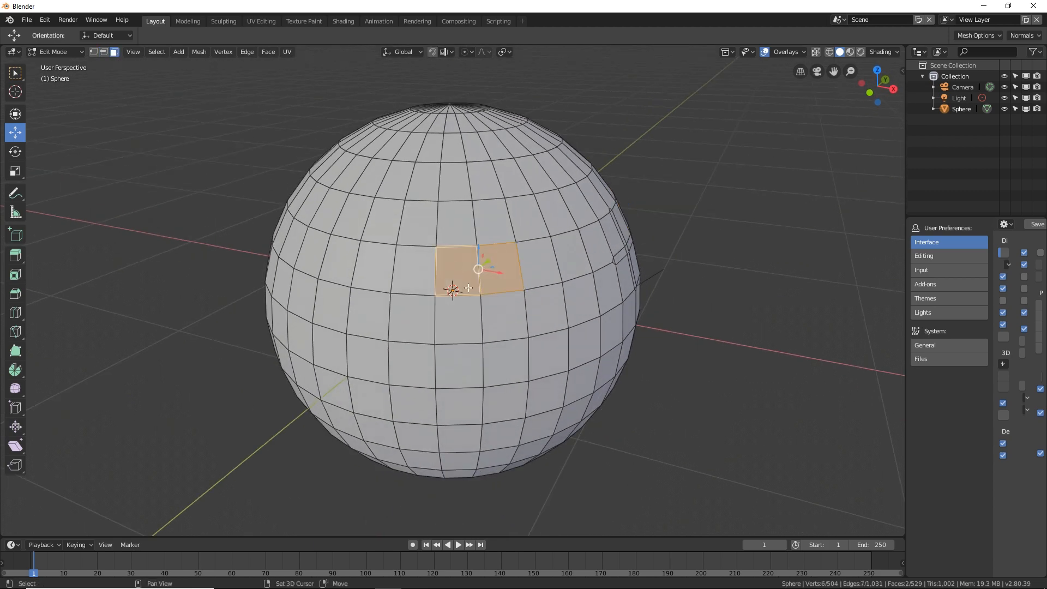
pyautogui.keyDown('shift'); pyautogui.click(458, 319); pyautogui.keyUp('shift')
pyautogui.keyDown('shift'); pyautogui.click(504, 317); pyautogui.keyUp('shift')
pyautogui.keyDown('shift'); pyautogui.click(411, 319); pyautogui.keyUp('shift')
pyautogui.keyDown('shift'); pyautogui.click(408, 271); pyautogui.keyUp('shift')
# Extrude the six selected faces with Extrude Individual Faces
pyautogui.rightClick(408, 270)
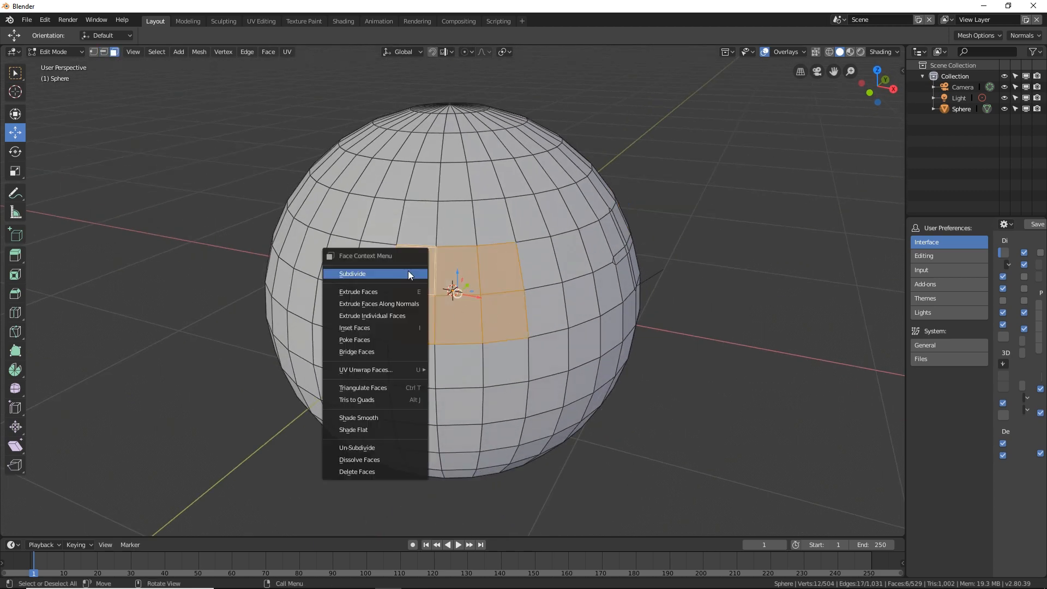
pyautogui.click(398, 317)
pyautogui.click(281, 332)
# Extrude the same six faces individually again, well outward from the sphere, and scale their end faces down
pyautogui.moveTo(327, 334); pyautogui.dragTo(584, 253, button='middle')
pyautogui.rightClick(585, 252)
pyautogui.click(585, 254)
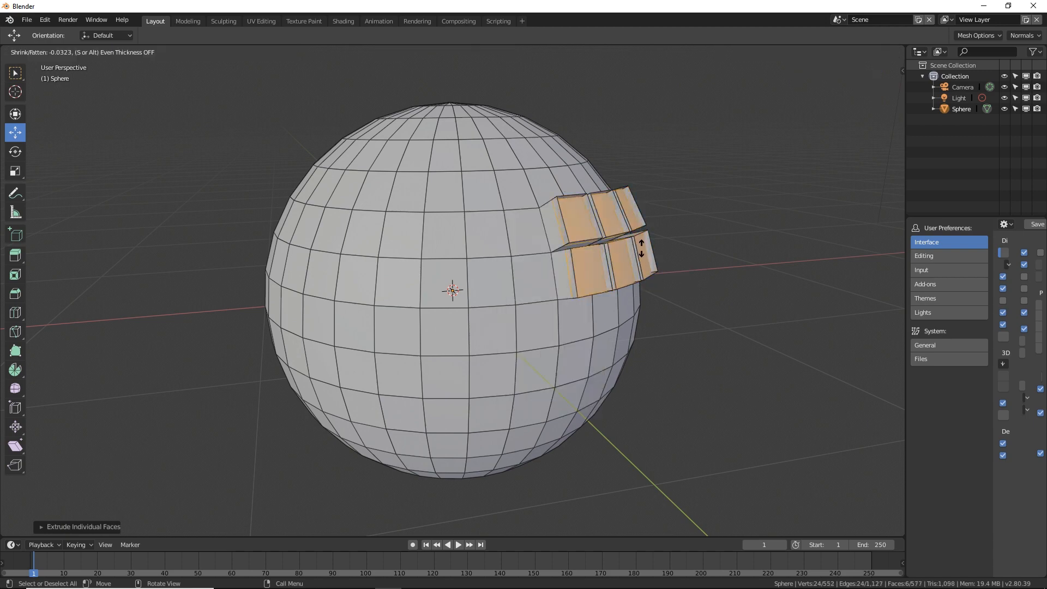
pyautogui.click(503, 272)
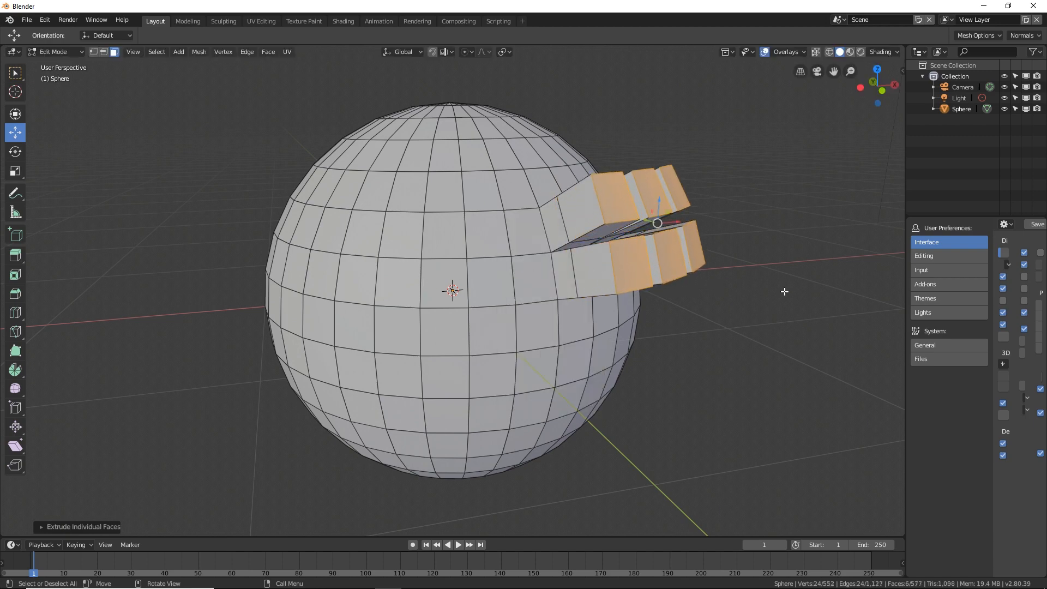
pyautogui.press('s')
pyautogui.click(731, 257)
pyautogui.moveTo(731, 257); pyautogui.dragTo(633, 268, button='middle')
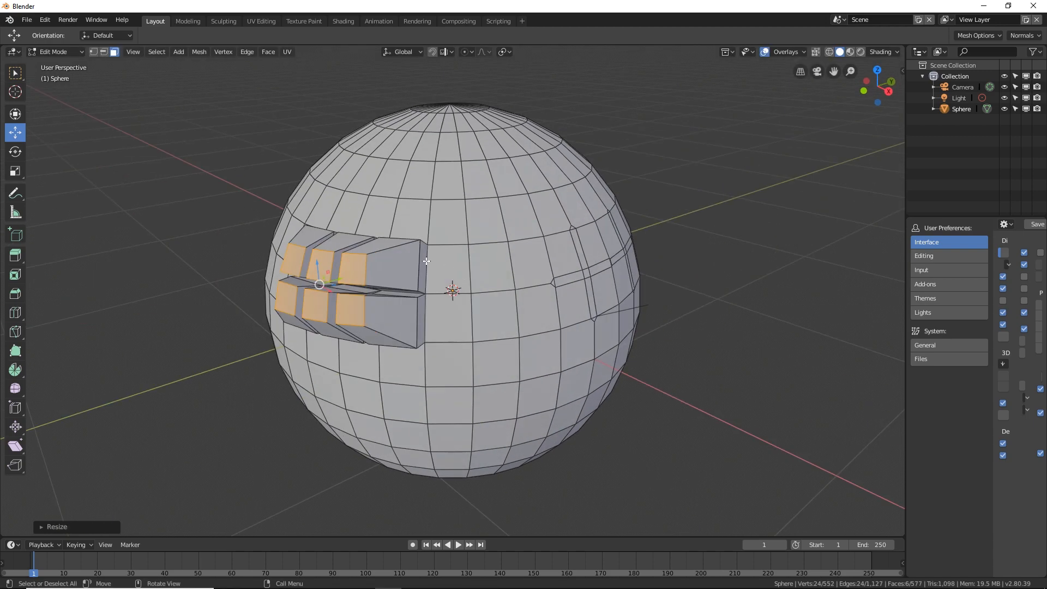
# Examine the Face, Vertex and UV commands available for the selected faces
pyautogui.click(16, 255)
pyautogui.rightClick(348, 270)
pyautogui.click(265, 50)
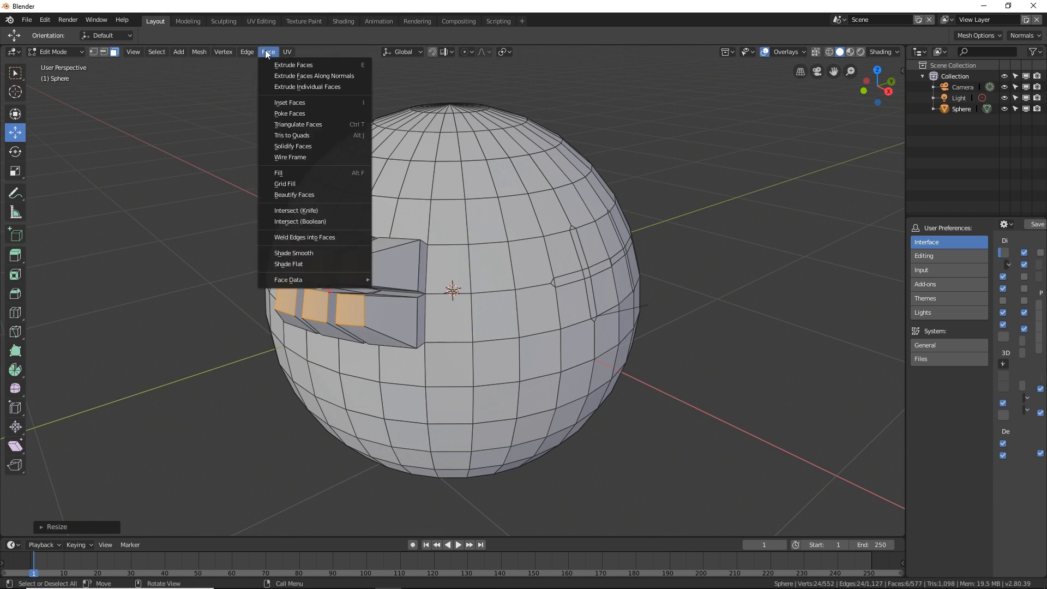
pyautogui.moveTo(229, 53)
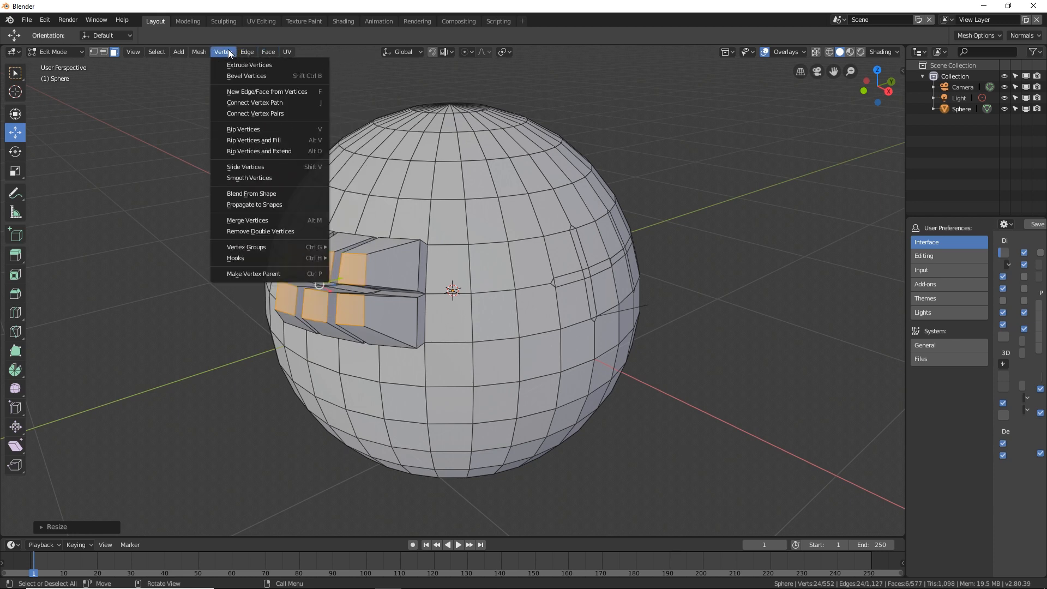
pyautogui.moveTo(289, 51)
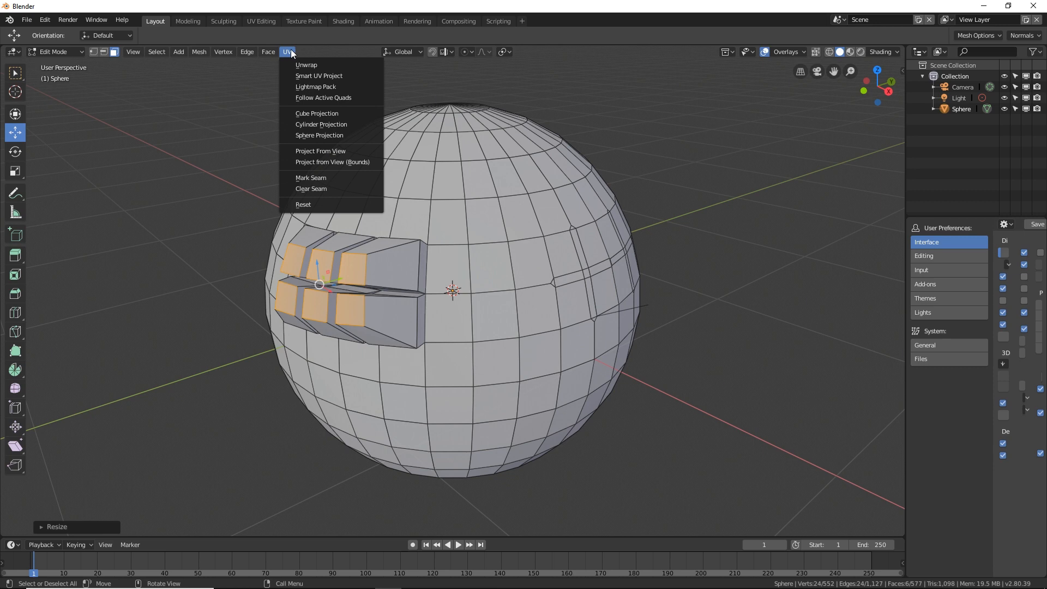
pyautogui.scroll(1, 341, 265)
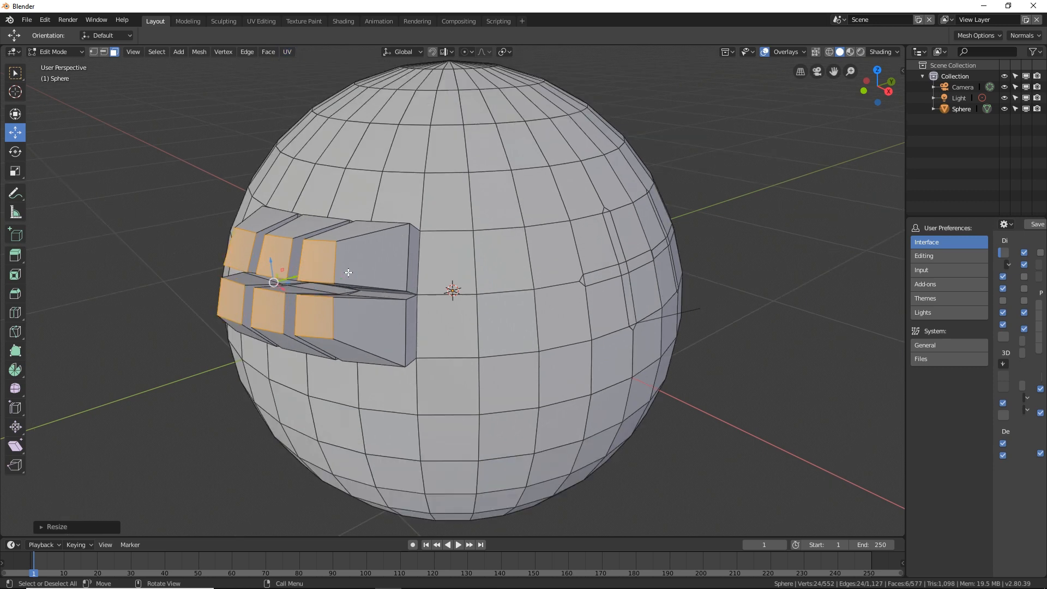
pyautogui.click(288, 51)
pyautogui.press('u')
# Look through the Mesh commands for recalculating and flipping normals
pyautogui.click(198, 52)
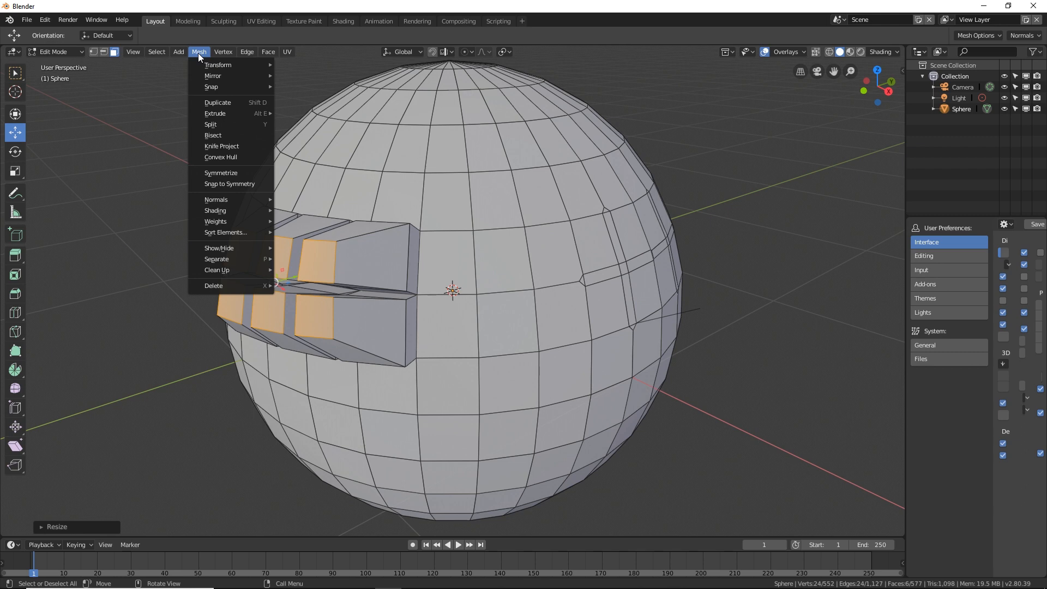
pyautogui.moveTo(250, 201)
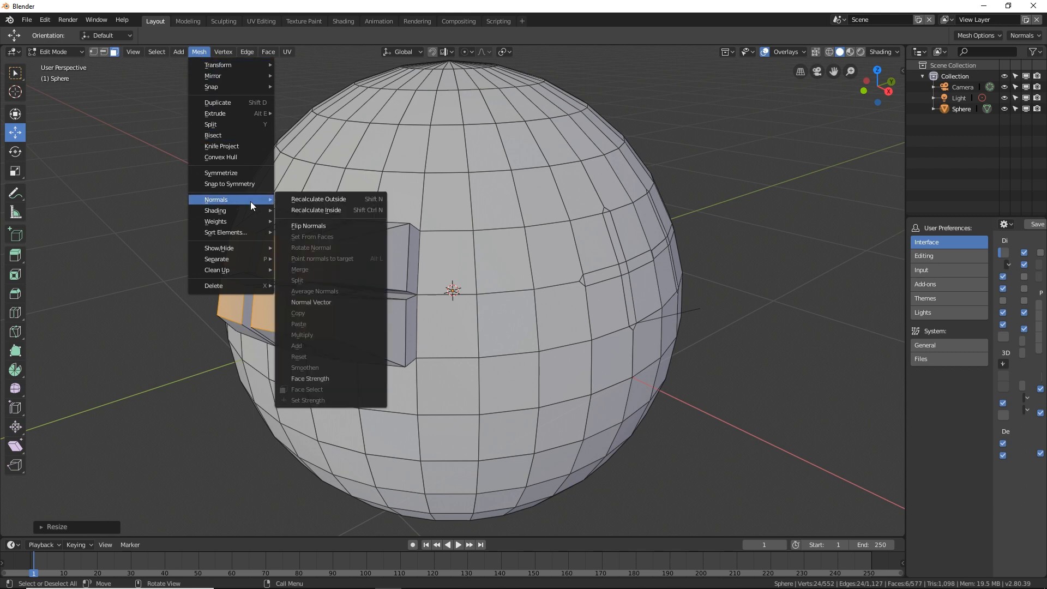
pyautogui.click(307, 198)
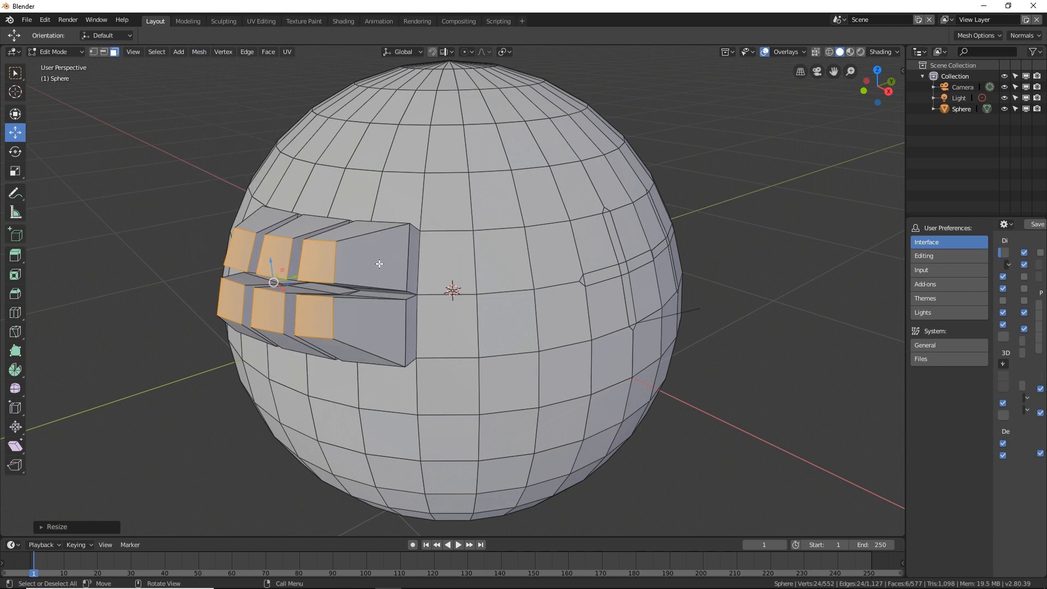
# Enable the Face Orientation overlay and inspect the orientation of the extruded faces
pyautogui.click(790, 52)
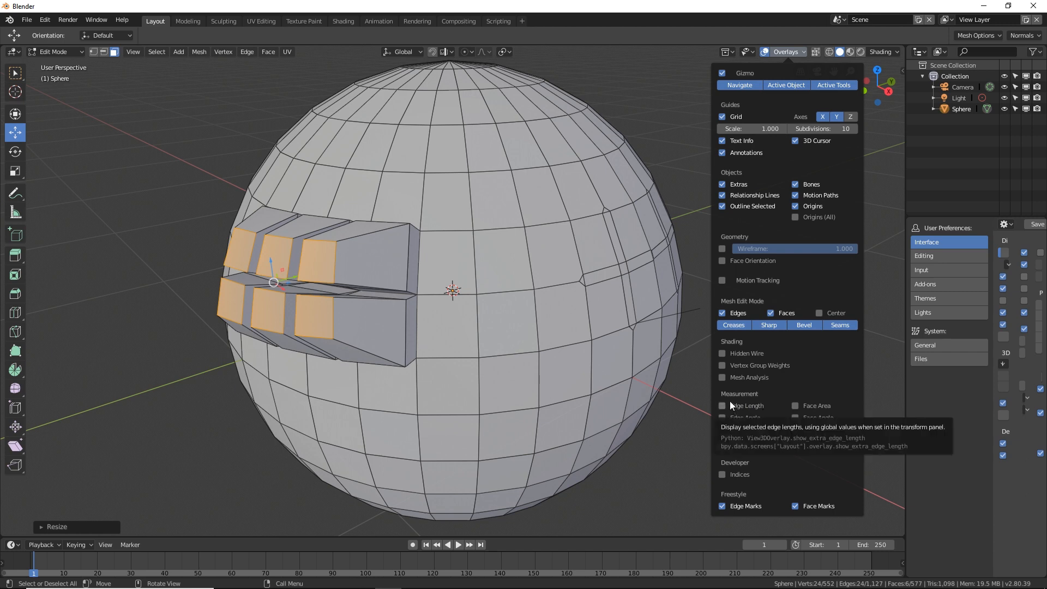
pyautogui.click(722, 261)
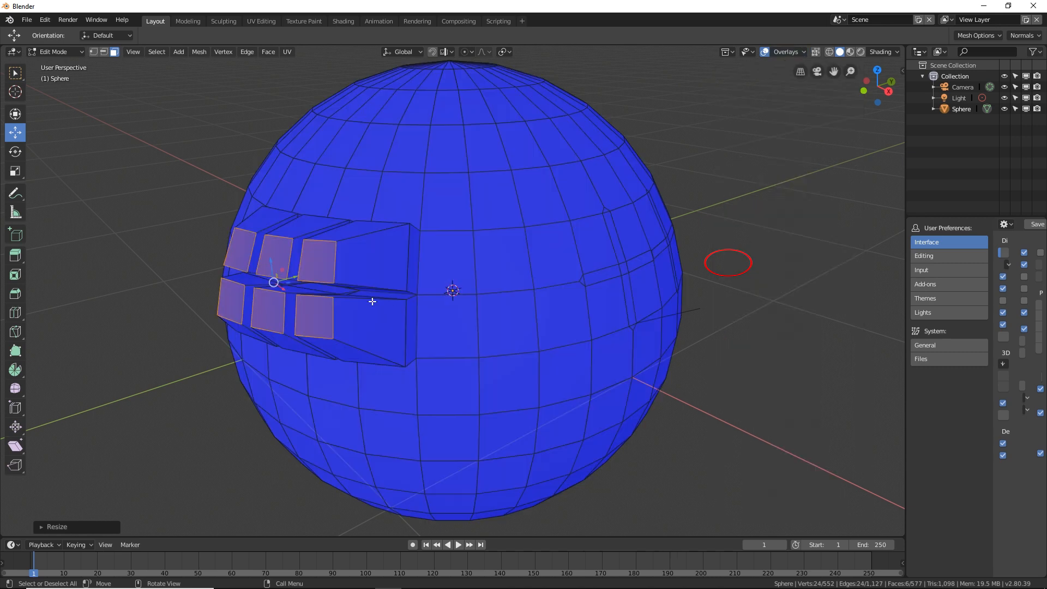
pyautogui.moveTo(374, 299); pyautogui.dragTo(425, 299, button='middle')
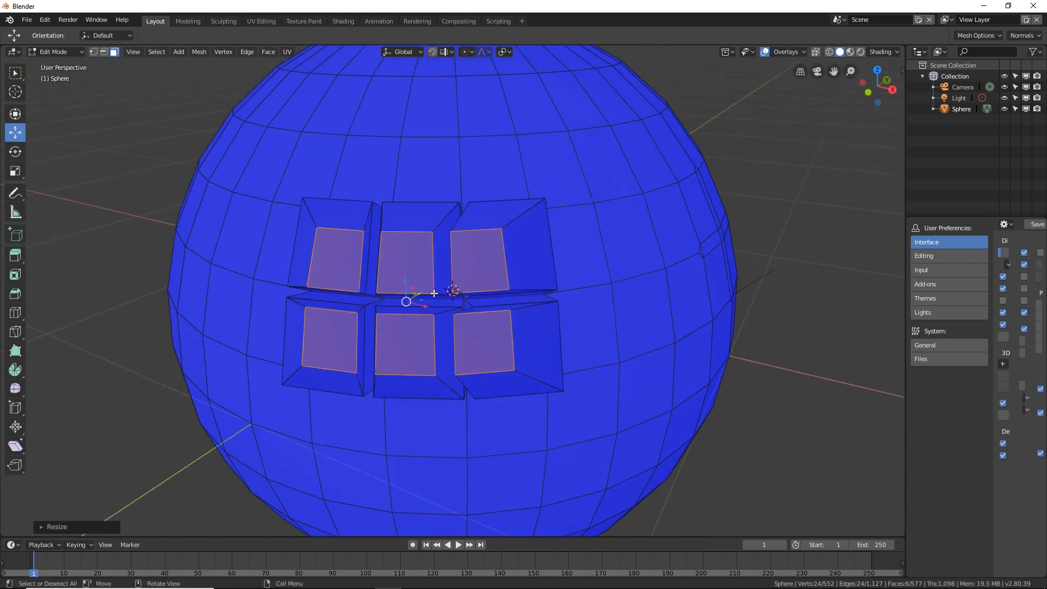
# Recalculate the selected faces' normals to the outside and expand the operation's settings
pyautogui.hotkey('shift', 'n')
pyautogui.click(43, 527)
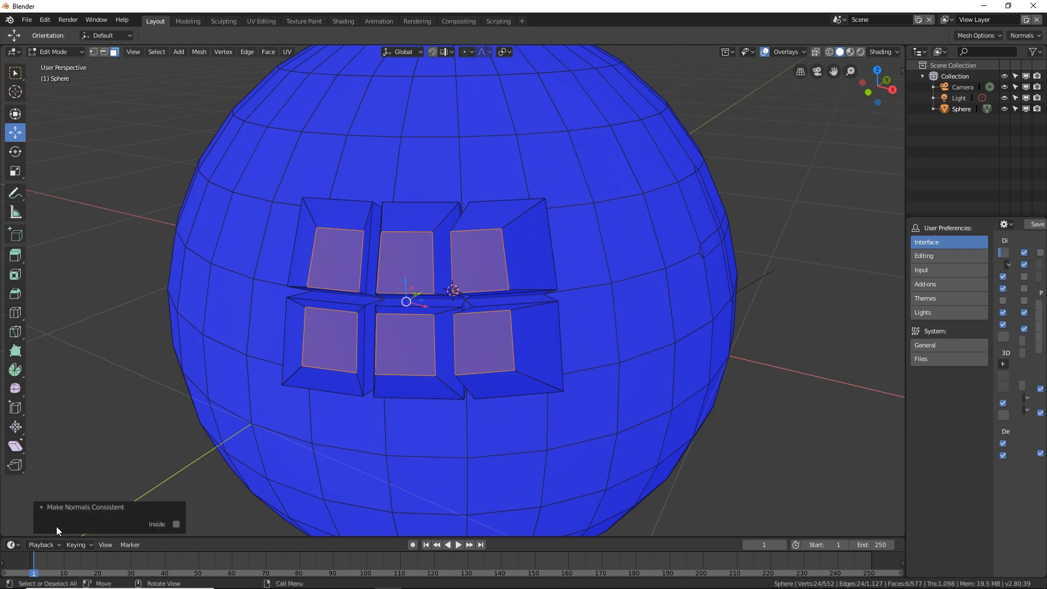
# Recalculate the six selected faces' normals to the inside, then deselect them to inspect their orientation colour
pyautogui.click(176, 524)
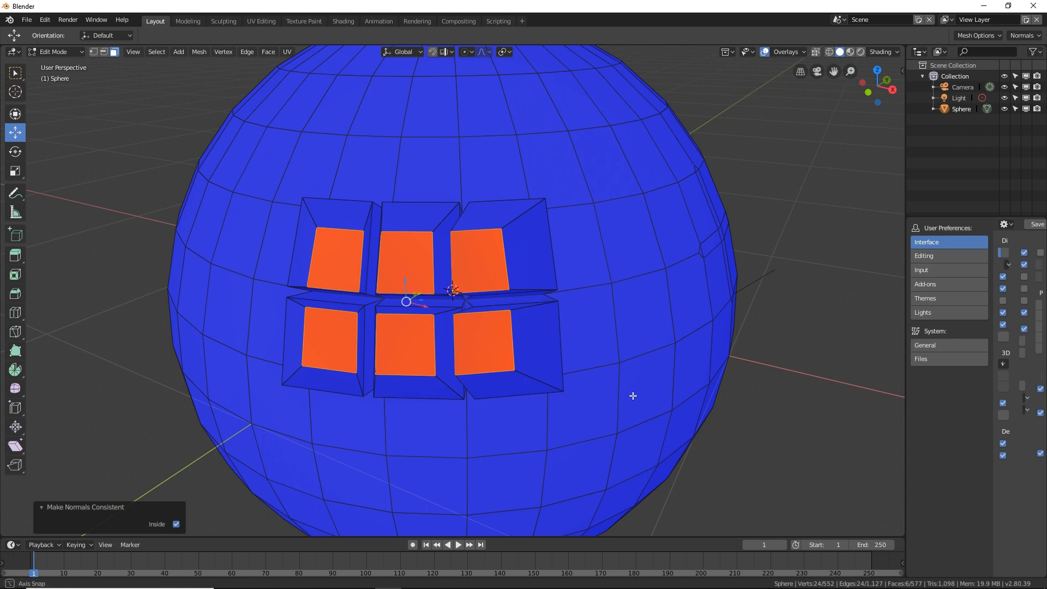
pyautogui.moveTo(631, 395); pyautogui.dragTo(610, 394, button='middle')
pyautogui.click(825, 374)
pyautogui.scroll(-1, 447, 285)
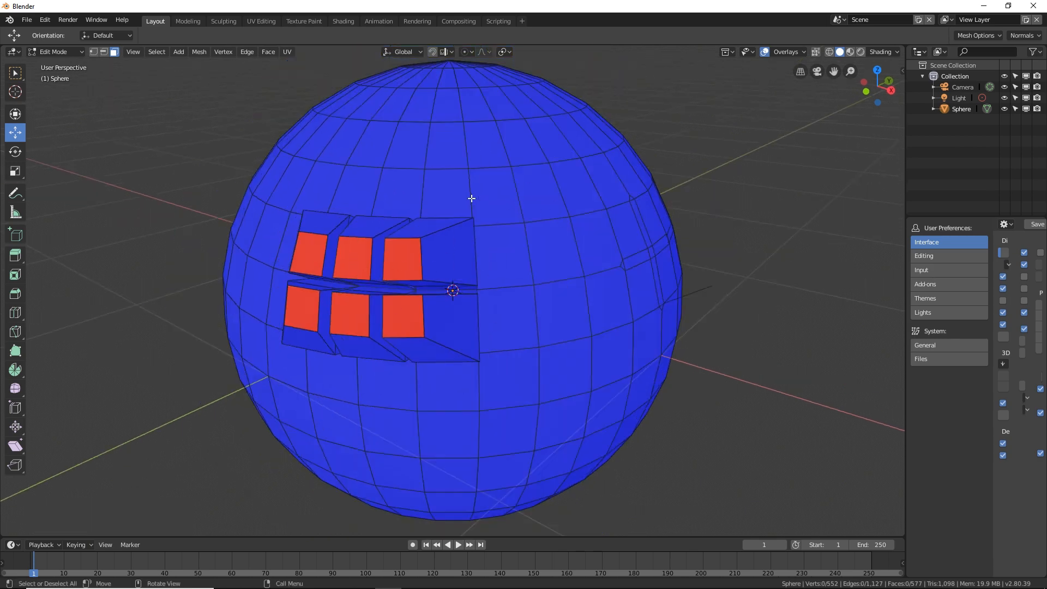
# Select the outer faces of the six extrusions and recalculate their normals to the outside
pyautogui.click(410, 257)
pyautogui.keyDown('shift'); pyautogui.click(352, 253); pyautogui.keyUp('shift')
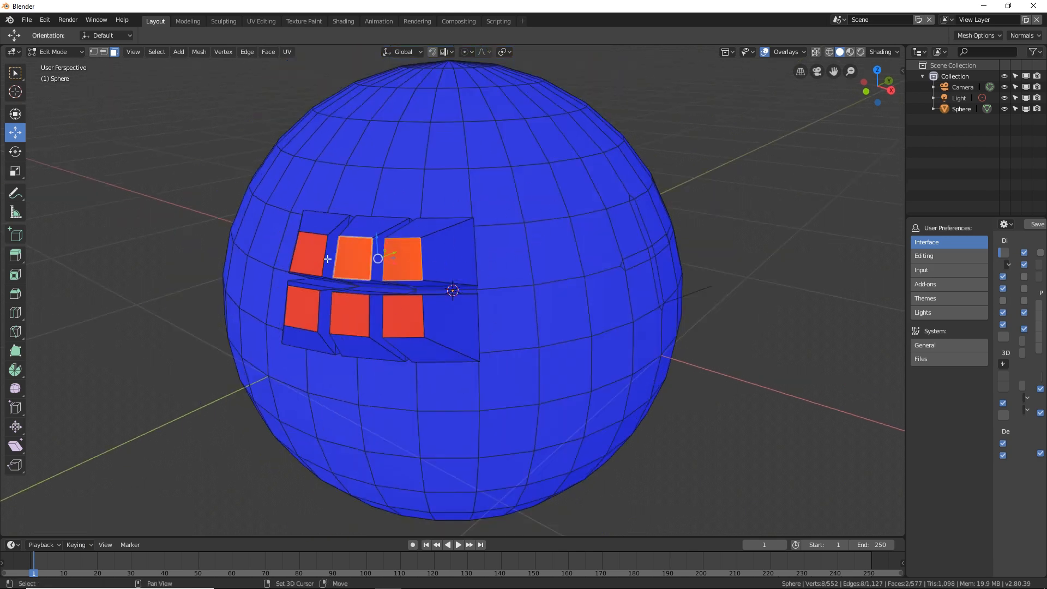
pyautogui.keyDown('shift'); pyautogui.click(313, 263); pyautogui.keyUp('shift')
pyautogui.keyDown('shift'); pyautogui.click(305, 301); pyautogui.keyUp('shift')
pyautogui.keyDown('shift'); pyautogui.click(350, 314); pyautogui.keyUp('shift')
pyautogui.keyDown('shift'); pyautogui.click(395, 307); pyautogui.keyUp('shift')
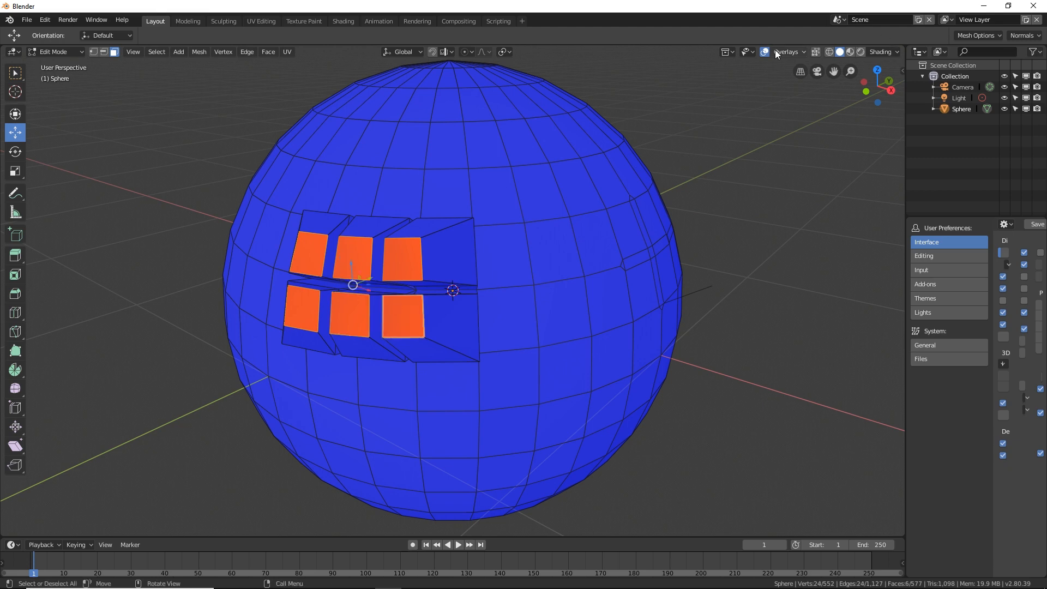
pyautogui.hotkey('shift', 'n')
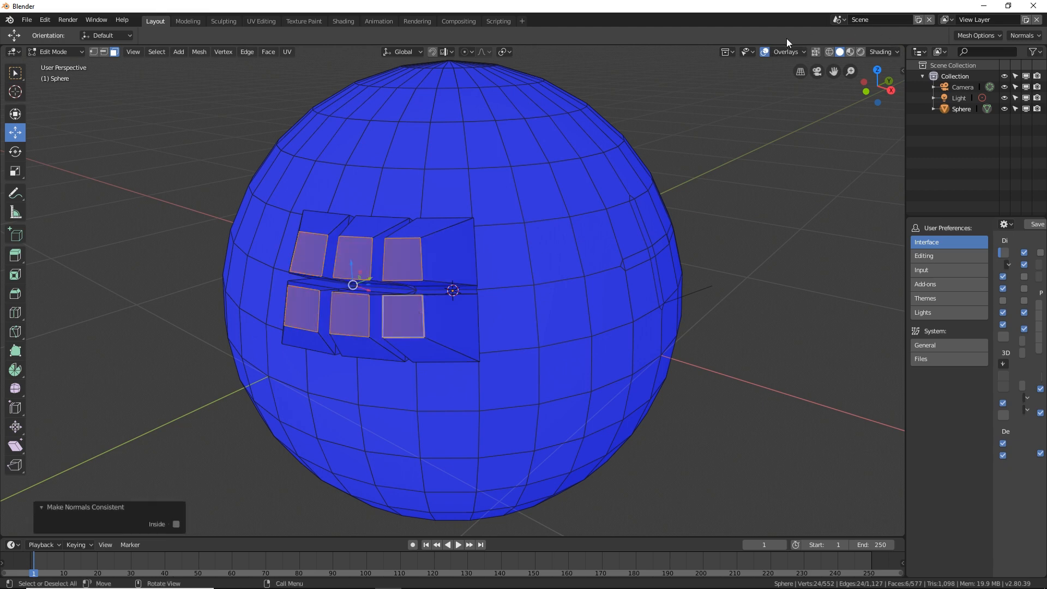
# Turn off the Face Orientation overlay and return the sphere to Object Mode with nothing selected in its mesh
pyautogui.hotkey('alt', 'a')
pyautogui.click(798, 50)
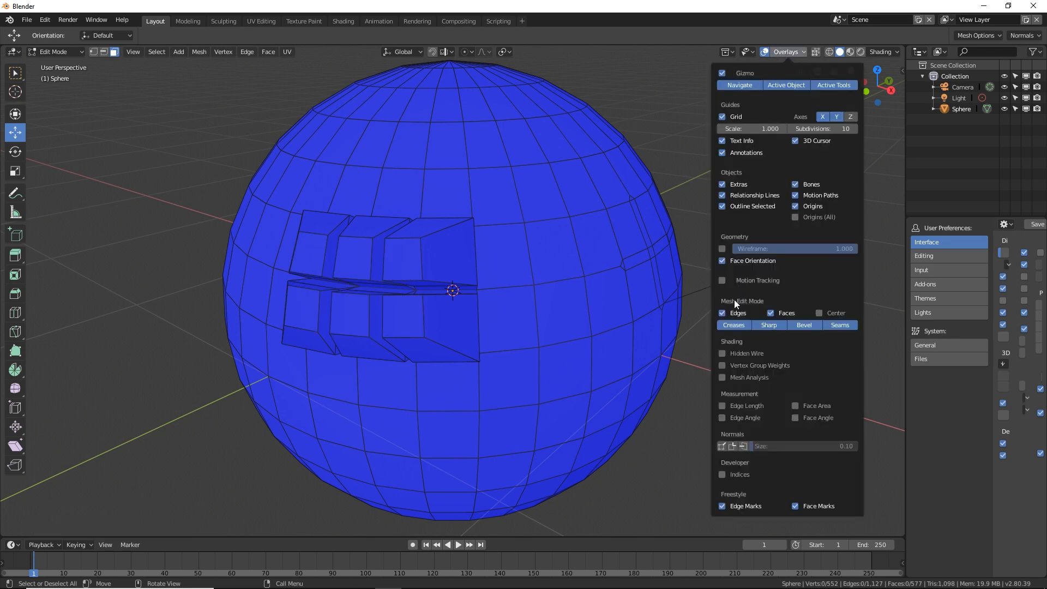
pyautogui.click(722, 261)
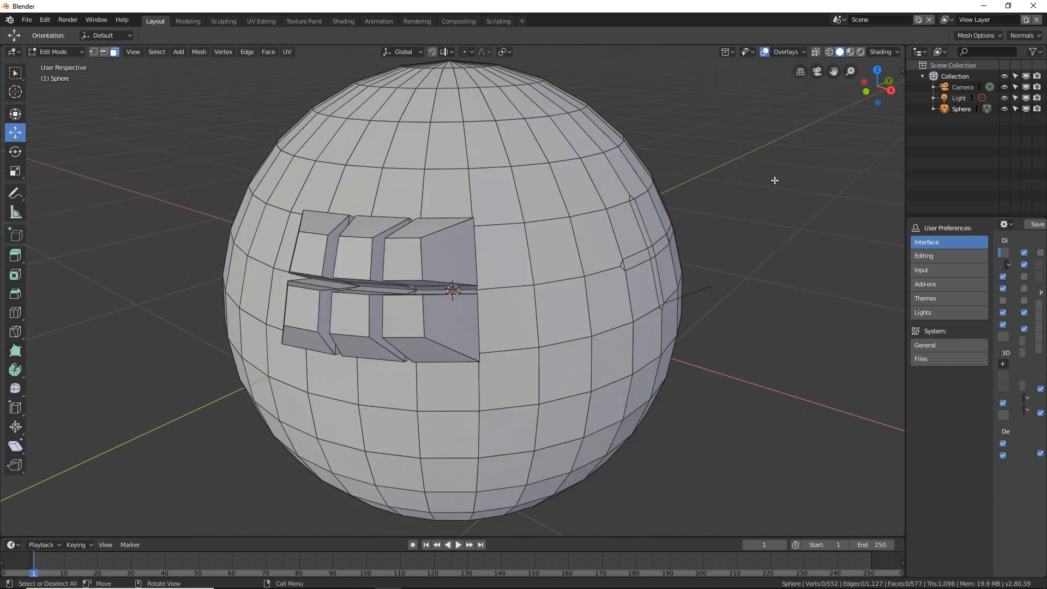
pyautogui.click(791, 50)
pyautogui.scroll(-2, 643, 183)
pyautogui.press('Tab')
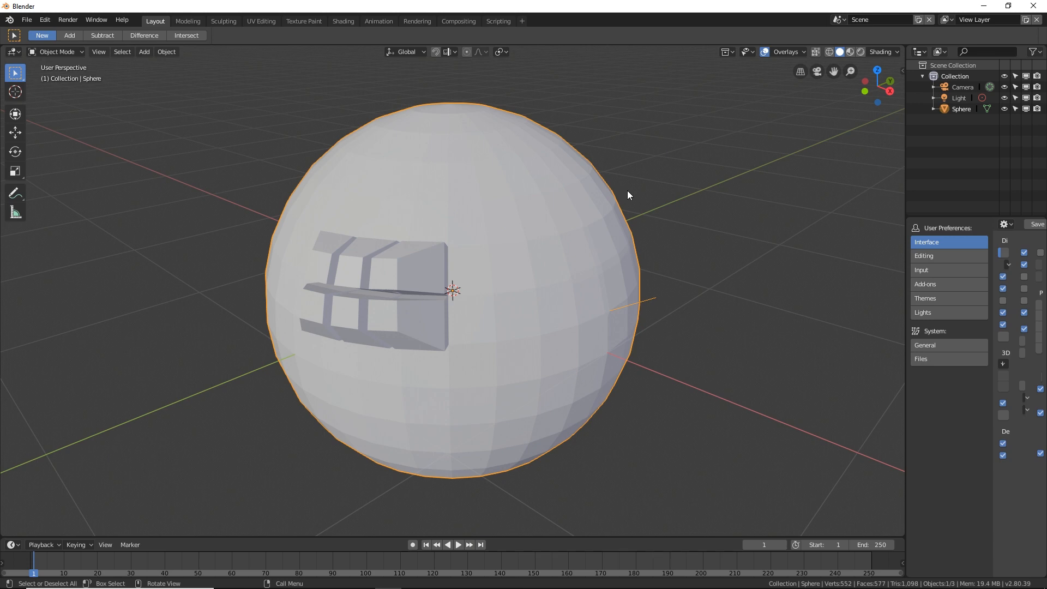
# Play and stop the timeline animation, then take a look at the operator search without running anything
pyautogui.press('space')
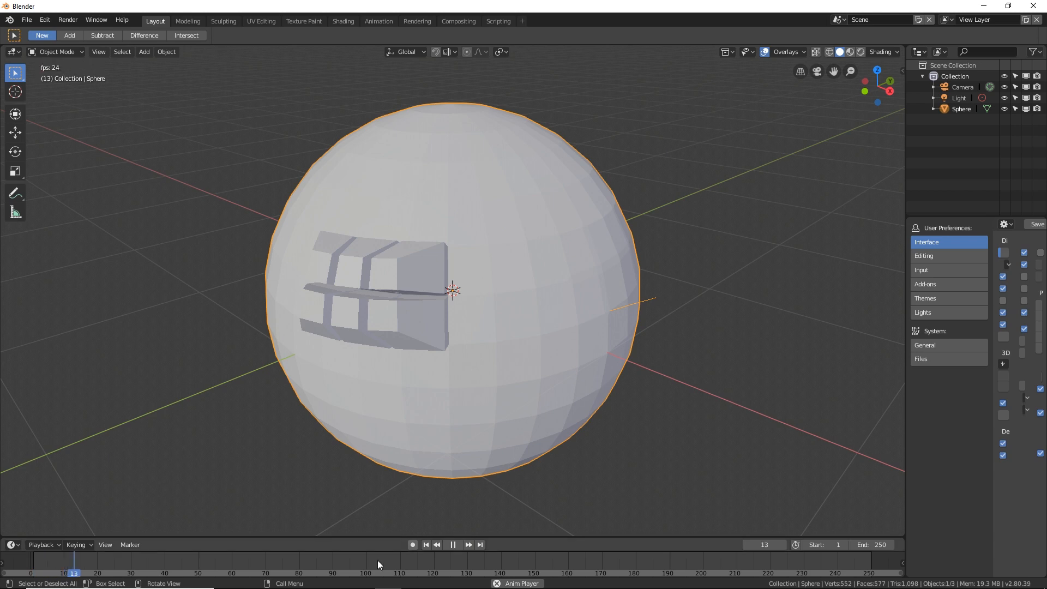
pyautogui.press('Escape')
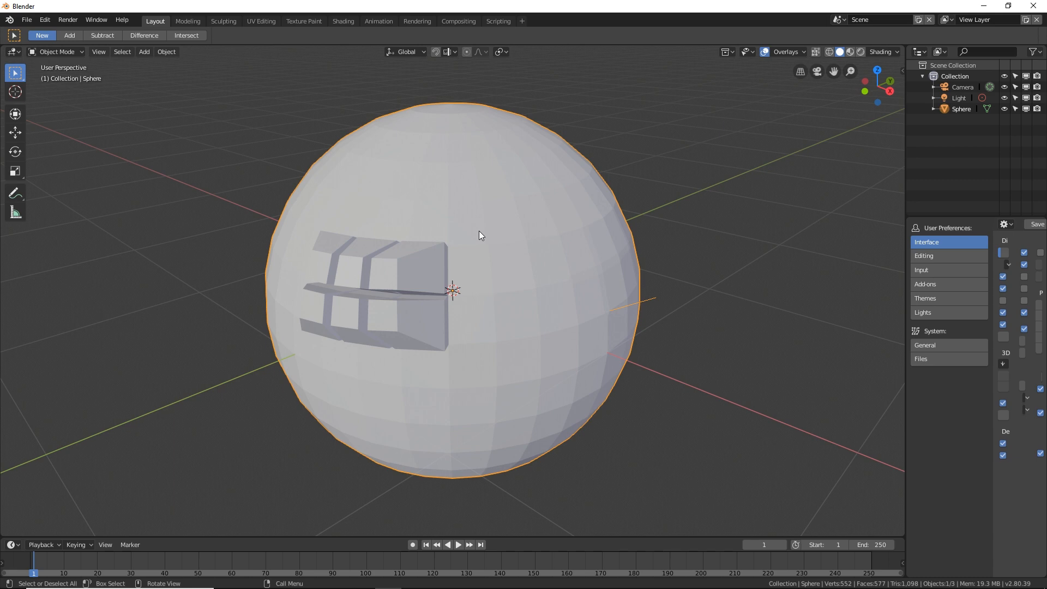
pyautogui.press('F3')
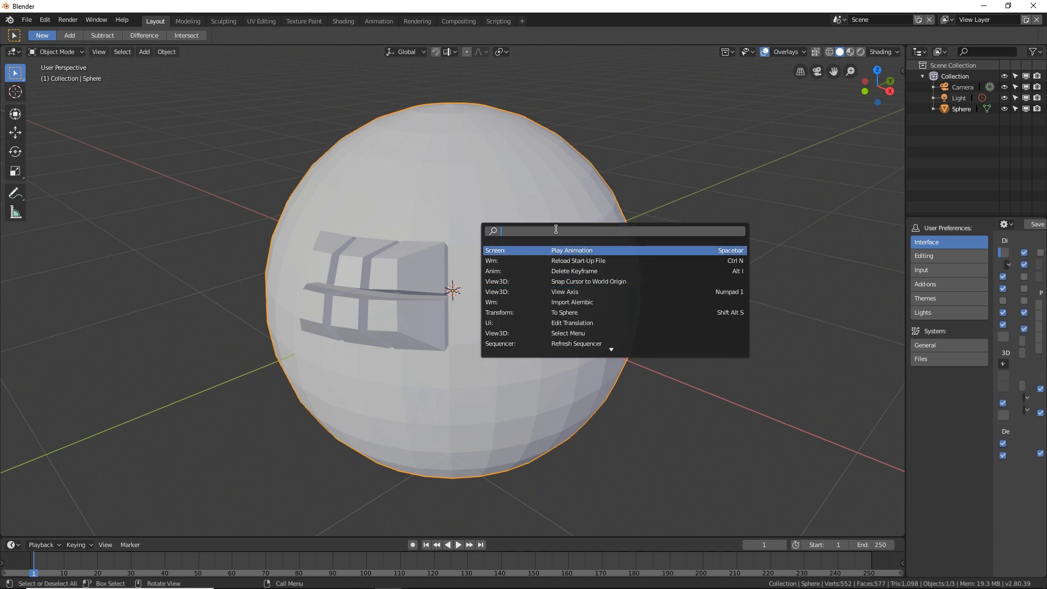
pyautogui.click(653, 143)
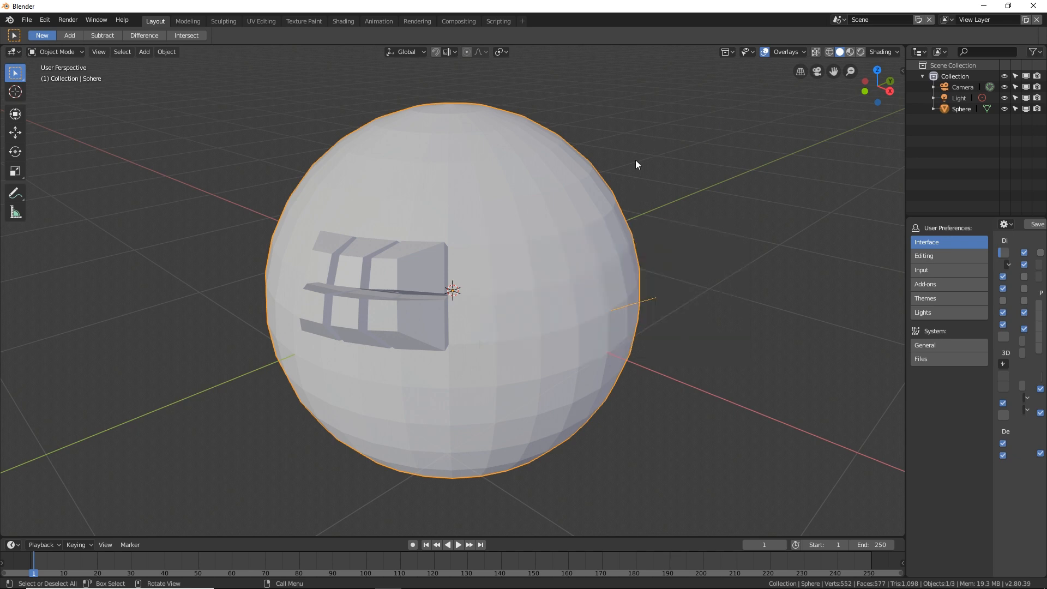
# Select the sphere's whole mesh in Edit Mode and search the operators for "tri" to find Triangulate Faces
pyautogui.press('Tab')
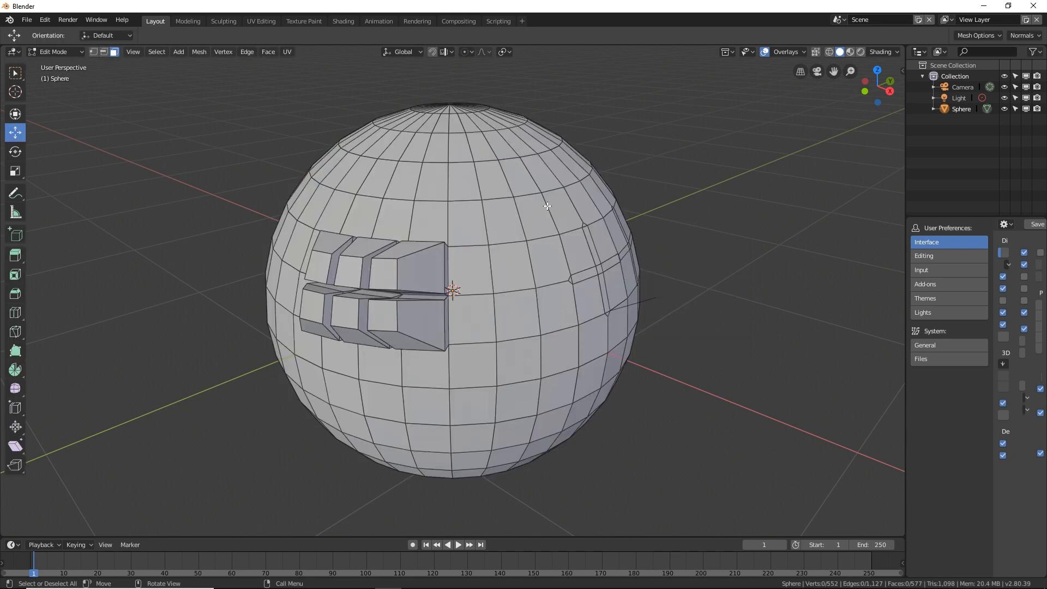
pyautogui.press('a')
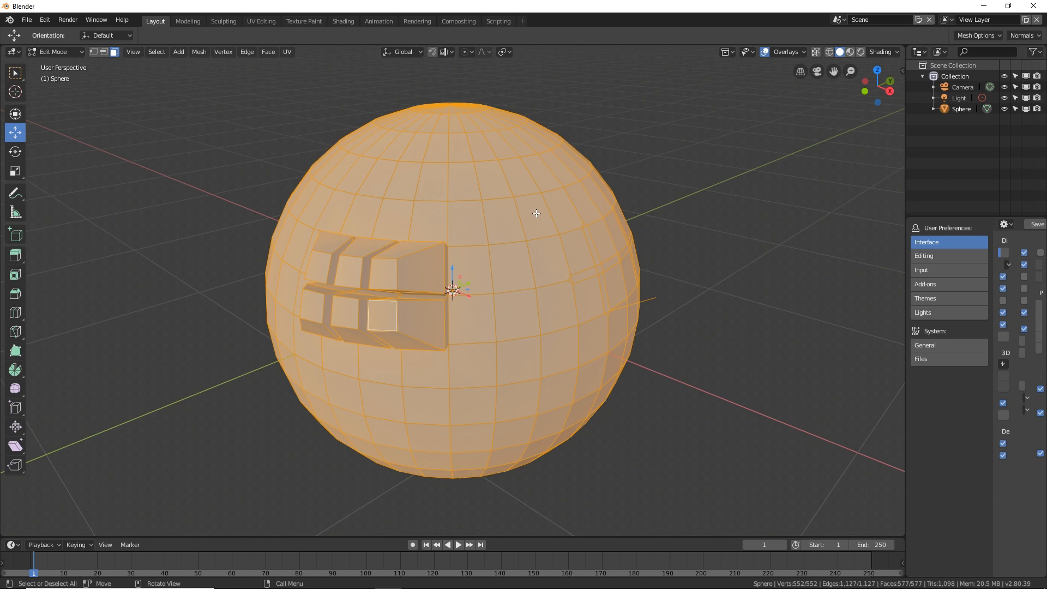
pyautogui.press('F3')
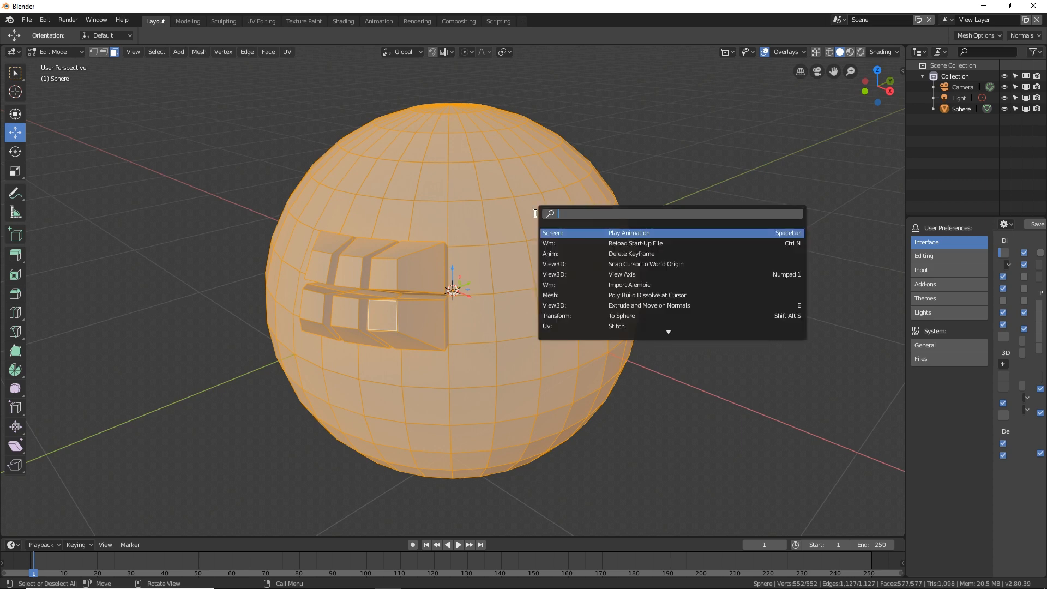
pyautogui.write('tri')
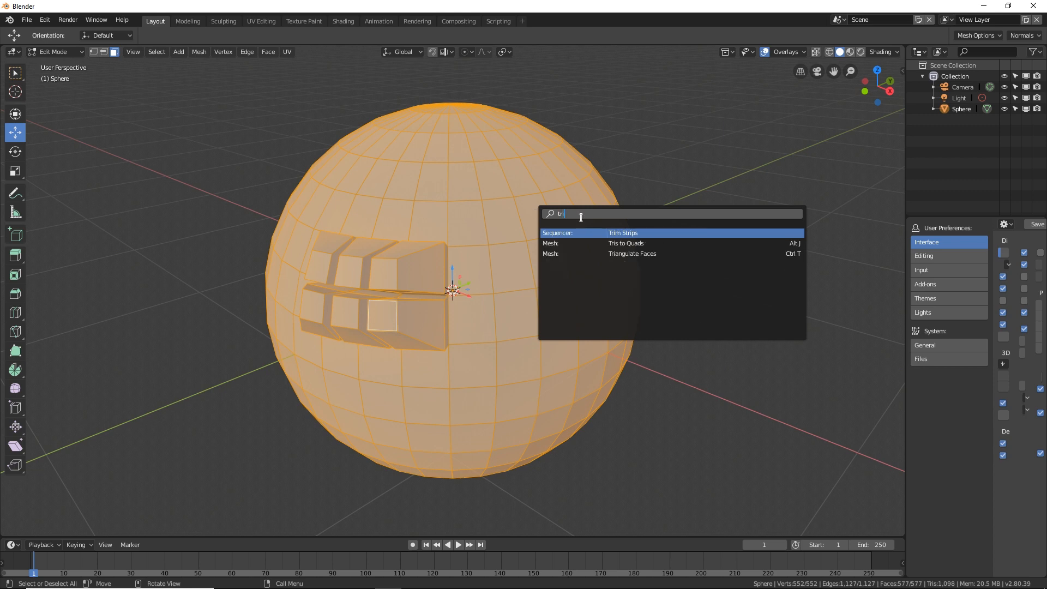
pyautogui.click(627, 253)
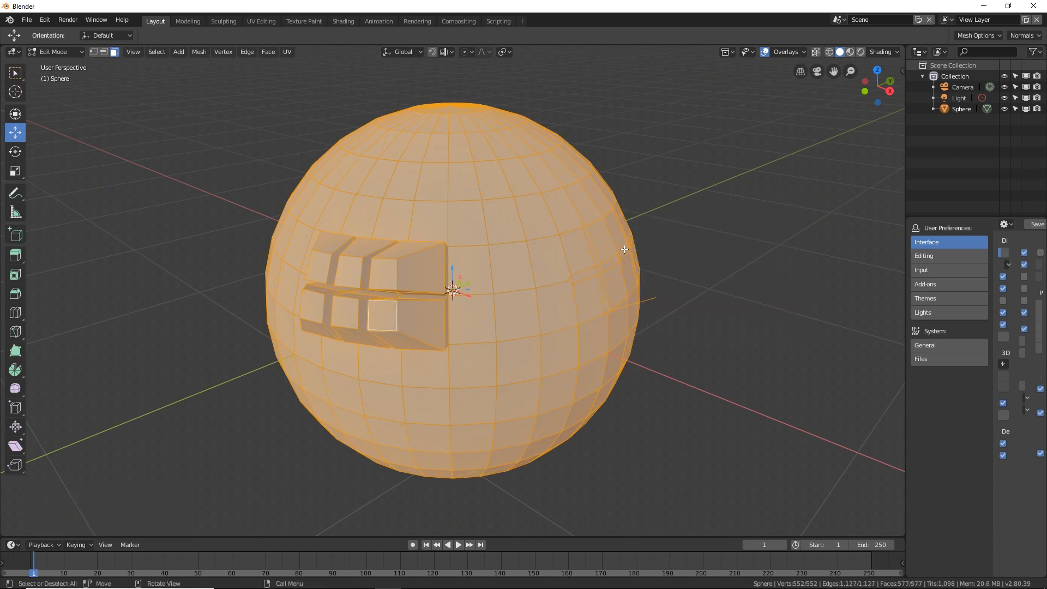
# Select the four corner vertices of one upper face of the sphere and examine the vertex context commands, including Remove Double Vertices
pyautogui.click(515, 272)
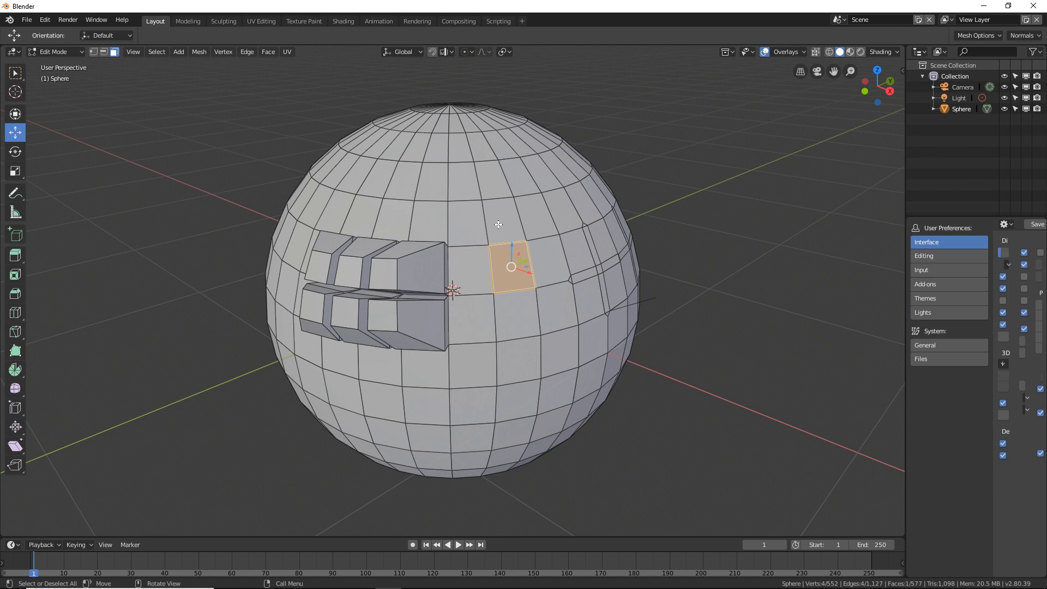
pyautogui.press('1')
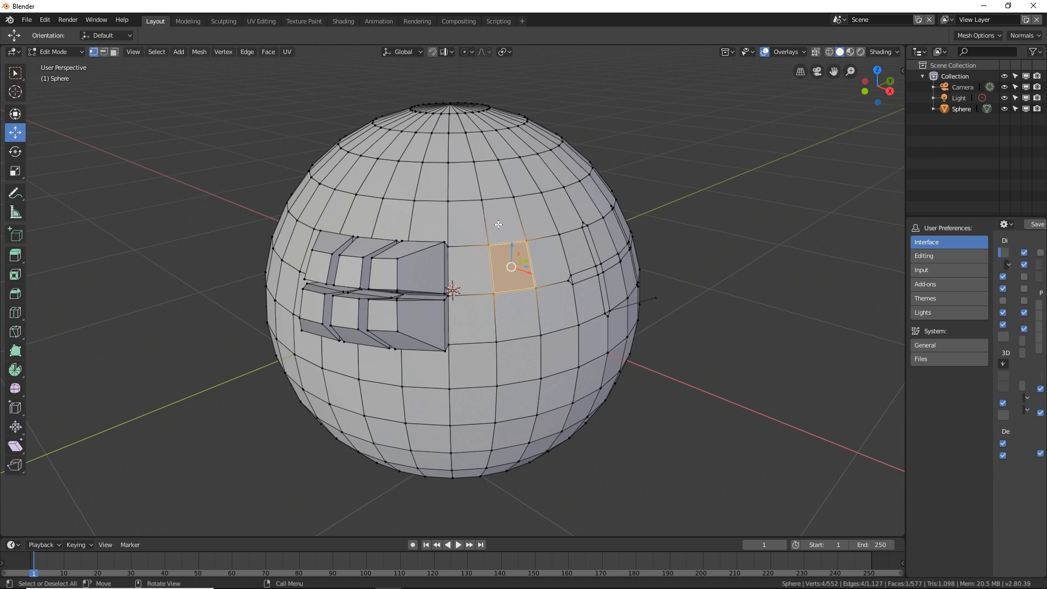
pyautogui.press('w')
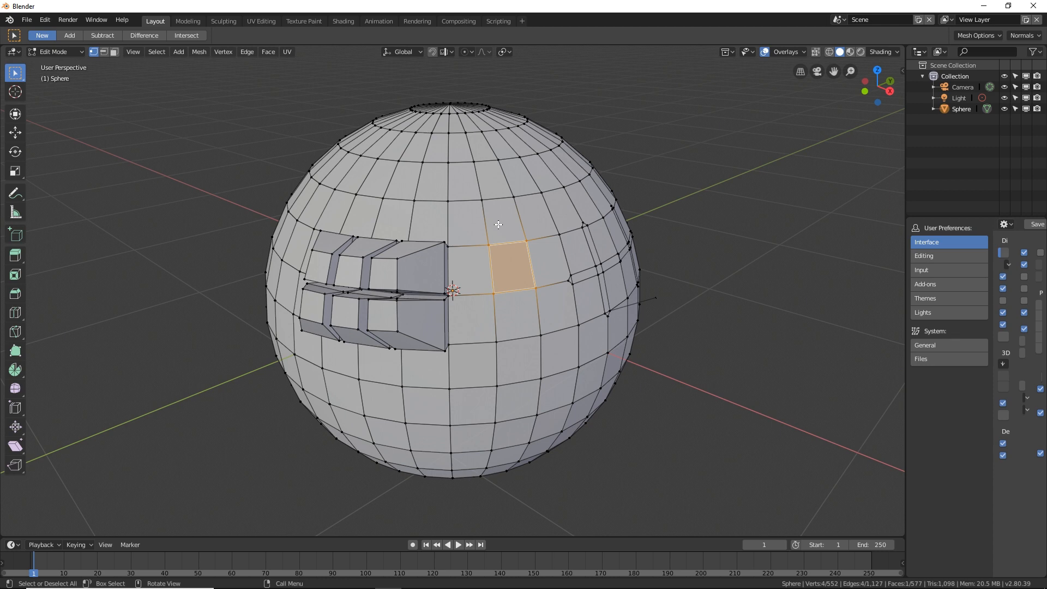
pyautogui.click(482, 201)
pyautogui.keyDown('shift'); pyautogui.click(488, 245); pyautogui.keyUp('shift')
pyautogui.keyDown('shift'); pyautogui.click(526, 241); pyautogui.keyUp('shift')
pyautogui.keyDown('shift'); pyautogui.click(514, 198); pyautogui.keyUp('shift')
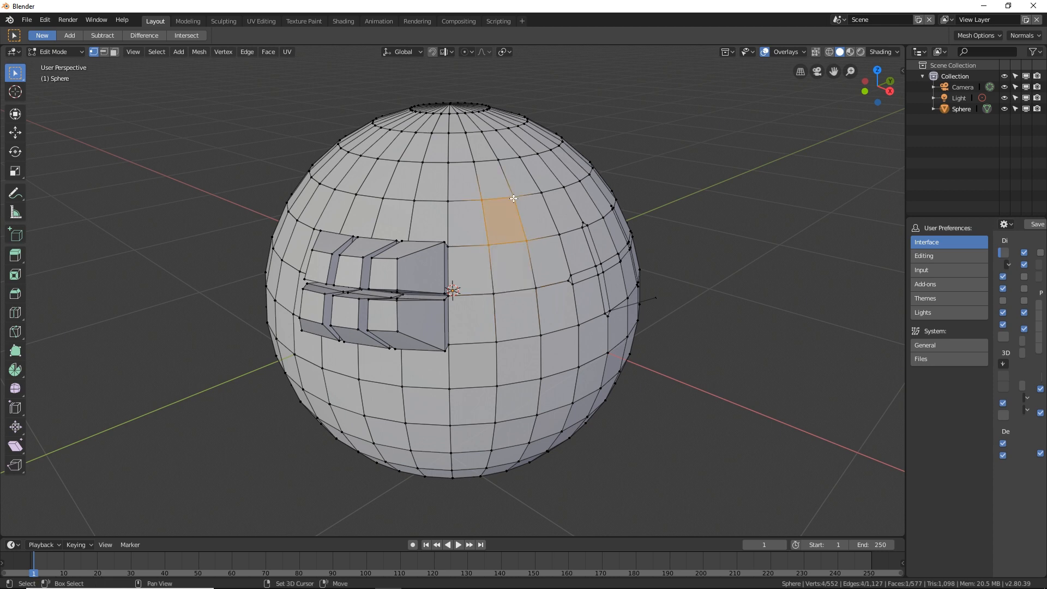
pyautogui.rightClick(514, 198)
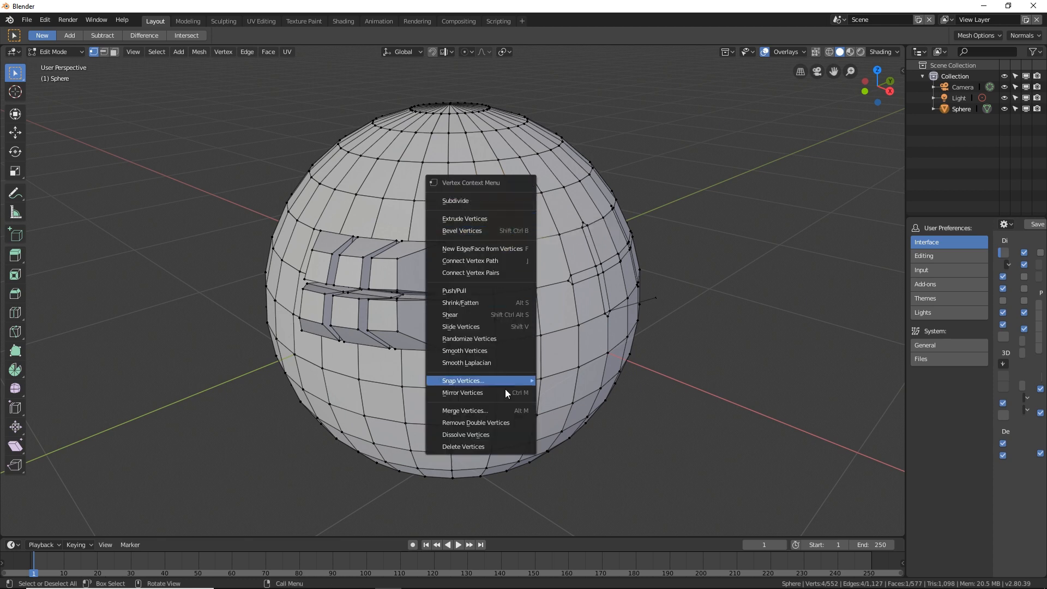
pyautogui.click(501, 423)
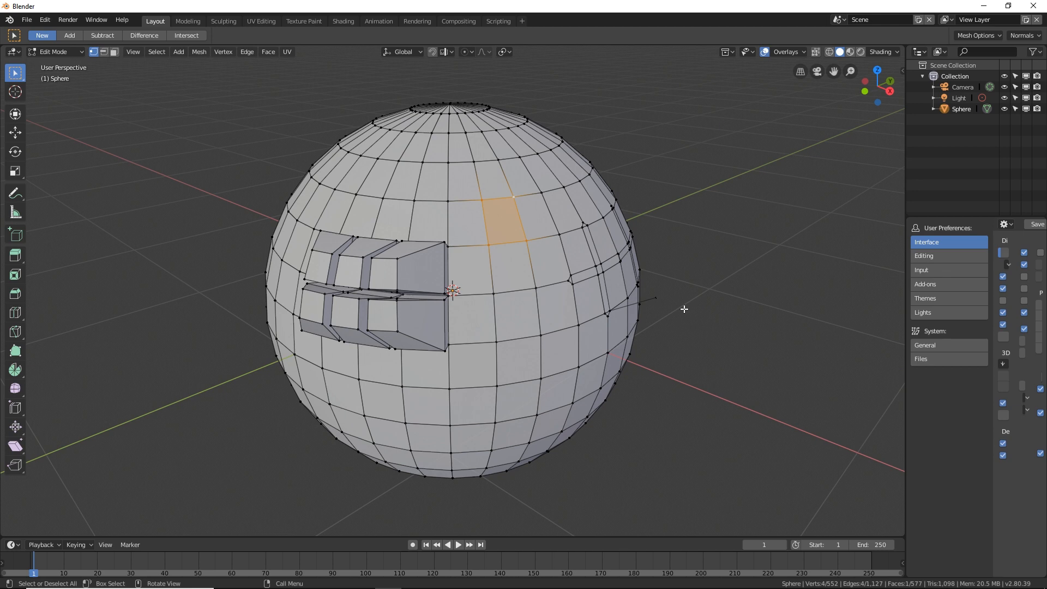
# Activate the Smooth tool in the sphere's Edit Mode and switch to face selection
pyautogui.press('Tab')
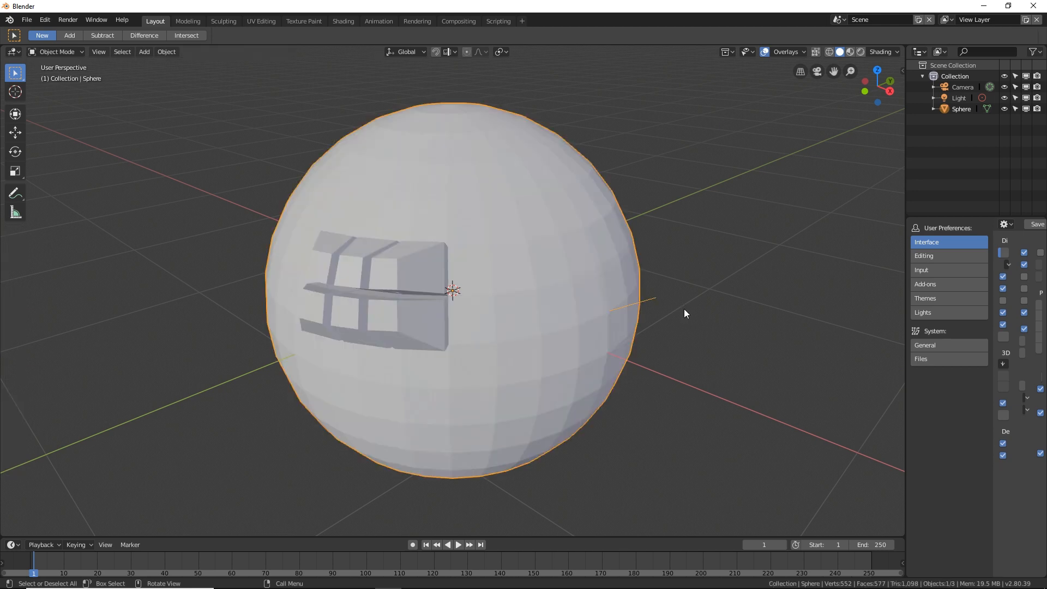
pyautogui.press('Tab')
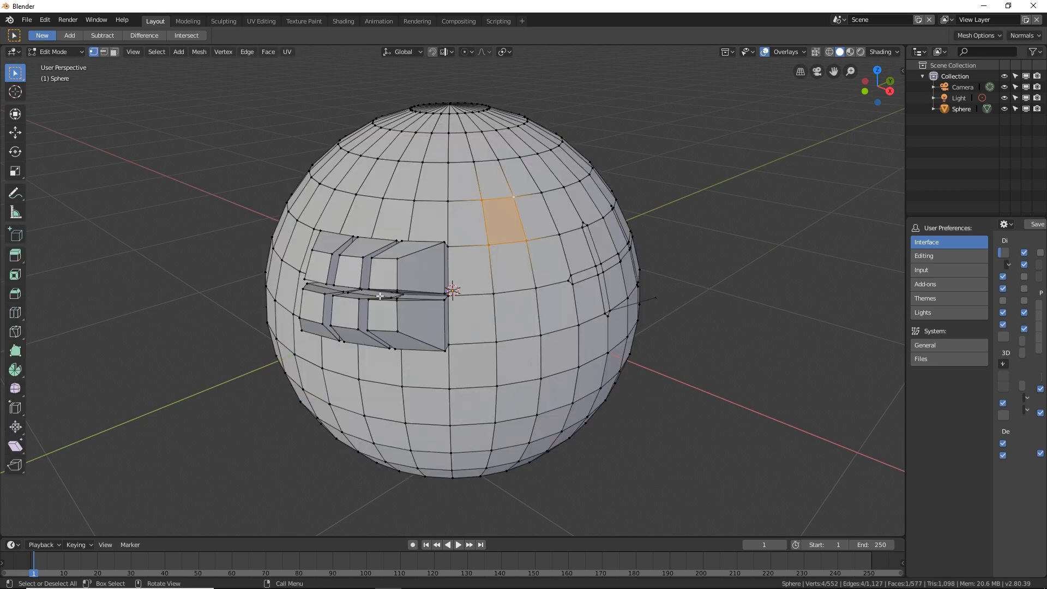
pyautogui.click(15, 387)
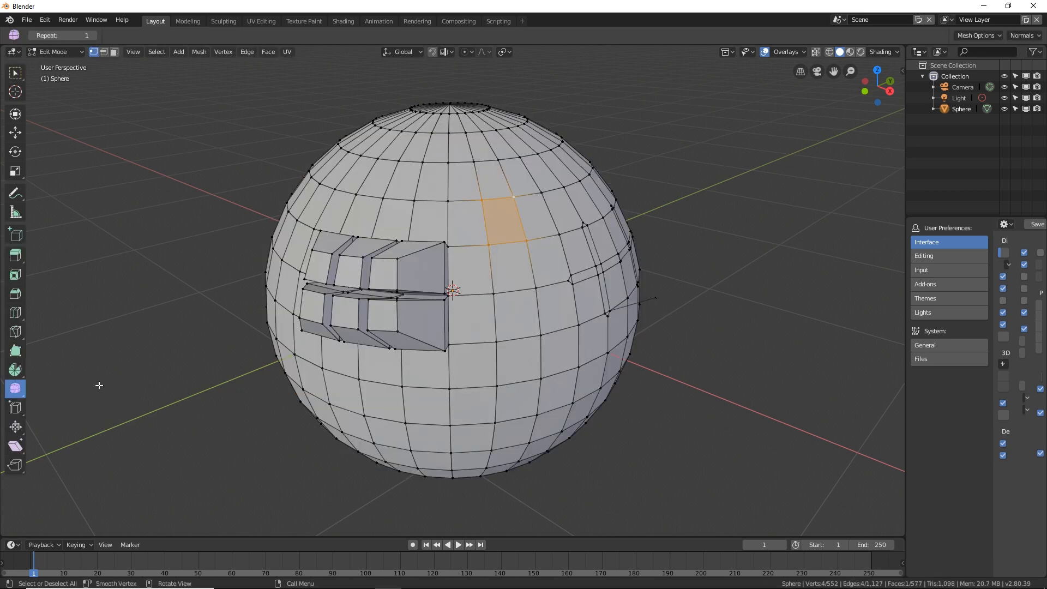
pyautogui.press('3')
pyautogui.click(498, 343)
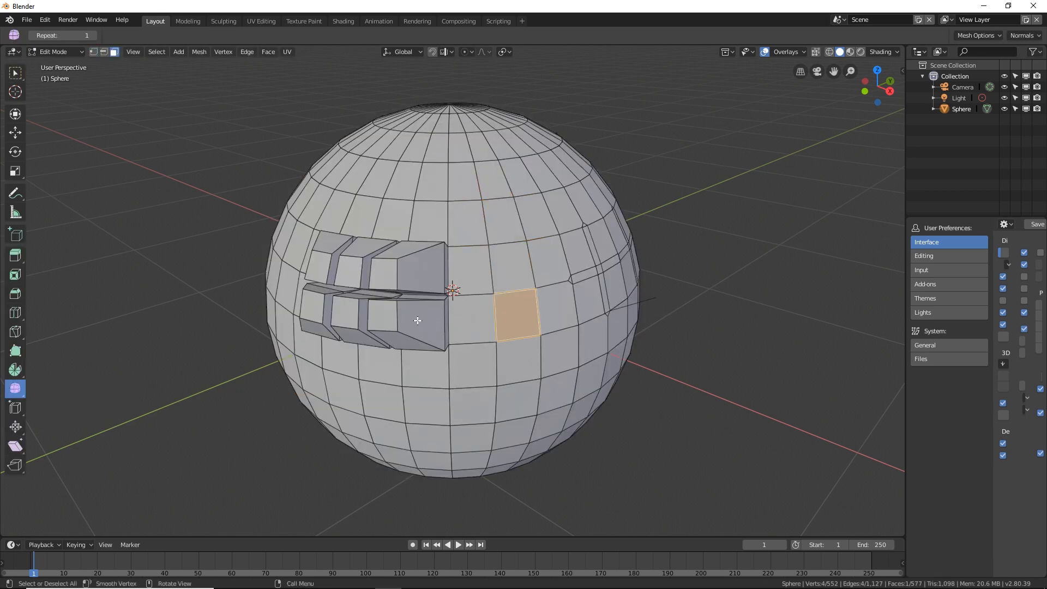
# Select the outer faces of the six extrusions and grow the selection once to include their side faces
pyautogui.click(403, 322)
pyautogui.keyDown('shift'); pyautogui.click(383, 274); pyautogui.keyUp('shift')
pyautogui.keyDown('shift'); pyautogui.click(350, 271); pyautogui.keyUp('shift')
pyautogui.keyDown('shift'); pyautogui.click(344, 313); pyautogui.keyUp('shift')
pyautogui.keyDown('shift'); pyautogui.click(318, 266); pyautogui.keyUp('shift')
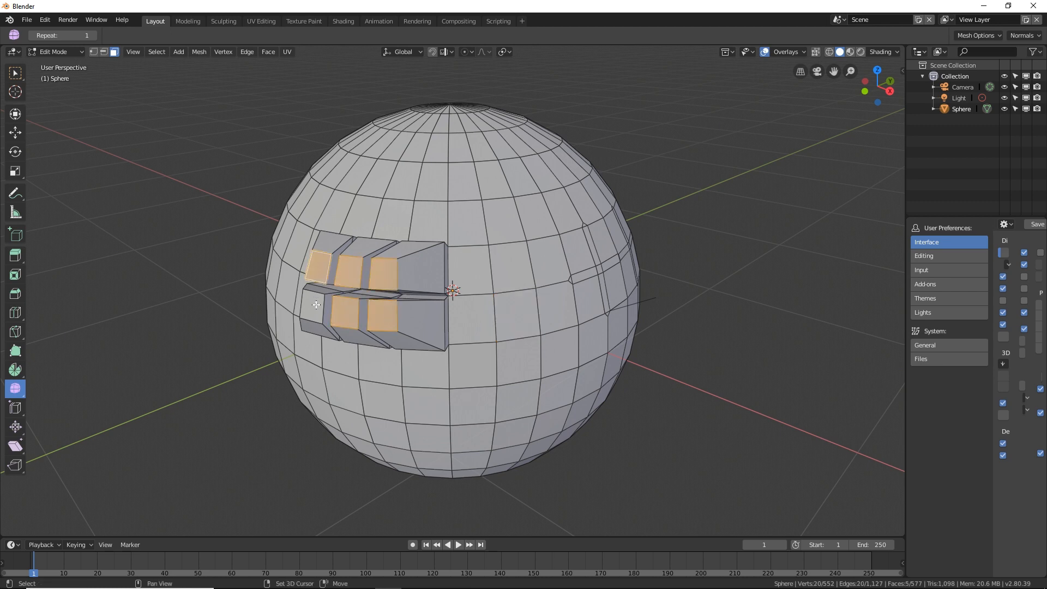
pyautogui.keyDown('shift'); pyautogui.click(311, 303); pyautogui.keyUp('shift')
pyautogui.press('ctrl+KP_Add')
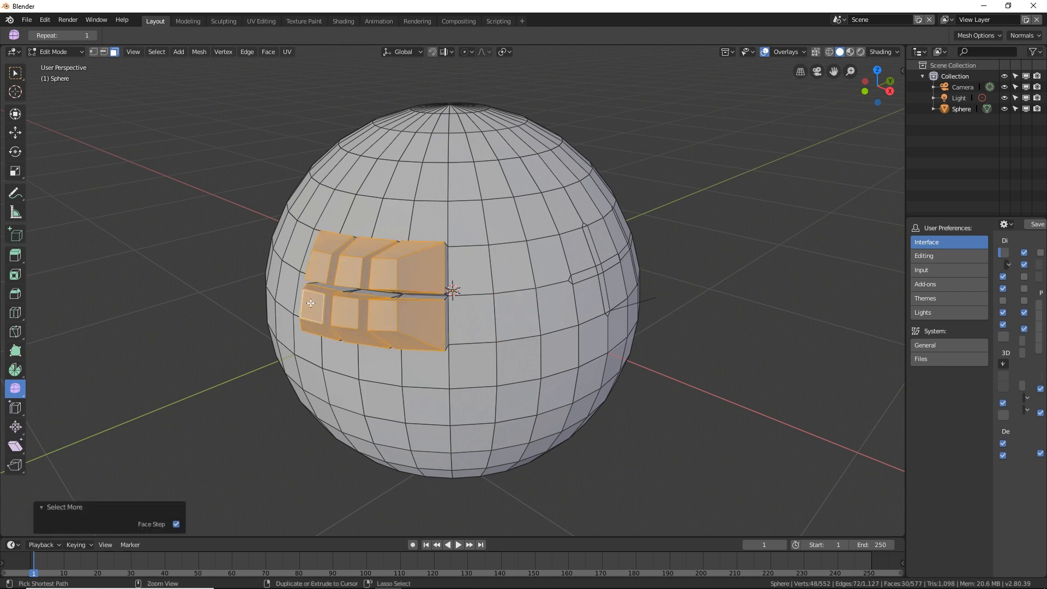
pyautogui.scroll(-1, 401, 287)
pyautogui.scroll(1, 401, 287)
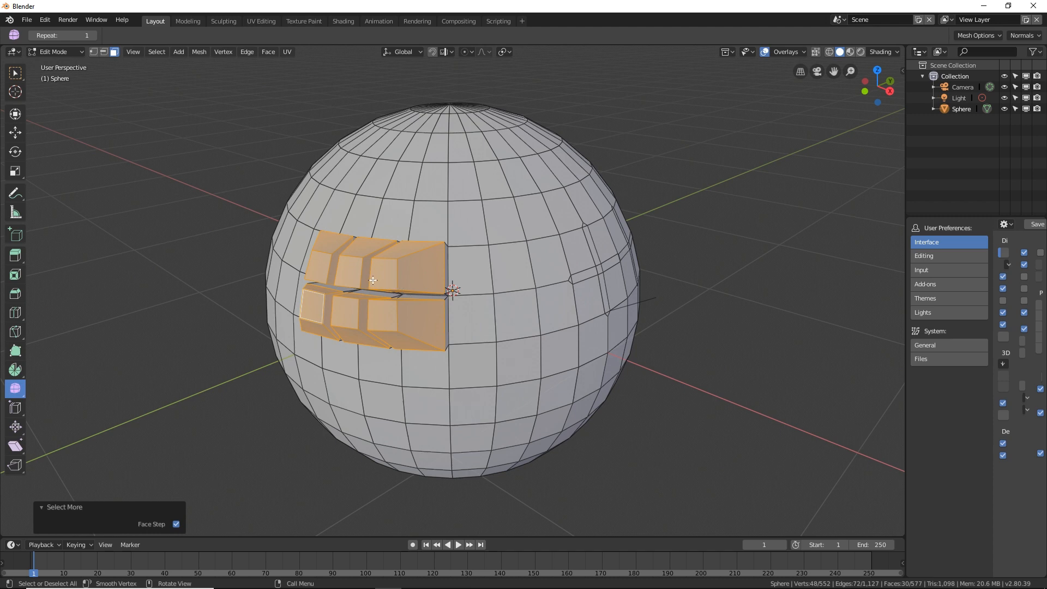
# Smooth the selected extrusions' vertices with Smoothing set to about 0.551 and Repeat set to 3
pyautogui.moveTo(375, 274); pyautogui.dragTo(407, 271)
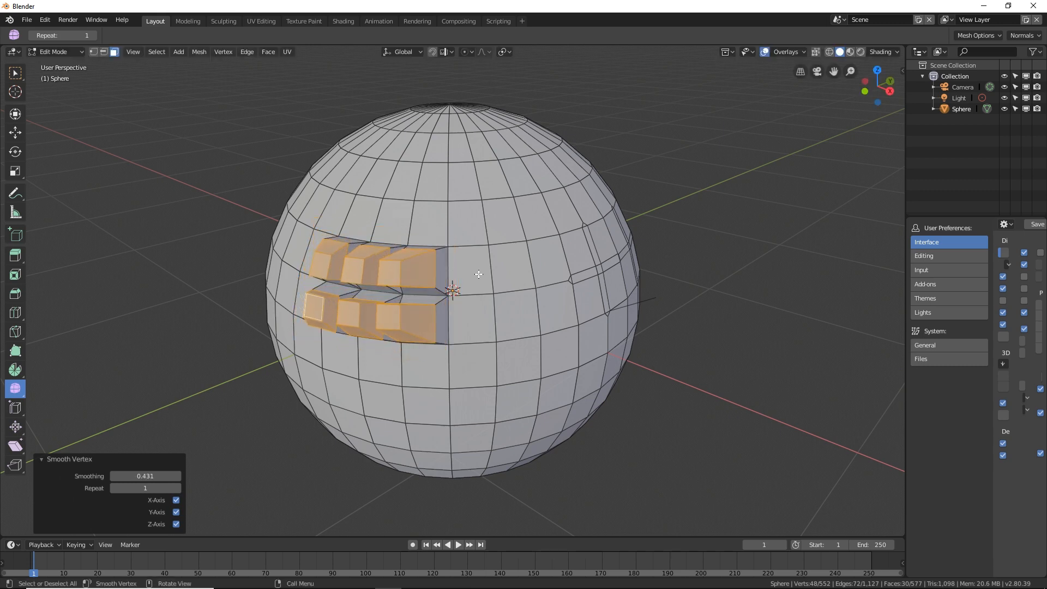
pyautogui.click(42, 459)
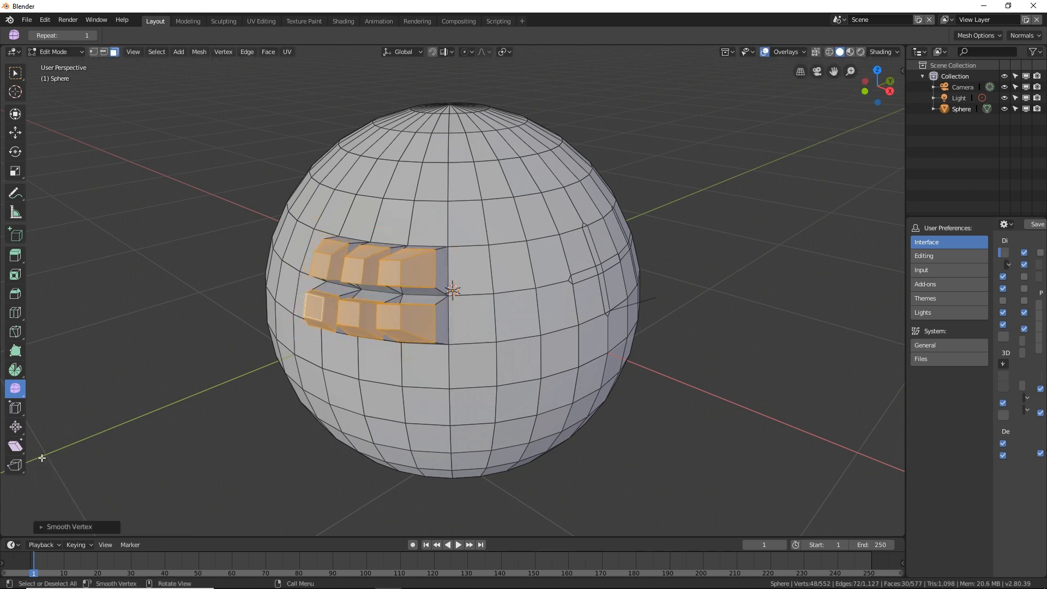
pyautogui.click(42, 527)
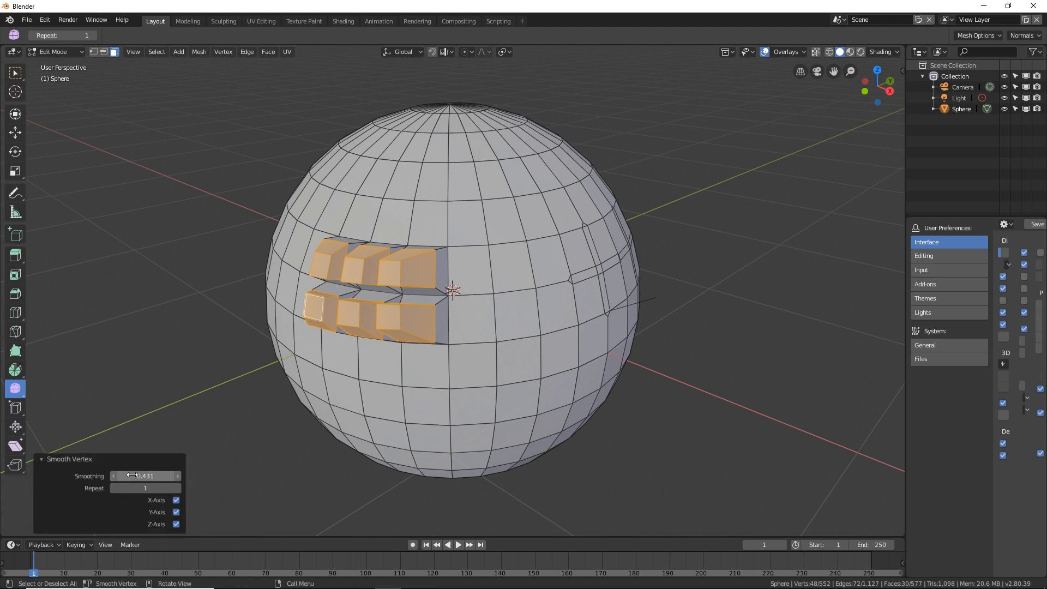
pyautogui.moveTo(133, 475)
pyautogui.mouseDown()
pyautogui.moveTo(177, 475)
pyautogui.moveTo(112, 475)
pyautogui.moveTo(147, 475)
pyautogui.mouseUp()
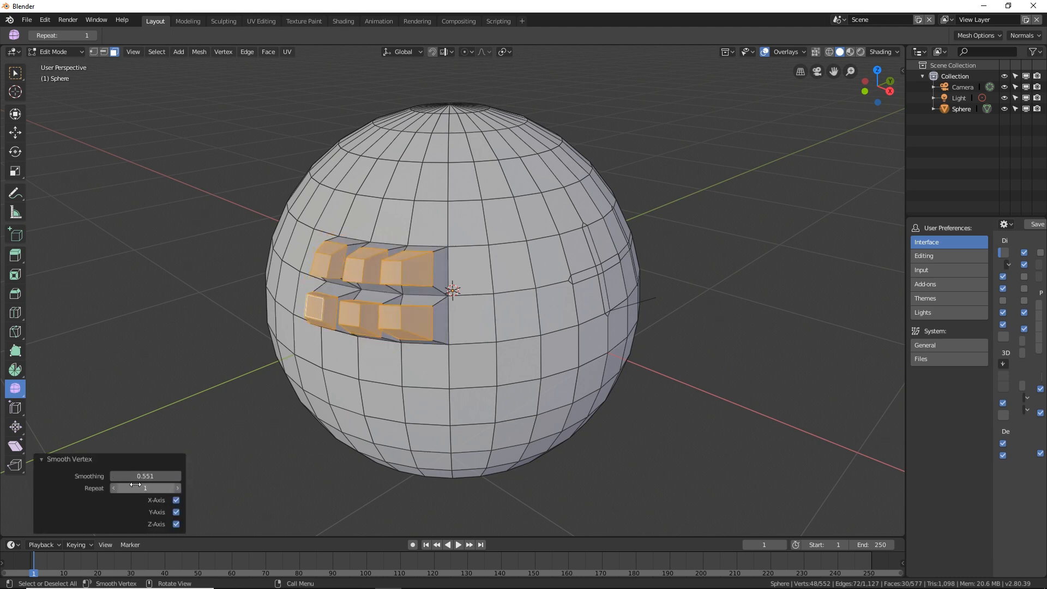
pyautogui.click(177, 487)
pyautogui.click(177, 487)
pyautogui.scroll(3, 329, 411)
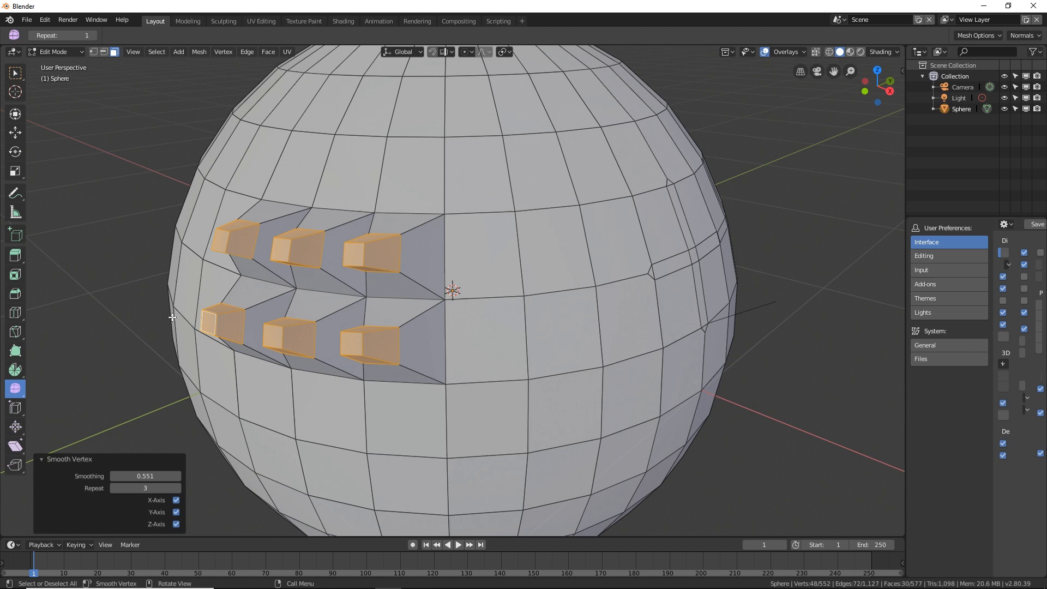
# Restrict the extrusions' vertex smoothing to the Z axis only by disabling the X and Y axes
pyautogui.click(176, 500)
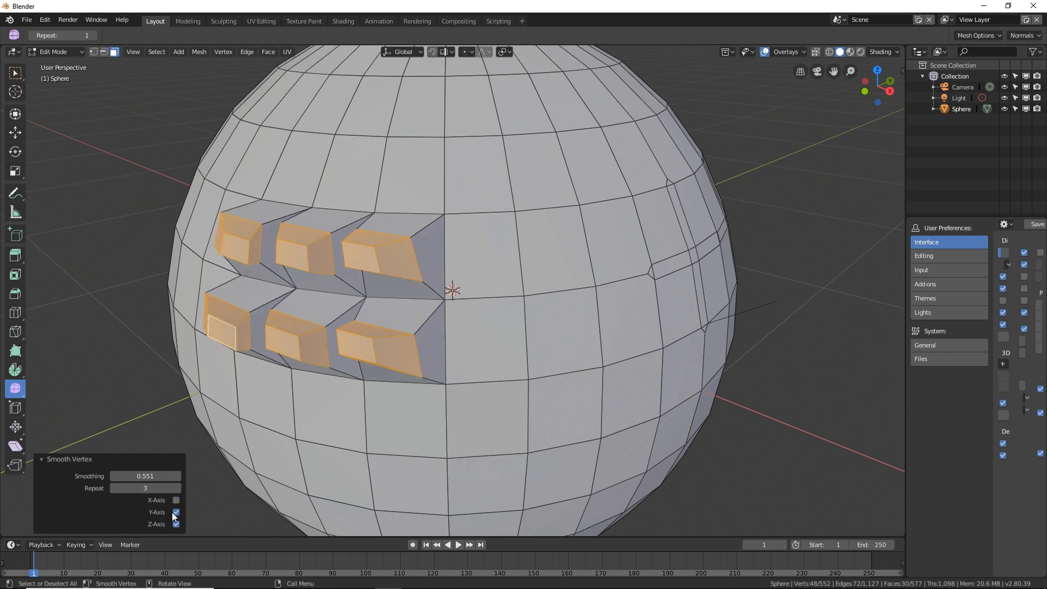
pyautogui.click(176, 511)
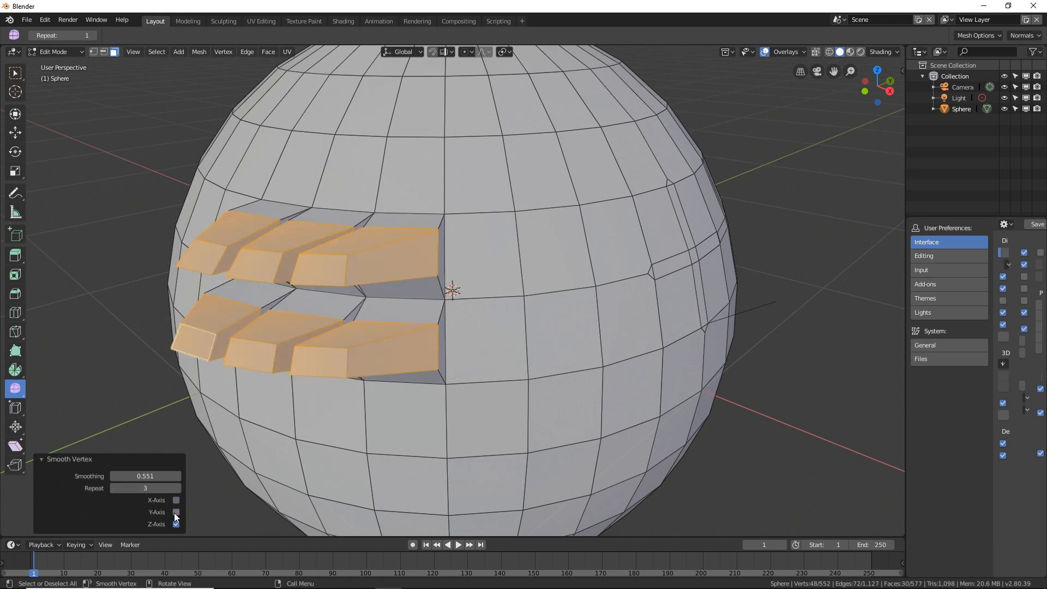
pyautogui.scroll(-3, 413, 354)
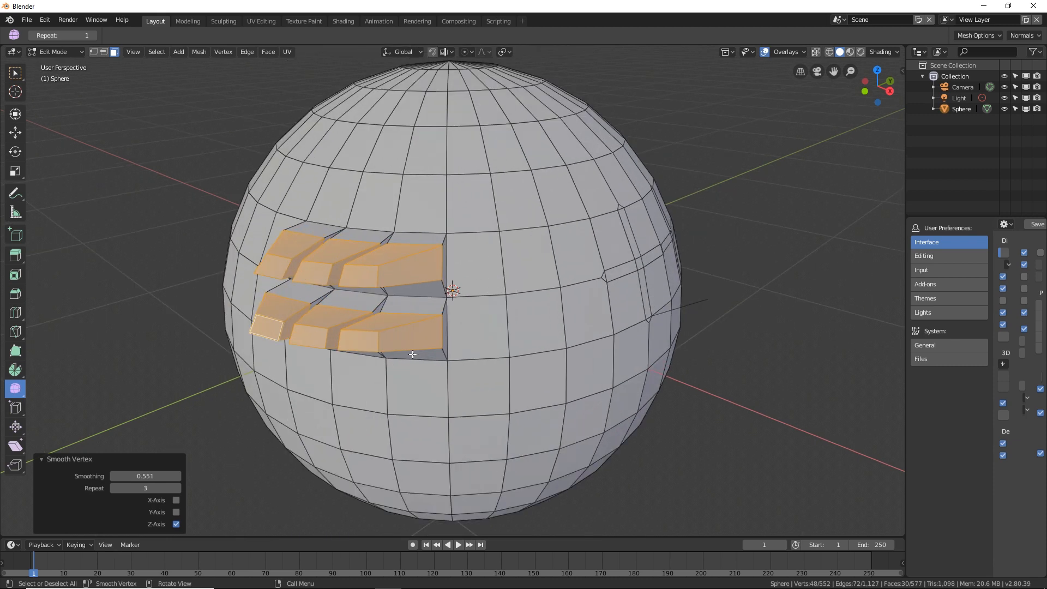
pyautogui.press('Tab')
pyautogui.press('Tab')
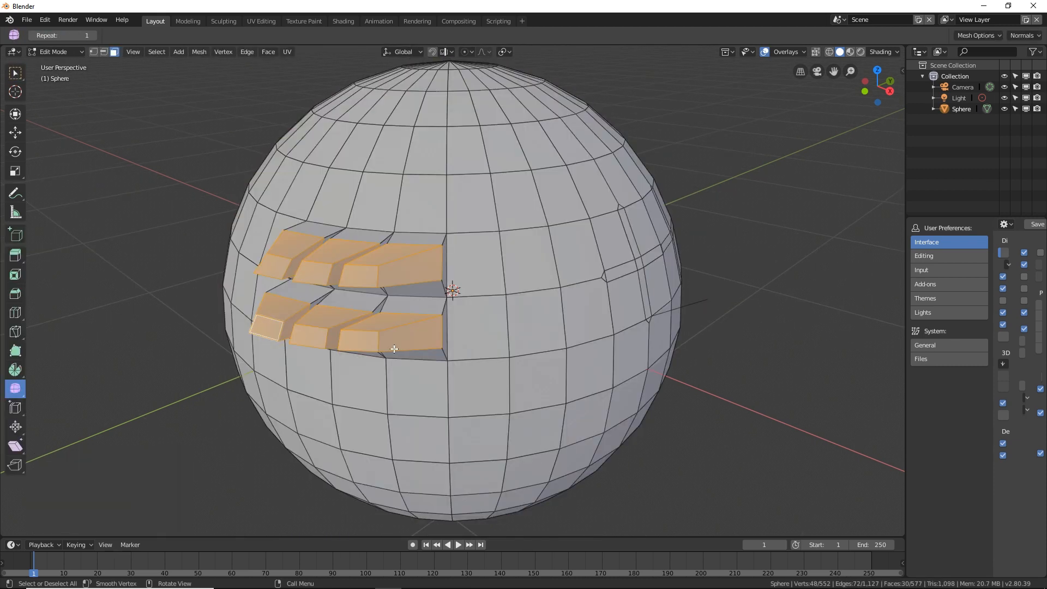
# Try the Smooth tool on single faces of the sphere's upper front, smoothing the face just above and beside the extrusions by about 0.612
pyautogui.click(462, 273)
pyautogui.click(472, 202)
pyautogui.moveTo(472, 201); pyautogui.dragTo(855, 191)
pyautogui.click(518, 200)
pyautogui.click(526, 161)
pyautogui.click(494, 153)
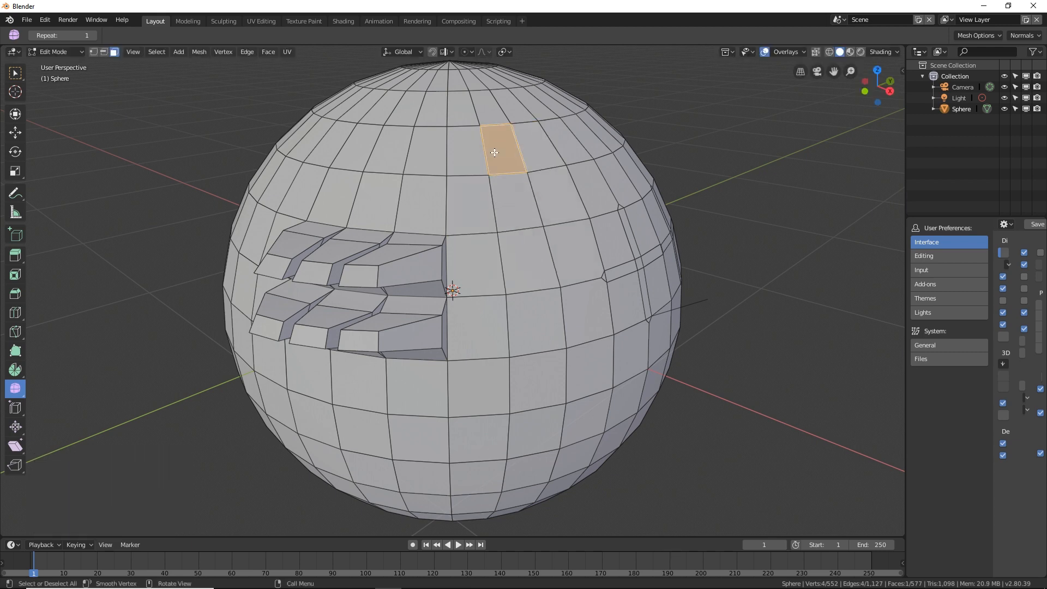
pyautogui.moveTo(495, 153); pyautogui.dragTo(666, 154)
pyautogui.click(488, 202)
pyautogui.moveTo(488, 203); pyautogui.dragTo(586, 235)
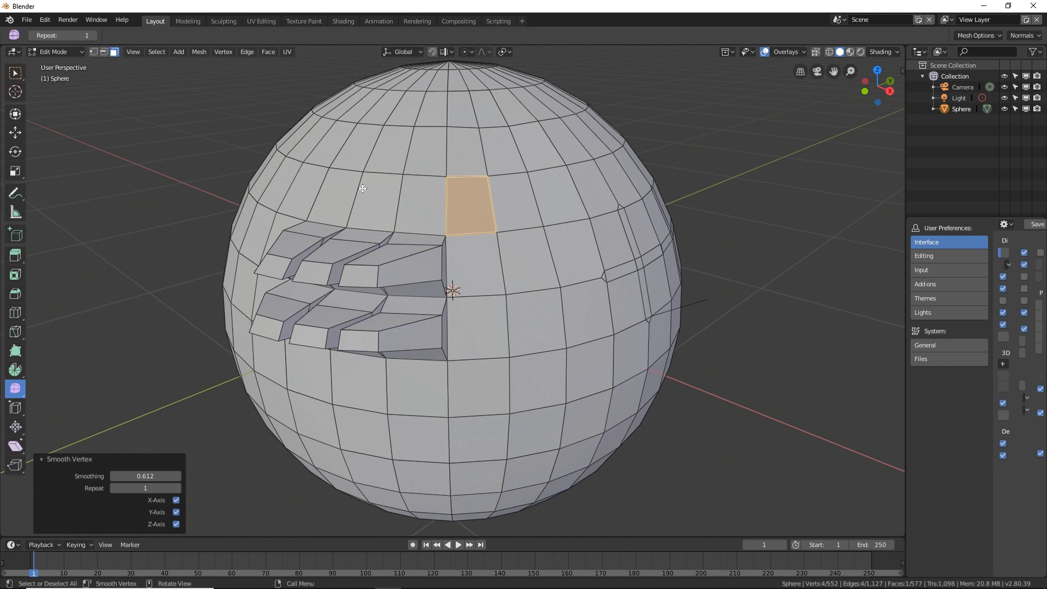
# Return to Object Mode and delete the sphere
pyautogui.press('Tab')
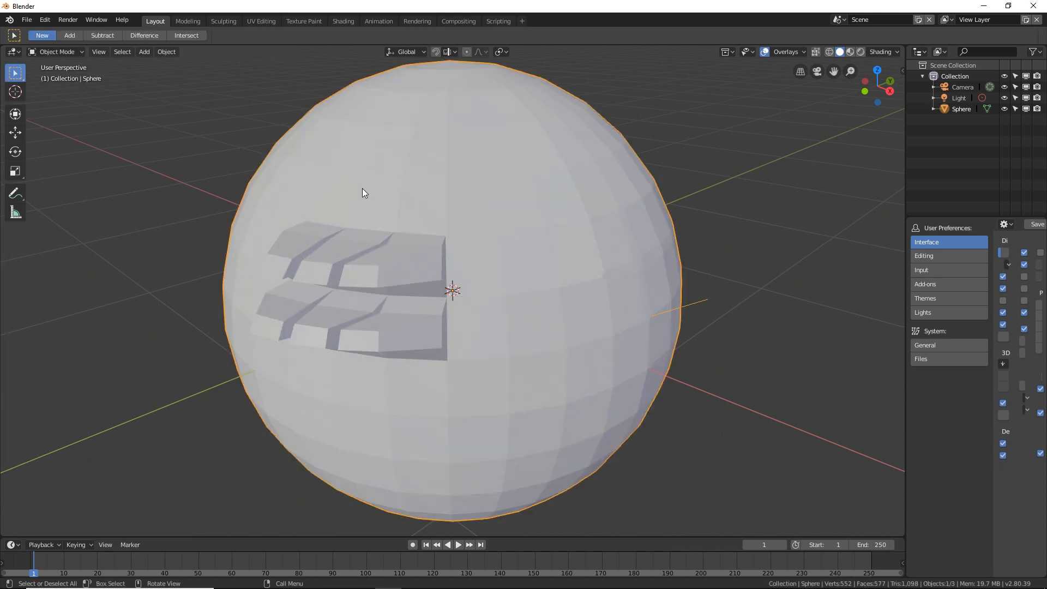
pyautogui.scroll(-2, 376, 192)
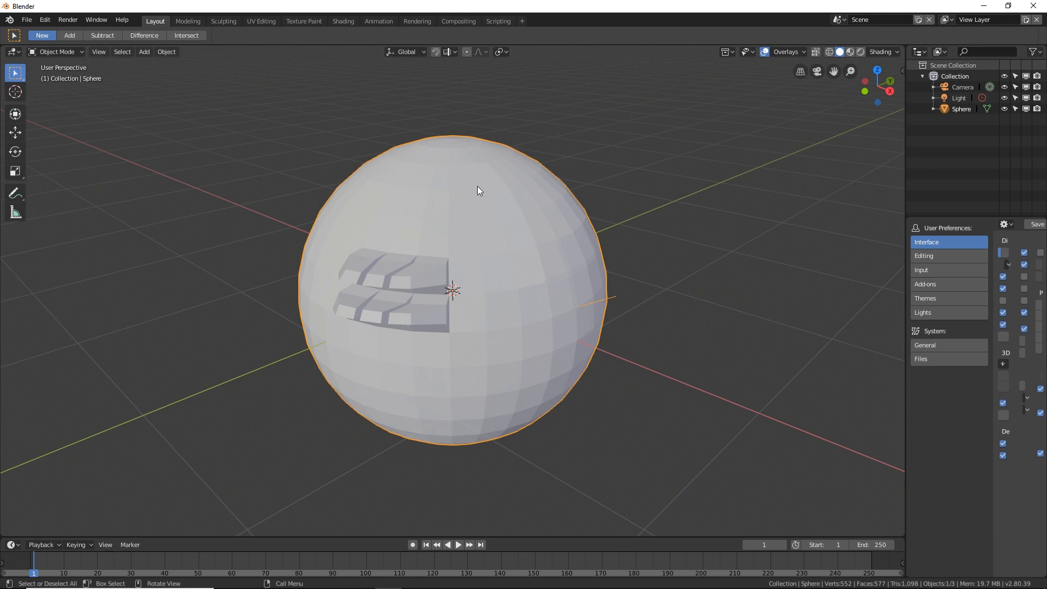
pyautogui.press('x')
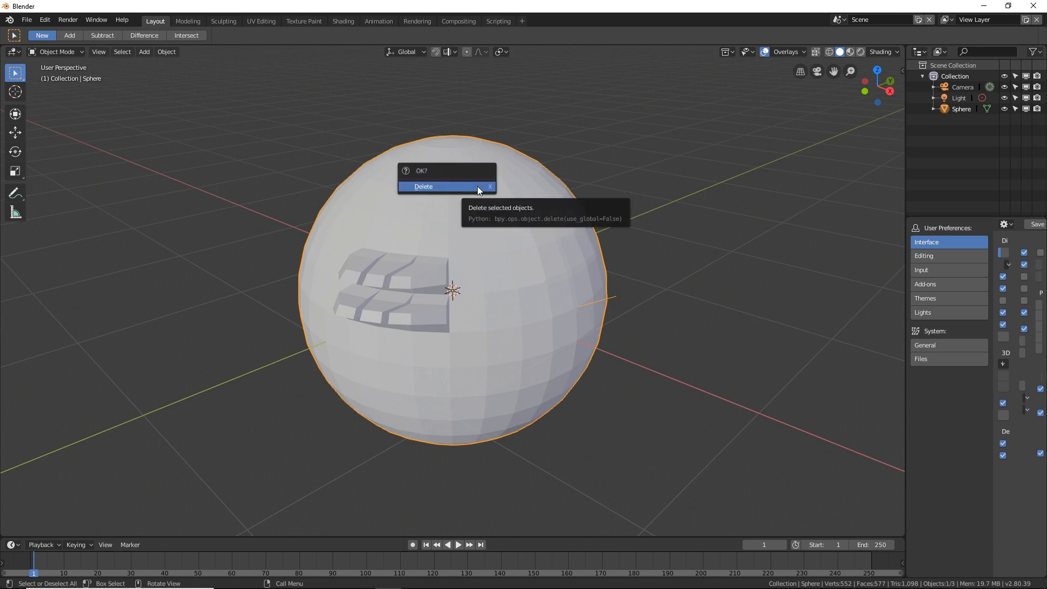
pyautogui.click(478, 188)
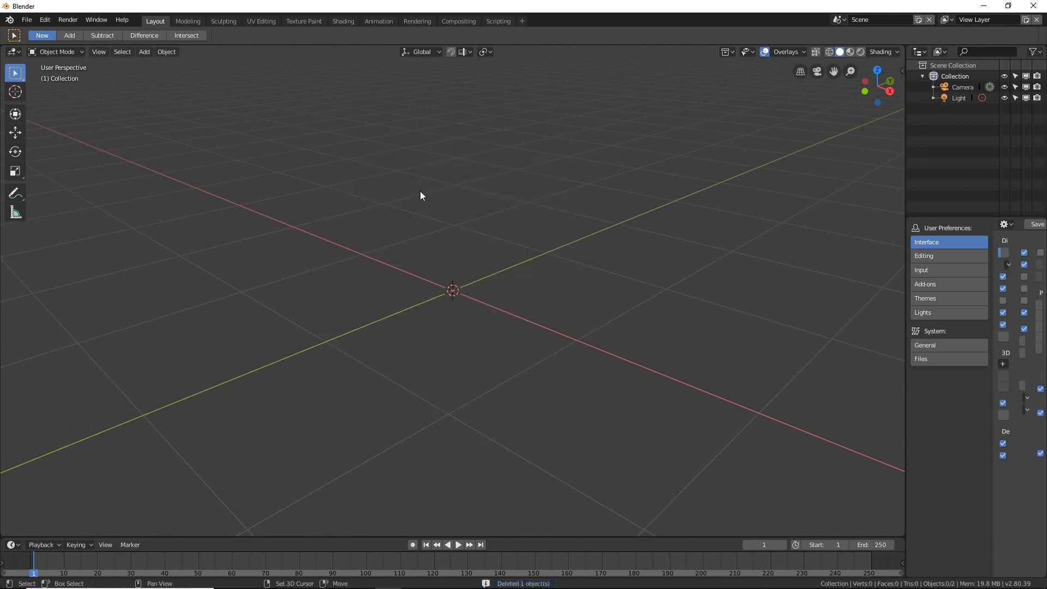
# Add a text object at the world origin
pyautogui.hotkey('shift', 'a')
pyautogui.moveTo(420, 190)
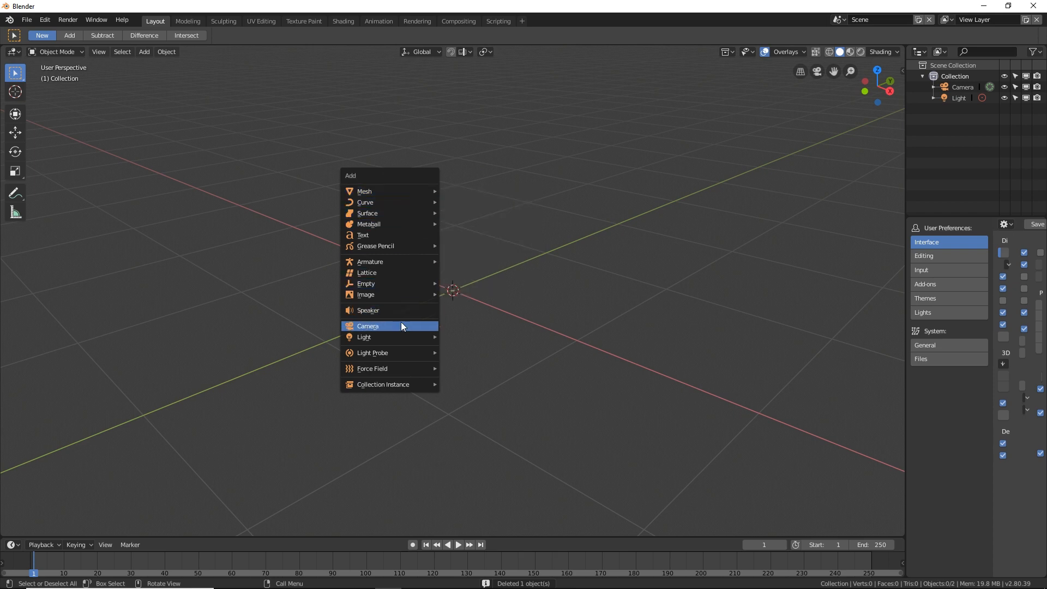
pyautogui.moveTo(395, 288)
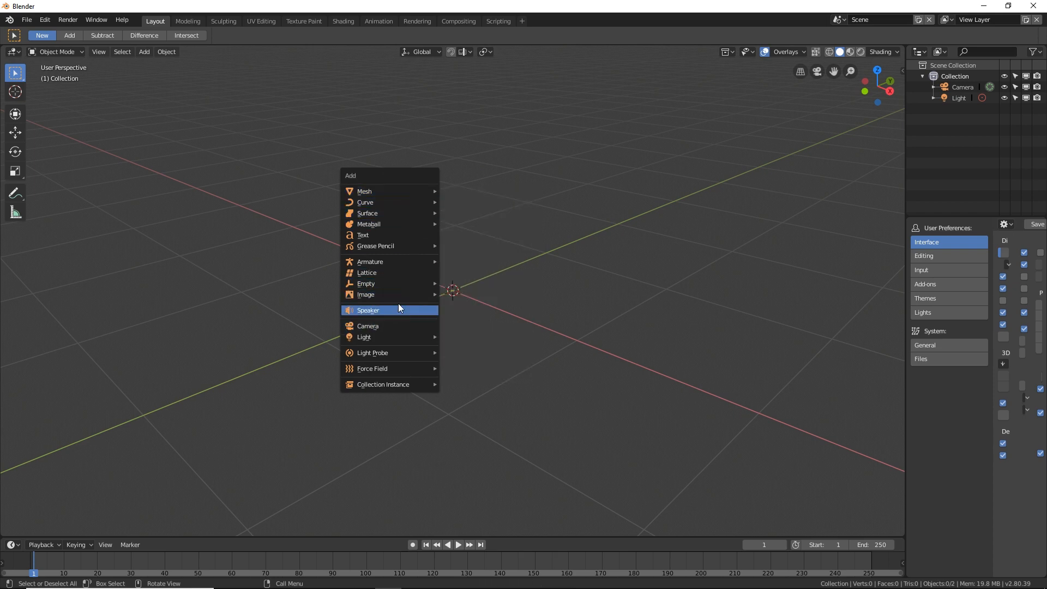
pyautogui.click(386, 234)
pyautogui.moveTo(512, 278)
pyautogui.mouseDown(button='middle')
pyautogui.moveTo(604, 335)
pyautogui.moveTo(505, 296)
pyautogui.mouseUp(button='middle')
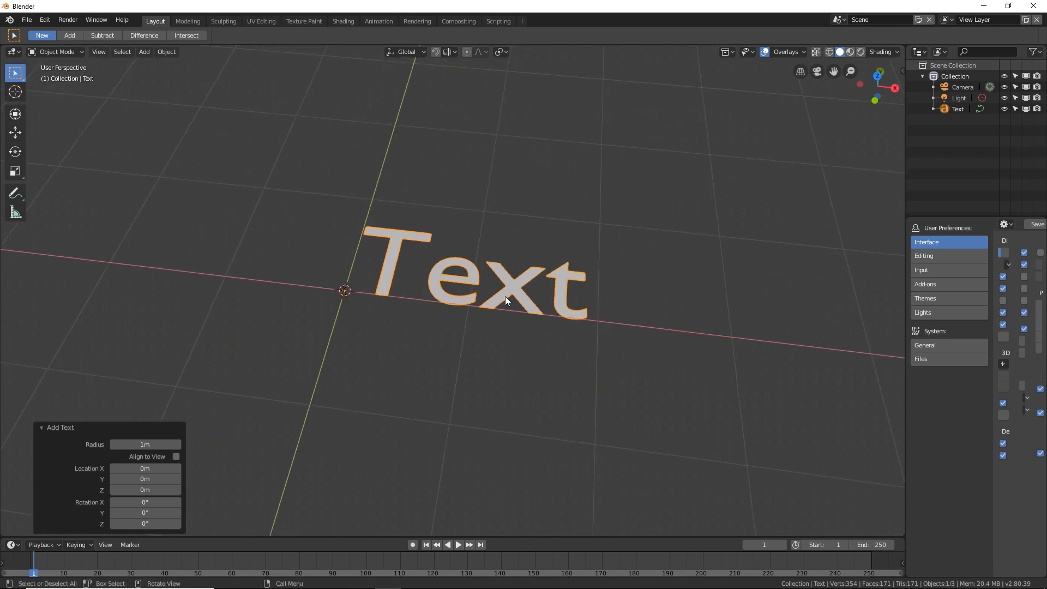
# Replace the default text with "dreams" followed by a line break, and return to Object Mode
pyautogui.press('Tab')
pyautogui.press('BackSpace')
pyautogui.press('BackSpace')
pyautogui.press('BackSpace')
pyautogui.press('BackSpace')
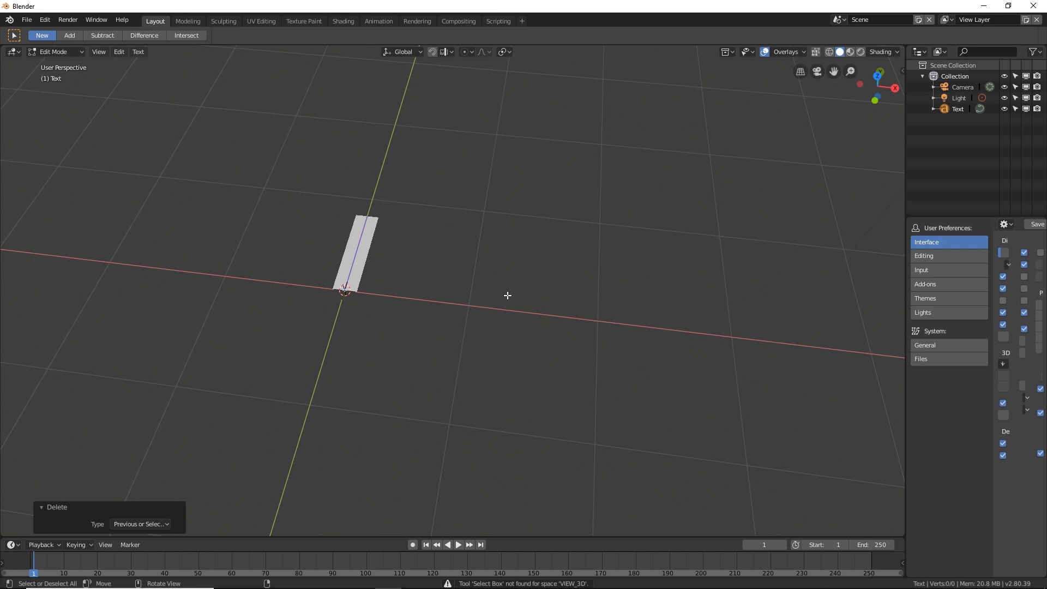
pyautogui.write('dreams')
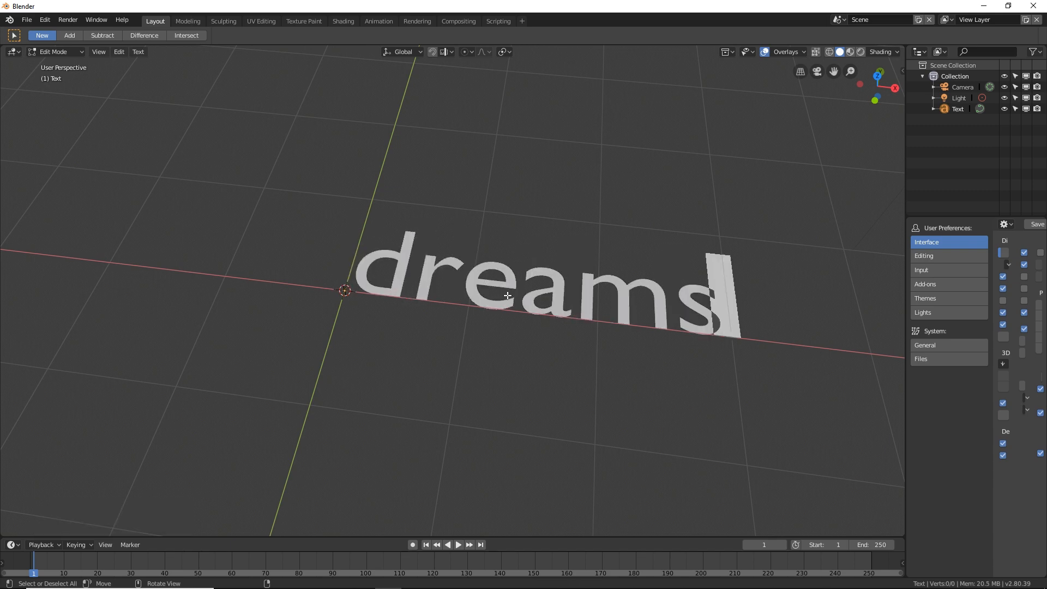
pyautogui.press('Return')
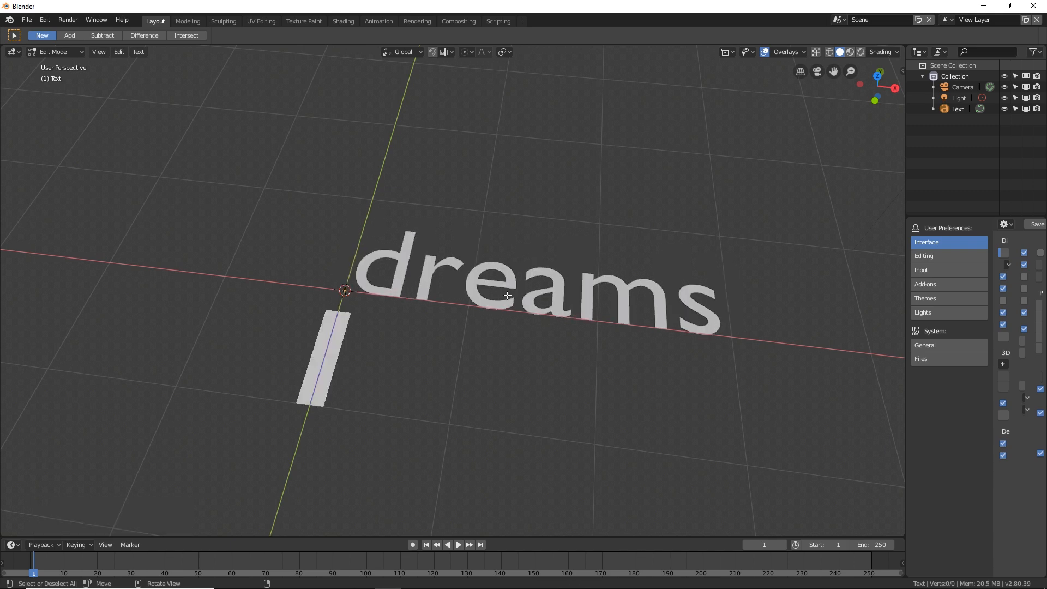
pyautogui.press('Tab')
pyautogui.moveTo(507, 296)
pyautogui.mouseDown(button='middle')
pyautogui.moveTo(476, 278)
pyautogui.moveTo(575, 306)
pyautogui.moveTo(471, 274)
pyautogui.moveTo(492, 284)
pyautogui.mouseUp(button='middle')
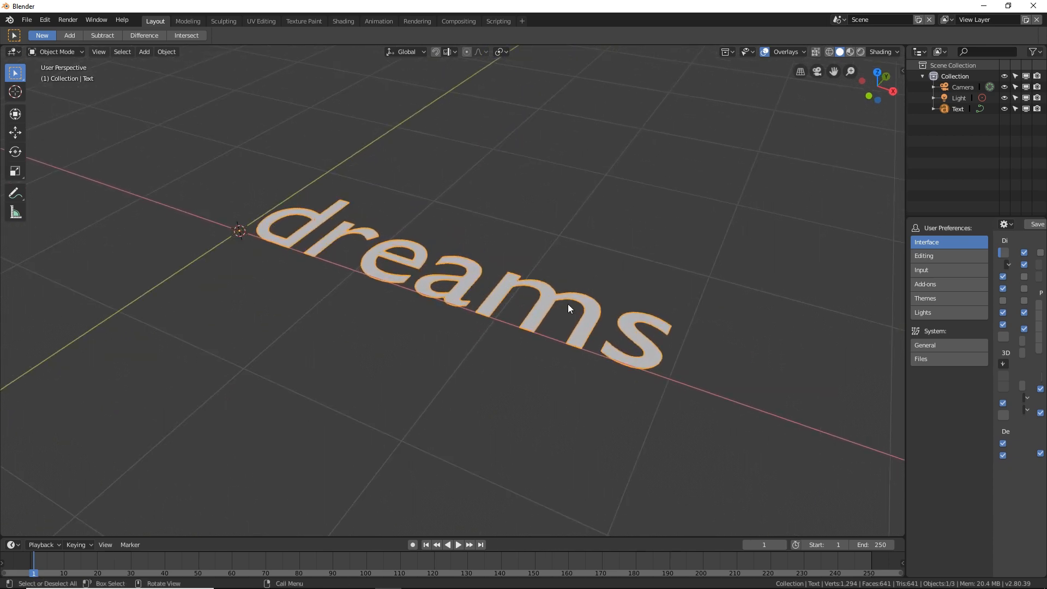
# Convert the "dreams" text object to a mesh and enter its Edit Mode
pyautogui.rightClick(471, 277)
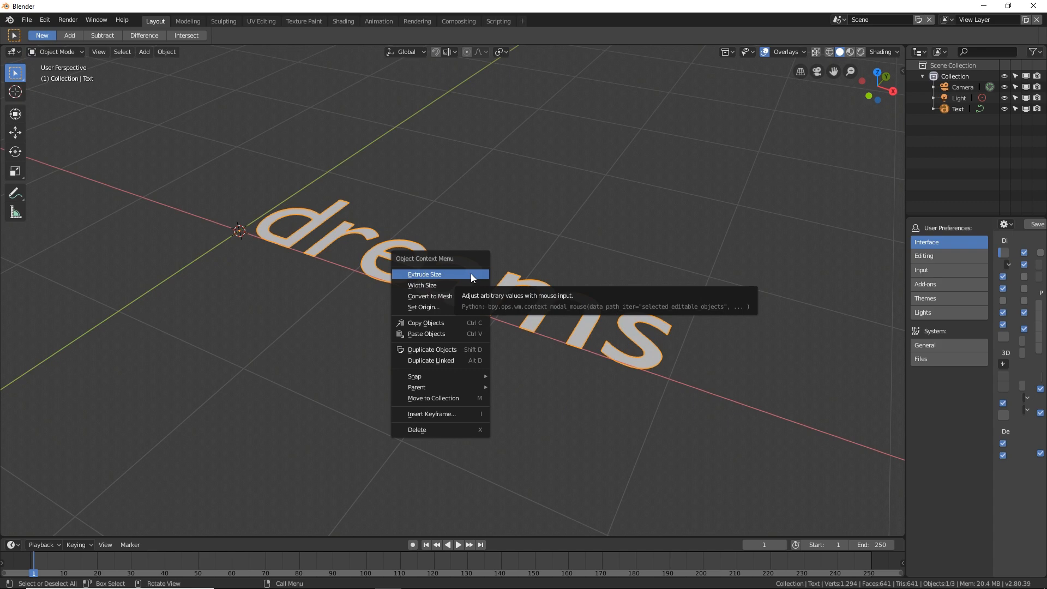
pyautogui.click(427, 297)
pyautogui.press('Tab')
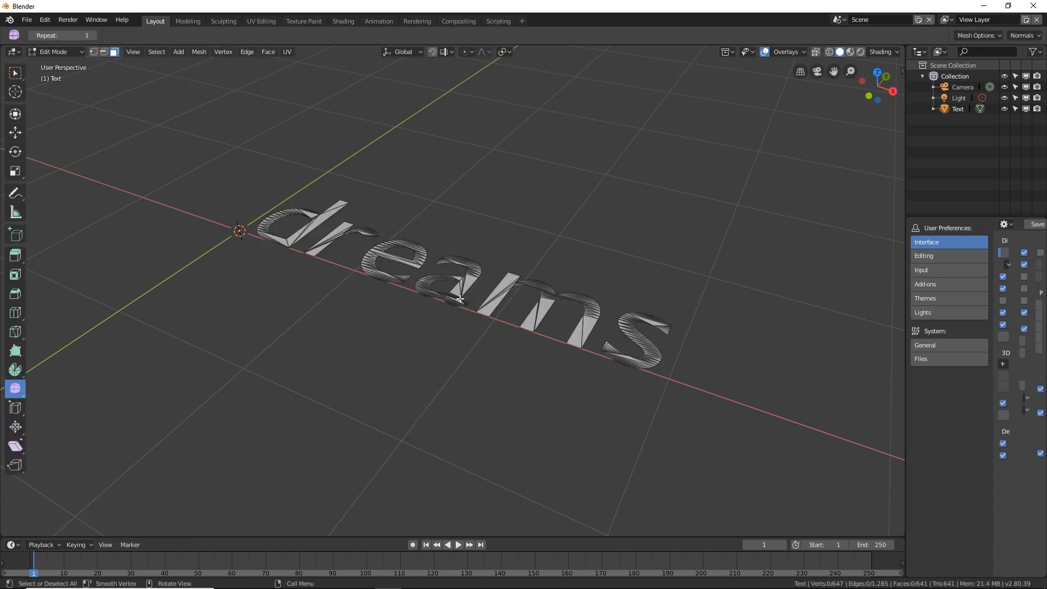
# Select all of the converted text's geometry and return to Object Mode
pyautogui.moveTo(460, 299); pyautogui.dragTo(430, 272, button='middle')
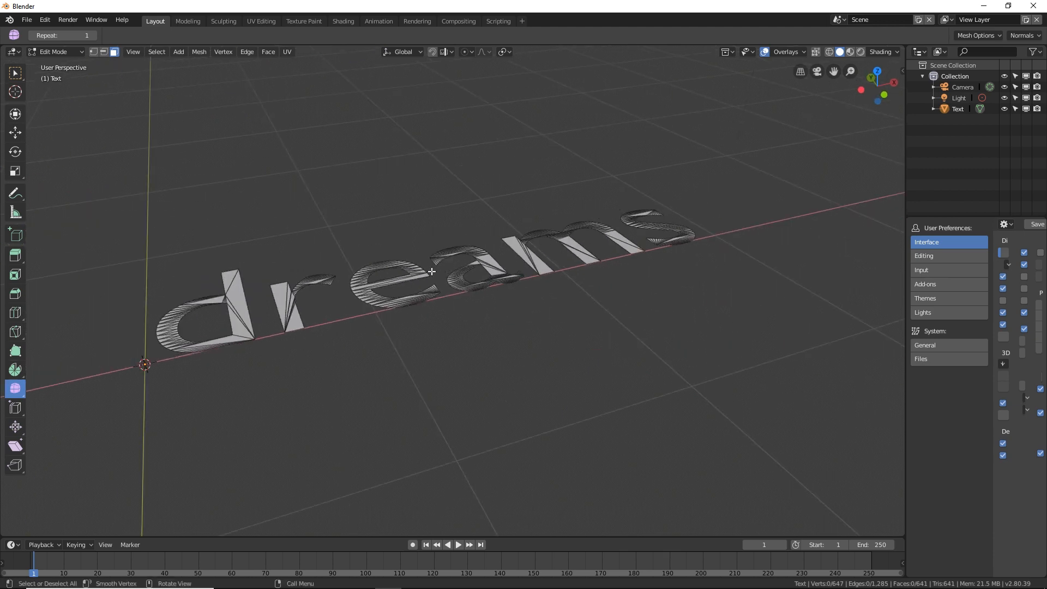
pyautogui.press('a')
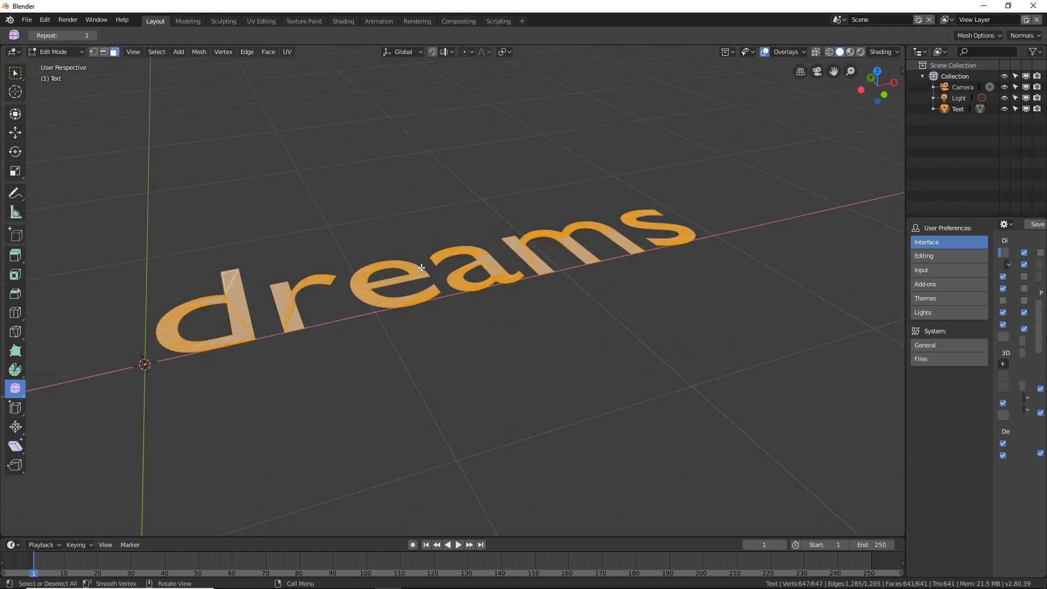
pyautogui.press('Tab')
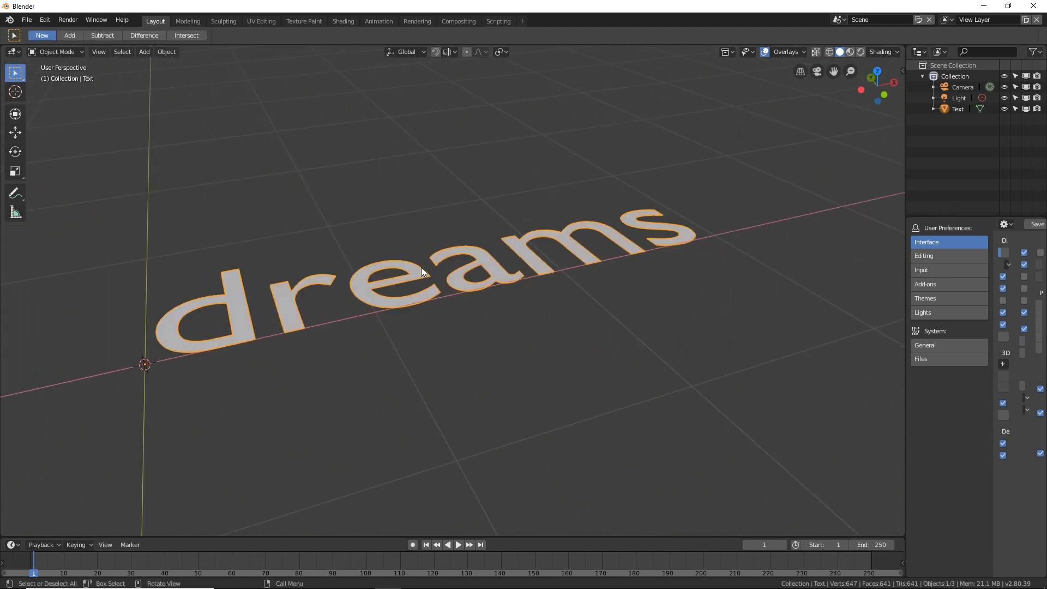
pyautogui.moveTo(421, 267); pyautogui.dragTo(505, 283, button='middle')
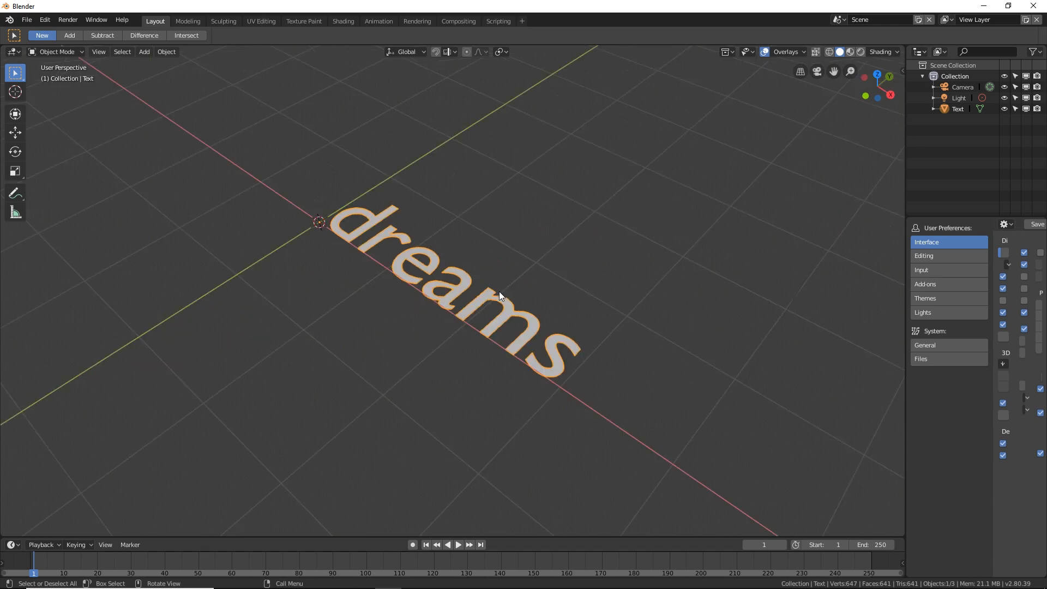
pyautogui.moveTo(499, 291); pyautogui.dragTo(575, 289, button='middle')
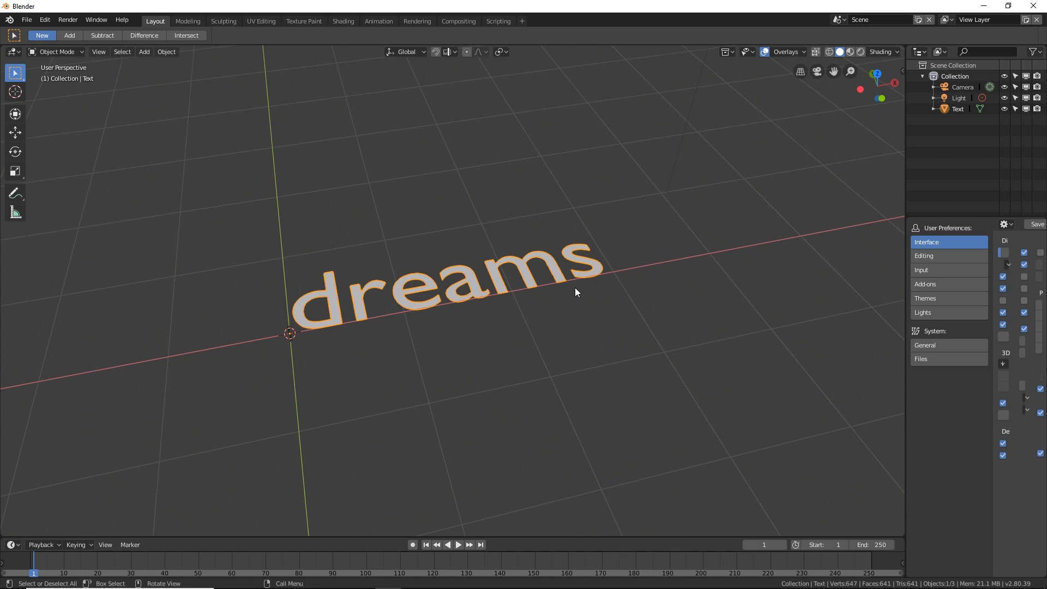